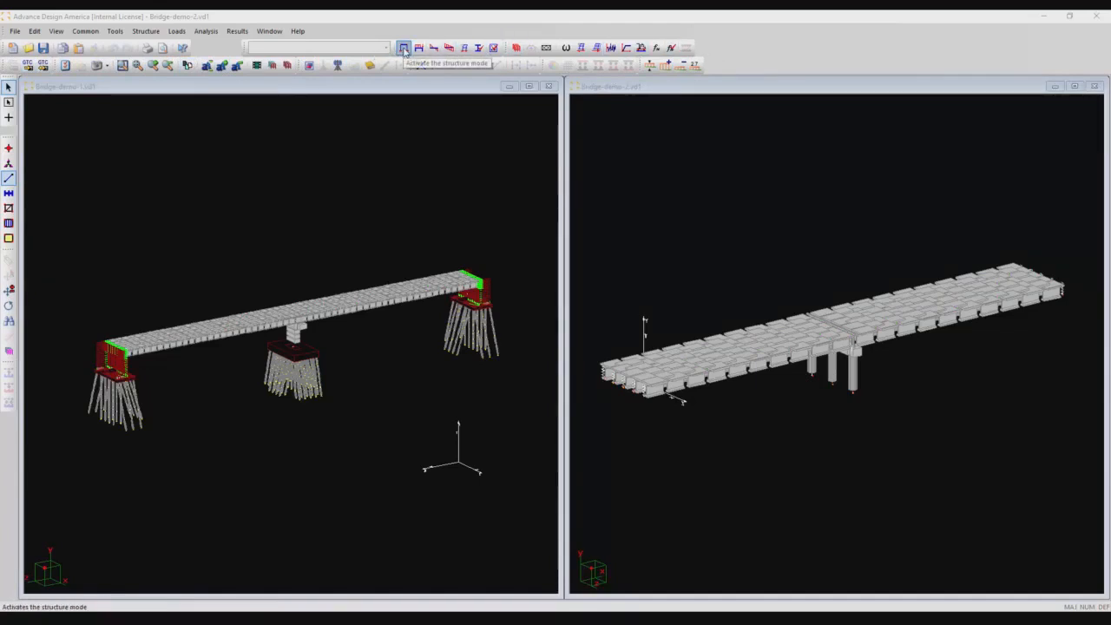
# Activate structure mode in Bridge-demo-2 and open the characteristics of edge girder member 14, just beyond the pier
pyautogui.click(404, 49)
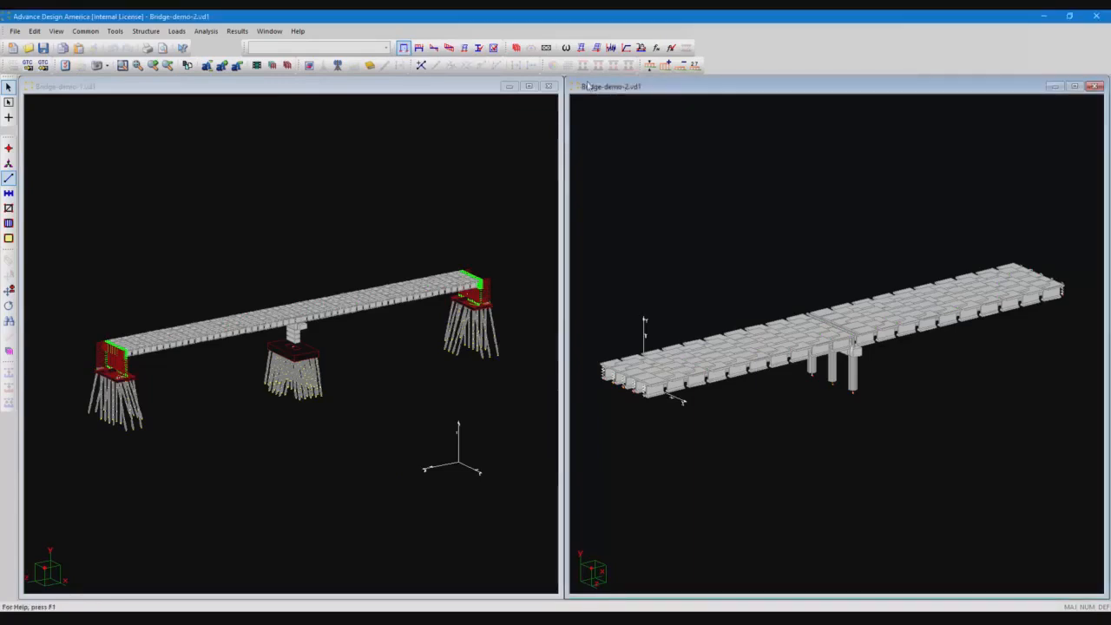
pyautogui.moveTo(812, 272); pyautogui.dragTo(819, 247, button='middle')
pyautogui.scroll(6, 887, 333)
pyautogui.moveTo(876, 282); pyautogui.dragTo(629, 331, button='middle')
pyautogui.click(800, 303)
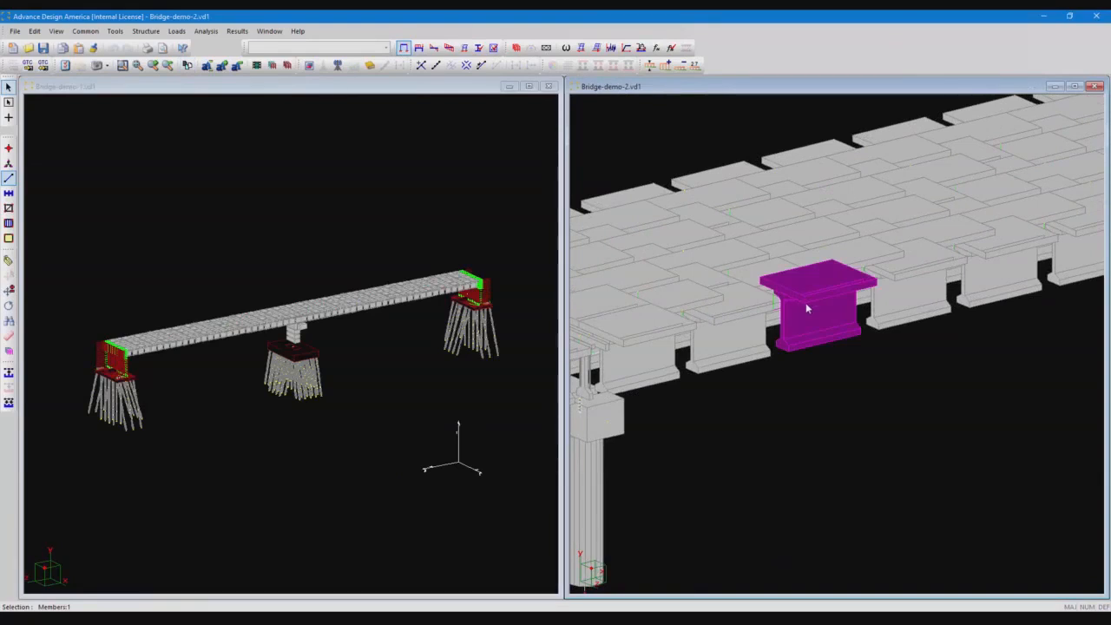
pyautogui.doubleClick(809, 303)
pyautogui.moveTo(613, 167); pyautogui.dragTo(784, 165)
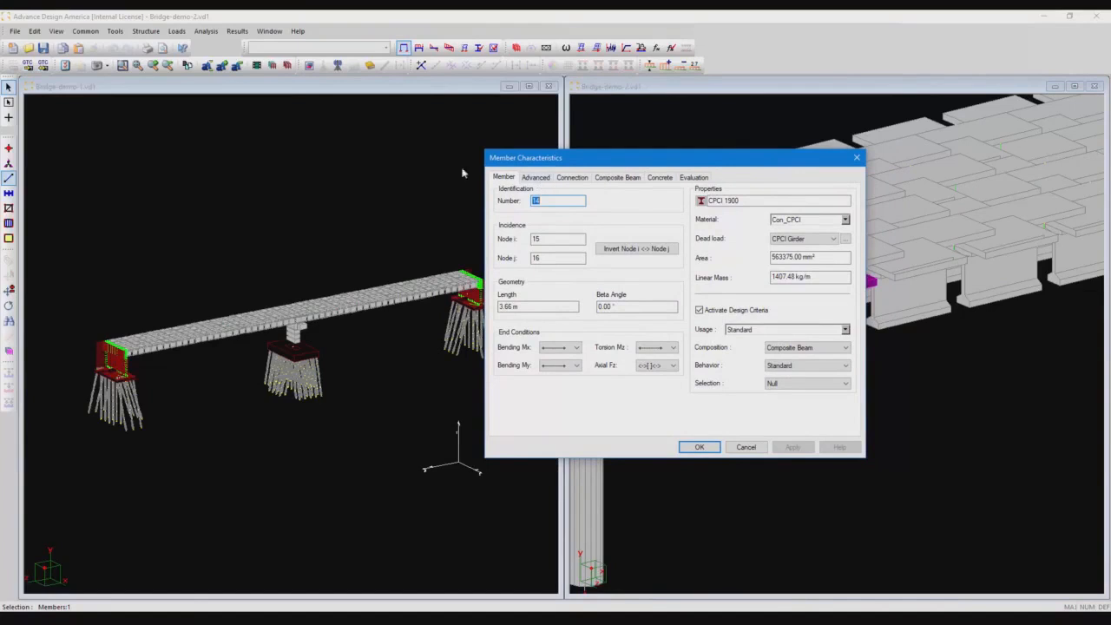
# Review the girder member's advanced, connection, composite beam, concrete and evaluation properties, and close its characteristics without changes
pyautogui.click(540, 179)
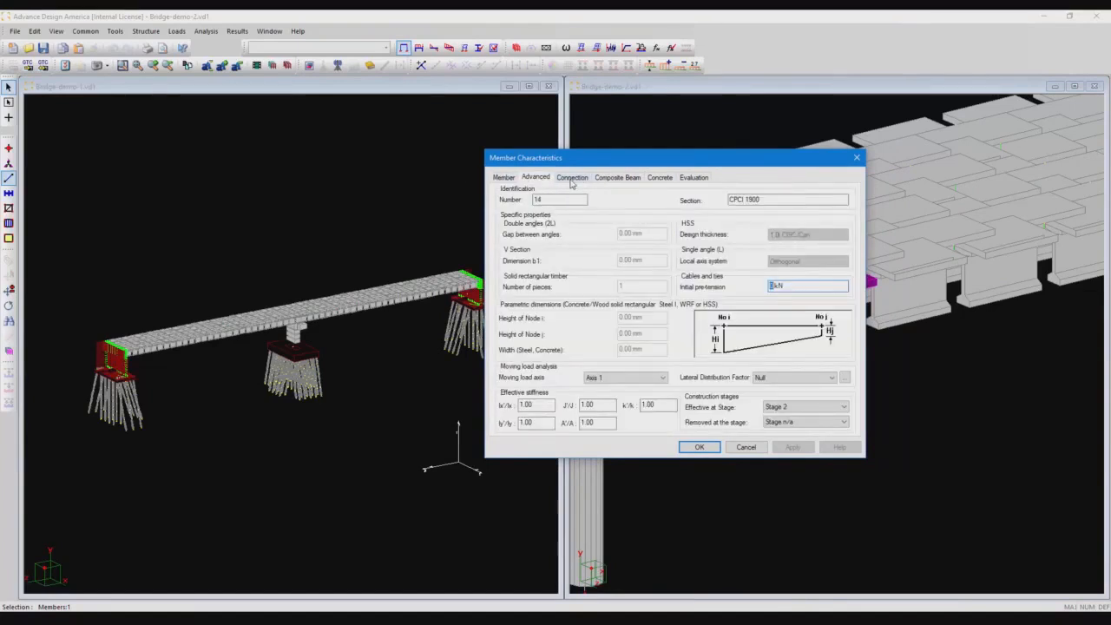
pyautogui.click(575, 178)
pyautogui.click(618, 178)
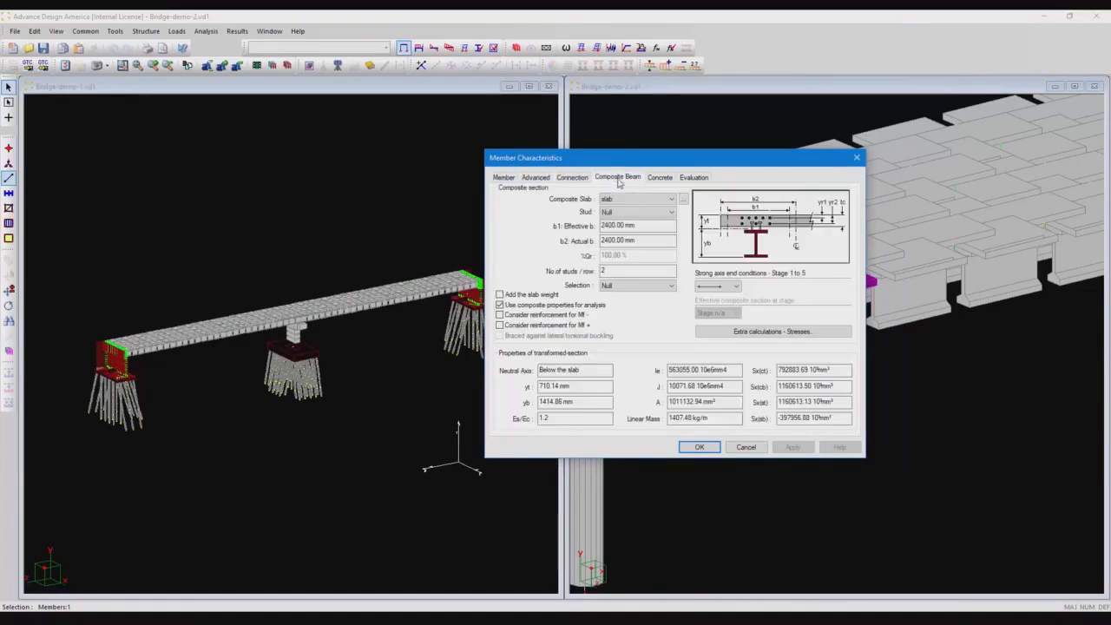
pyautogui.click(661, 181)
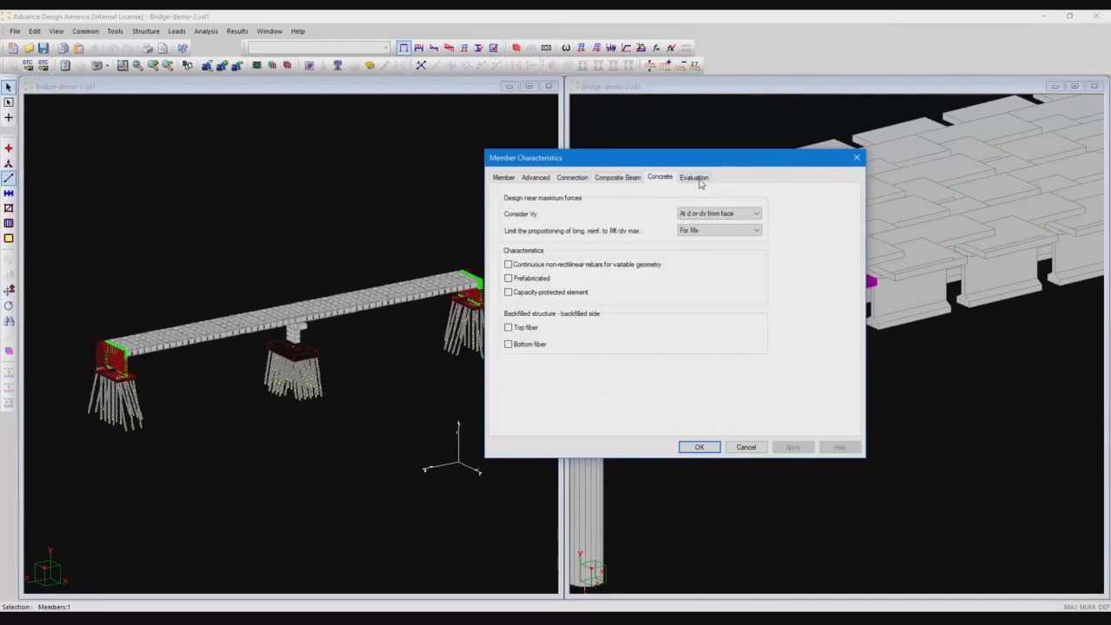
pyautogui.click(695, 178)
pyautogui.click(504, 178)
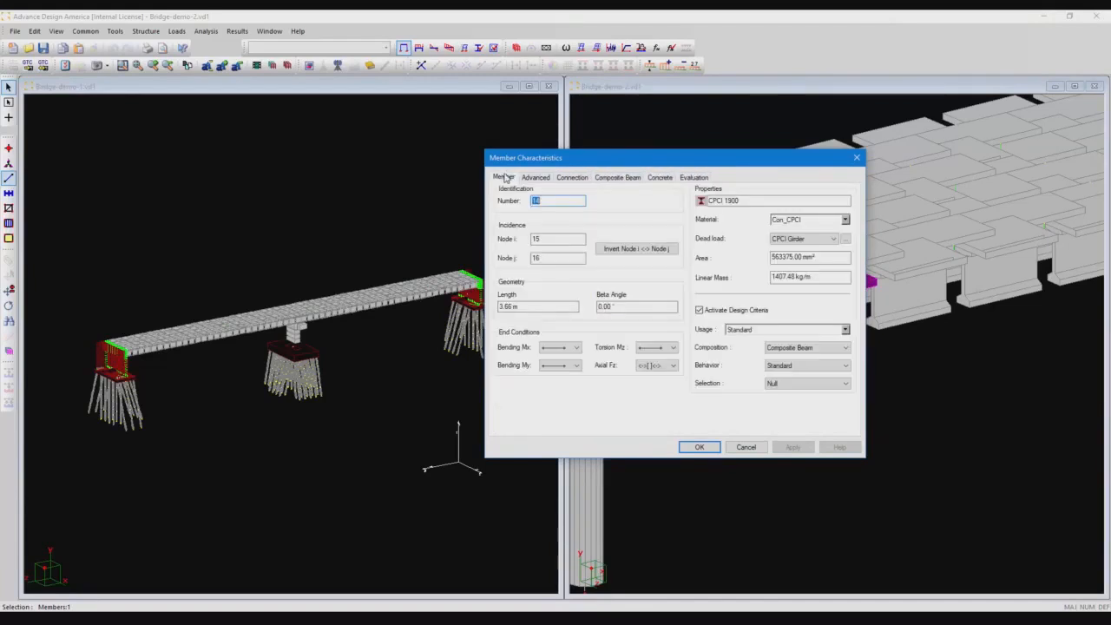
pyautogui.click(746, 447)
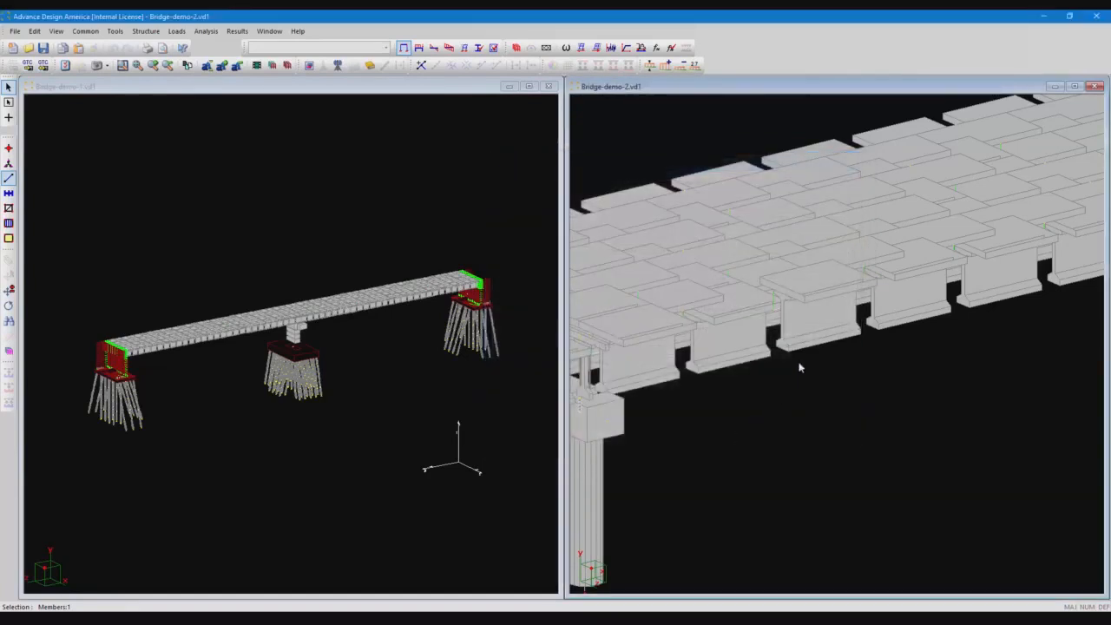
# Activate the Asphalt load case and inspect the distributed load on the same edge girder member
pyautogui.click(419, 49)
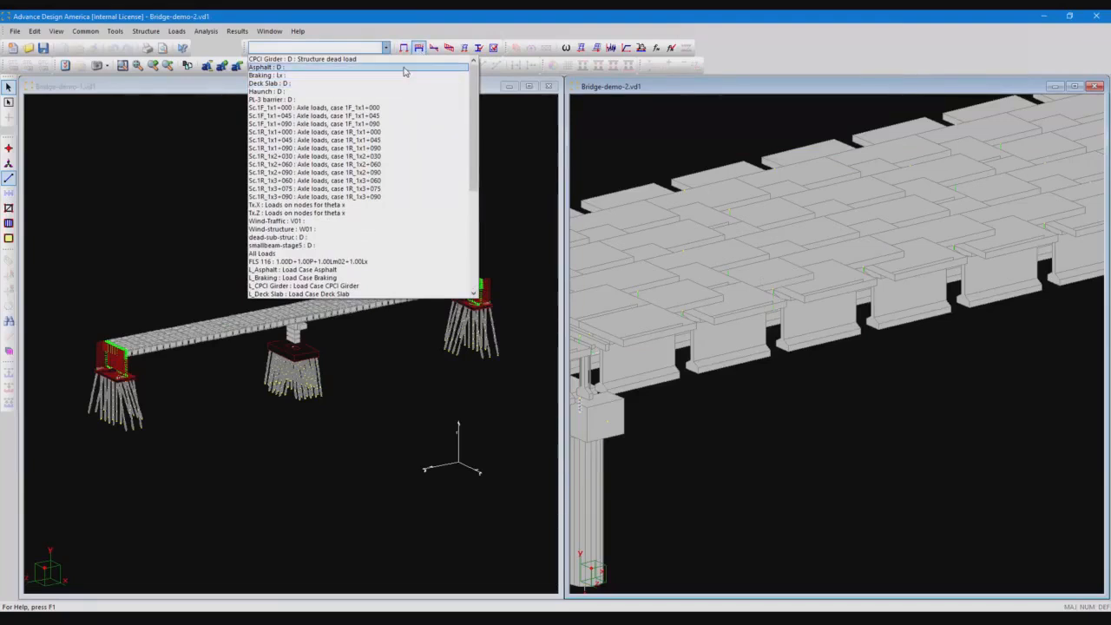
pyautogui.click(404, 68)
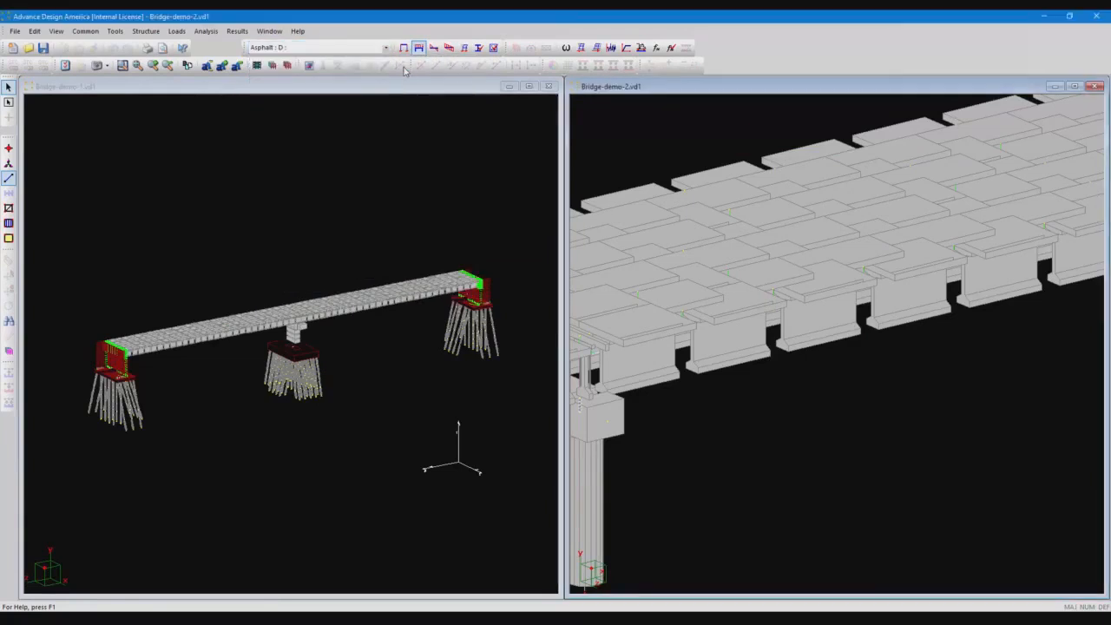
pyautogui.doubleClick(799, 304)
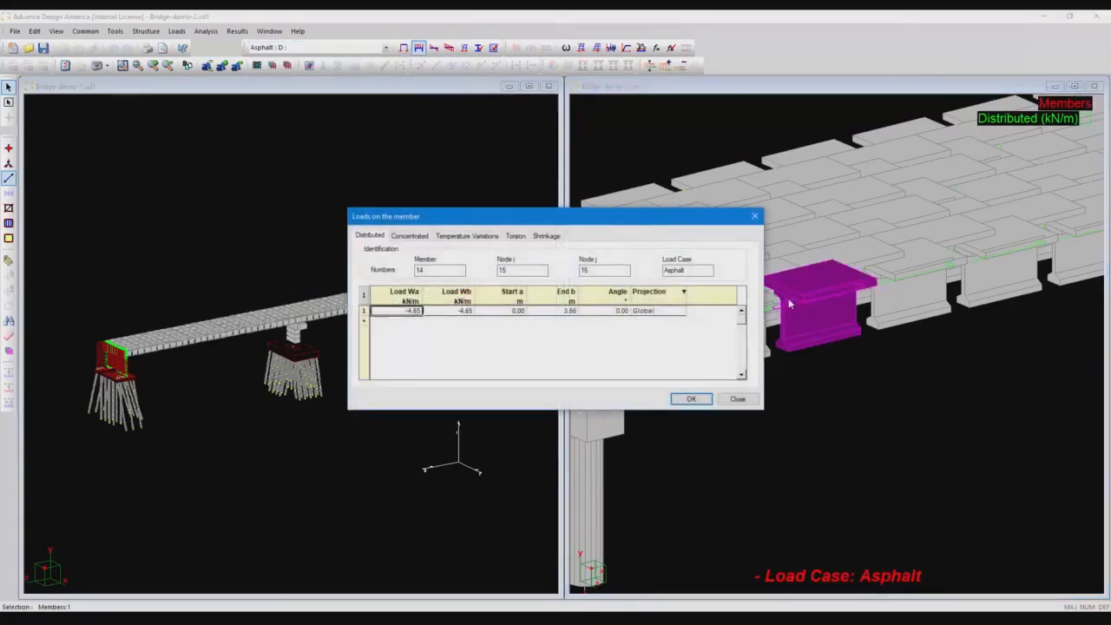
pyautogui.moveTo(616, 223); pyautogui.dragTo(710, 216)
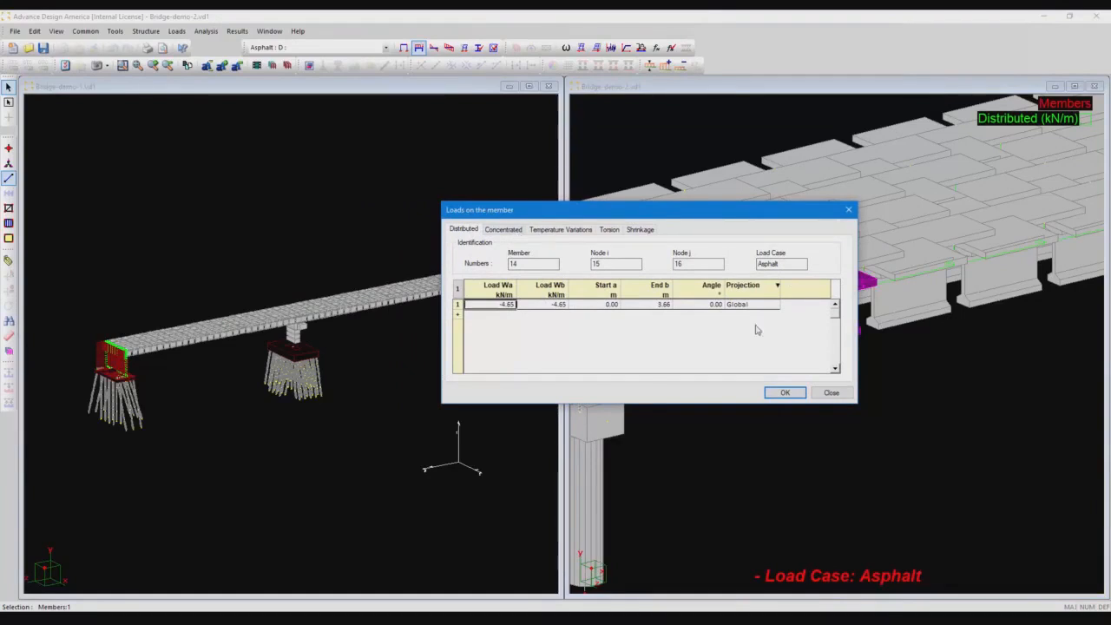
pyautogui.click(831, 392)
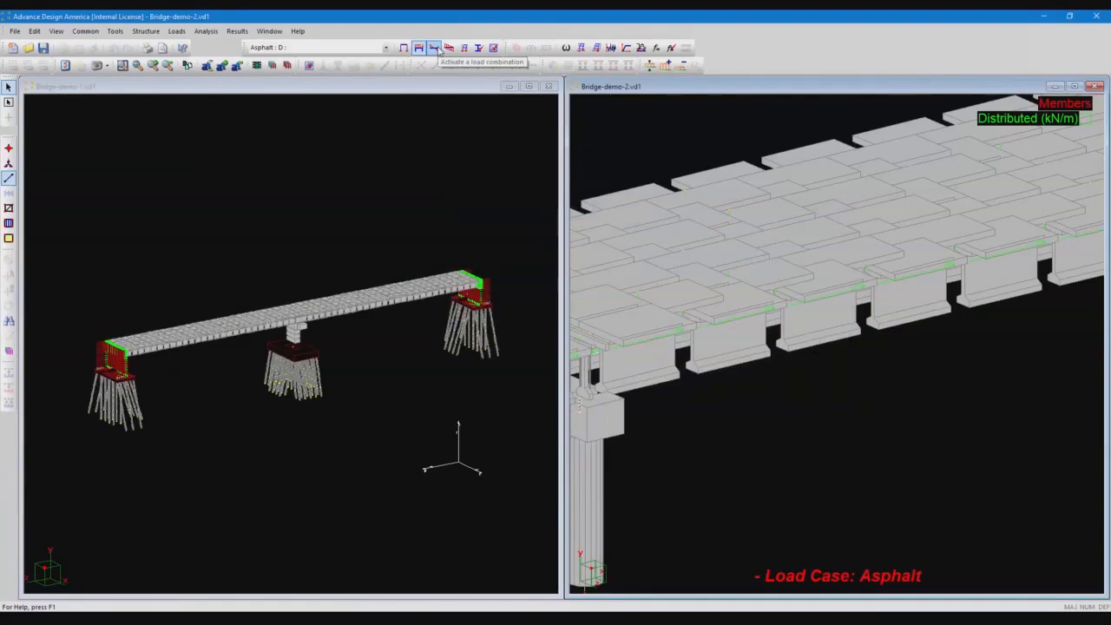
# Display the member results for load combination ULS 3:max05 and for the envelope Lm01 : ULS SLS no 1
pyautogui.click(434, 48)
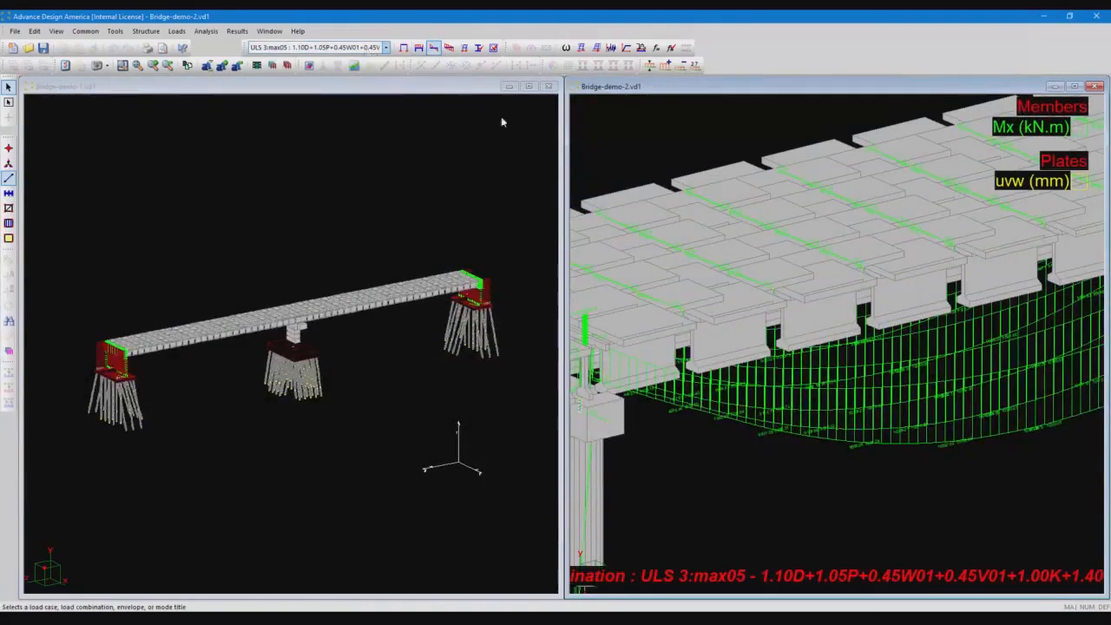
pyautogui.scroll(-5, 824, 282)
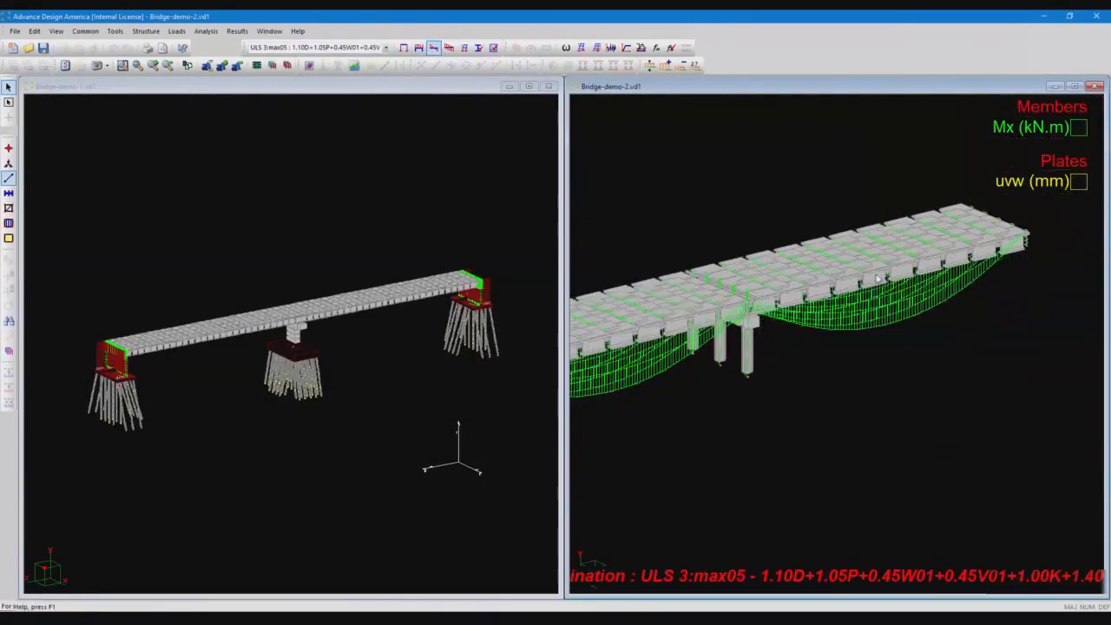
pyautogui.click(450, 53)
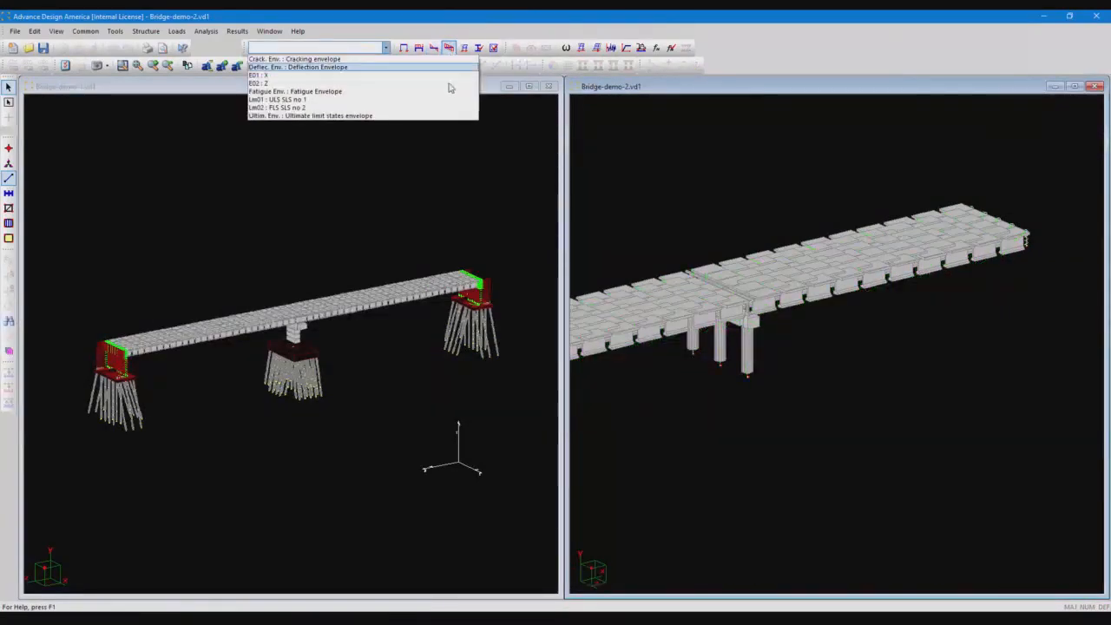
pyautogui.click(431, 104)
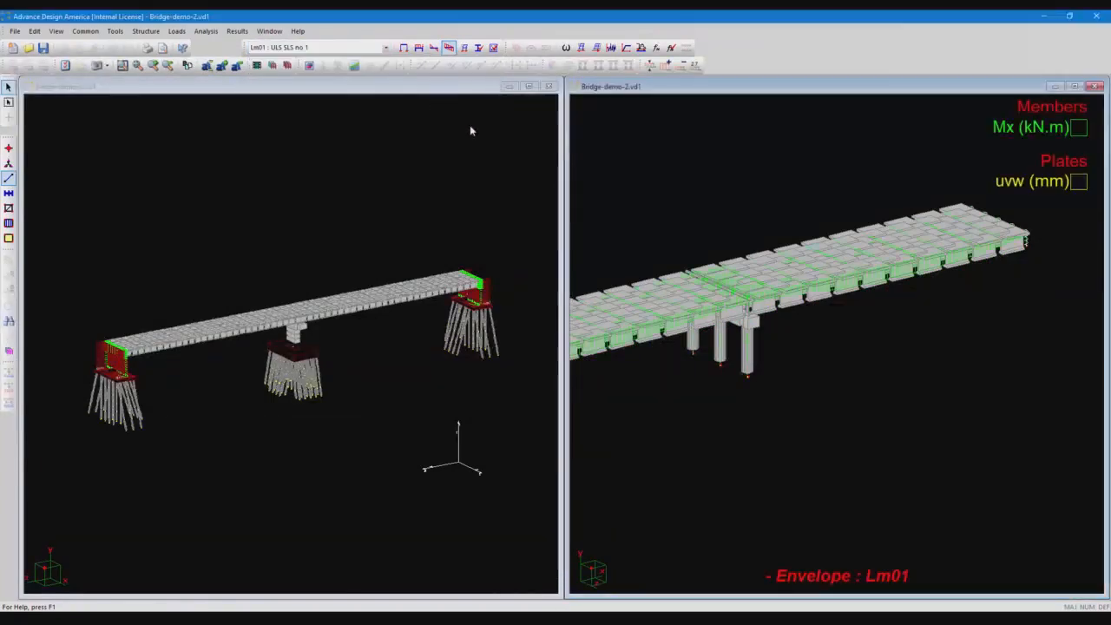
pyautogui.moveTo(683, 288); pyautogui.dragTo(870, 264, button='middle')
pyautogui.scroll(5, 839, 301)
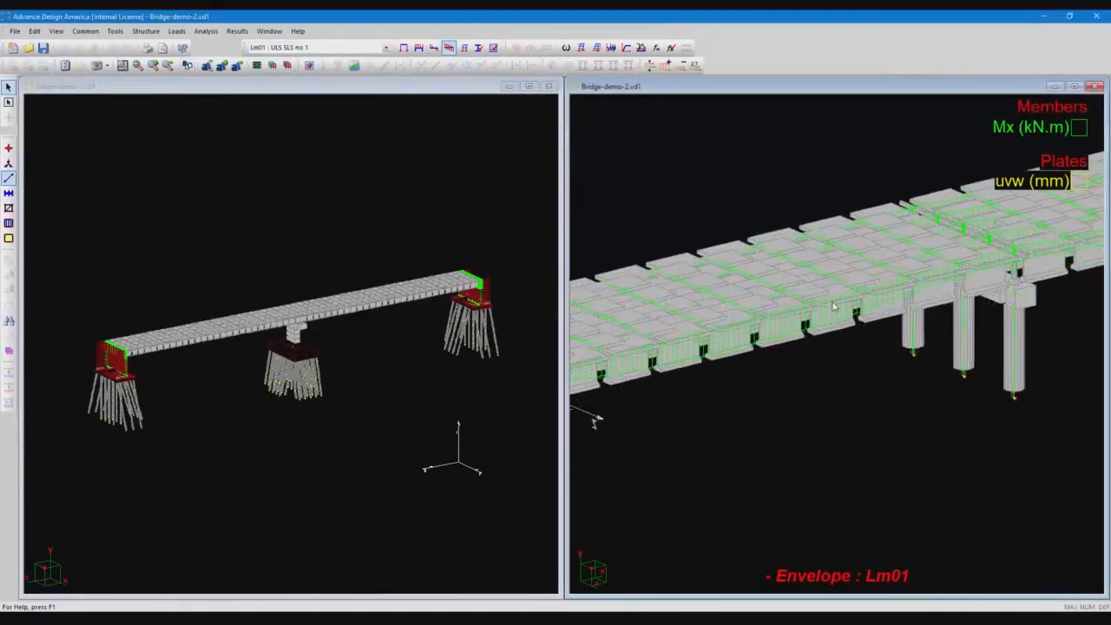
# Display the bridge's bending moments for the Ultimate limit states envelope
pyautogui.click(385, 47)
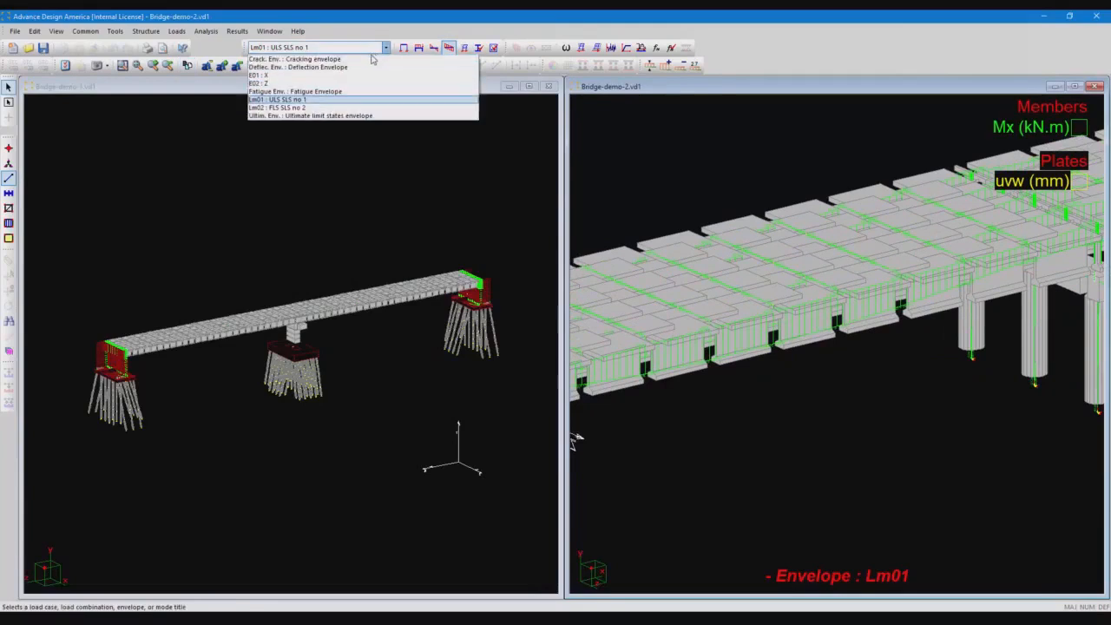
pyautogui.click(372, 115)
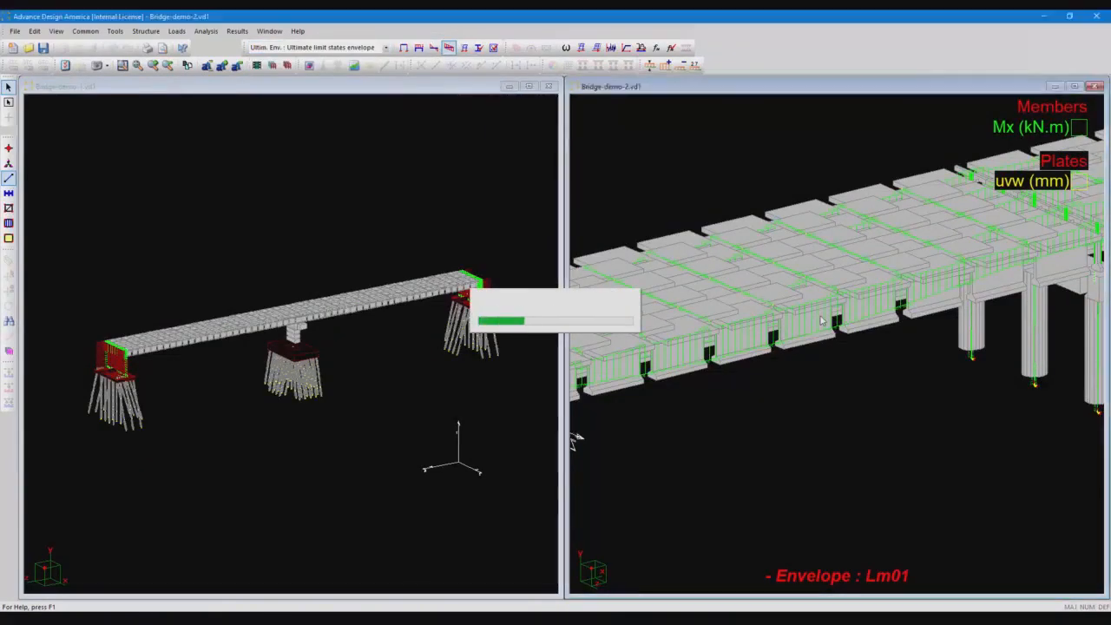
pyautogui.scroll(-2, 818, 322)
pyautogui.moveTo(816, 322)
pyautogui.mouseDown(button='middle')
pyautogui.moveTo(828, 325)
pyautogui.moveTo(816, 321)
pyautogui.mouseUp(button='middle')
pyautogui.press('Escape')
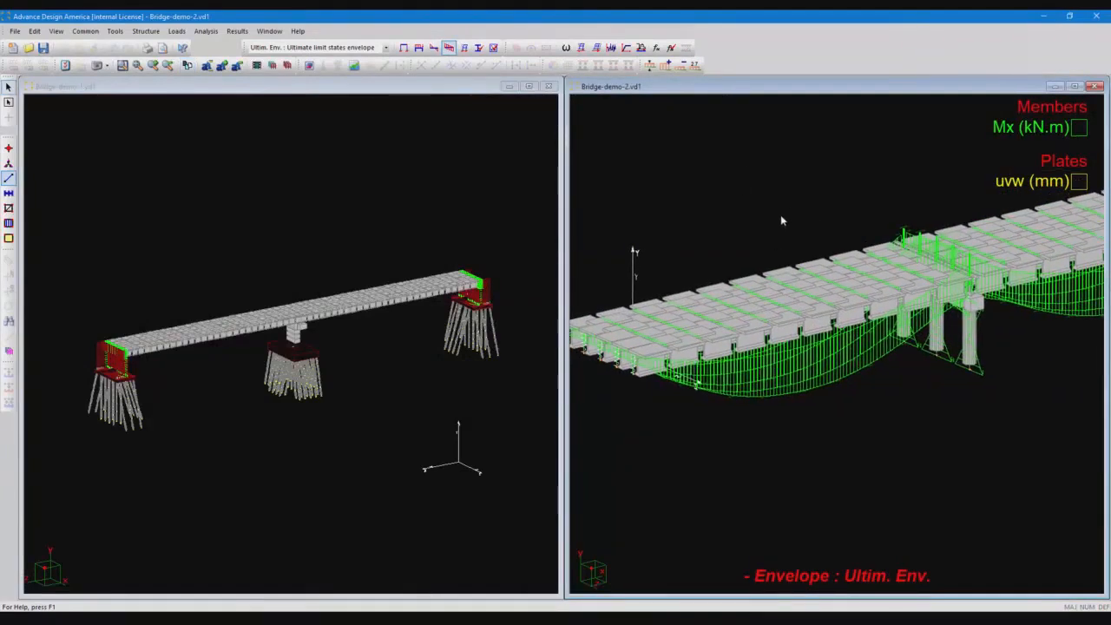
# Display frequency Mode 1 and view the bridge deck and pier in the design results mode
pyautogui.click(466, 50)
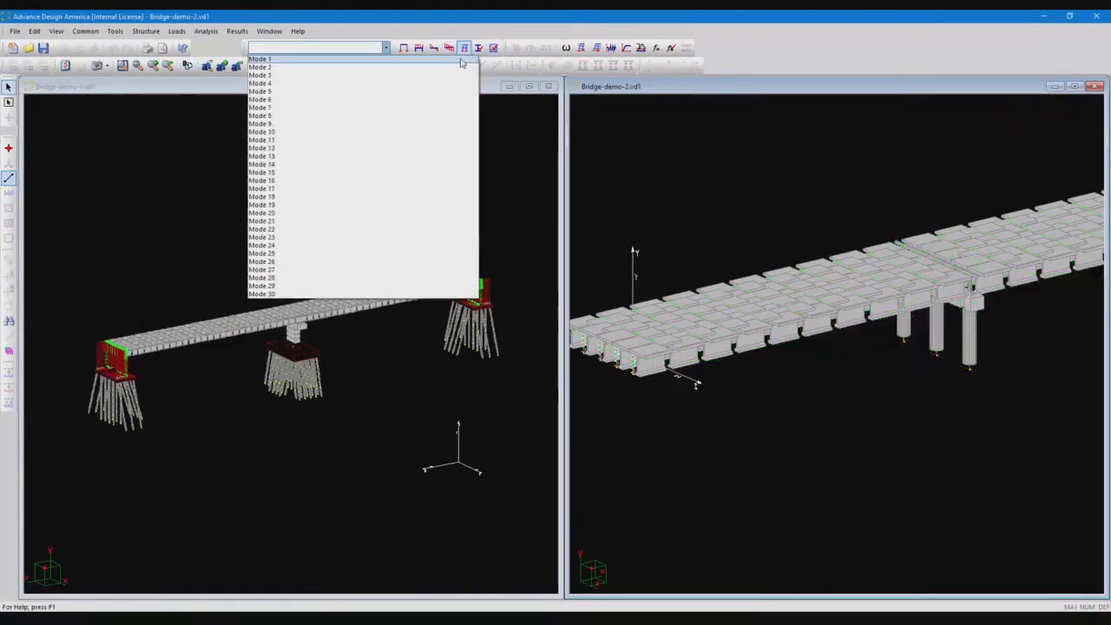
pyautogui.click(461, 60)
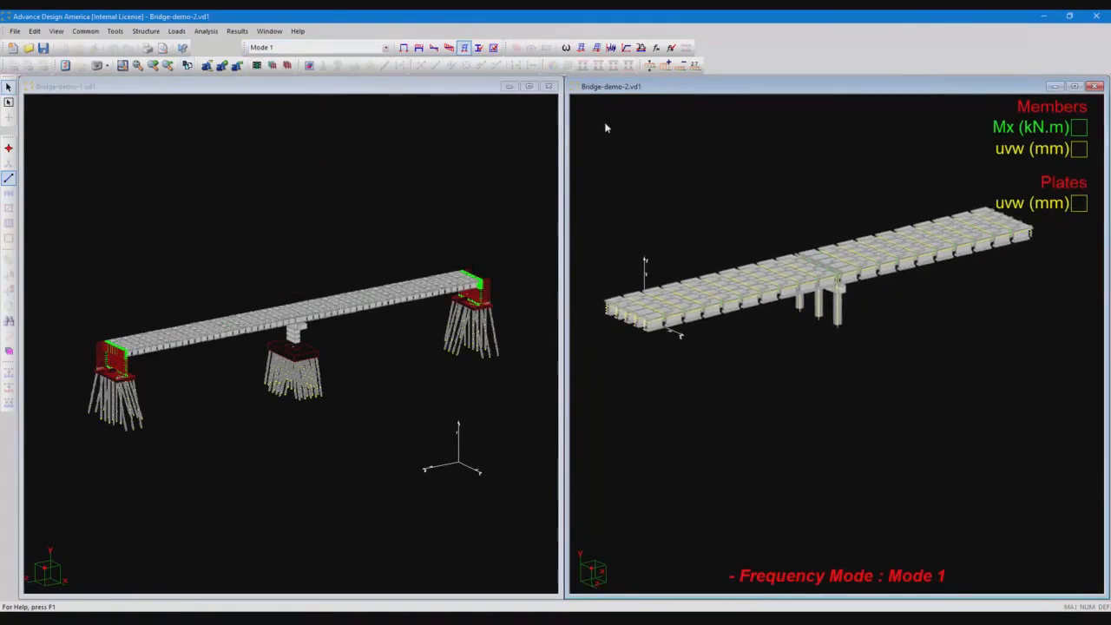
pyautogui.click(478, 48)
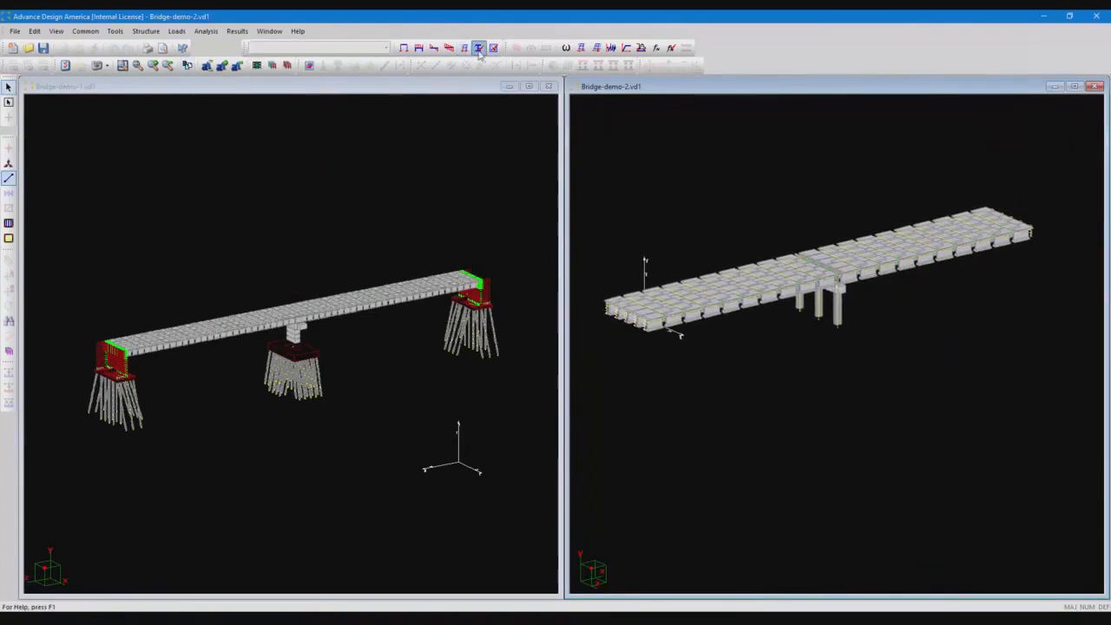
pyautogui.scroll(6, 757, 264)
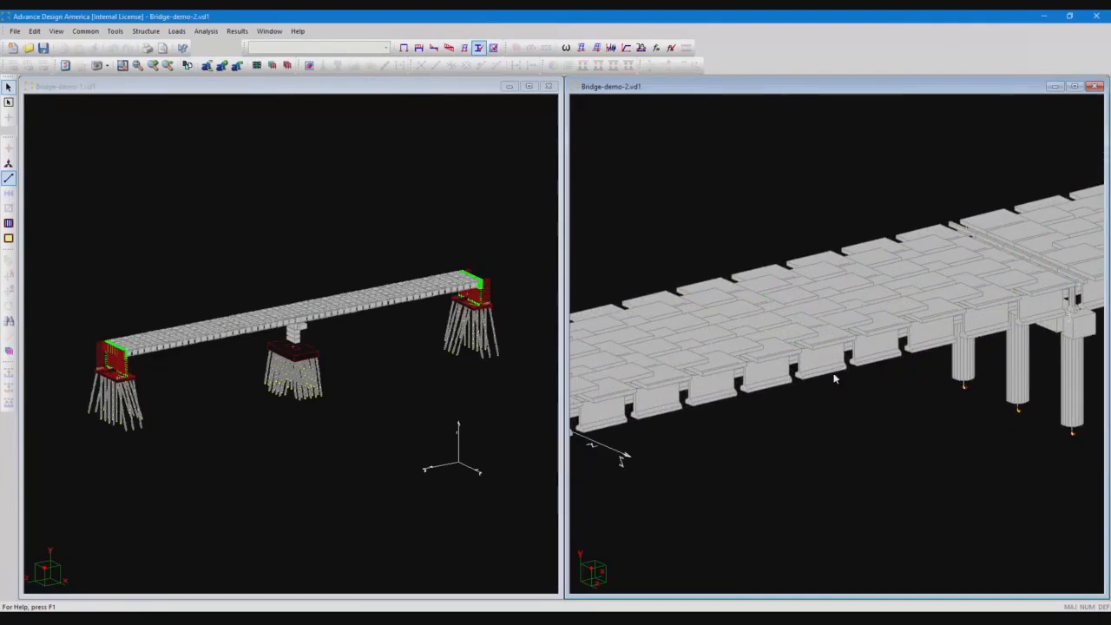
pyautogui.moveTo(834, 379); pyautogui.dragTo(834, 323, button='middle')
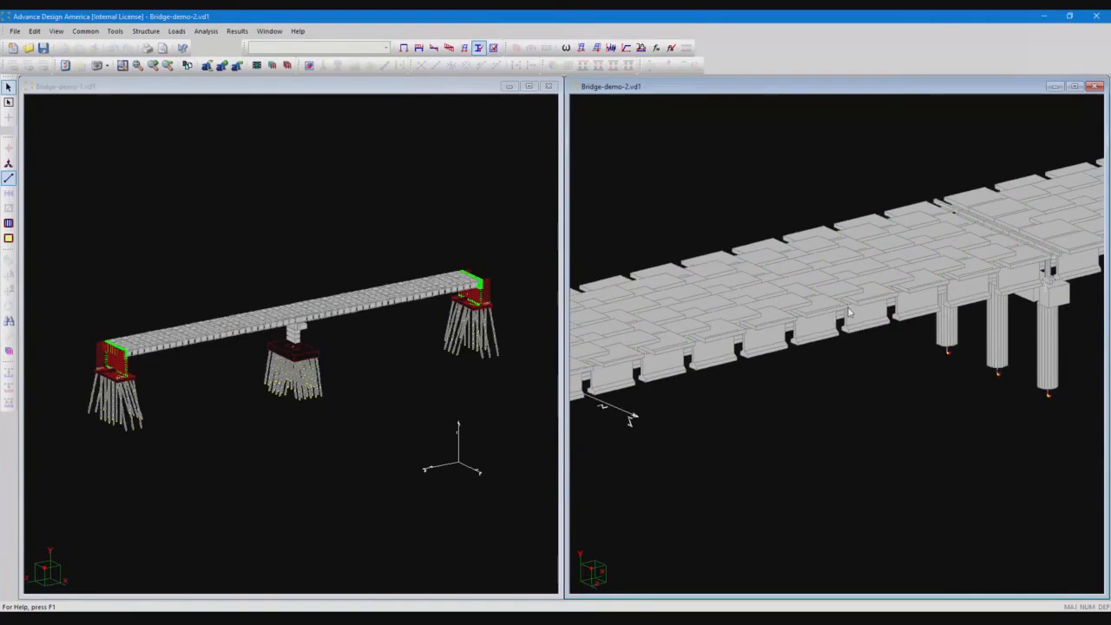
pyautogui.scroll(-3, 854, 321)
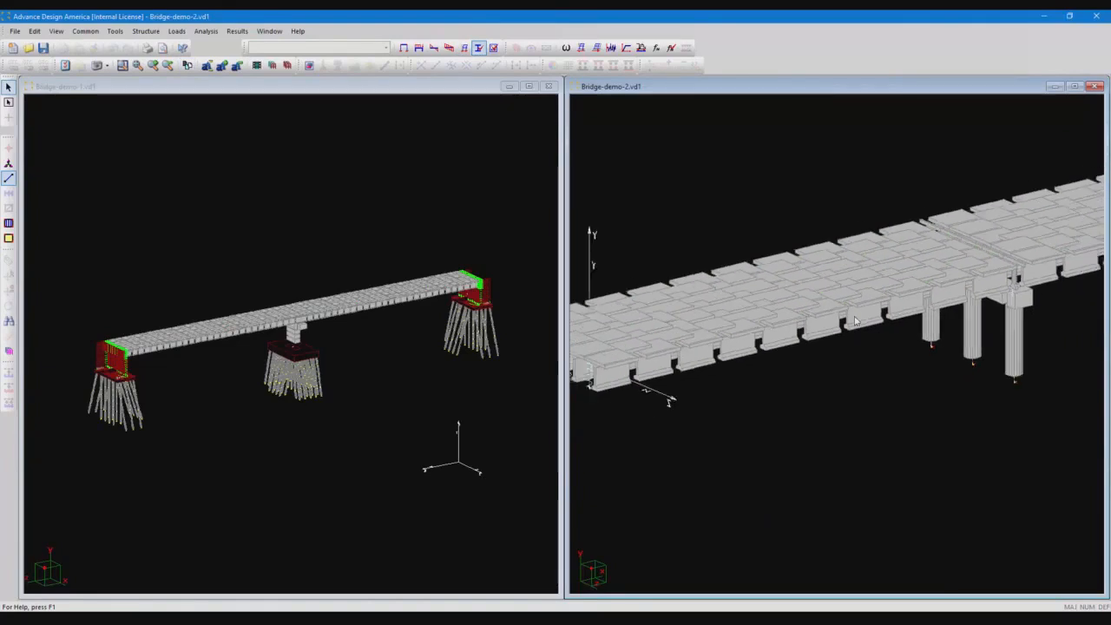
pyautogui.moveTo(847, 311); pyautogui.dragTo(830, 322, button='middle')
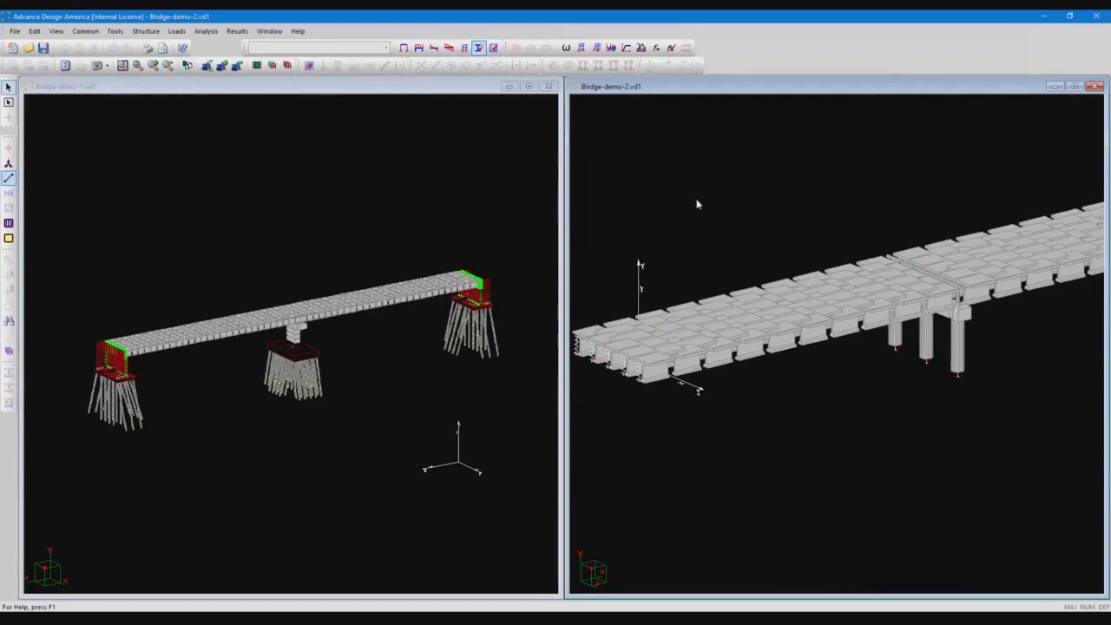
# View the bridge in the structural design mode and return to the whole bridge in structure mode
pyautogui.click(494, 48)
pyautogui.moveTo(902, 407); pyautogui.dragTo(895, 414, button='middle')
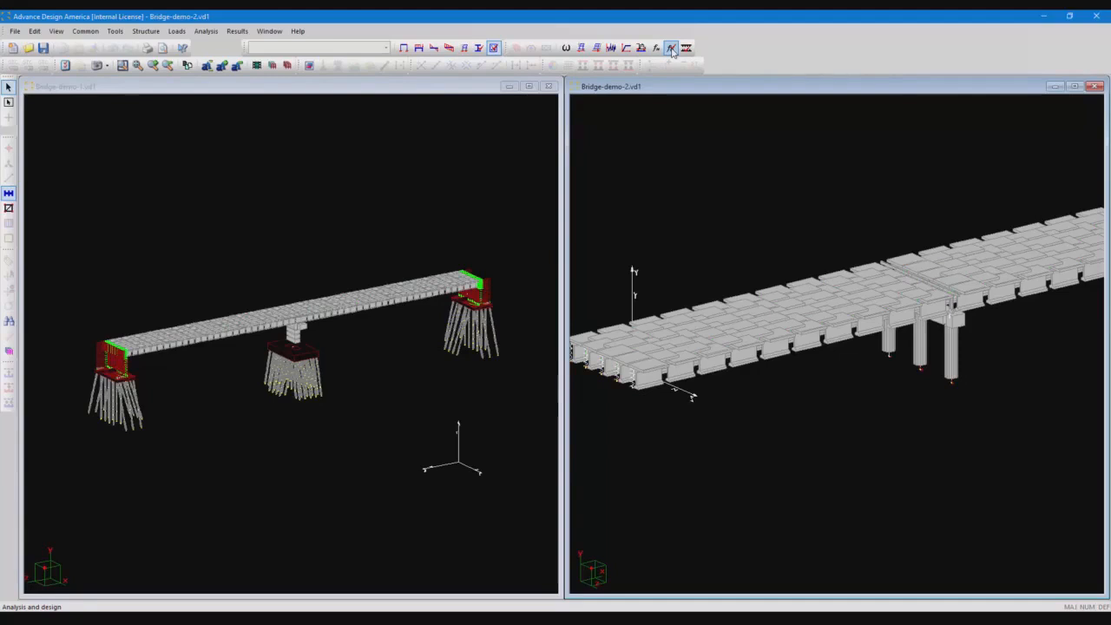
pyautogui.click(672, 49)
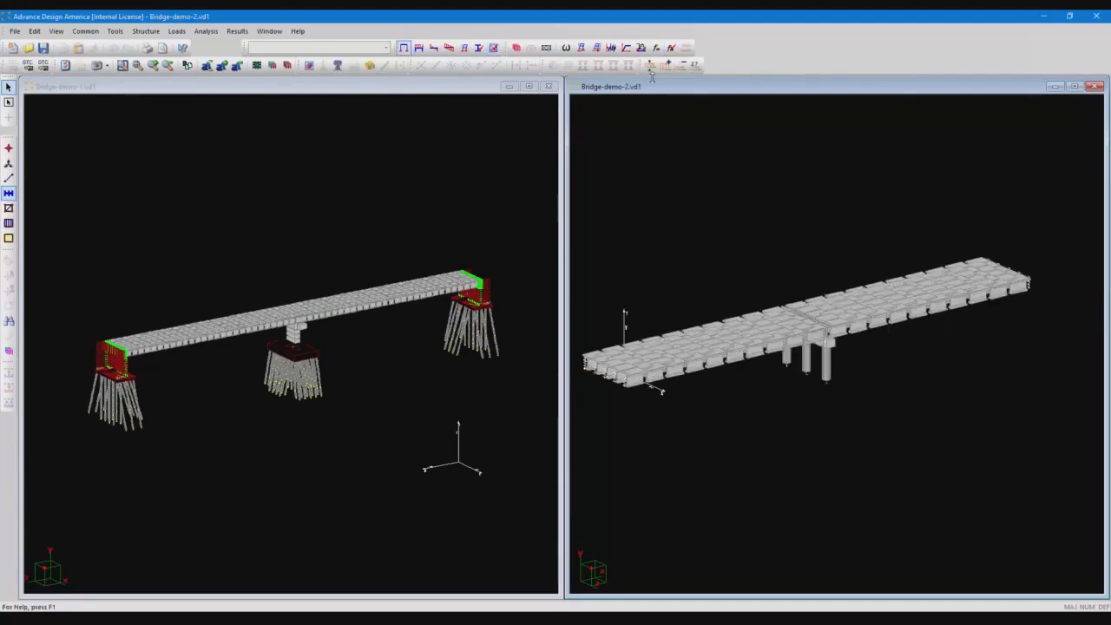
pyautogui.click(15, 31)
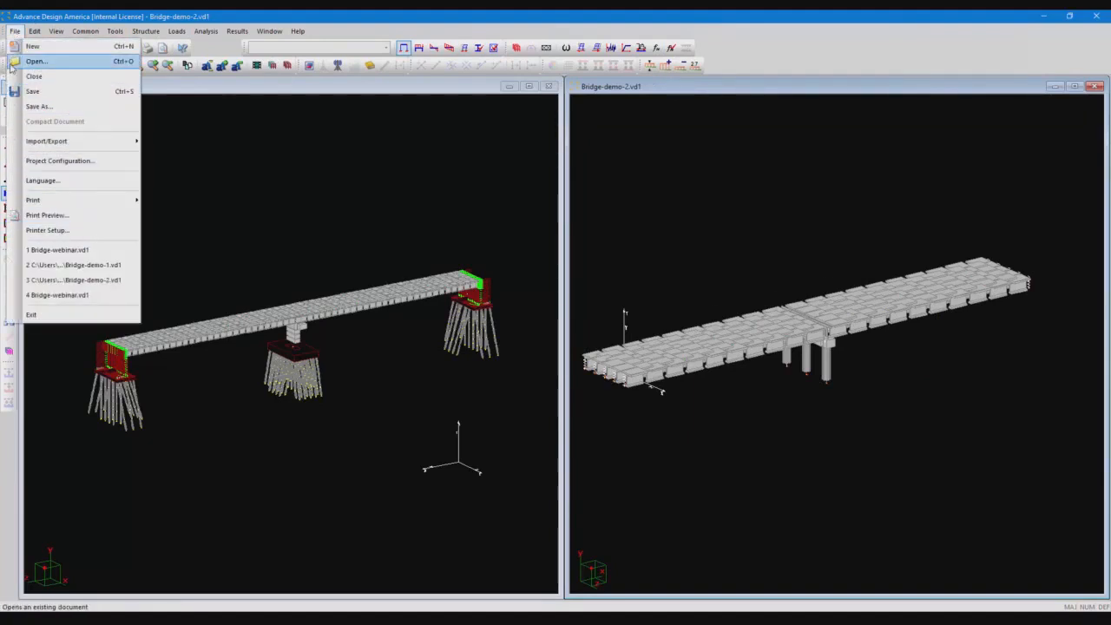
pyautogui.moveTo(35, 32)
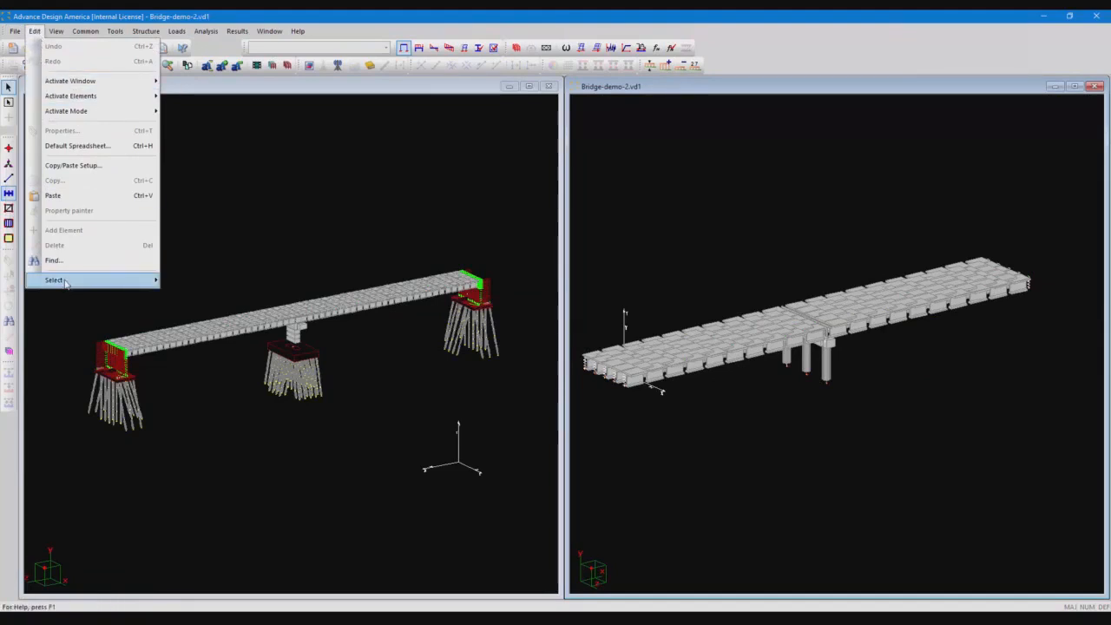
pyautogui.moveTo(66, 281)
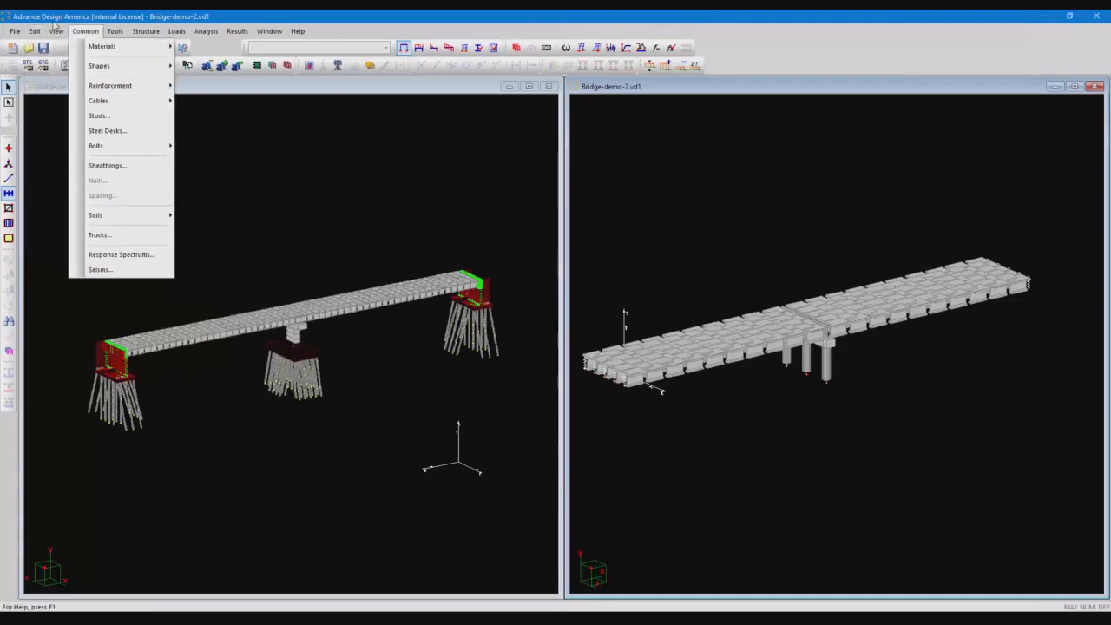
pyautogui.moveTo(55, 32)
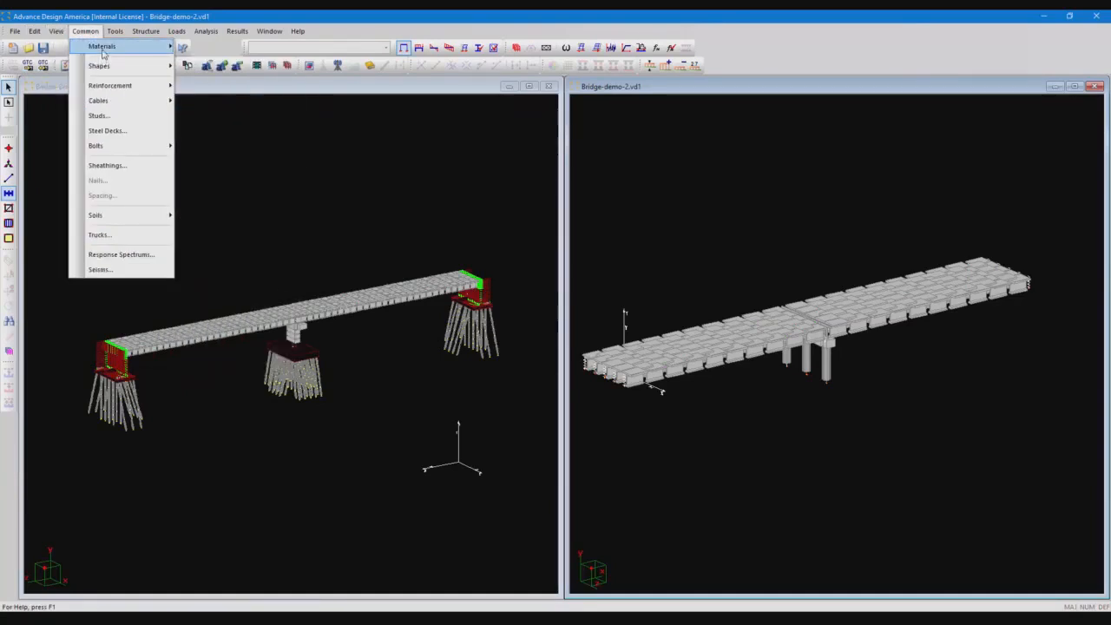
pyautogui.moveTo(103, 52)
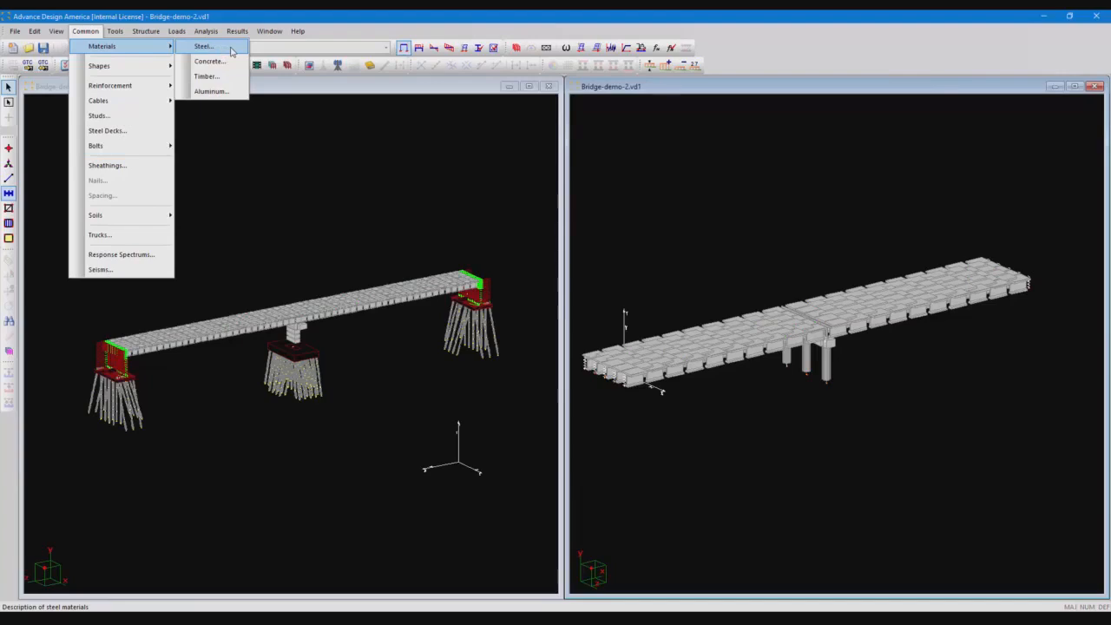
# Open the steel materials spreadsheet, enlarge it and look through the material list to its last entries
pyautogui.click(232, 51)
pyautogui.moveTo(543, 176); pyautogui.dragTo(494, 84)
pyautogui.moveTo(898, 337); pyautogui.dragTo(900, 563)
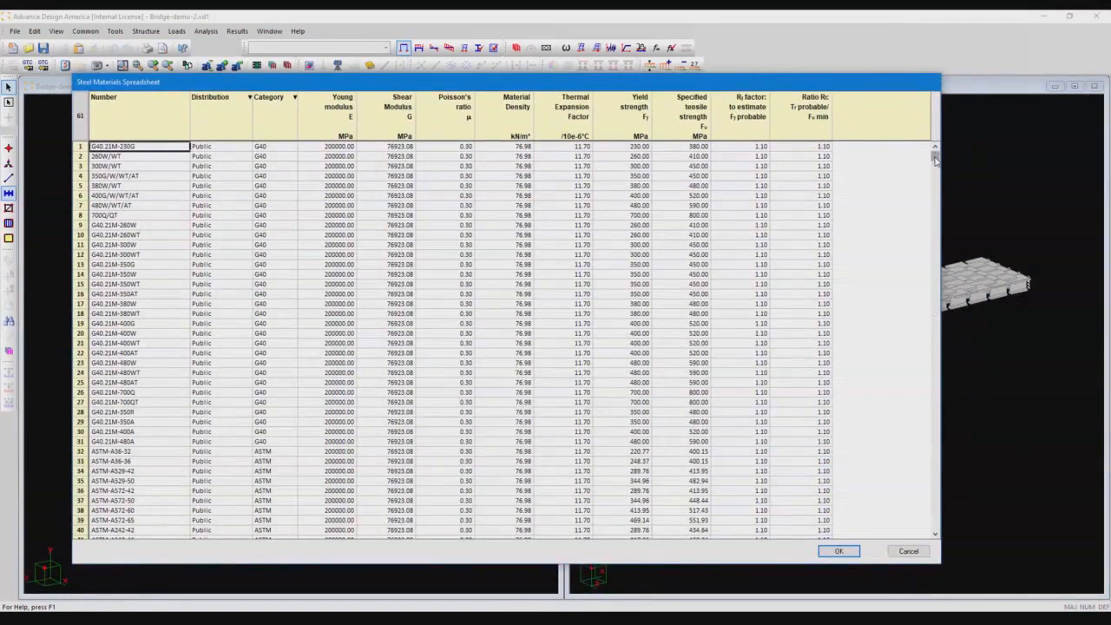
pyautogui.moveTo(936, 163); pyautogui.dragTo(937, 342)
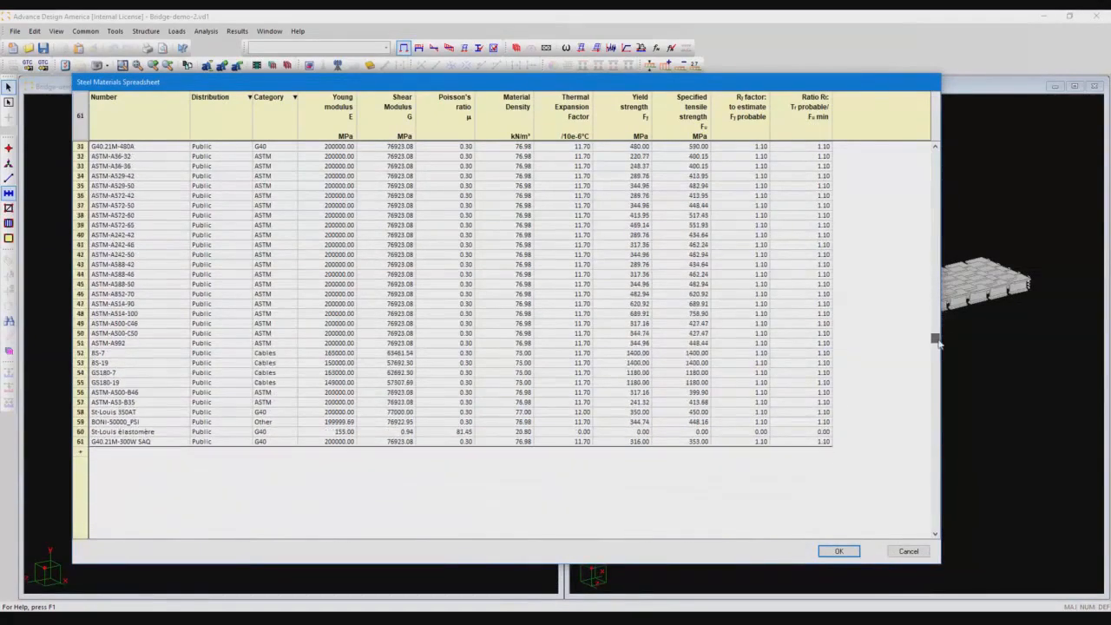
# Try adding a new steel material row, go through its property fields from Young modulus to the Rf factor, and discard it
pyautogui.click(130, 452)
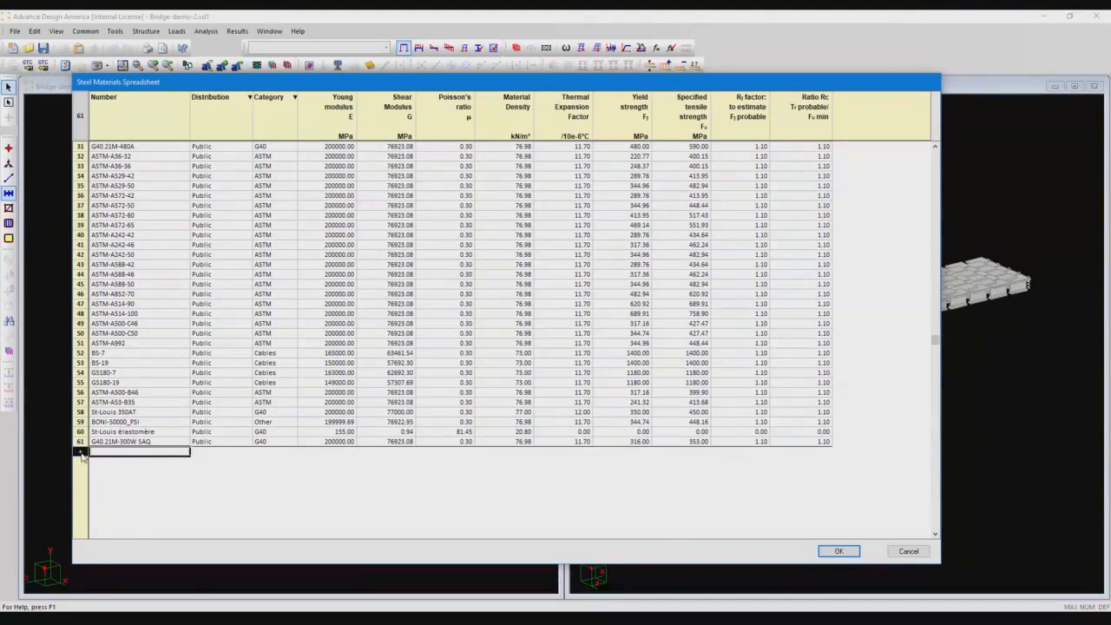
pyautogui.click(144, 453)
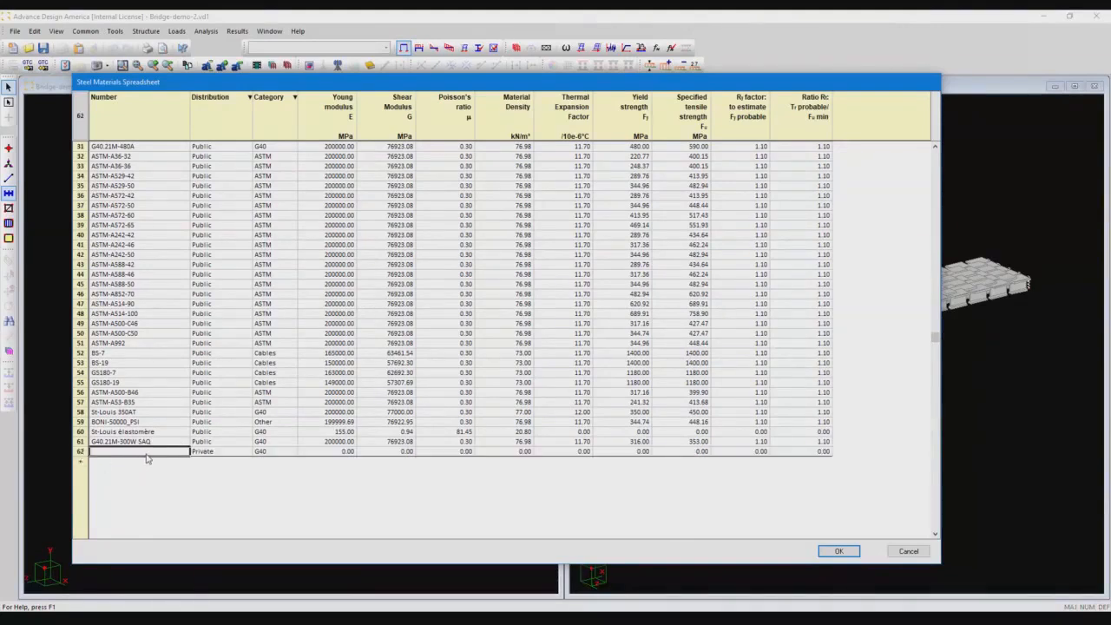
pyautogui.click(334, 452)
pyautogui.click(391, 452)
pyautogui.click(447, 452)
pyautogui.click(510, 452)
pyautogui.click(569, 452)
pyautogui.click(630, 453)
pyautogui.click(685, 452)
pyautogui.click(755, 452)
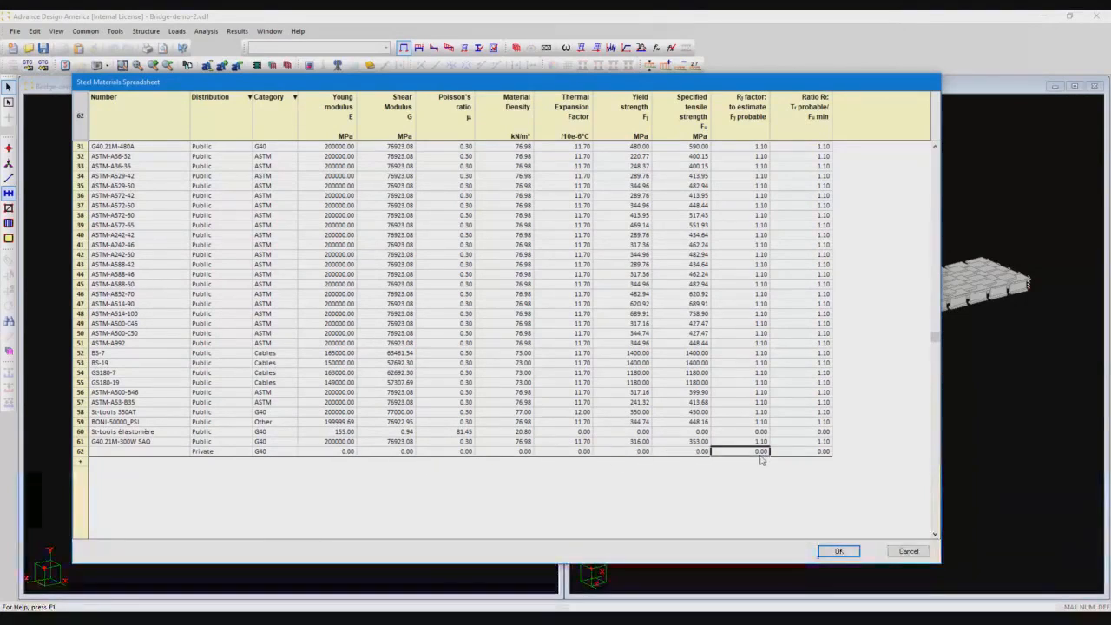
pyautogui.click(918, 553)
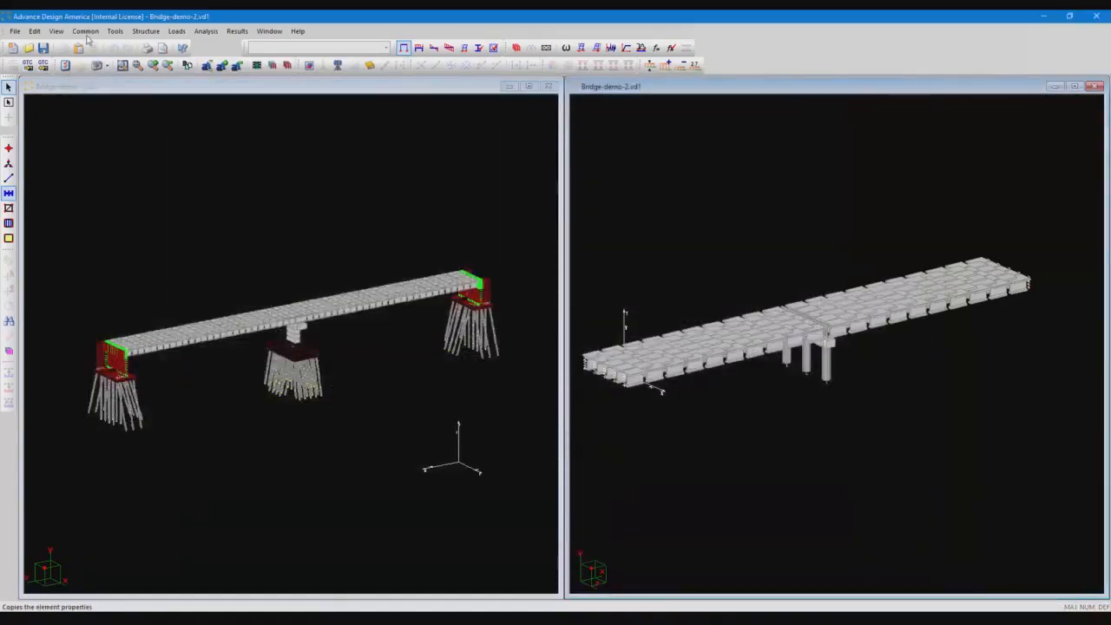
# Add a new shape with the metric designation demo at the end of the I Shapes spreadsheet
pyautogui.click(85, 32)
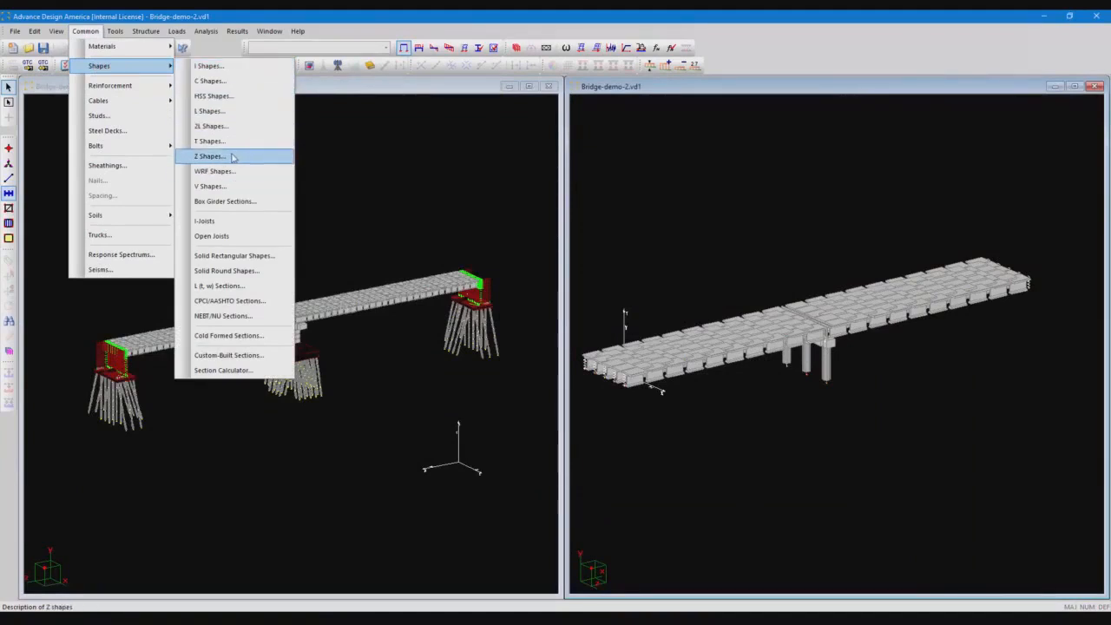
pyautogui.click(242, 73)
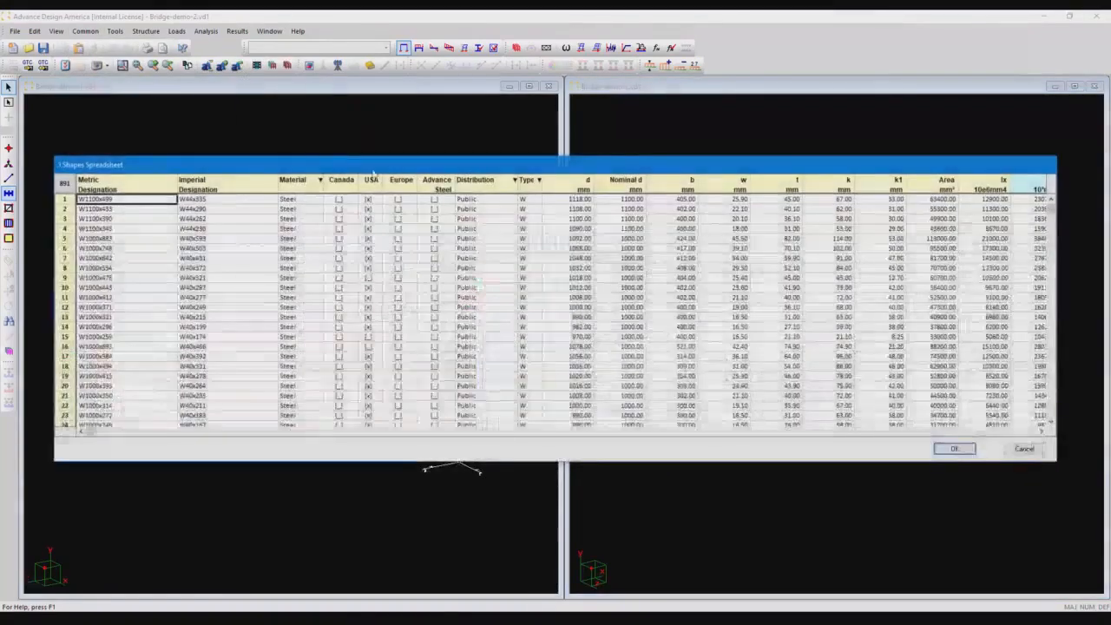
pyautogui.moveTo(396, 164); pyautogui.dragTo(396, 96)
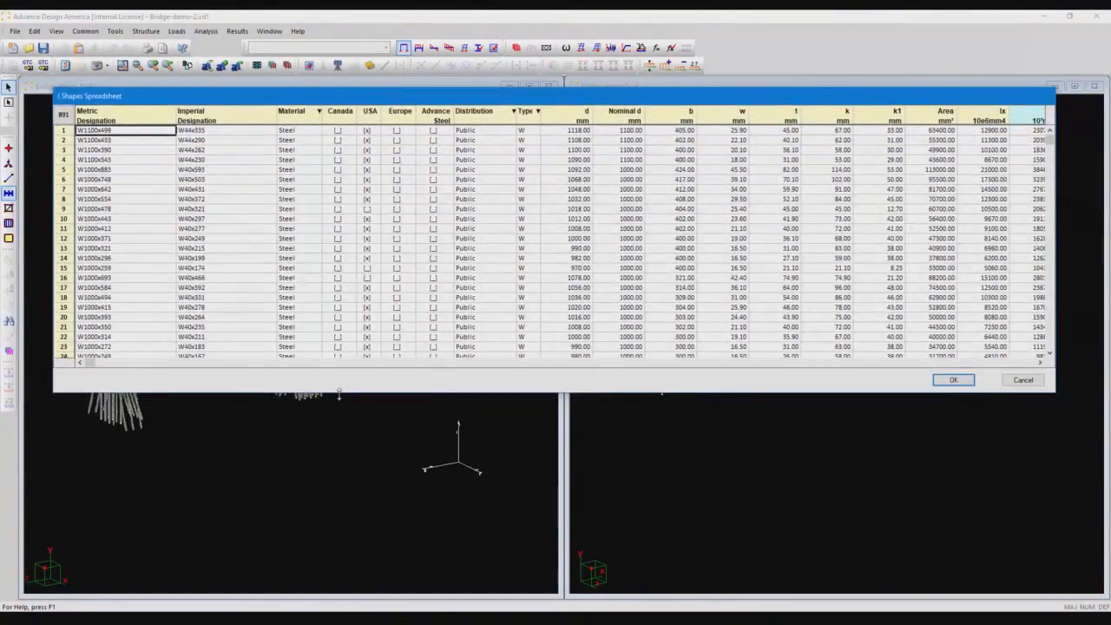
pyautogui.moveTo(339, 395); pyautogui.dragTo(347, 512)
pyautogui.moveTo(1050, 143); pyautogui.dragTo(1049, 458)
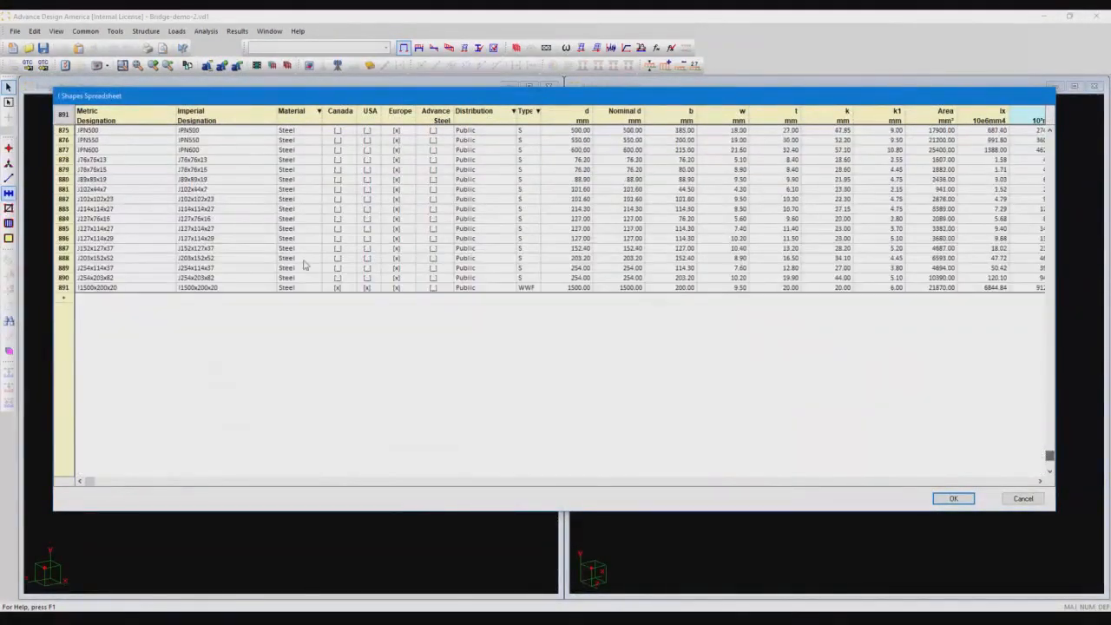
pyautogui.click(75, 298)
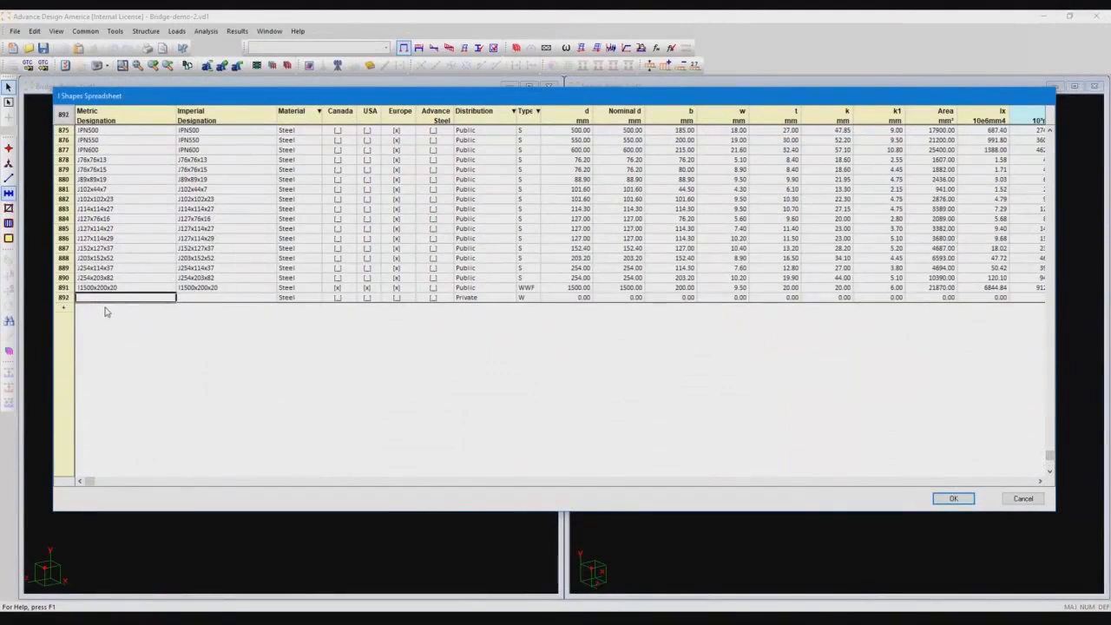
pyautogui.write('demo')
# Copy the dimensions d through k1 of the 1500x200x20 WWF shape into the demo row
pyautogui.press('Tab')
pyautogui.press('Tab')
pyautogui.press('Tab')
pyautogui.press('Tab')
pyautogui.press('Tab')
pyautogui.press('Tab')
pyautogui.press('Tab')
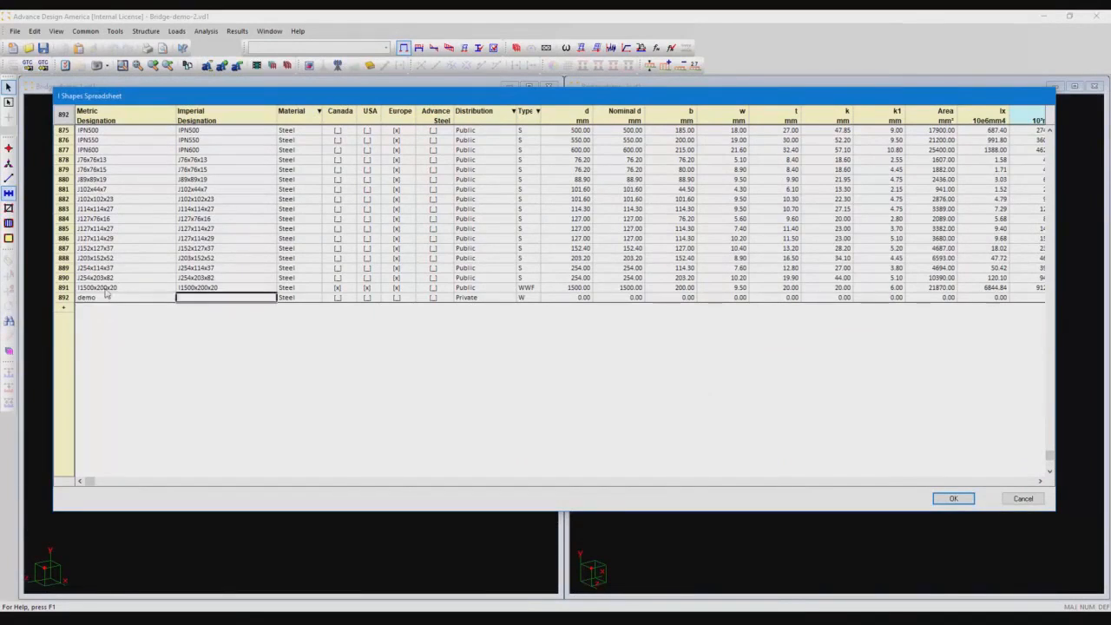
pyautogui.press('Tab')
pyautogui.press('Tab')
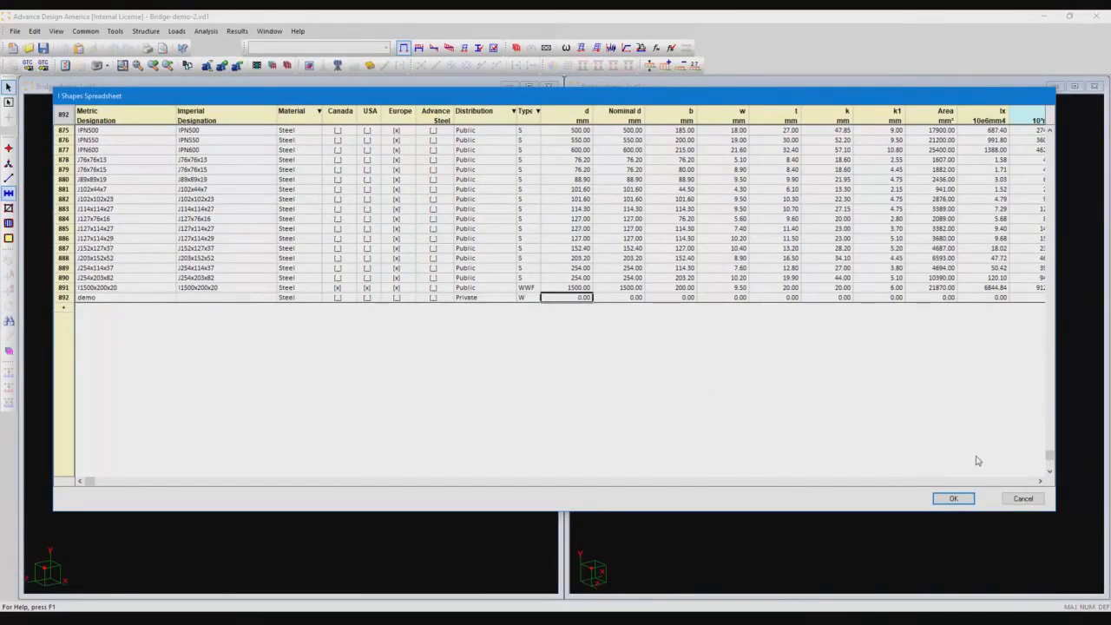
pyautogui.click(1039, 481)
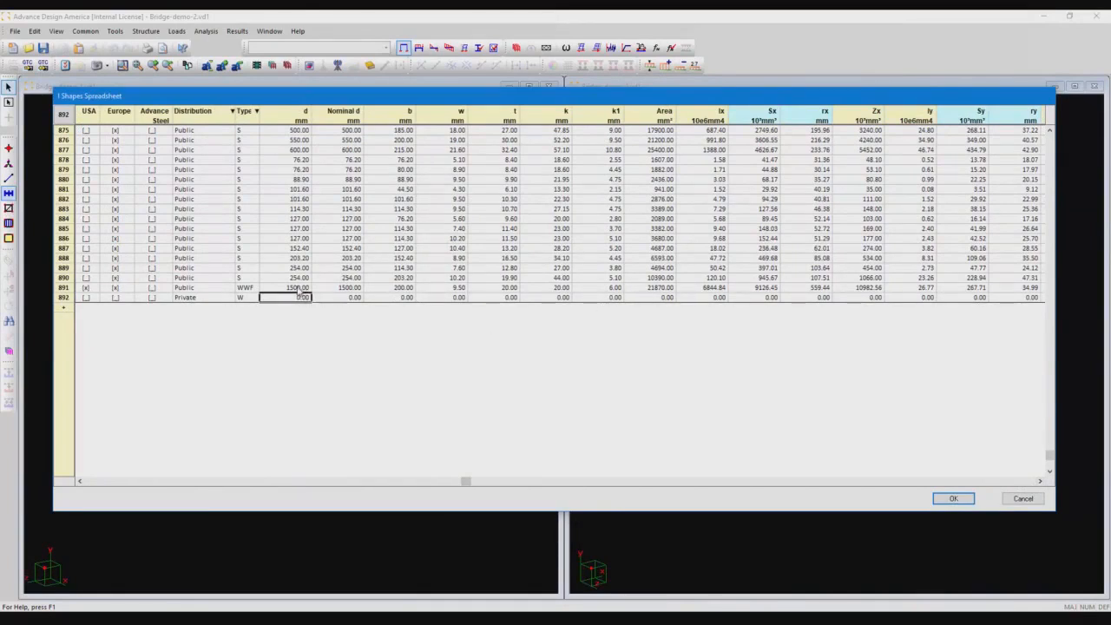
pyautogui.moveTo(298, 288); pyautogui.dragTo(612, 288)
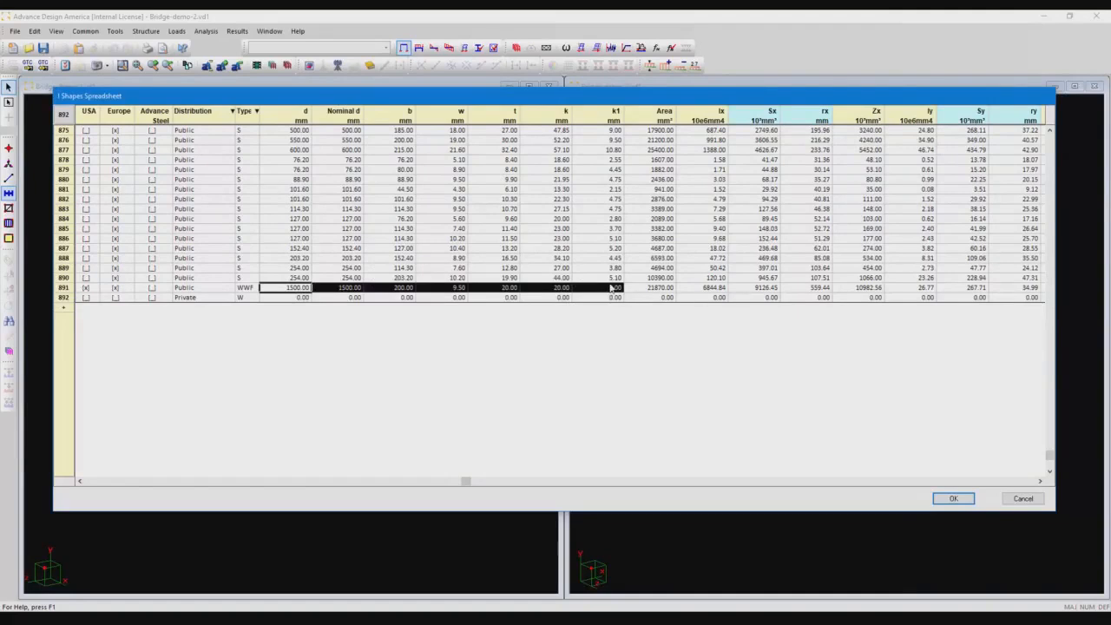
pyautogui.hotkey('ctrl', 'c')
pyautogui.click(293, 298)
pyautogui.hotkey('ctrl', 'v')
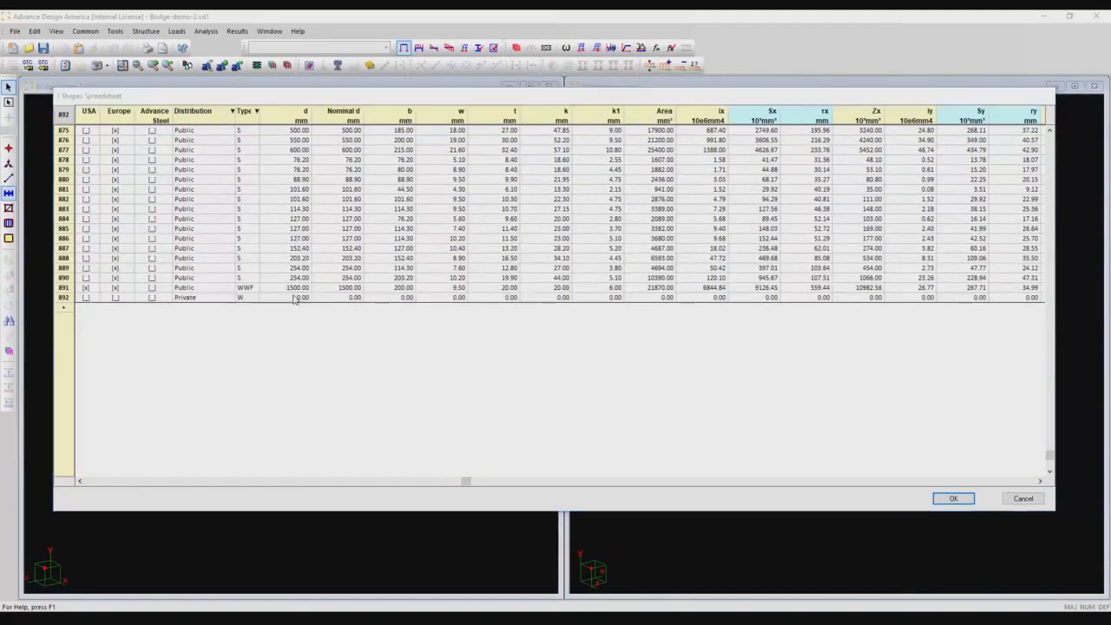
# Review the demo shape's section properties from Area through the perimeter column, and save the I Shapes spreadsheet
pyautogui.moveTo(656, 298); pyautogui.dragTo(1053, 299)
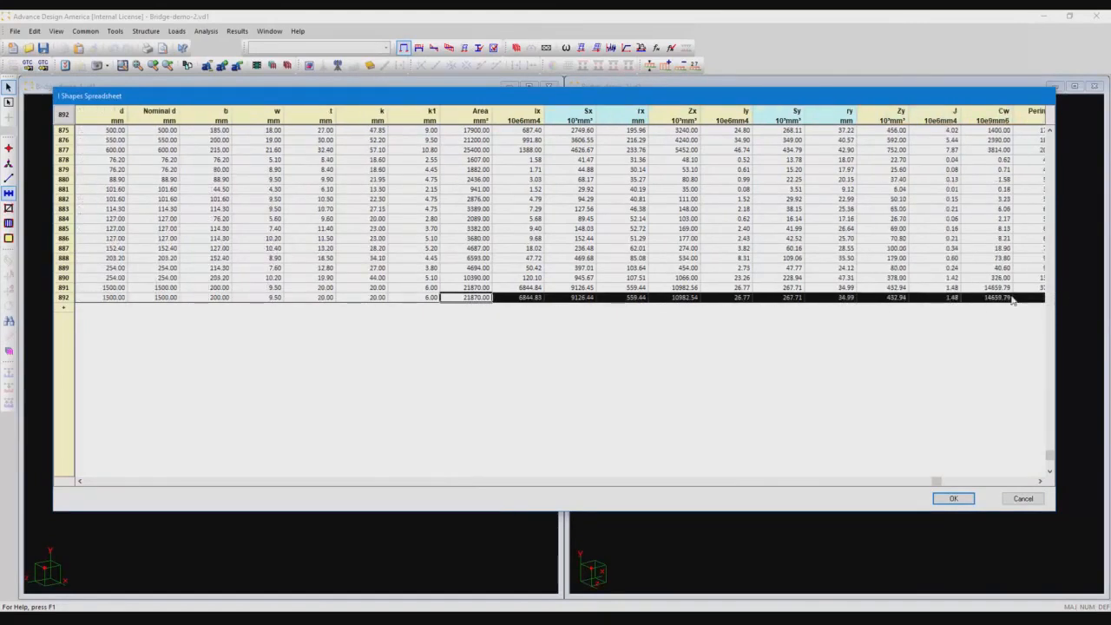
pyautogui.click(761, 399)
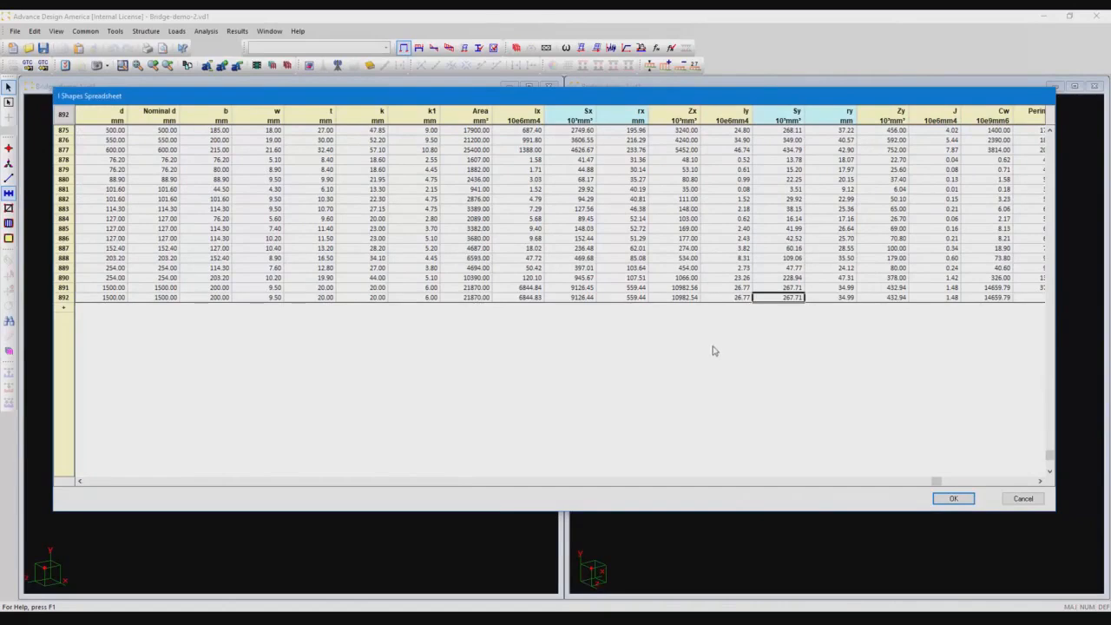
pyautogui.click(480, 115)
pyautogui.click(523, 116)
pyautogui.click(686, 114)
pyautogui.click(737, 116)
pyautogui.click(879, 116)
pyautogui.click(934, 116)
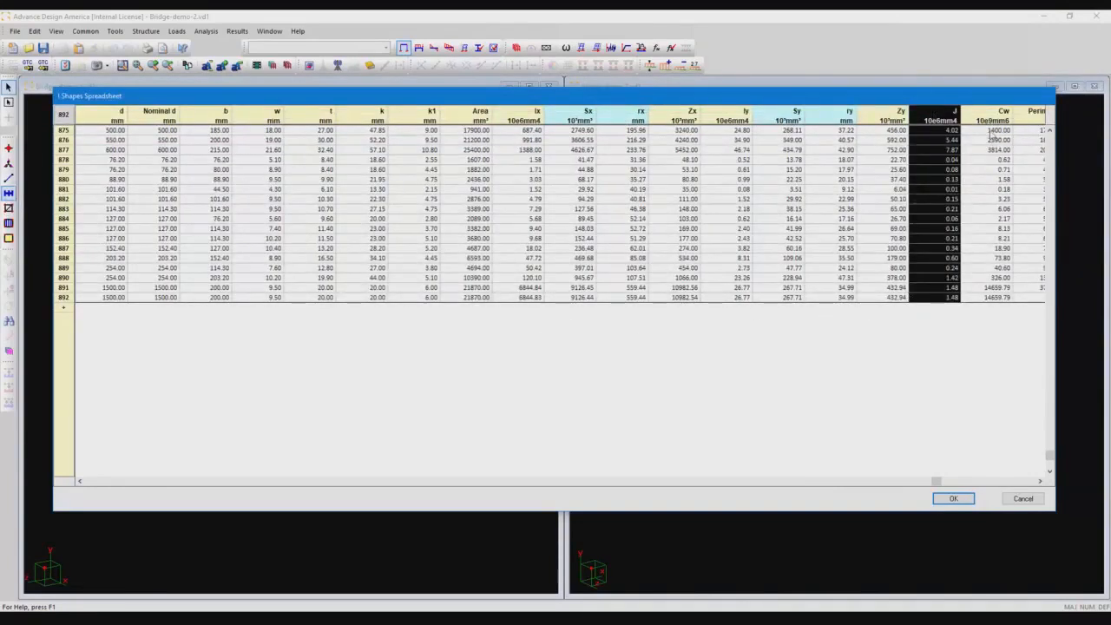
pyautogui.click(997, 115)
pyautogui.click(1033, 116)
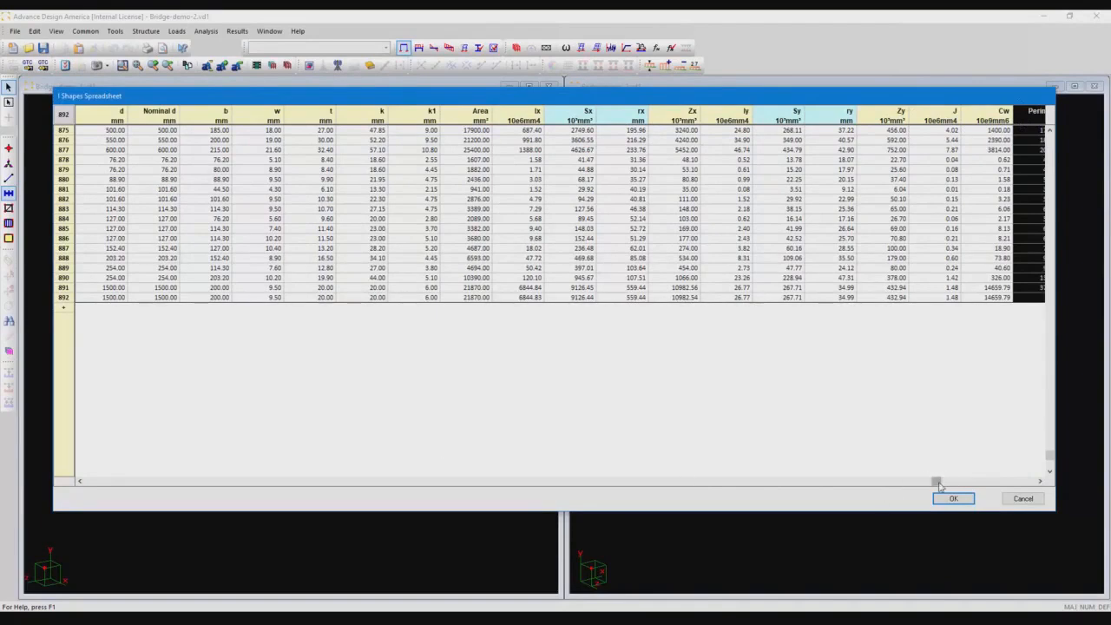
pyautogui.moveTo(937, 483); pyautogui.dragTo(78, 452)
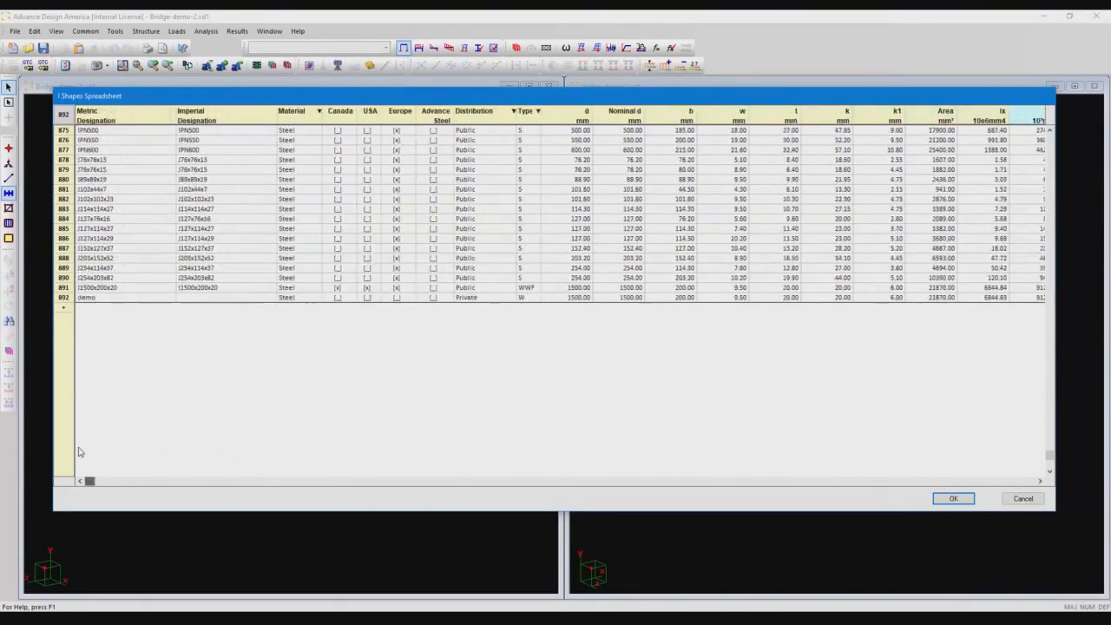
pyautogui.click(950, 499)
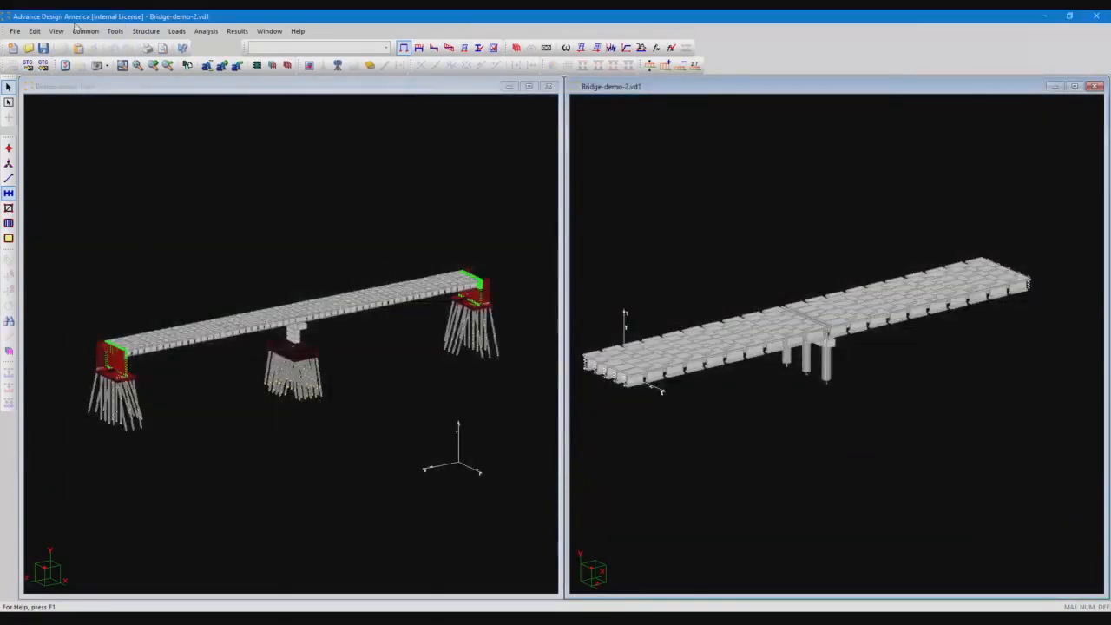
# View the custom-built sections spreadsheet and its section properties, and close it without changes
pyautogui.click(84, 30)
pyautogui.moveTo(83, 46)
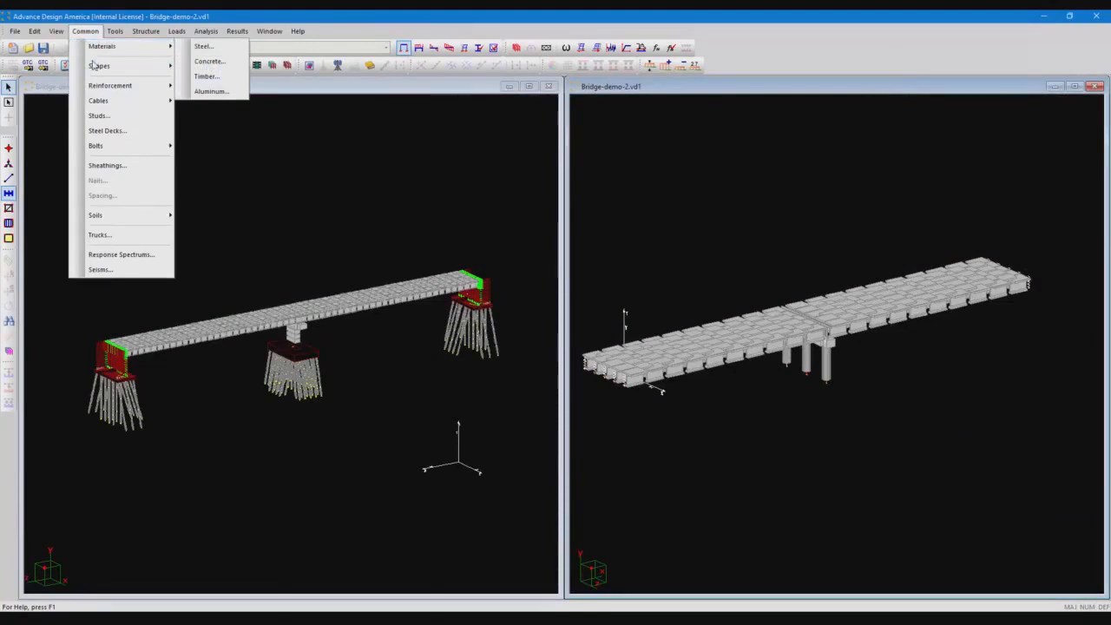
pyautogui.moveTo(96, 67)
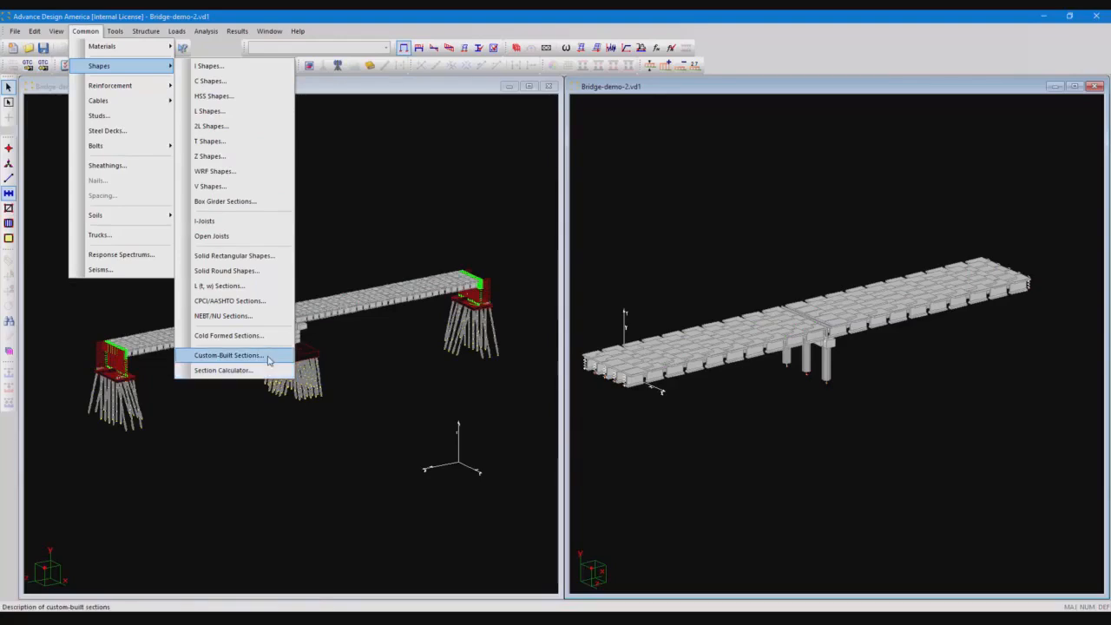
pyautogui.click(267, 356)
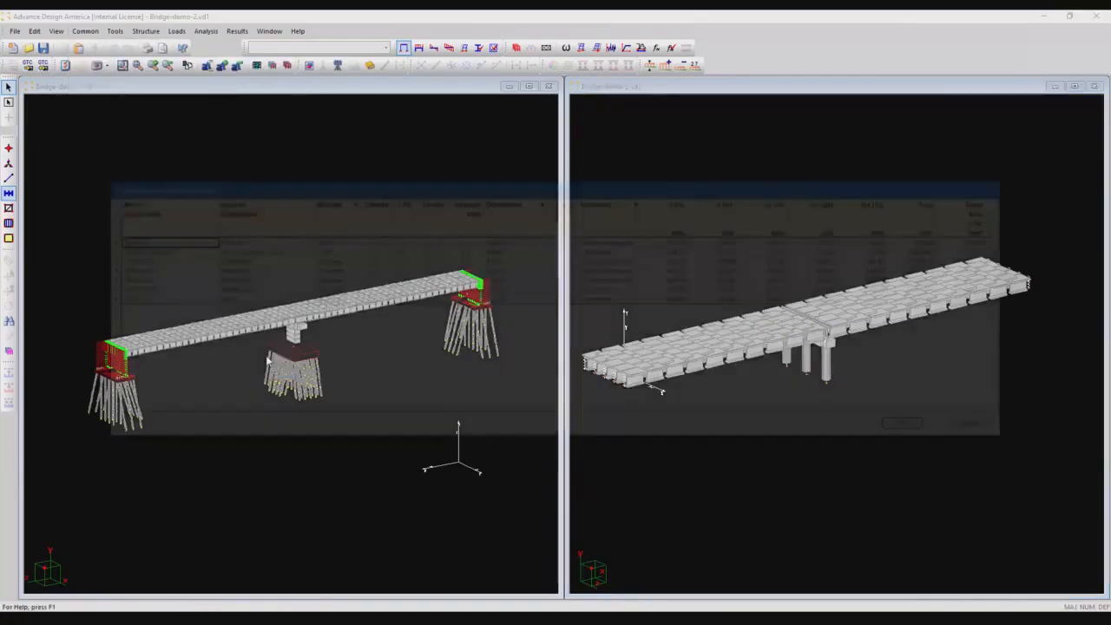
pyautogui.moveTo(642, 186); pyautogui.dragTo(583, 138)
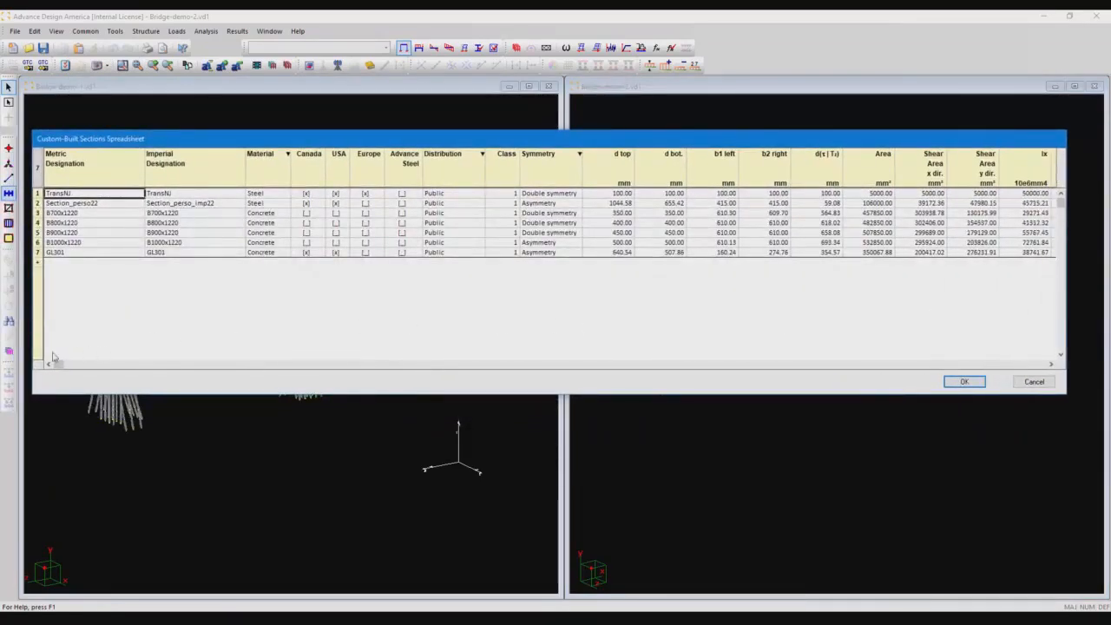
pyautogui.moveTo(57, 363); pyautogui.dragTo(130, 356)
pyautogui.click(1033, 383)
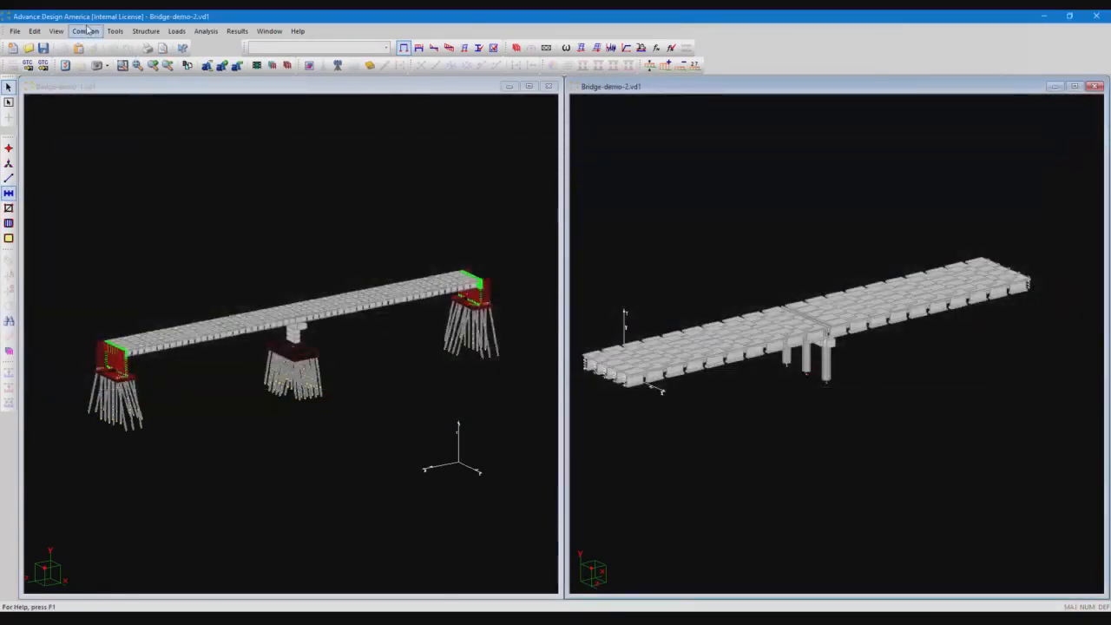
# Open the Section Calculator and import the section from Drawing1.dxf in the Documents folder
pyautogui.click(85, 30)
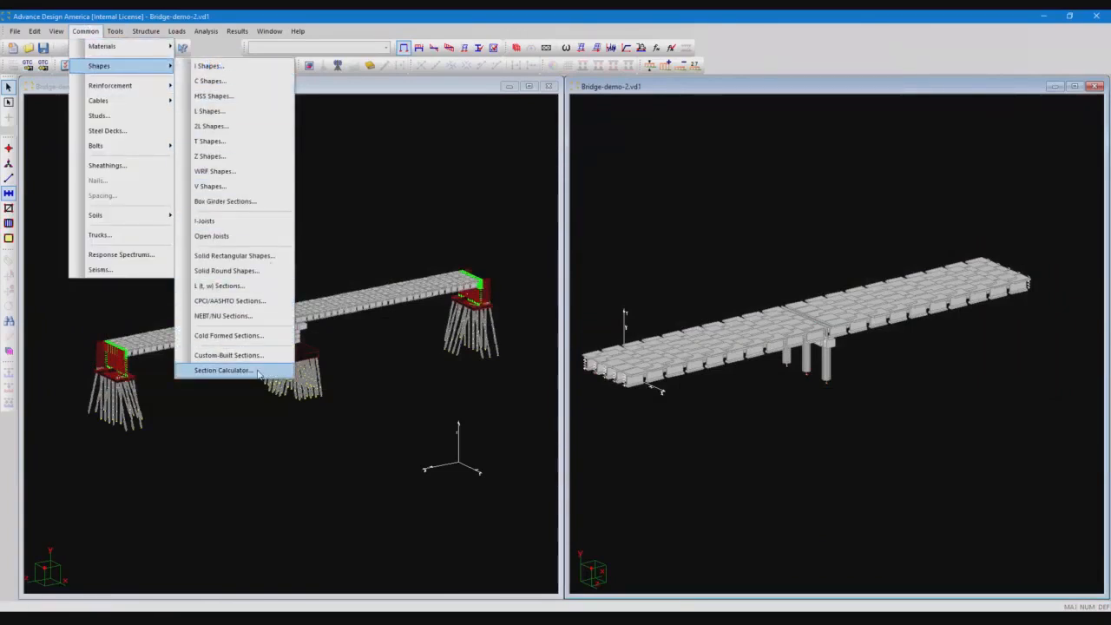
pyautogui.click(224, 370)
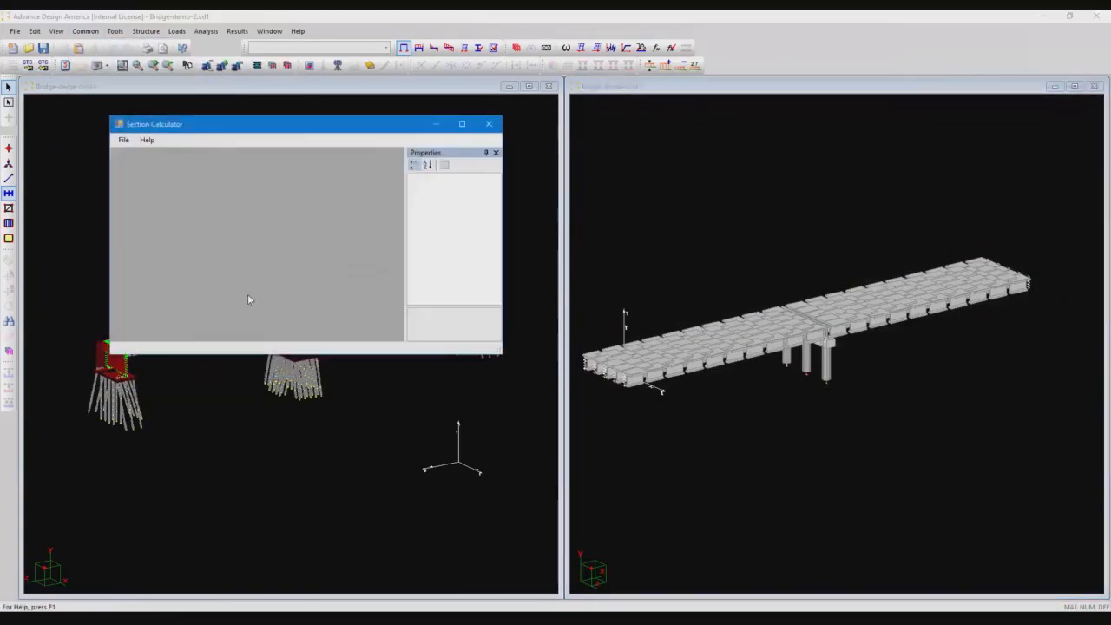
pyautogui.moveTo(215, 119); pyautogui.dragTo(415, 193)
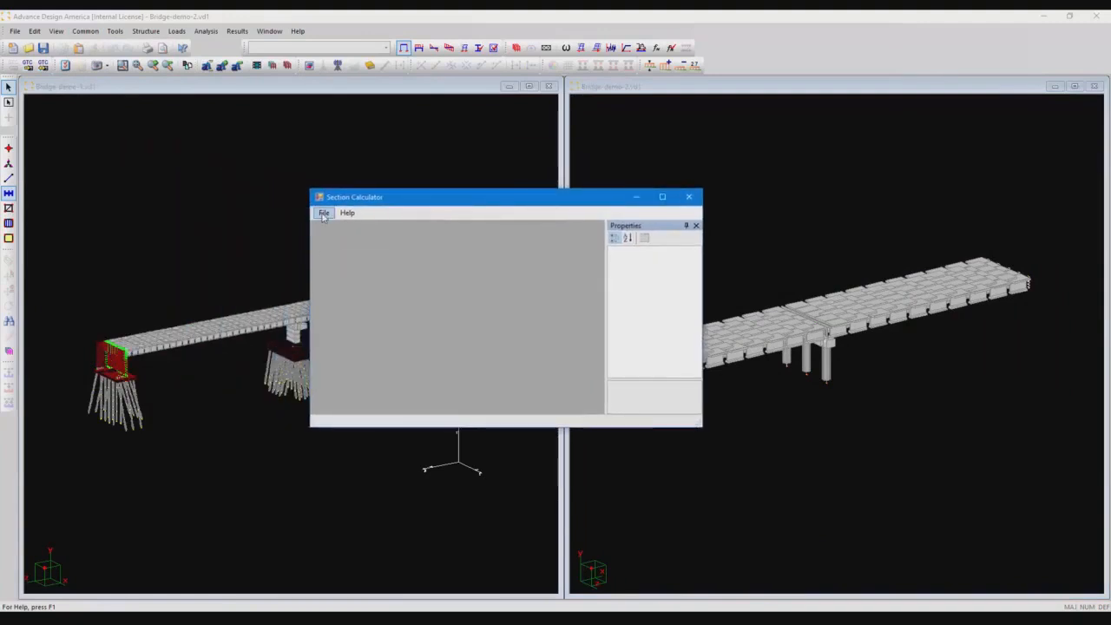
pyautogui.click(324, 212)
pyautogui.moveTo(341, 229)
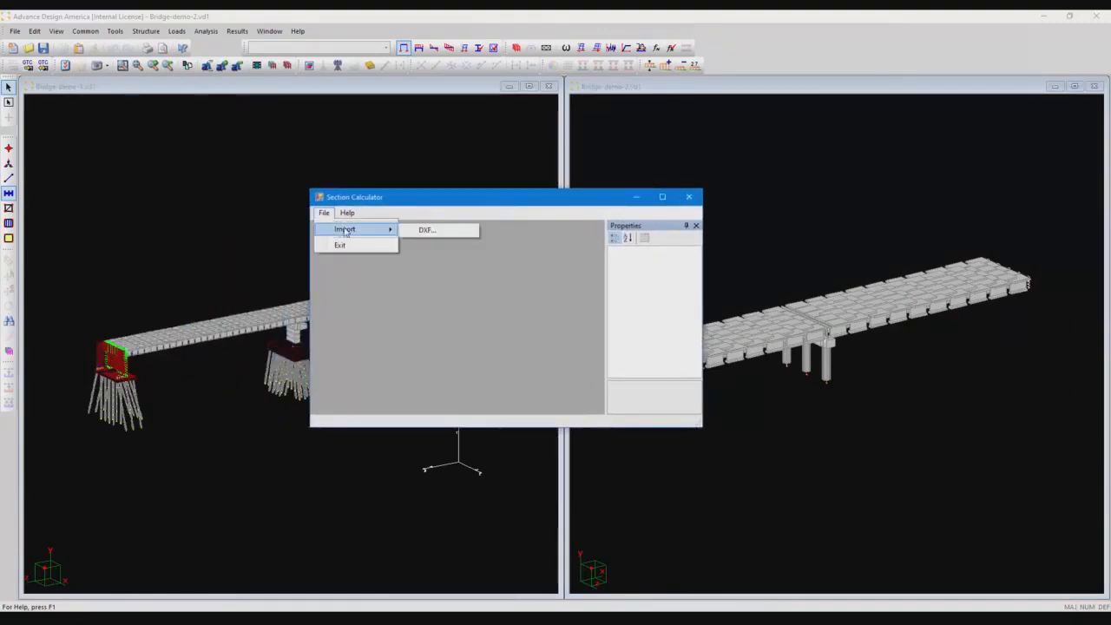
pyautogui.click(451, 230)
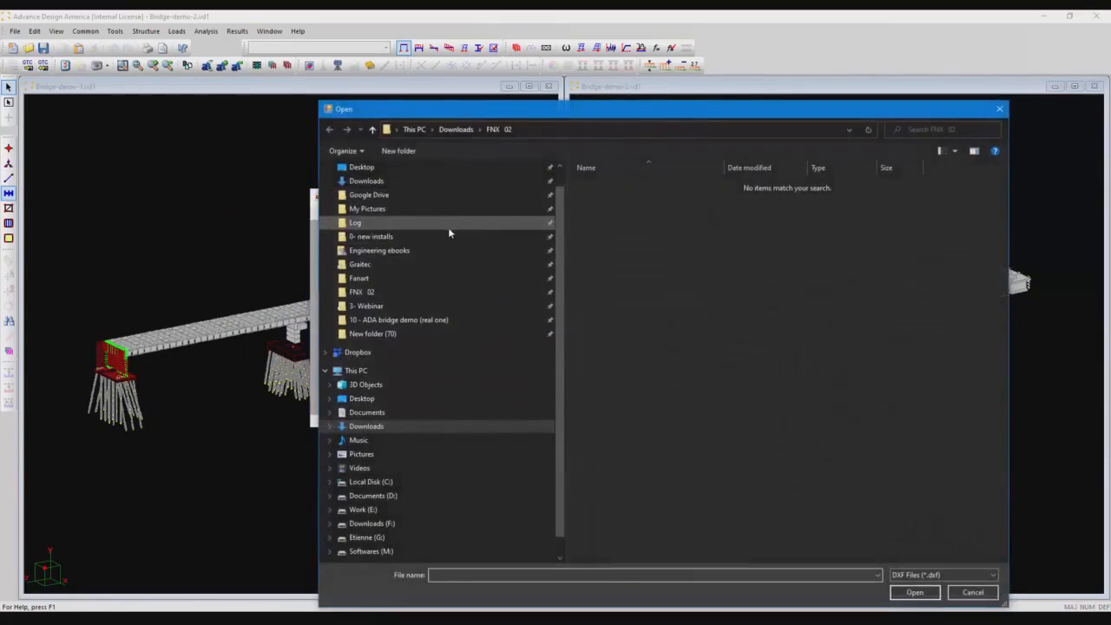
pyautogui.click(403, 414)
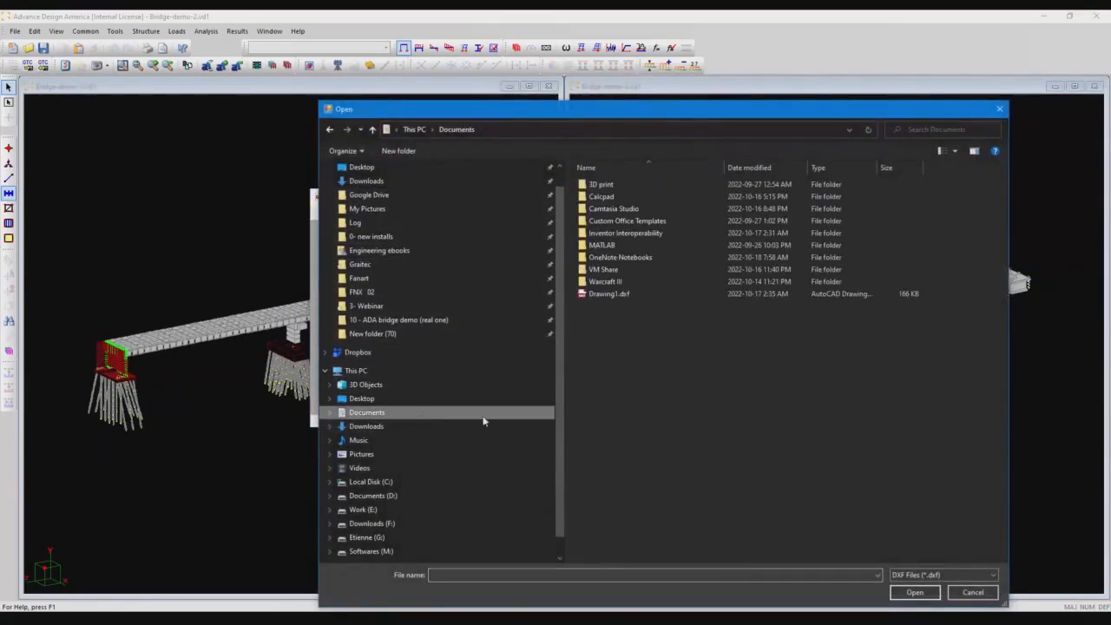
pyautogui.doubleClick(623, 295)
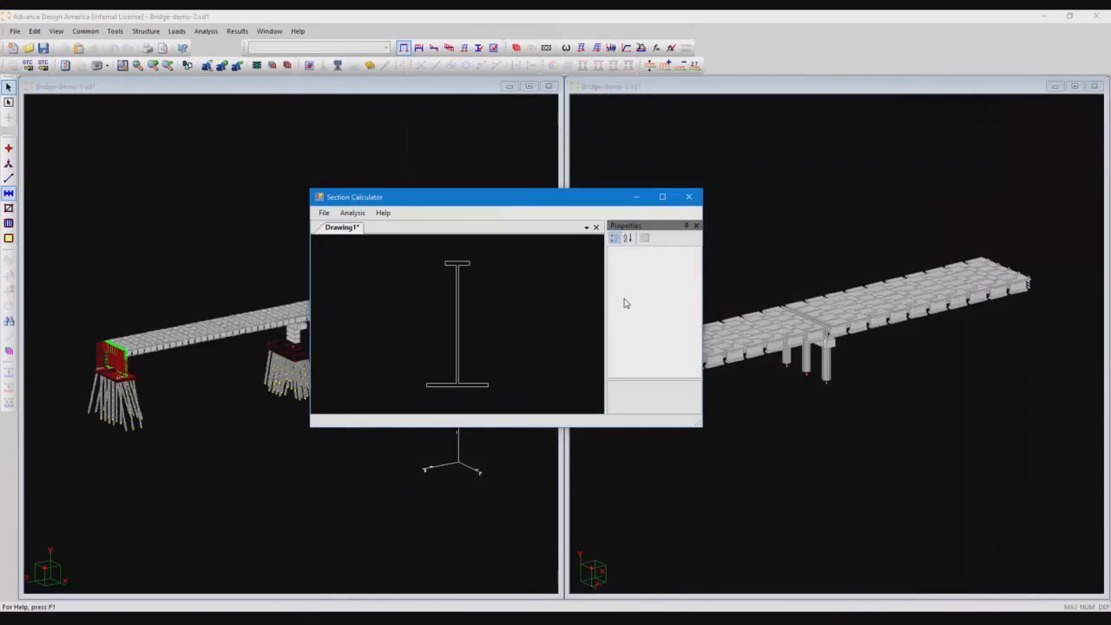
# Mesh the imported I-section and calculate its properties with the proposed number of elements
pyautogui.click(352, 212)
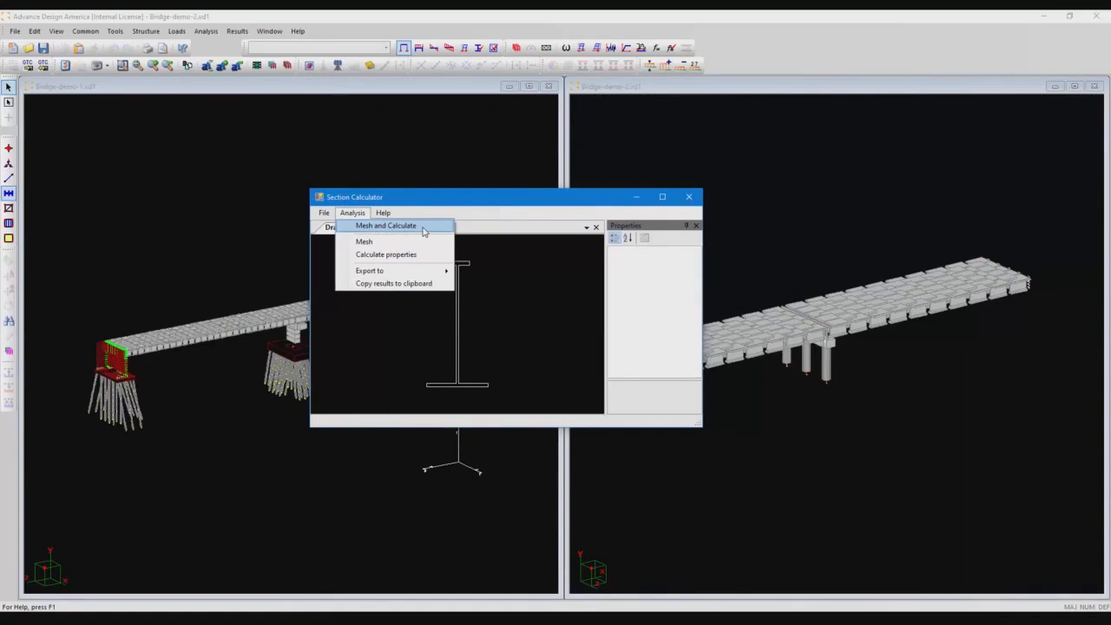
pyautogui.click(386, 226)
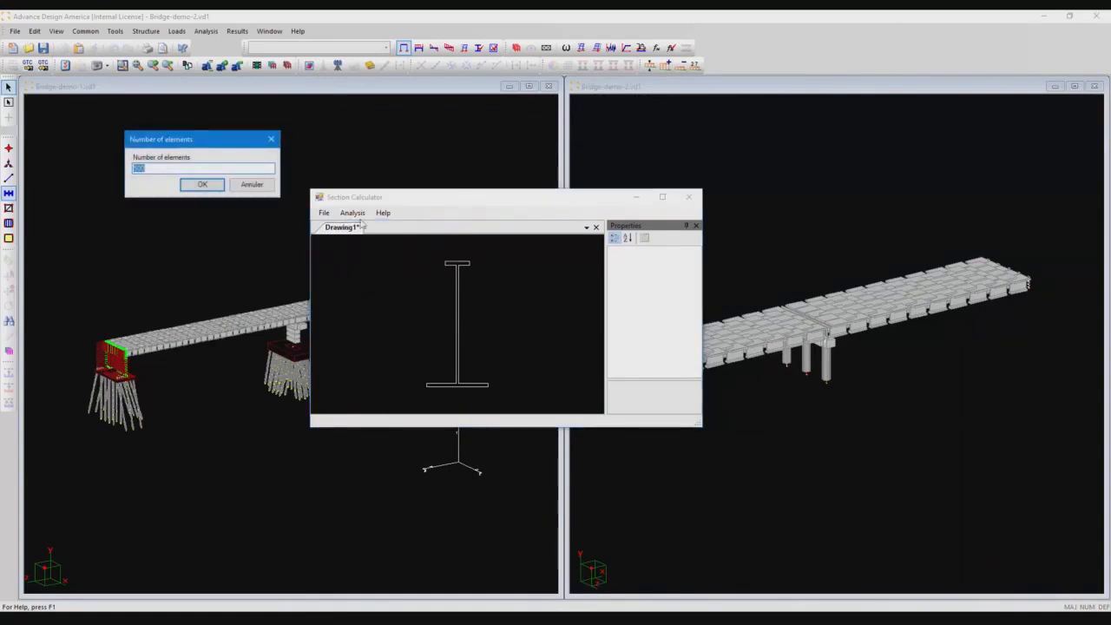
pyautogui.click(210, 184)
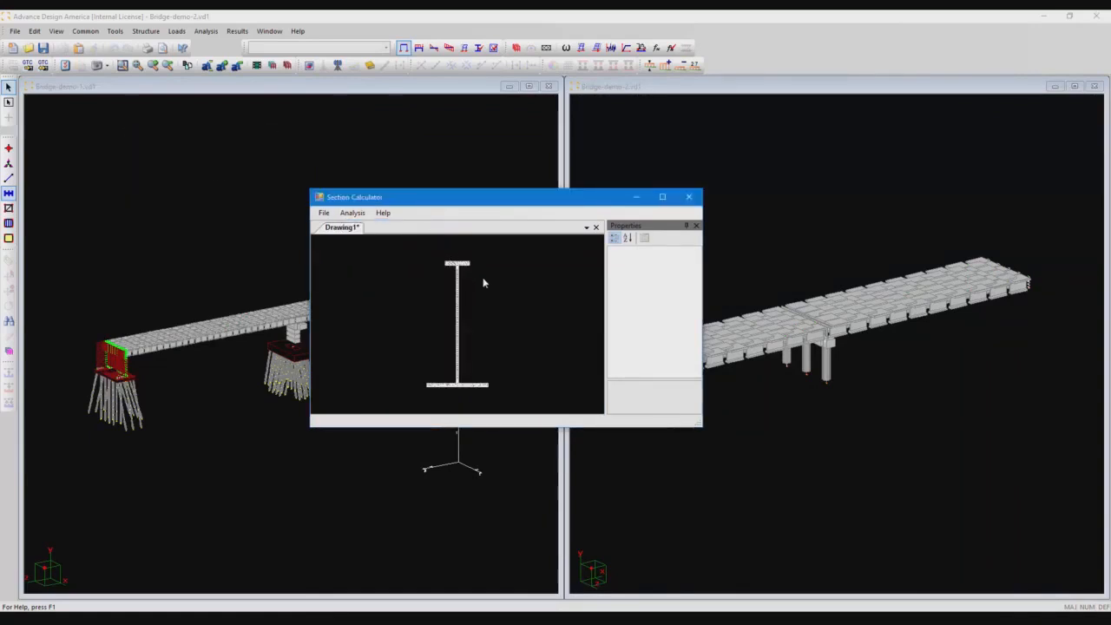
pyautogui.click(460, 341)
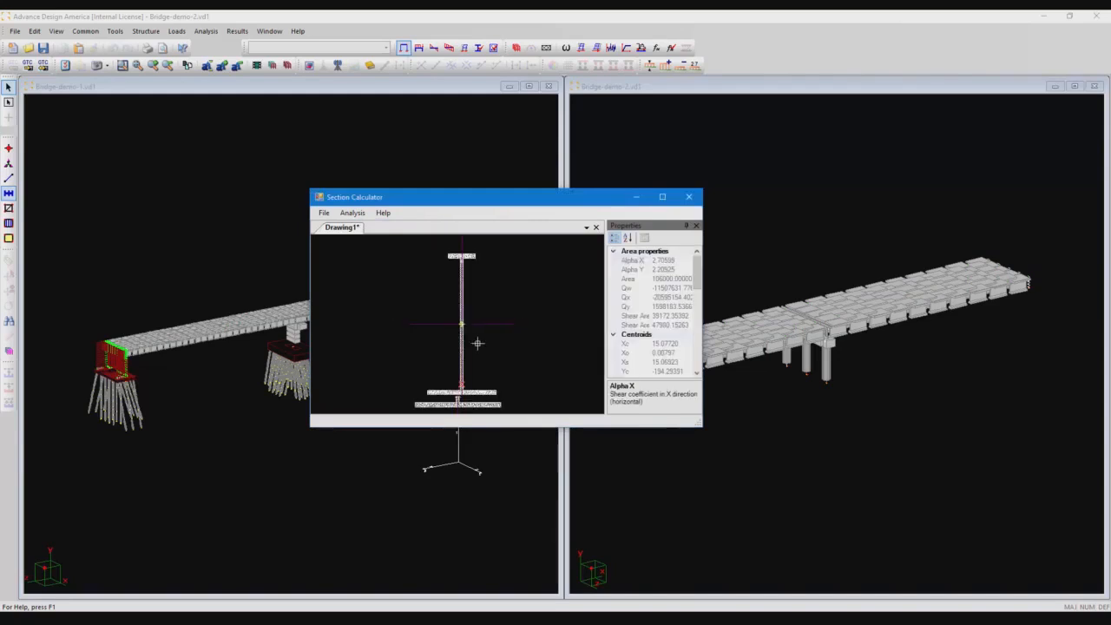
# Export the calculated section to ADA with designations Section_perso33 (metric) and Section_perso_imp33 (imperial), and close the Section Calculator
pyautogui.click(352, 213)
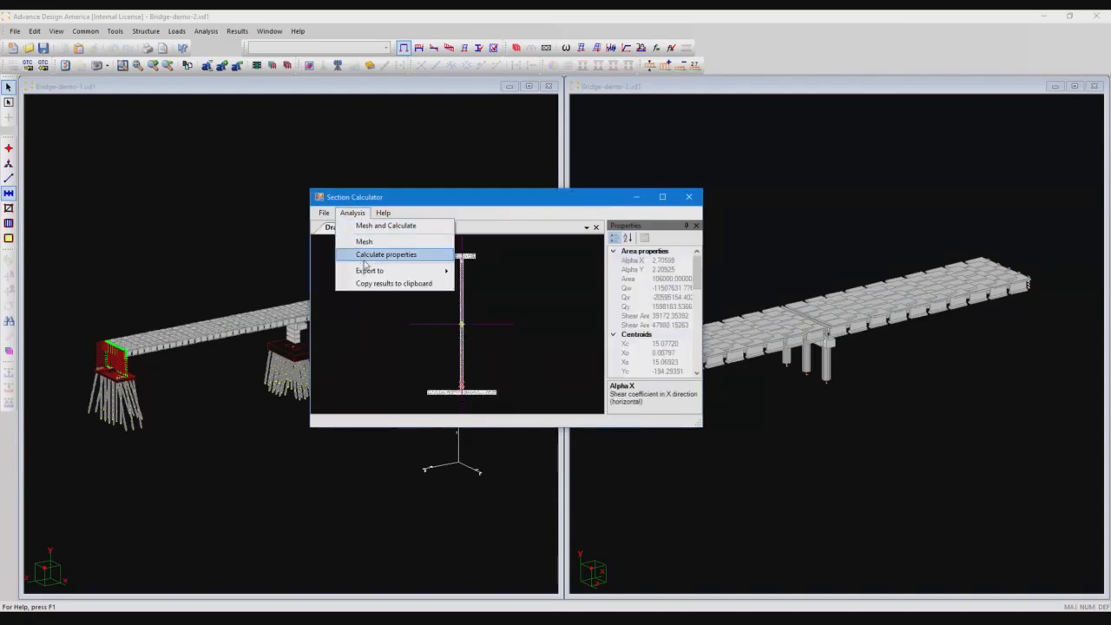
pyautogui.moveTo(387, 275)
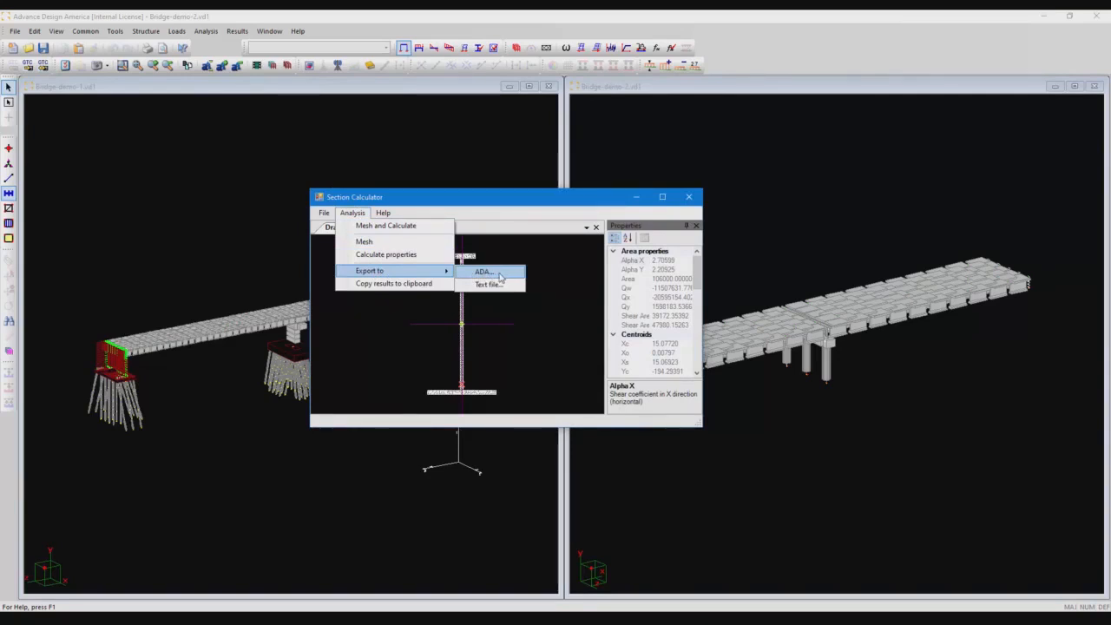
pyautogui.click(502, 277)
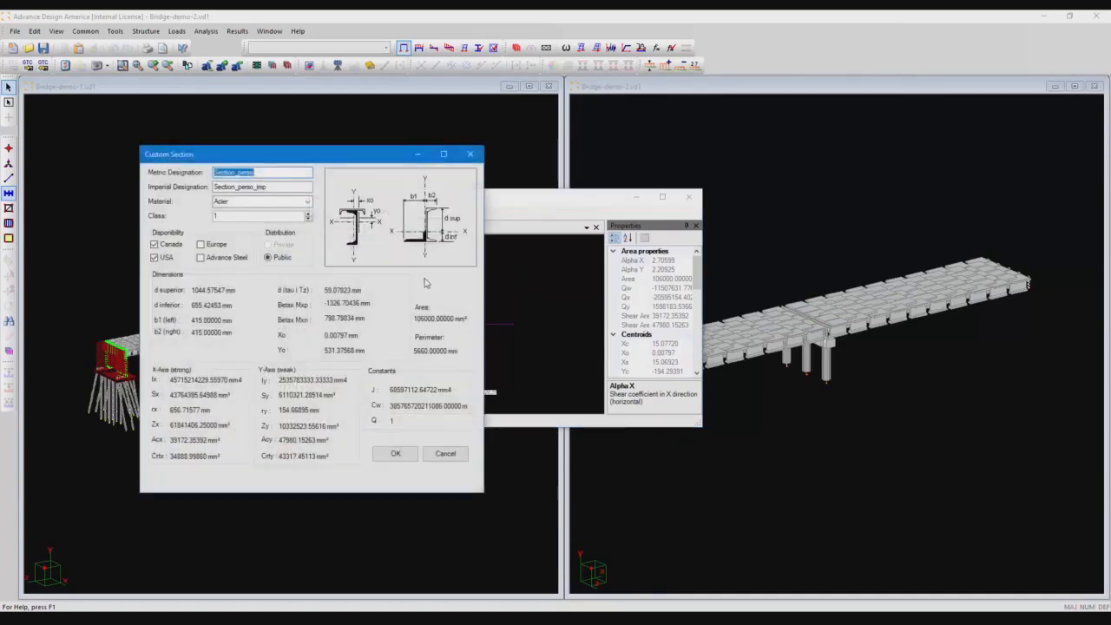
pyautogui.click(278, 176)
pyautogui.write('3333')
pyautogui.press('Tab')
pyautogui.click(310, 204)
pyautogui.click(304, 207)
pyautogui.moveTo(290, 217); pyautogui.dragTo(200, 215)
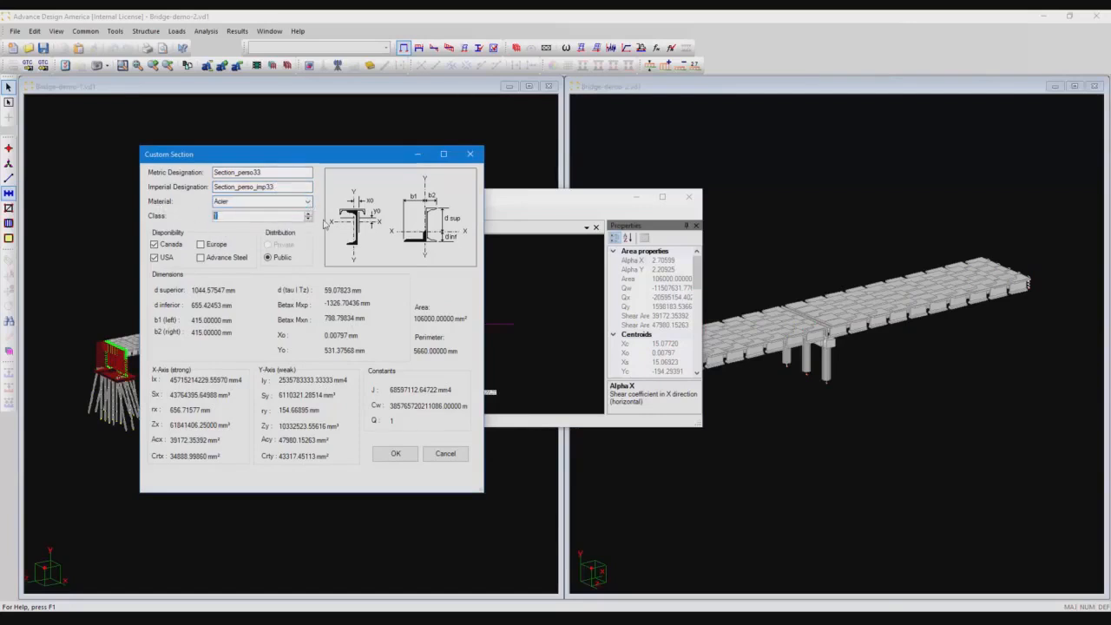
pyautogui.click(403, 459)
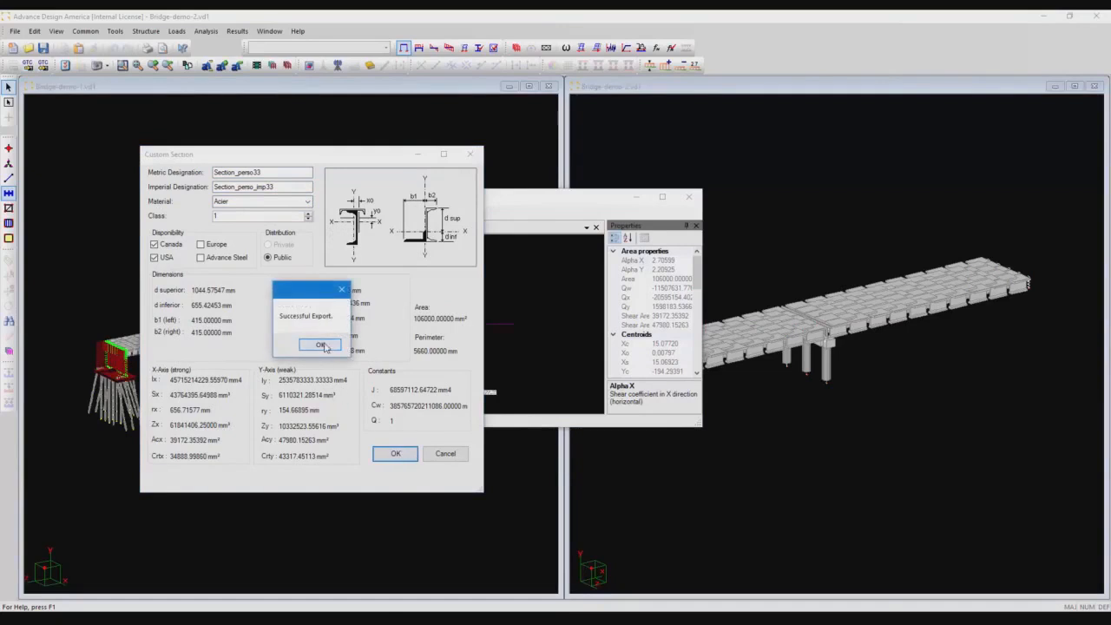
pyautogui.click(328, 347)
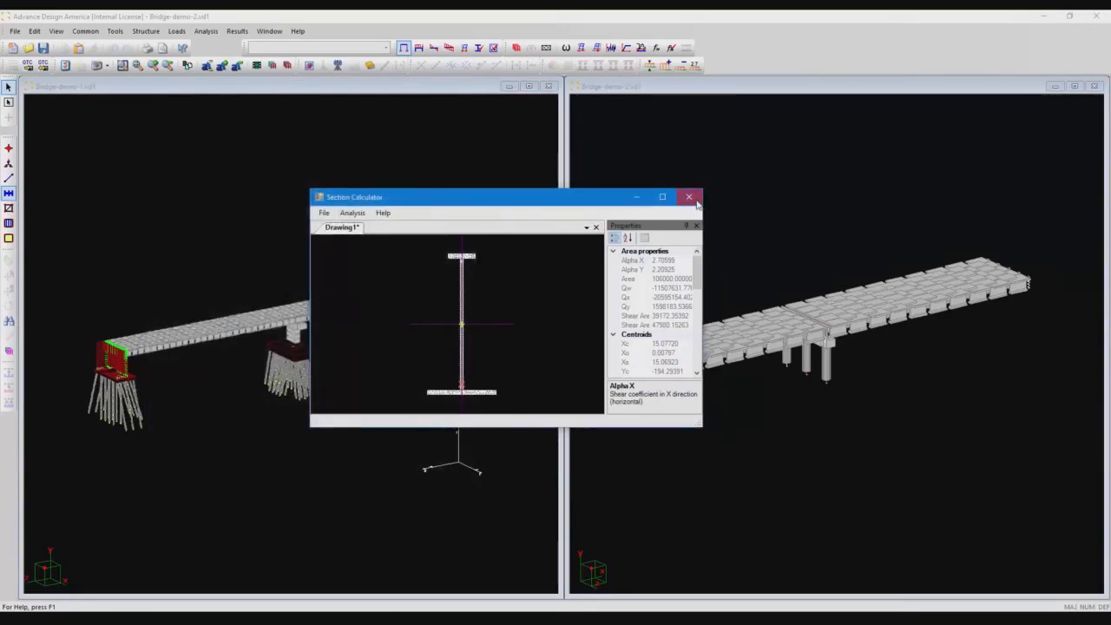
pyautogui.click(690, 198)
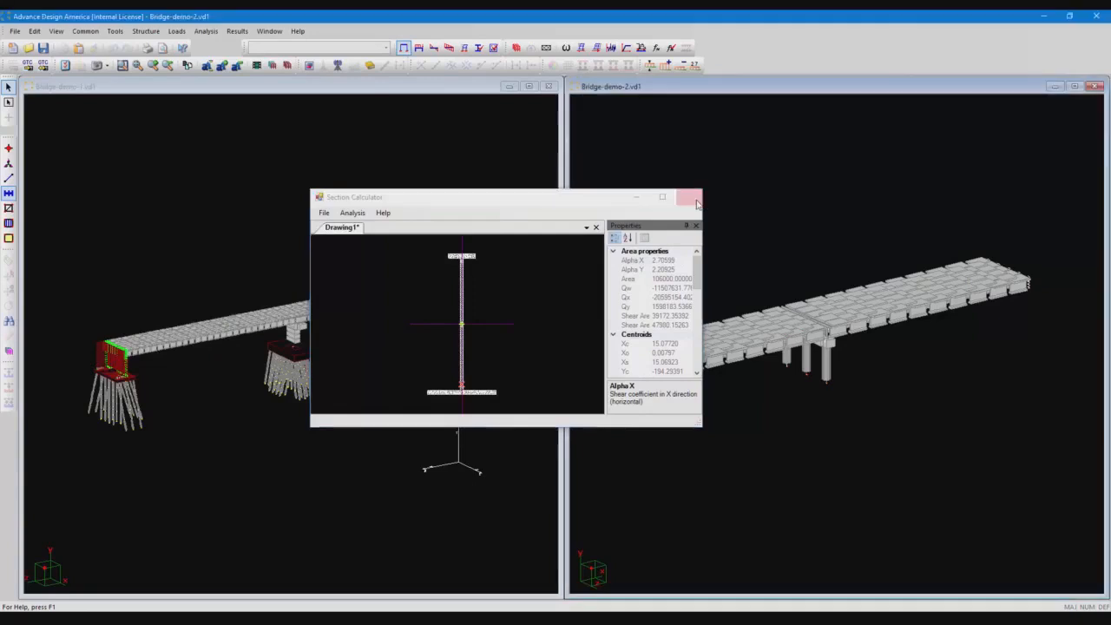
# Open the CPCI/AASHTO sections spreadsheet, widen it to view the dimension columns through tb, and close it
pyautogui.click(98, 31)
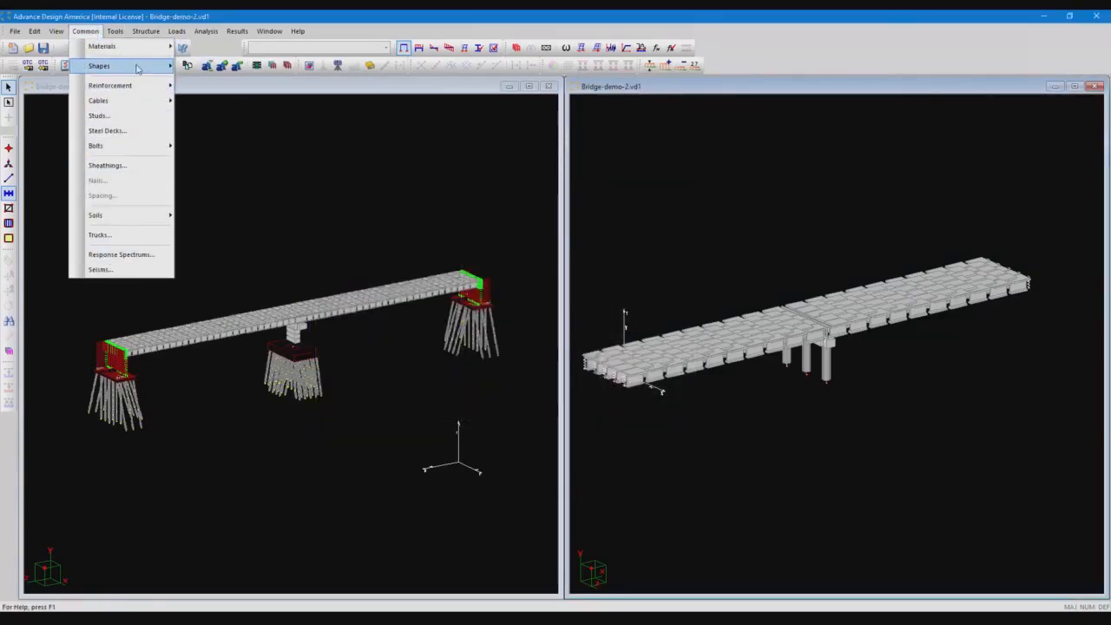
pyautogui.moveTo(136, 69)
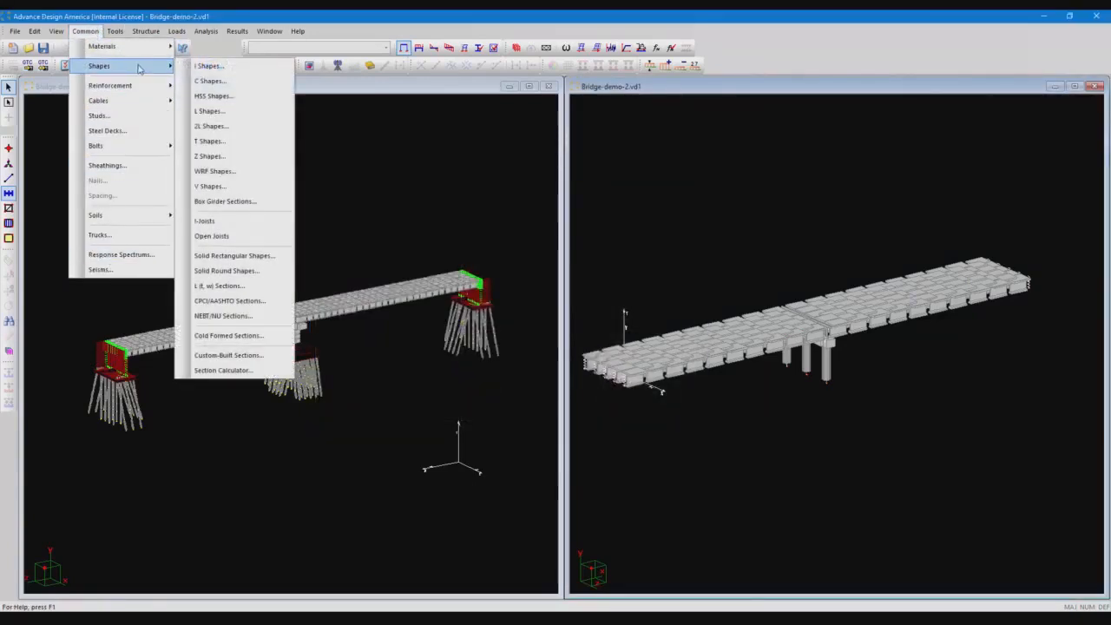
pyautogui.click(267, 308)
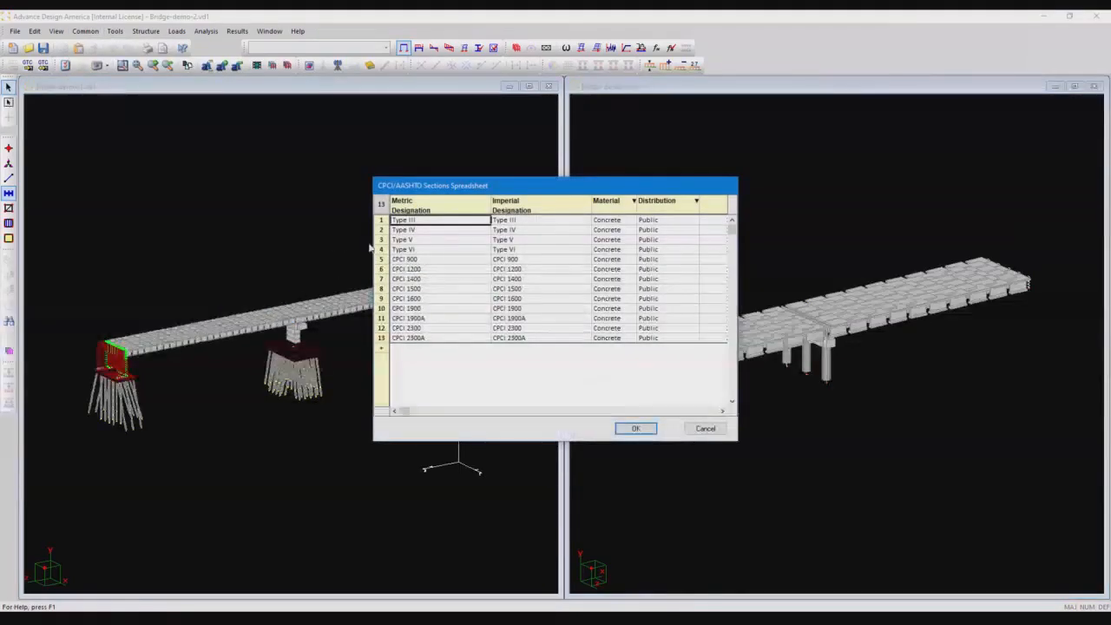
pyautogui.moveTo(366, 247); pyautogui.dragTo(102, 248)
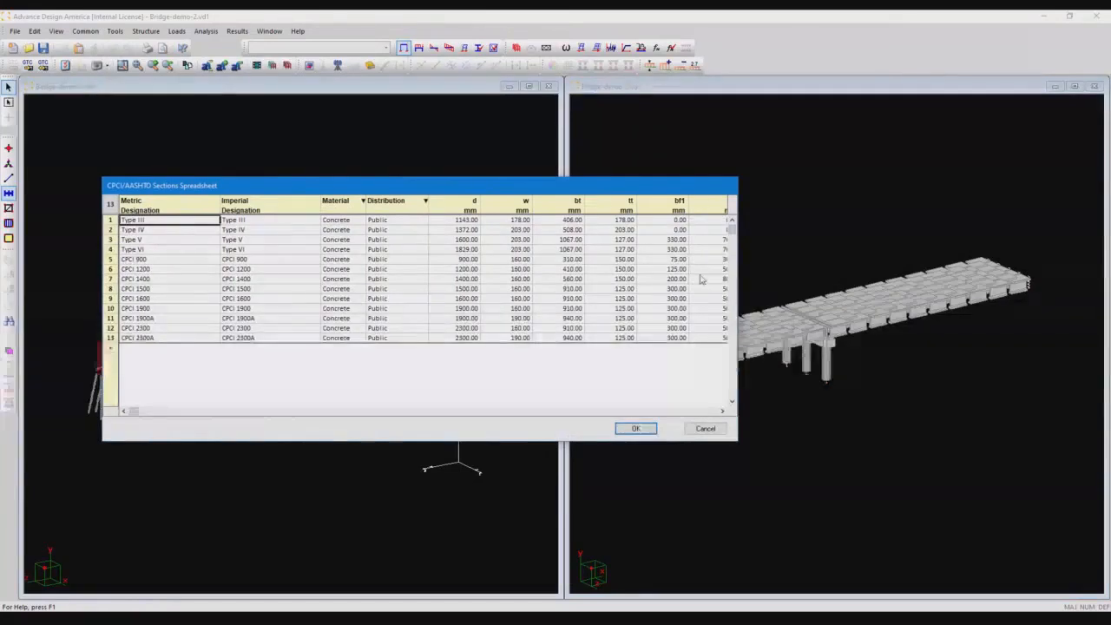
pyautogui.moveTo(752, 297); pyautogui.dragTo(985, 313)
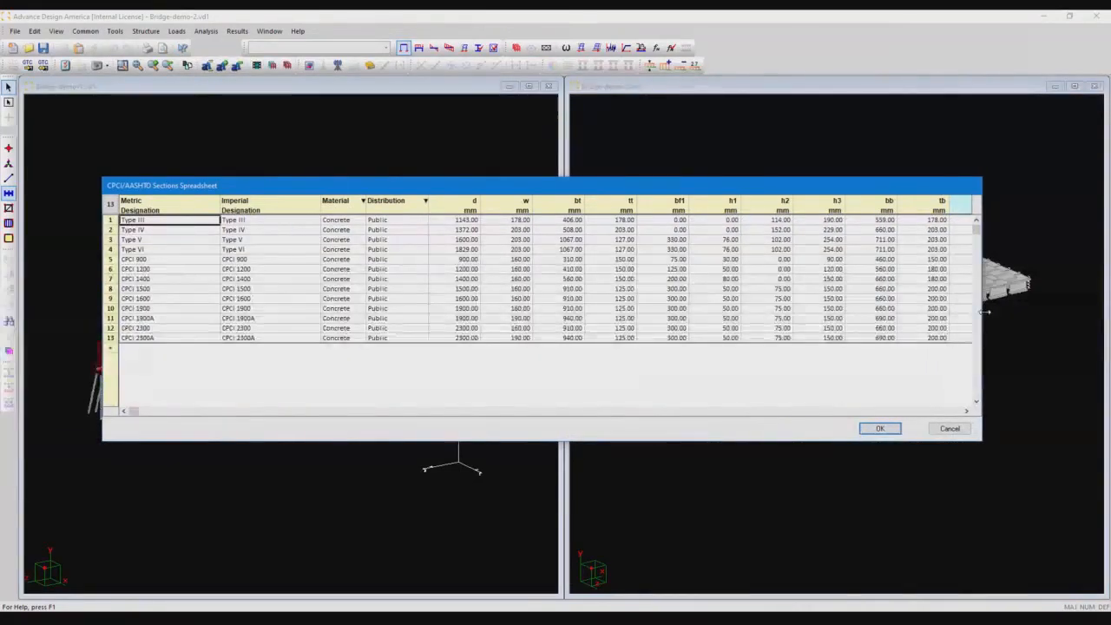
pyautogui.click(879, 429)
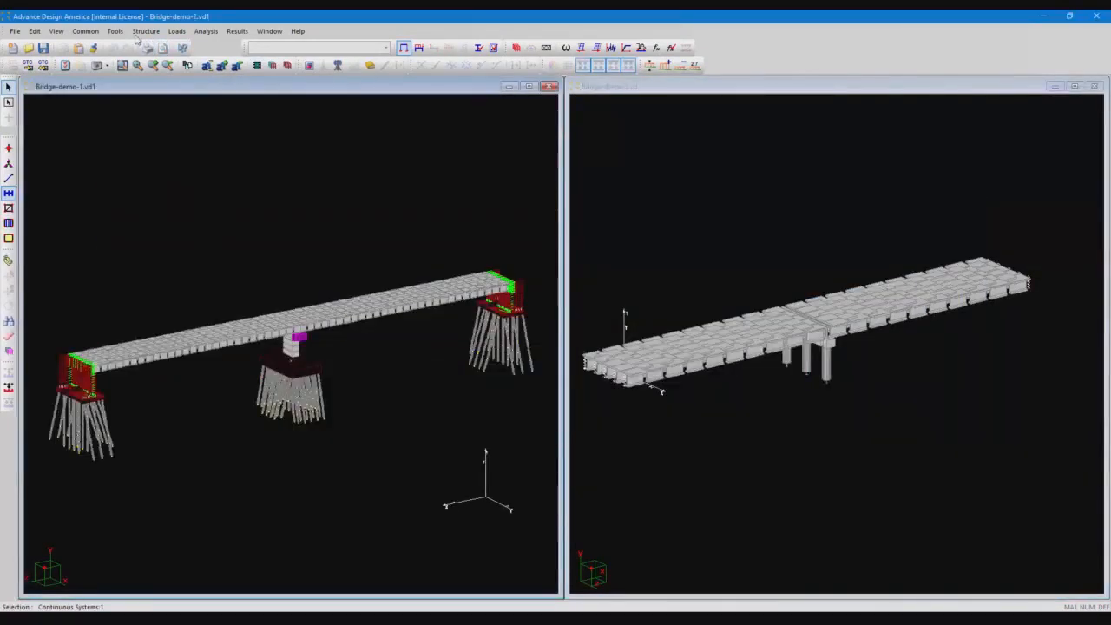
pyautogui.click(121, 31)
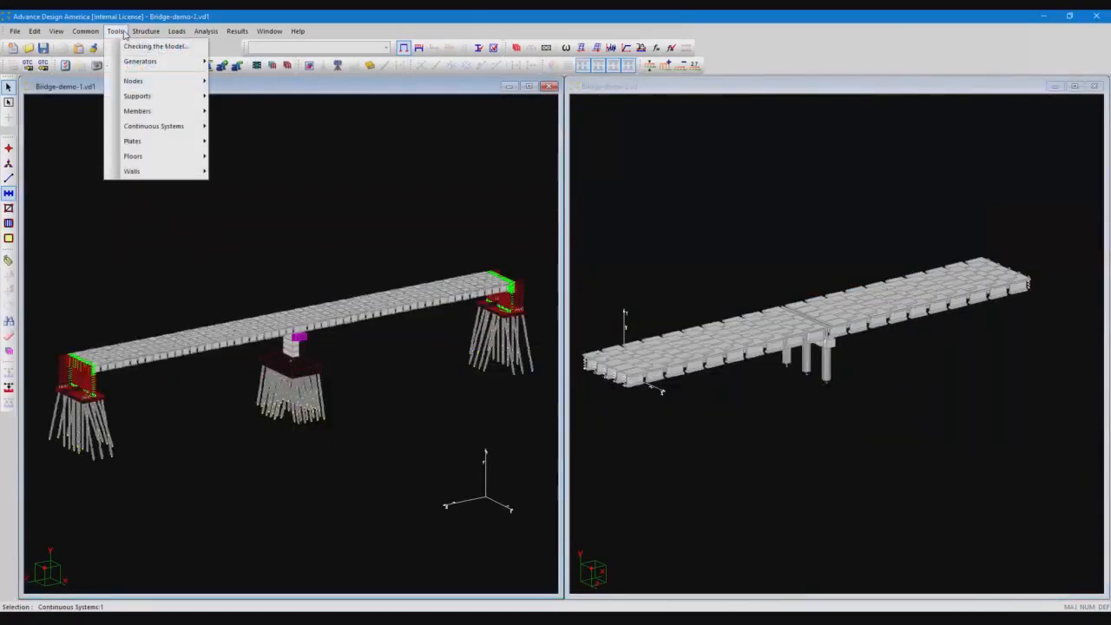
pyautogui.moveTo(137, 99)
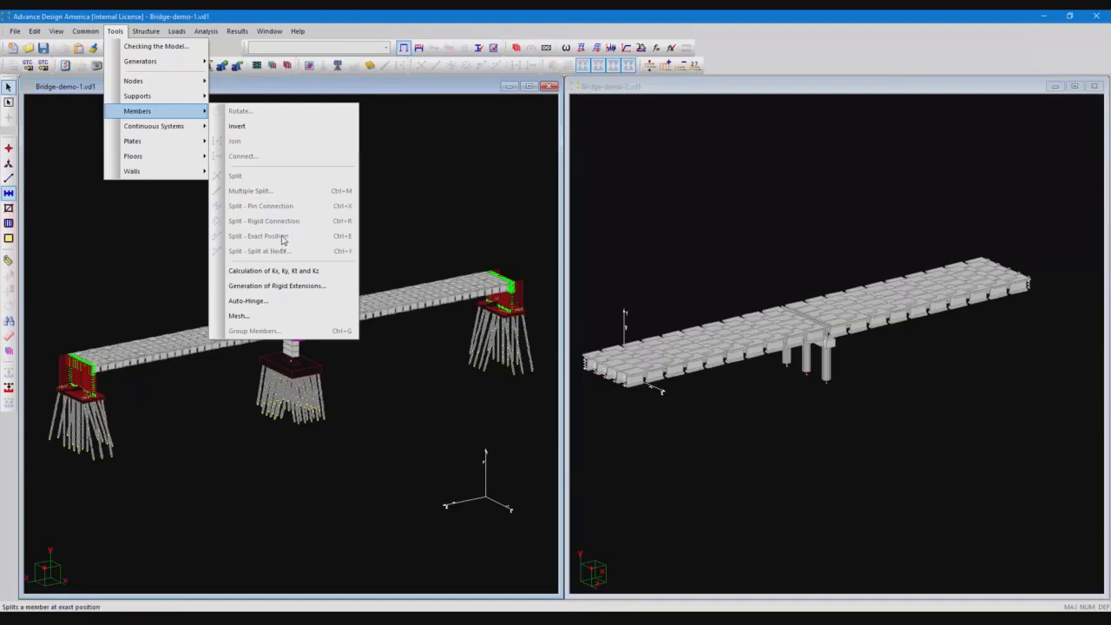
pyautogui.moveTo(165, 83)
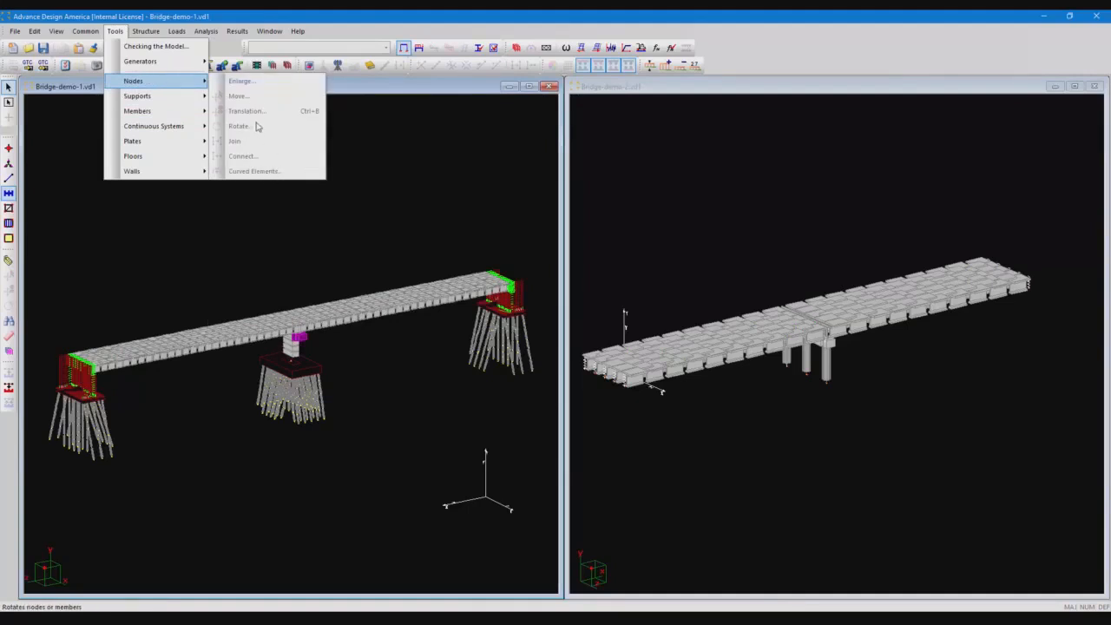
pyautogui.moveTo(180, 143)
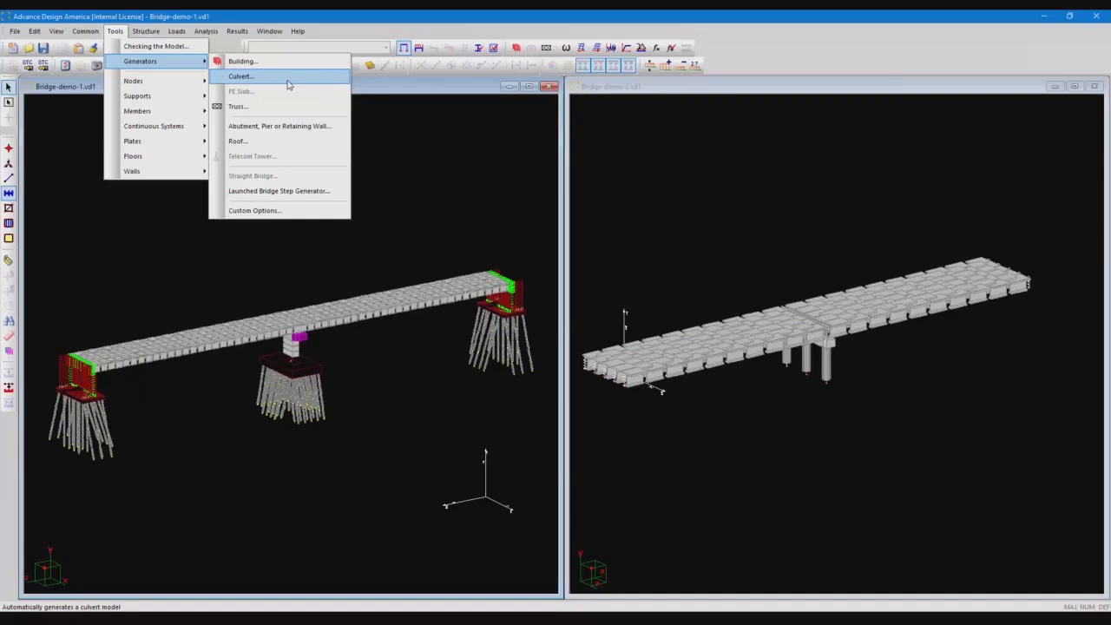
pyautogui.click(369, 89)
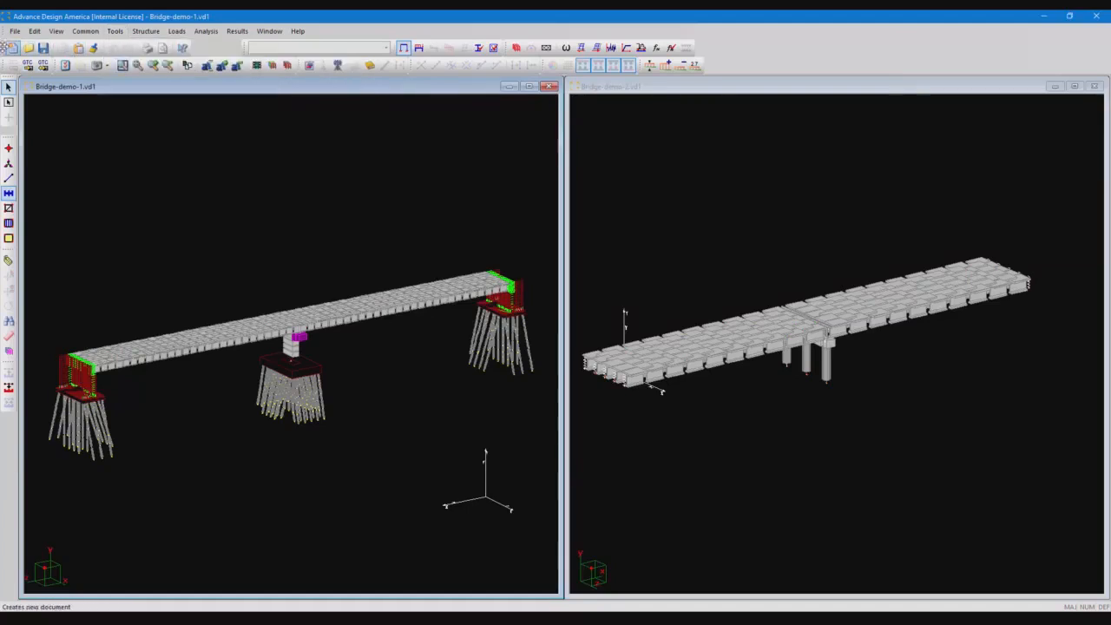
# Create a new document and start the Culvert generator with structure type "Depressed arch with 3 radiuses on pedestals"
pyautogui.click(12, 48)
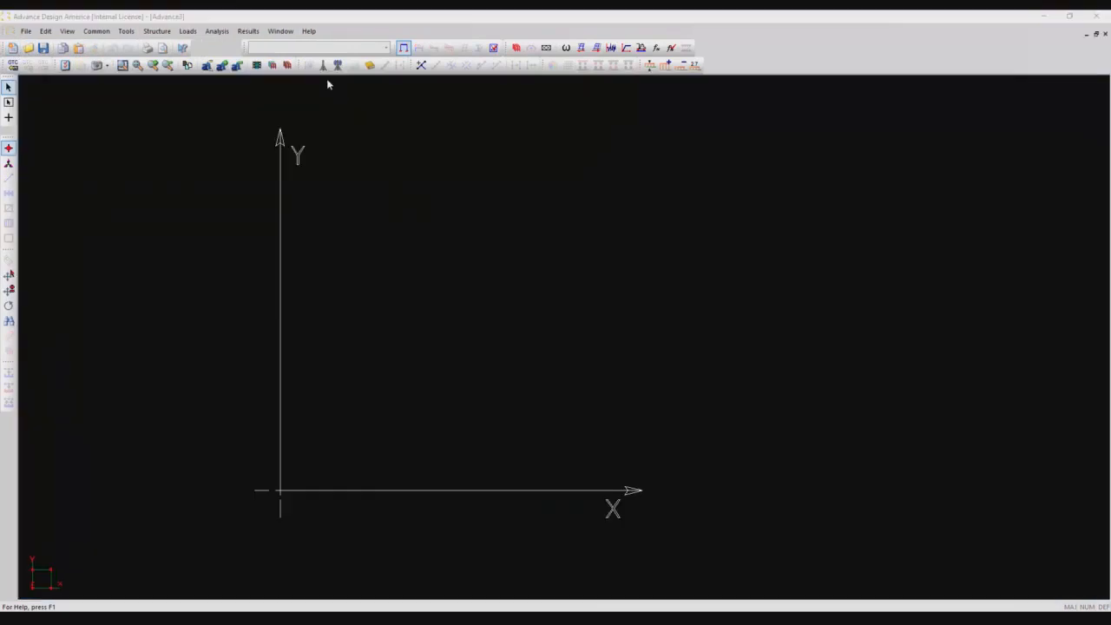
pyautogui.click(126, 30)
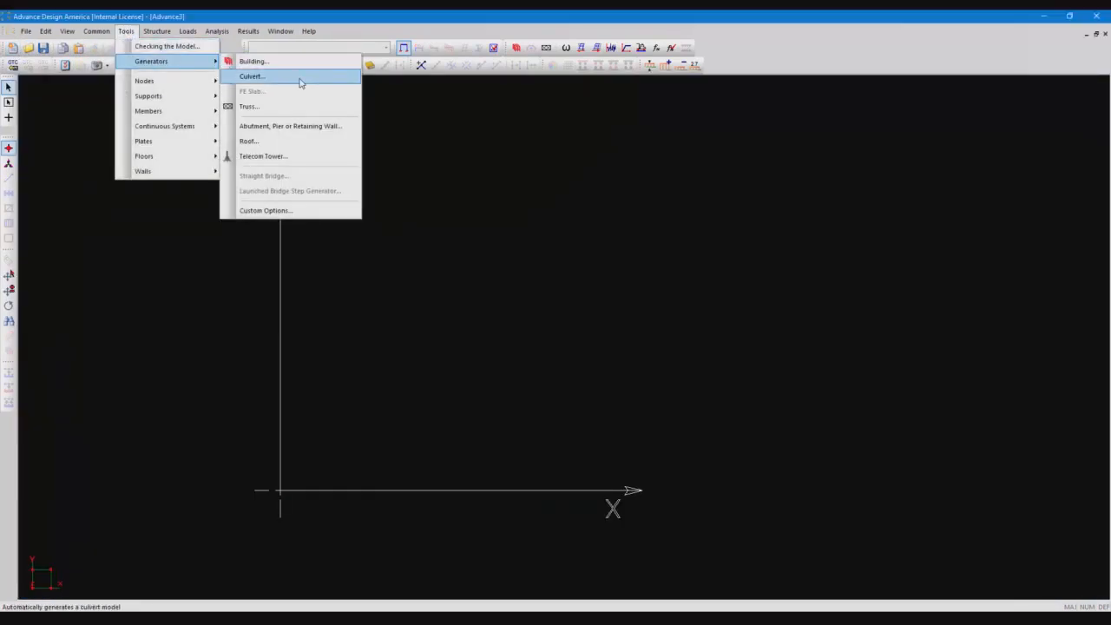
pyautogui.click(300, 78)
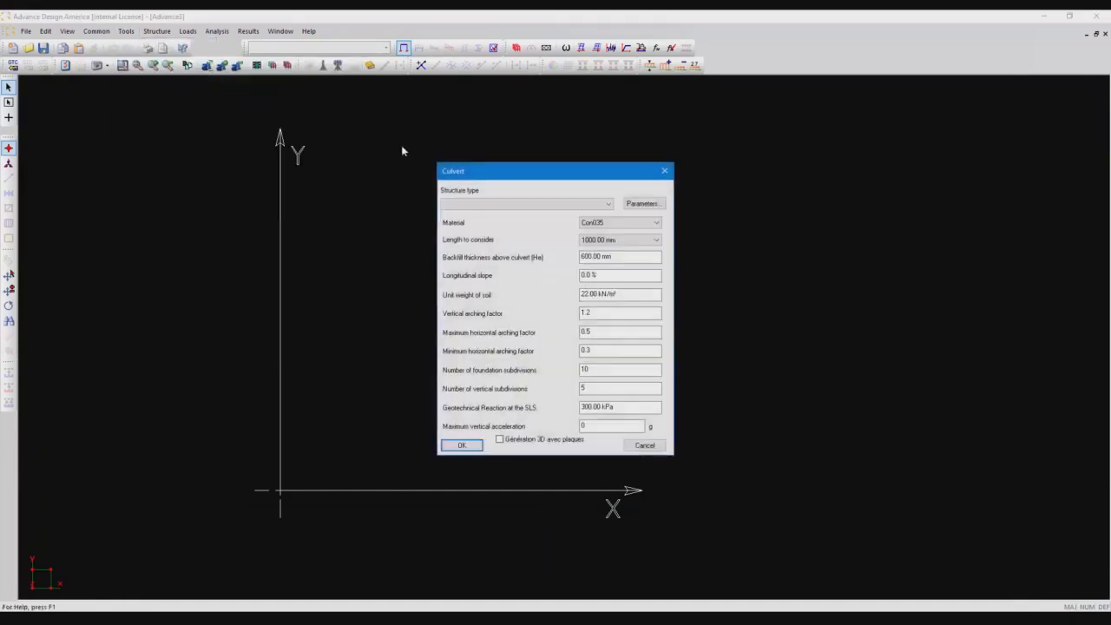
pyautogui.moveTo(598, 177); pyautogui.dragTo(546, 171)
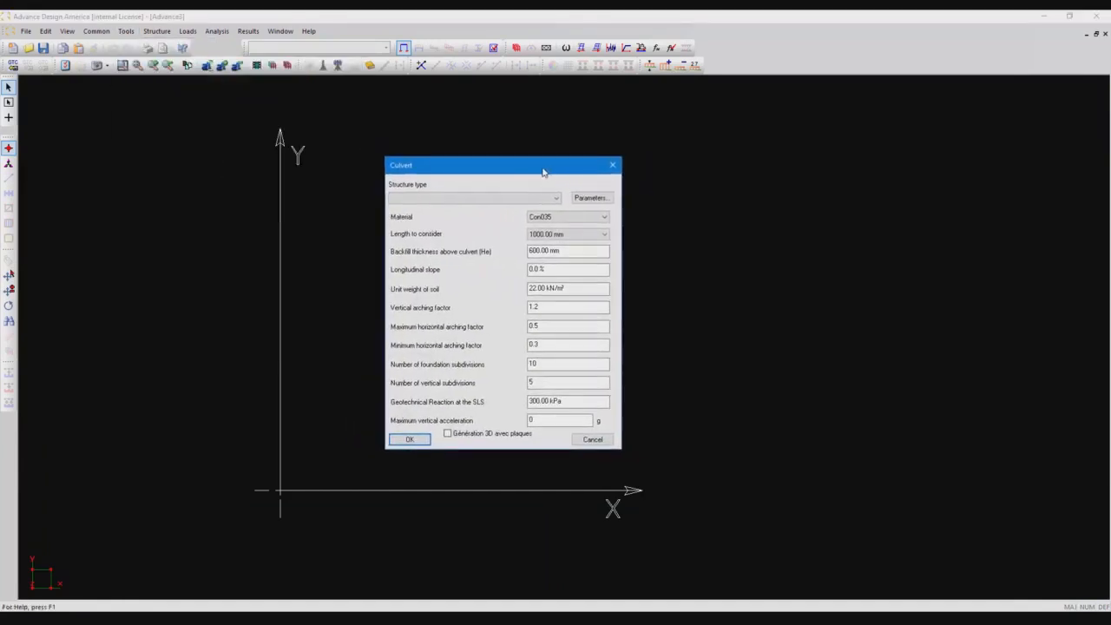
pyautogui.click(493, 200)
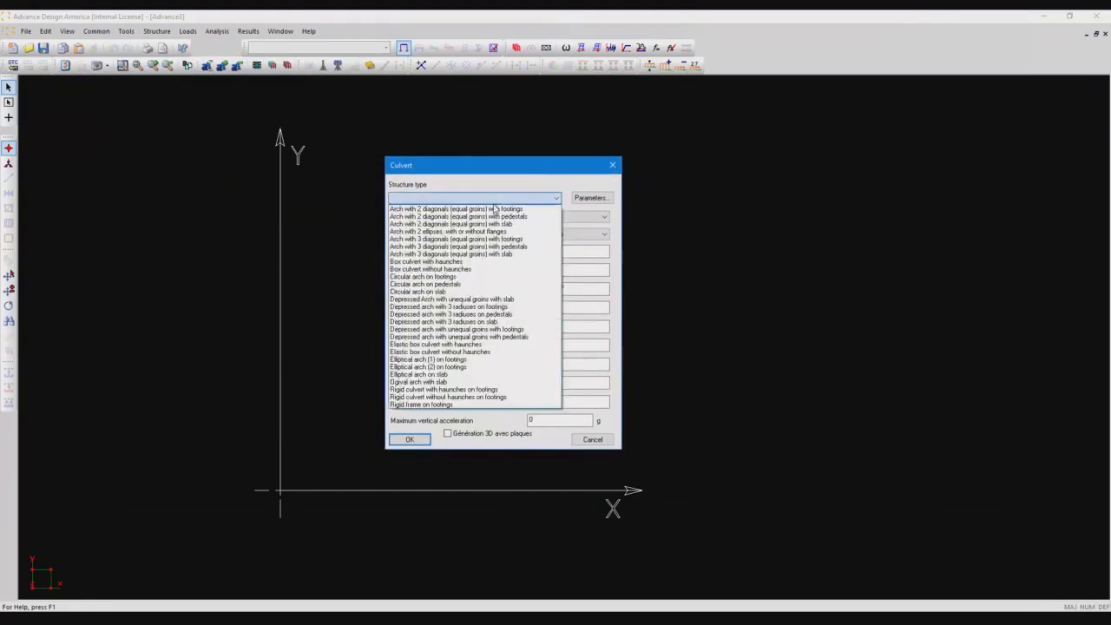
pyautogui.click(521, 318)
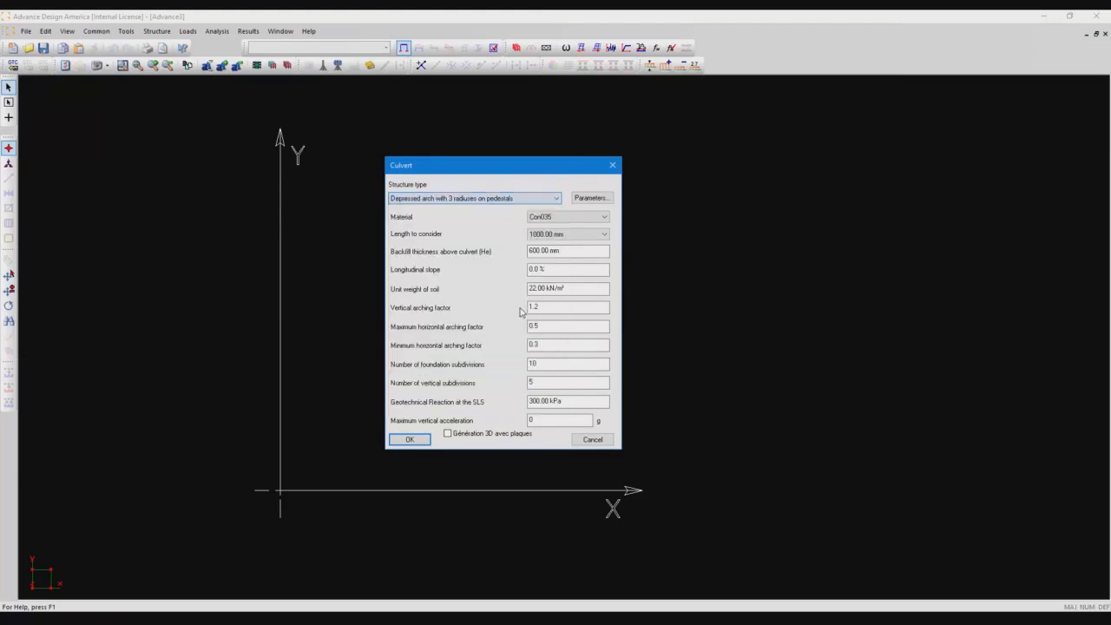
# Review the arch's geometric parameters and generate the culvert with the proposed dimensions and soil values
pyautogui.click(590, 198)
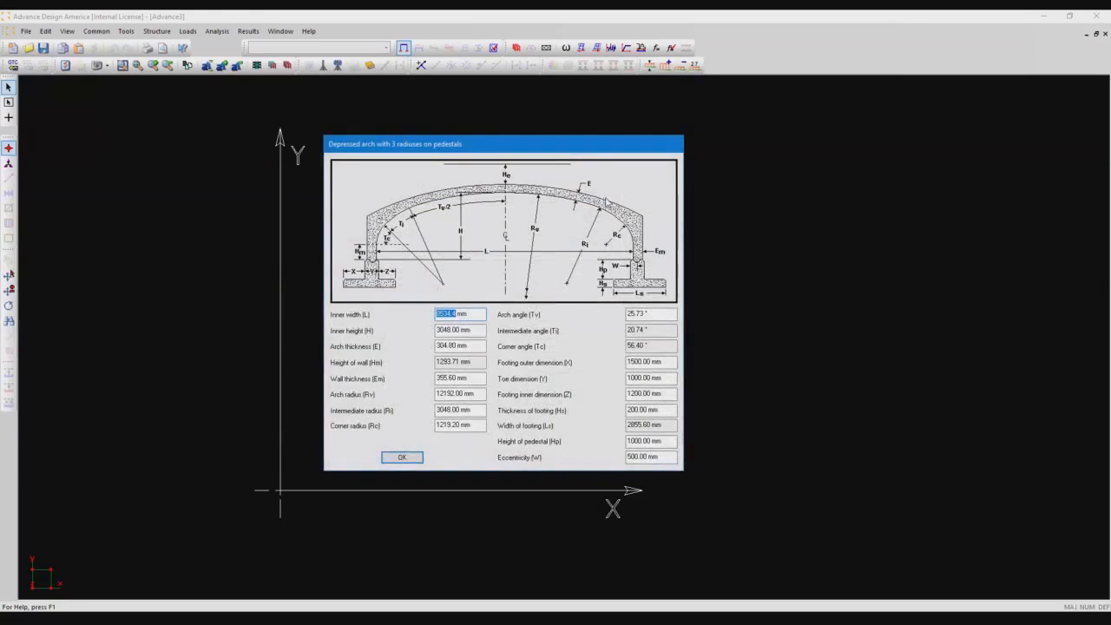
pyautogui.moveTo(555, 153); pyautogui.dragTo(521, 160)
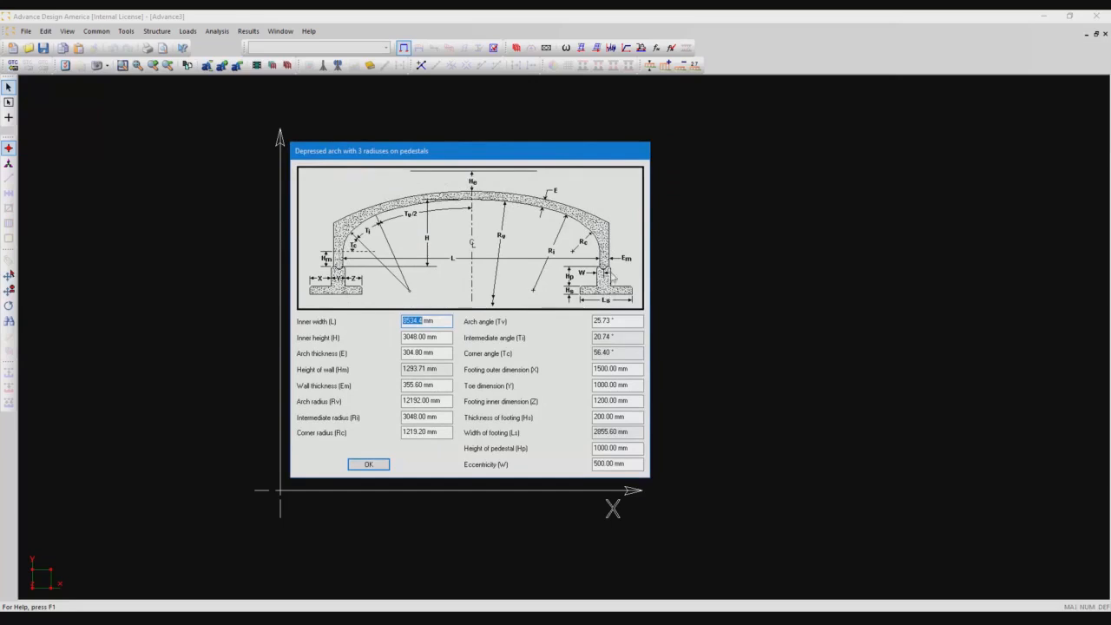
pyautogui.moveTo(459, 158); pyautogui.dragTo(475, 163)
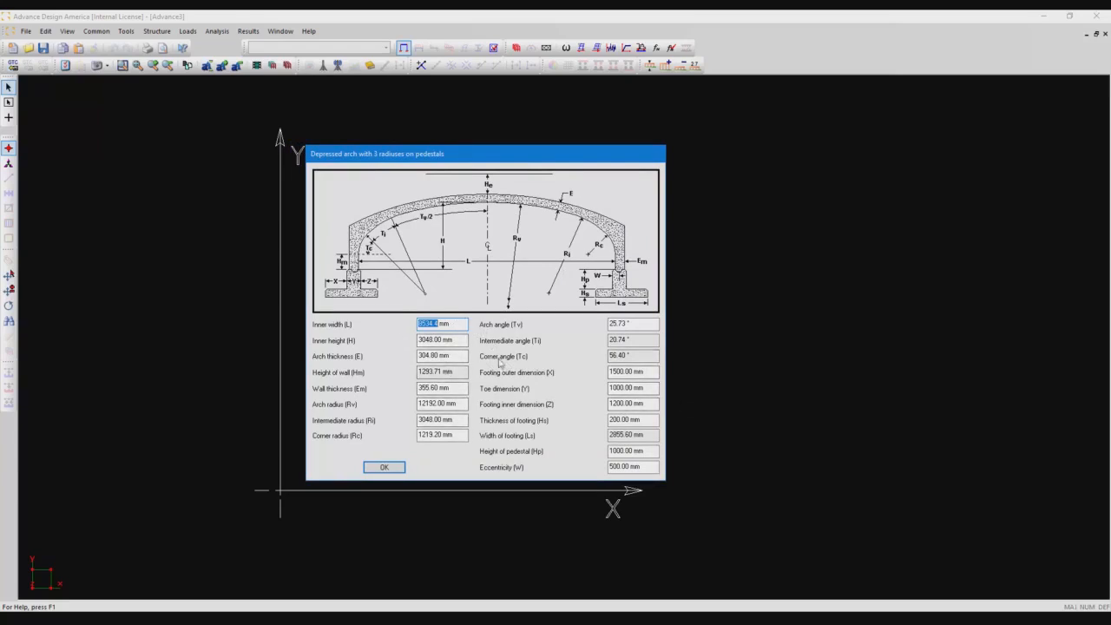
pyautogui.click(391, 470)
pyautogui.click(392, 469)
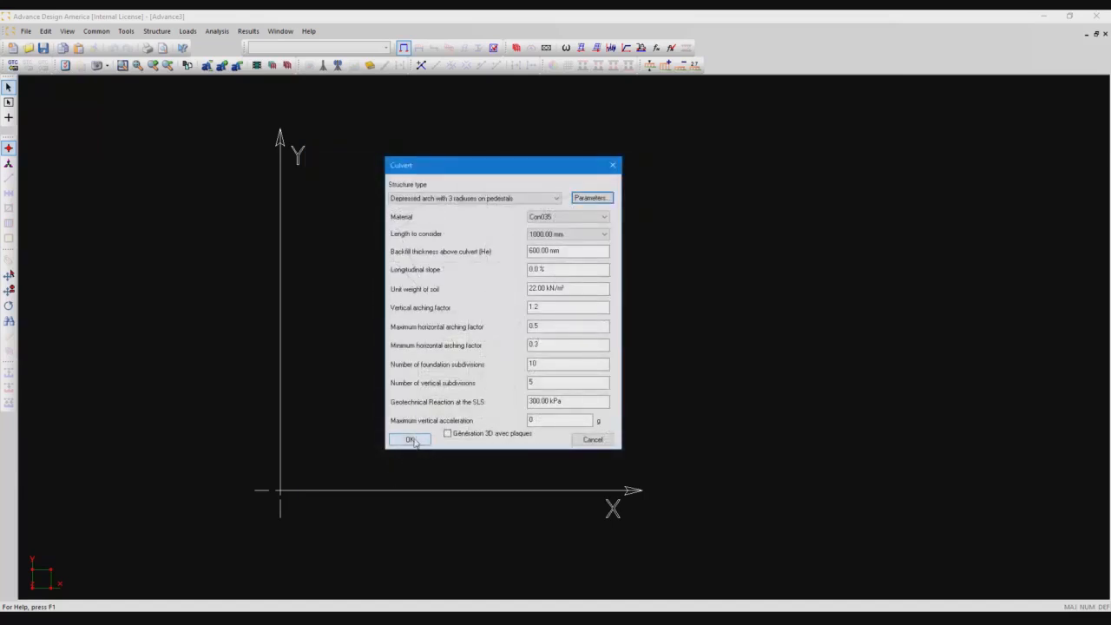
pyautogui.click(411, 439)
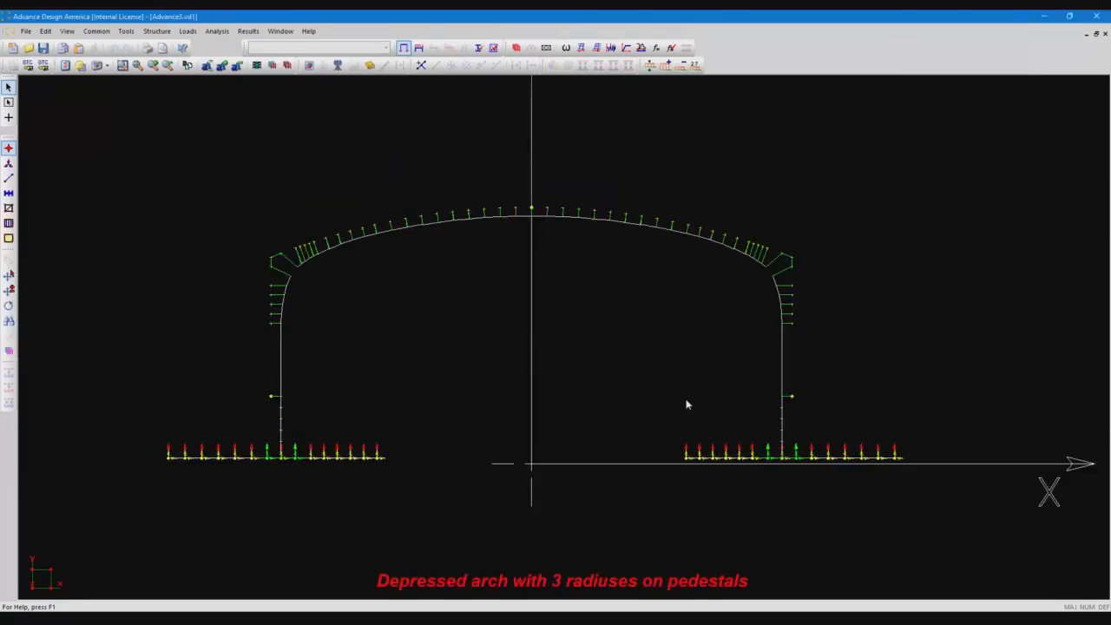
# Turn on 3D display for members and translucent surfaces, turn off anti-aliasing, and apply these view options to the culvert model
pyautogui.rightClick(591, 309)
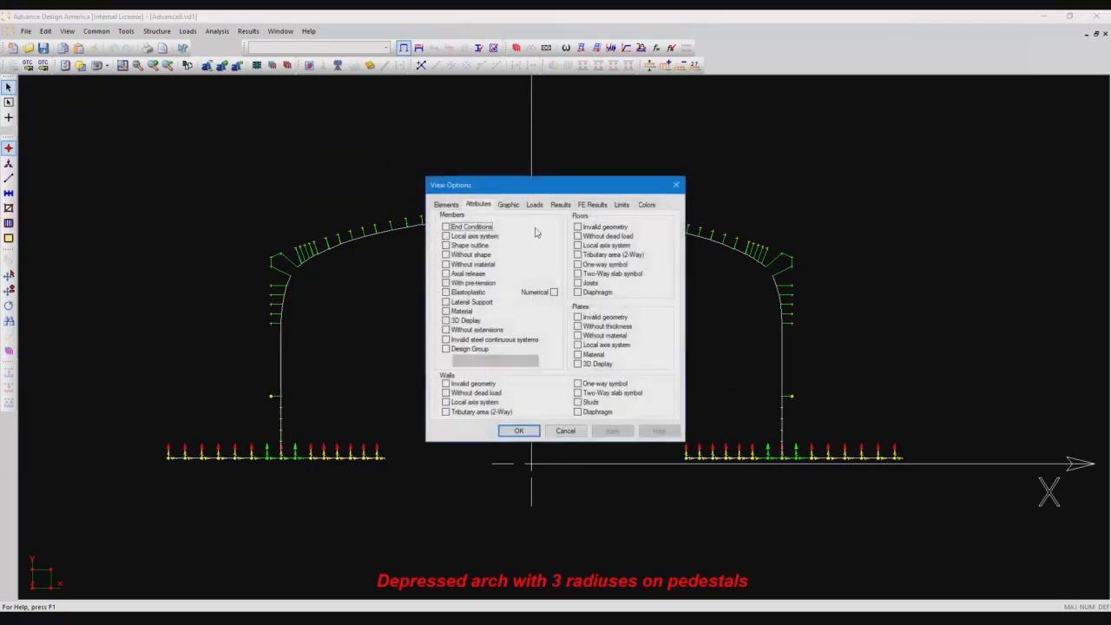
pyautogui.click(459, 321)
pyautogui.moveTo(553, 187); pyautogui.dragTo(939, 121)
pyautogui.click(901, 140)
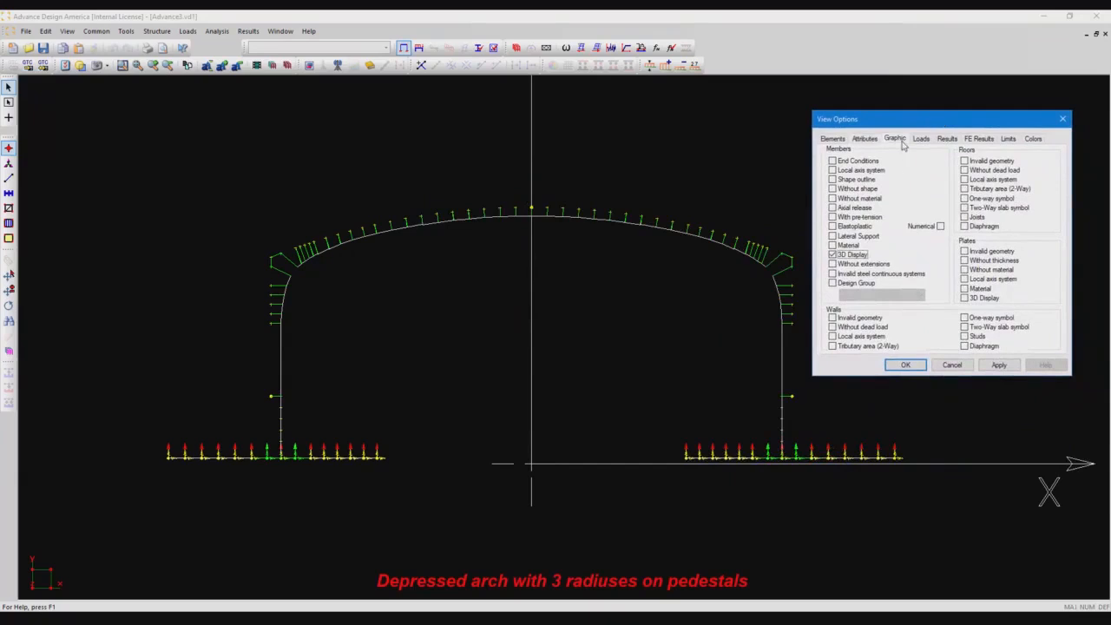
pyautogui.click(832, 231)
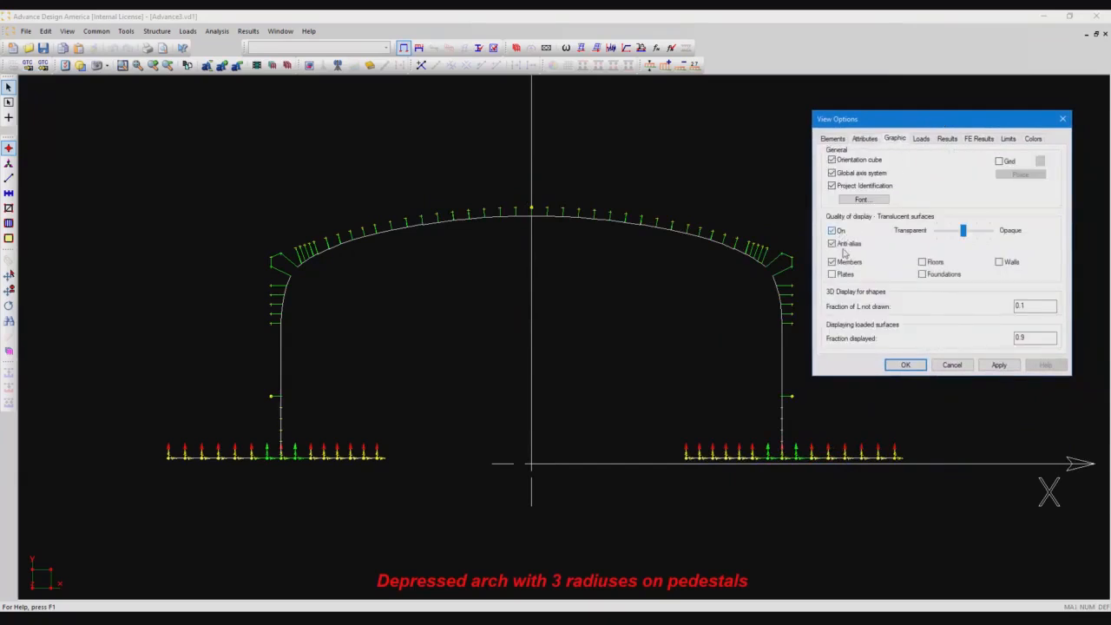
pyautogui.click(844, 246)
pyautogui.click(999, 364)
pyautogui.click(904, 365)
pyautogui.scroll(3, 664, 347)
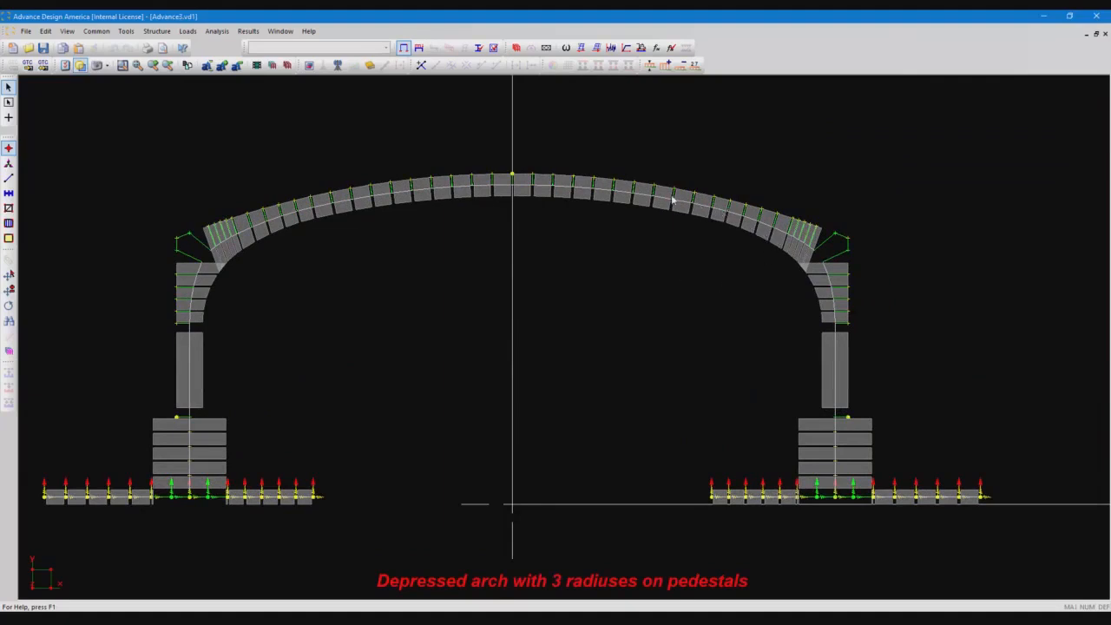
# Set the fraction of L not drawn in the 3D display of shapes to 0 in the view options
pyautogui.doubleClick(650, 283)
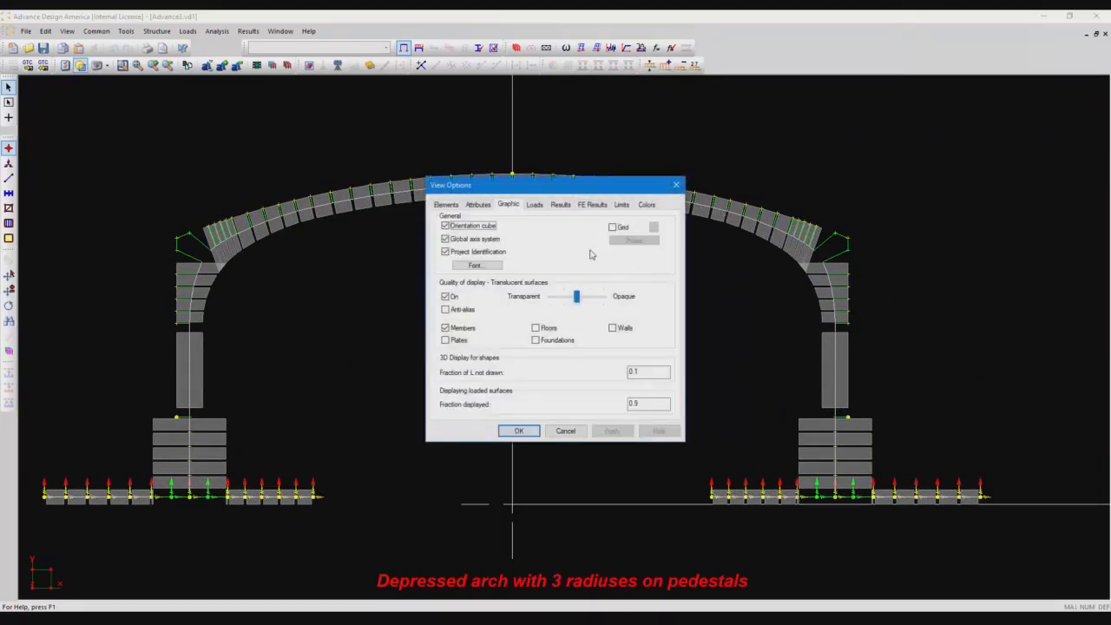
pyautogui.doubleClick(644, 371)
pyautogui.write('0')
pyautogui.click(519, 430)
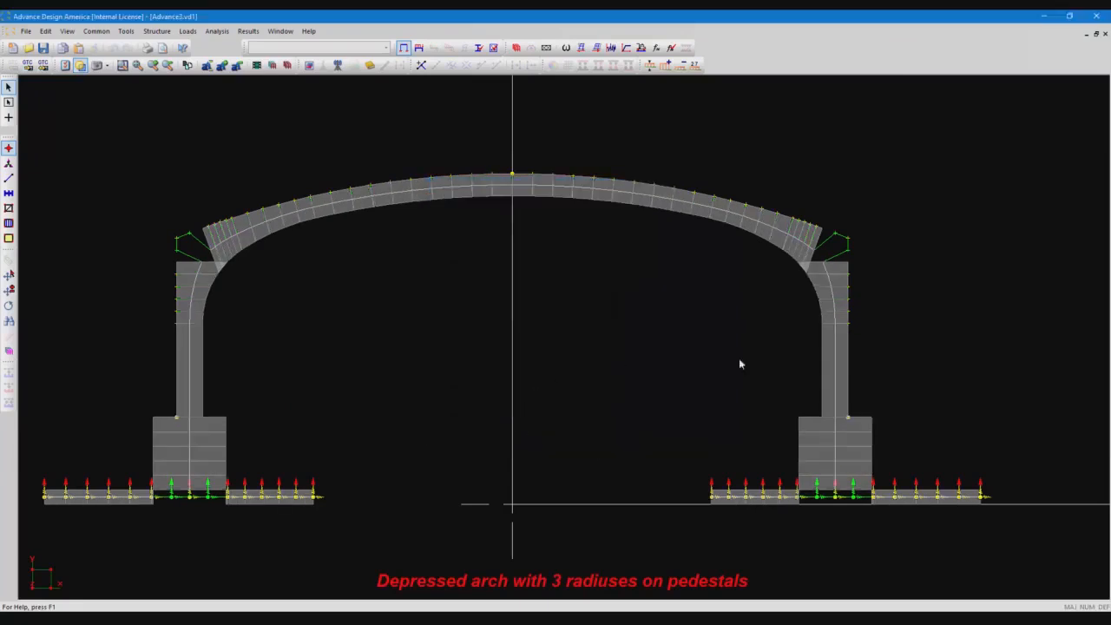
# Examine the arch segments and the joint between the arch and the wall on the 3D culvert model
pyautogui.moveTo(810, 322); pyautogui.dragTo(705, 356, button='middle')
pyautogui.scroll(4, 705, 299)
pyautogui.moveTo(744, 404); pyautogui.dragTo(719, 435, button='middle')
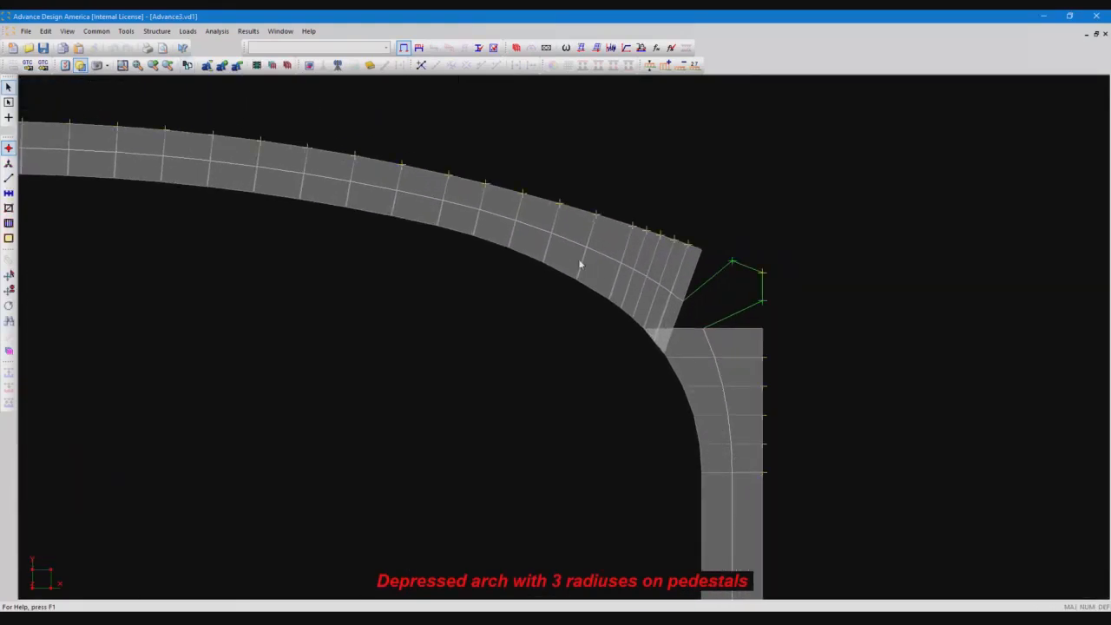
pyautogui.moveTo(516, 239); pyautogui.dragTo(645, 287, button='middle')
pyautogui.moveTo(538, 254); pyautogui.dragTo(613, 276, button='middle')
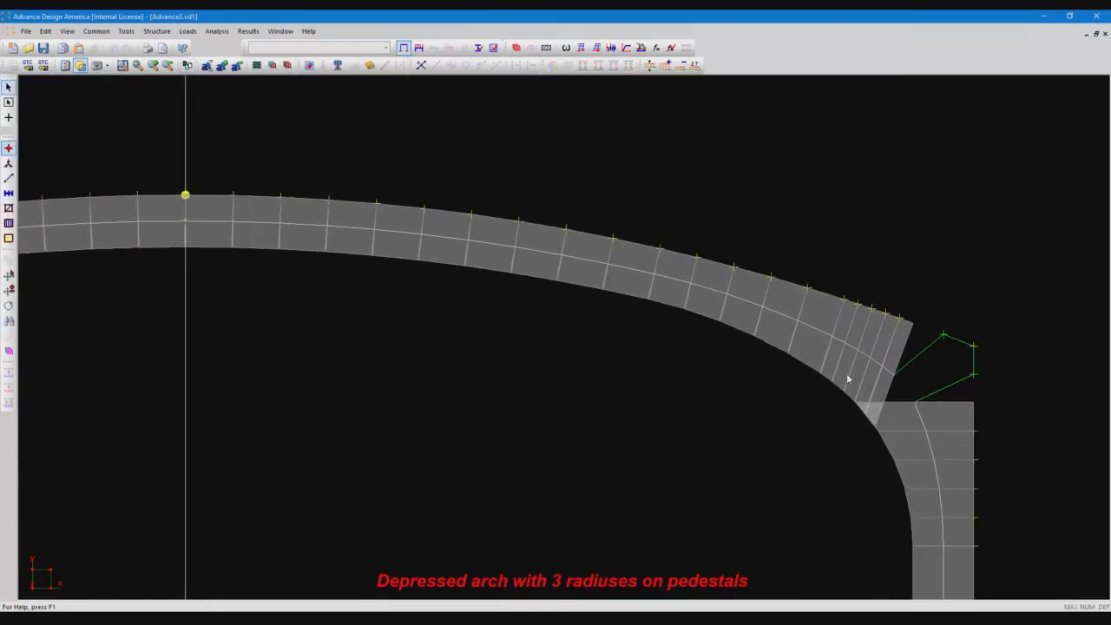
pyautogui.scroll(-5, 846, 379)
pyautogui.scroll(-1, 689, 377)
pyautogui.moveTo(689, 376); pyautogui.dragTo(655, 367, button='middle')
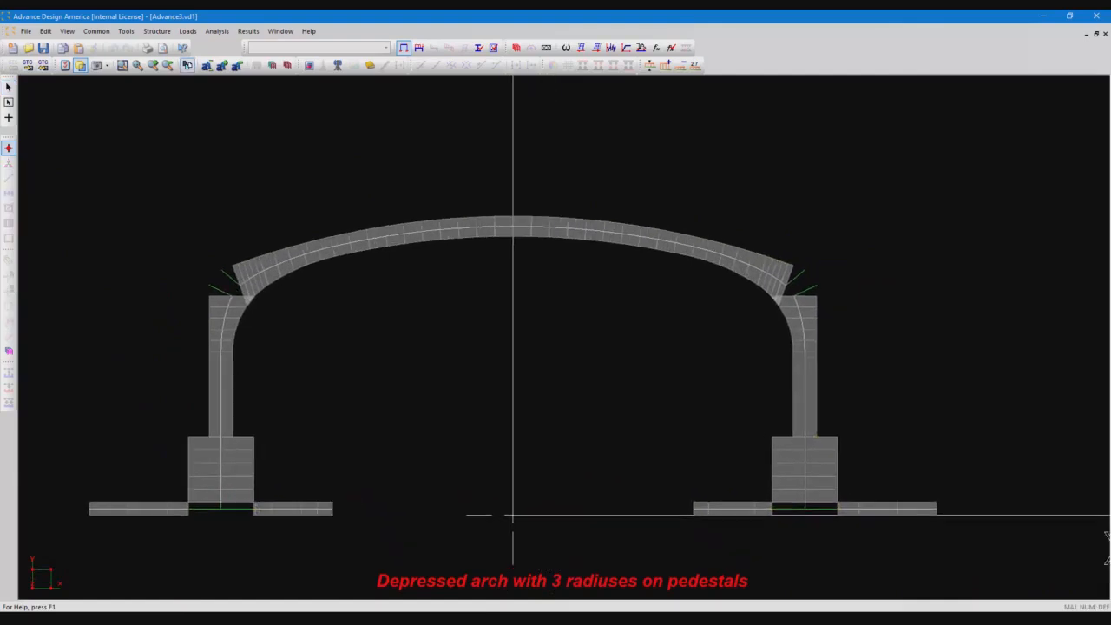
# Activate supports and inspect the elastic rigidities Rx and Ry of the left footing's inner end support, leaving its characteristics unmodified
pyautogui.click(8, 163)
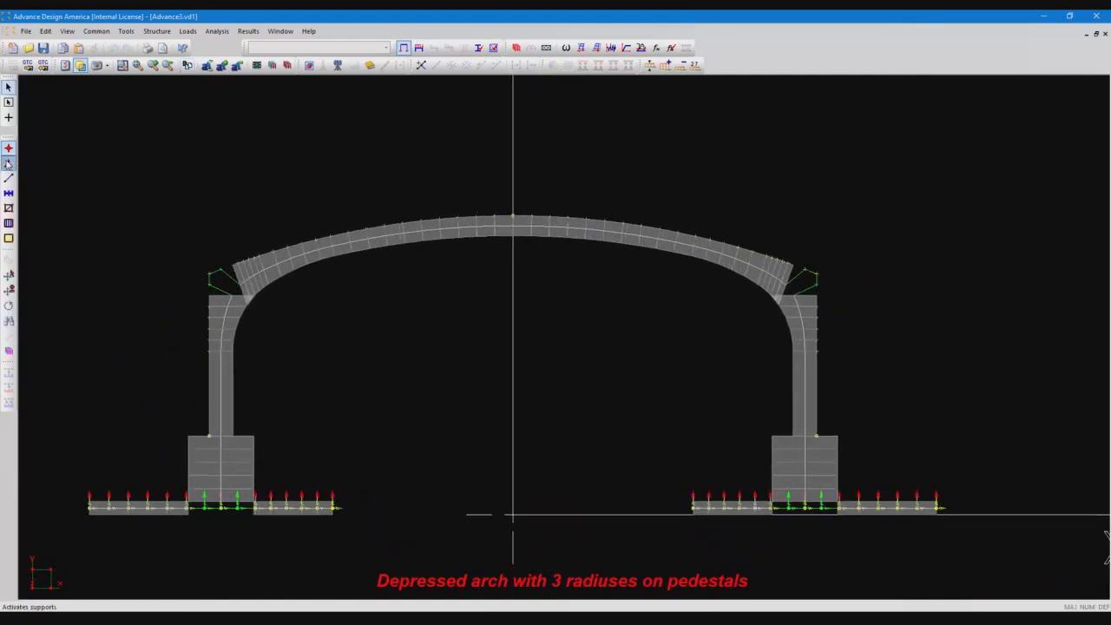
pyautogui.doubleClick(337, 511)
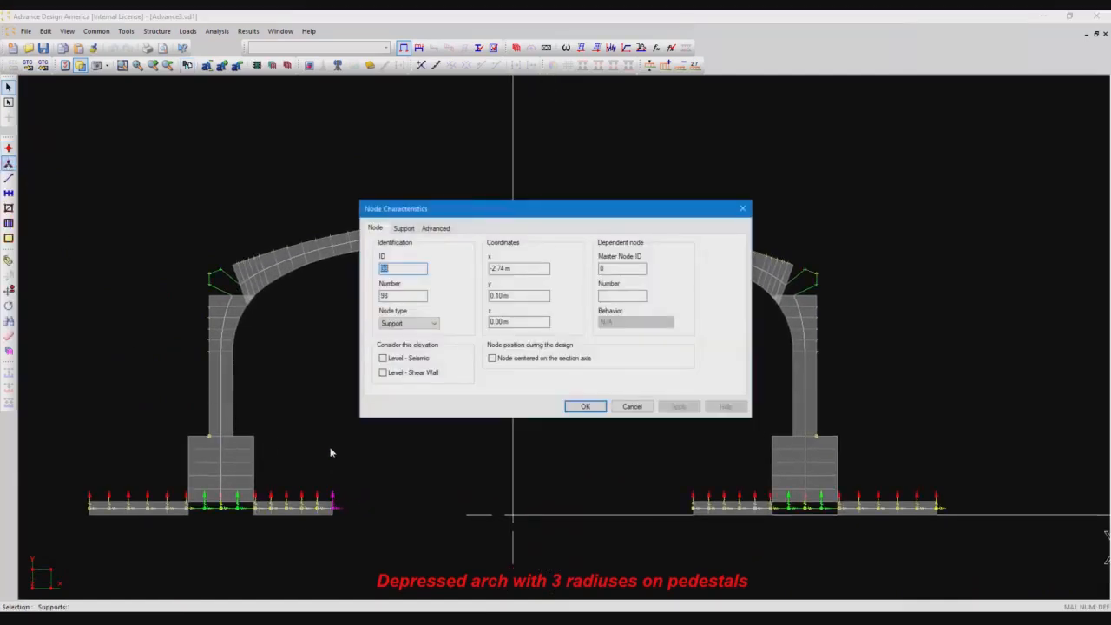
pyautogui.click(404, 229)
pyautogui.moveTo(448, 266)
pyautogui.mouseDown()
pyautogui.moveTo(500, 297)
pyautogui.moveTo(440, 286)
pyautogui.mouseUp()
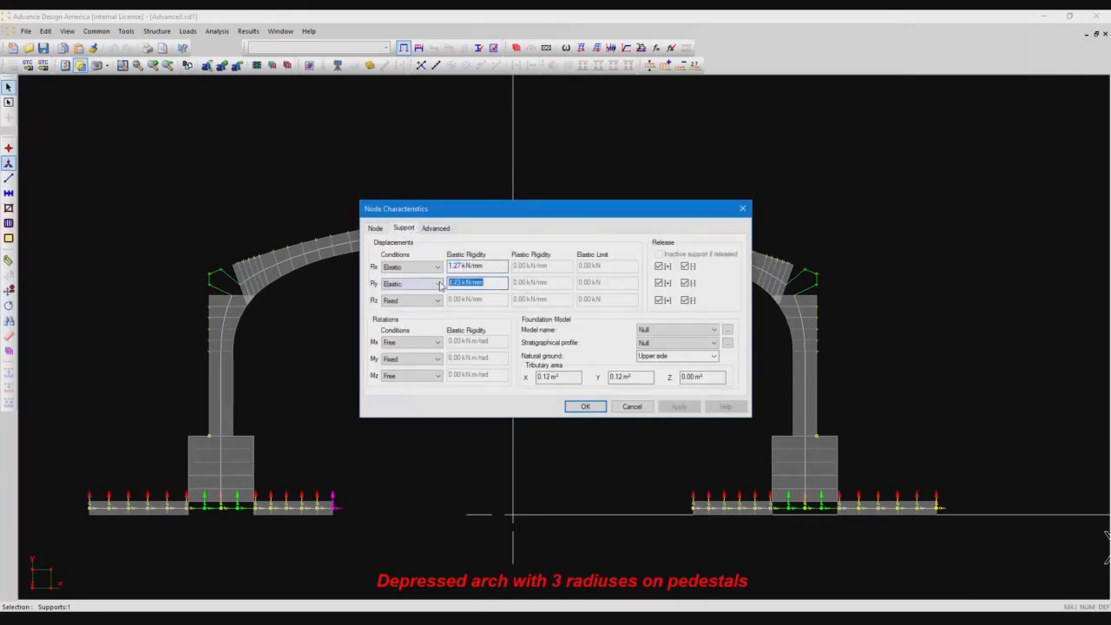
pyautogui.click(633, 408)
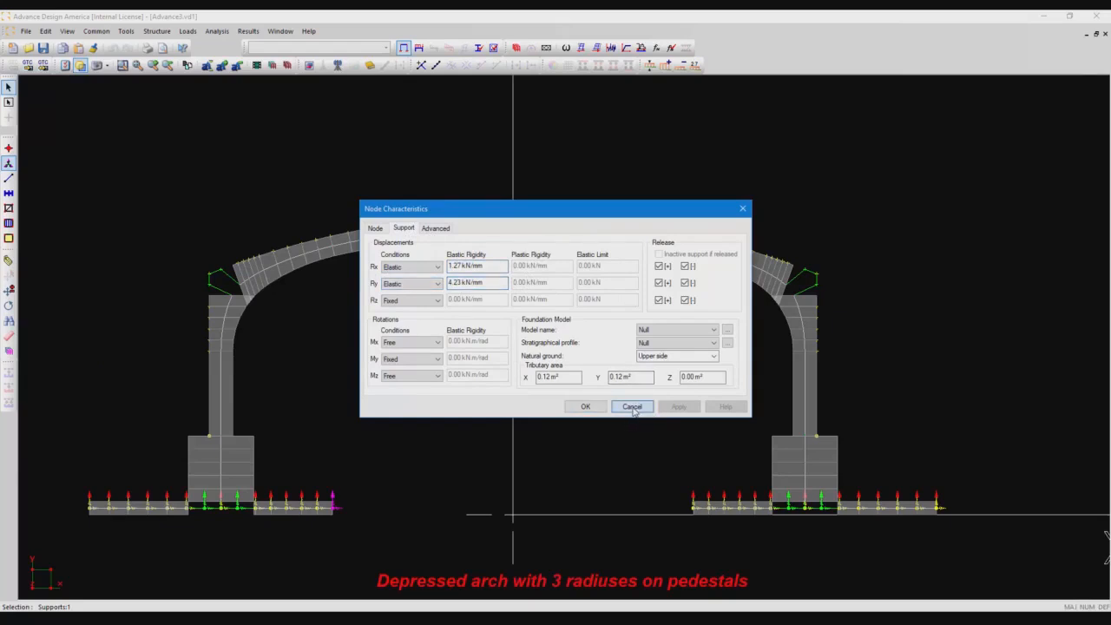
# Switch to load mode and display the Backfill top load case on the culvert
pyautogui.scroll(-3, 663, 394)
pyautogui.moveTo(631, 350); pyautogui.dragTo(542, 349, button='middle')
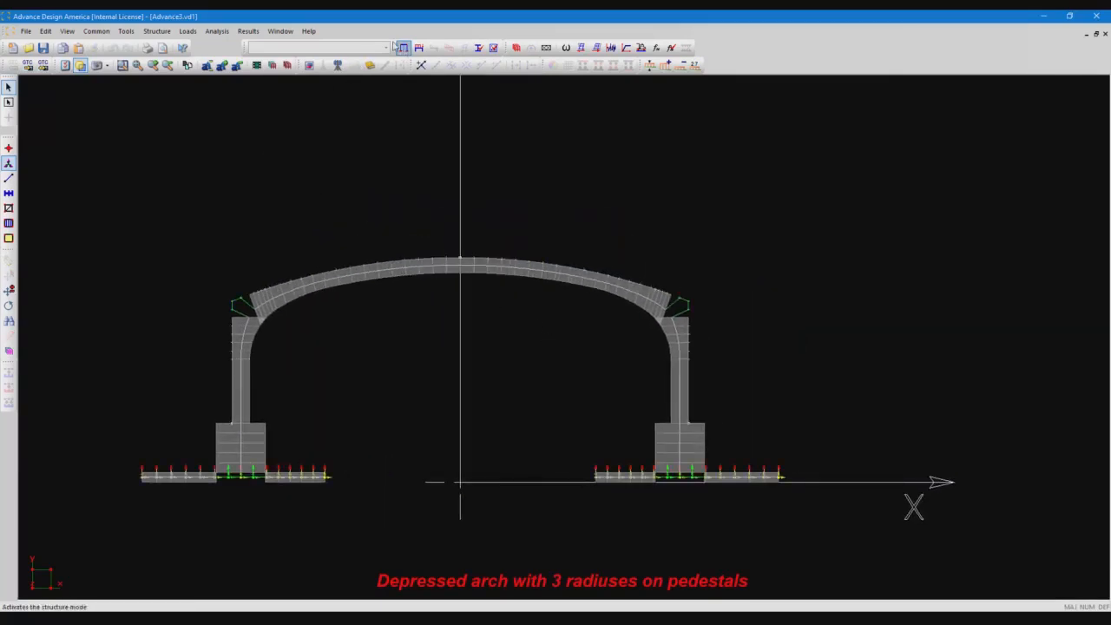
pyautogui.click(418, 47)
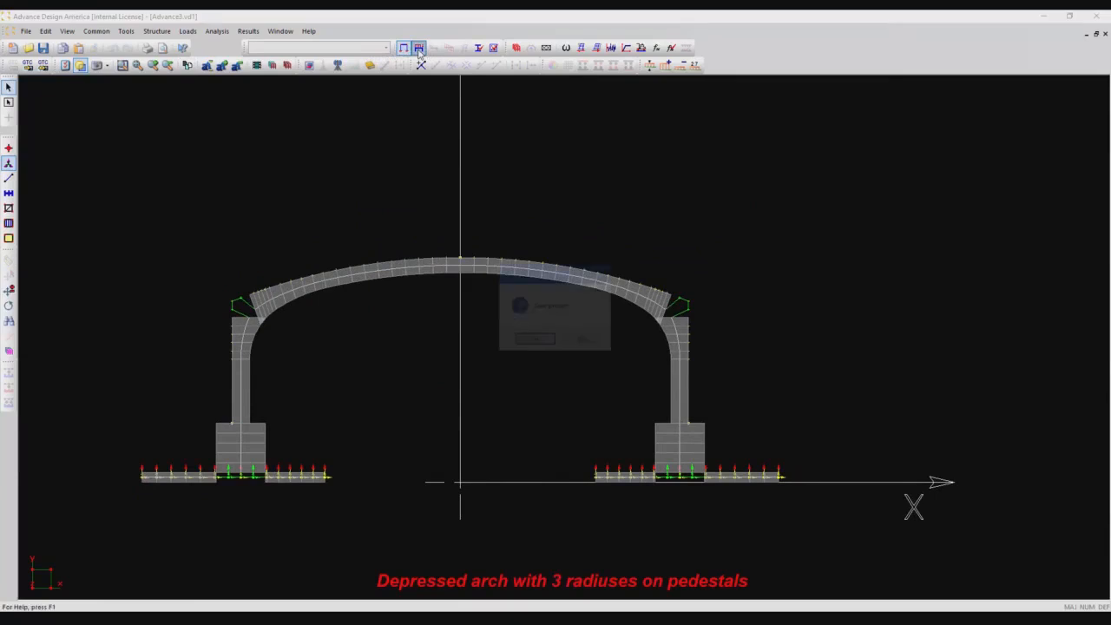
pyautogui.click(535, 341)
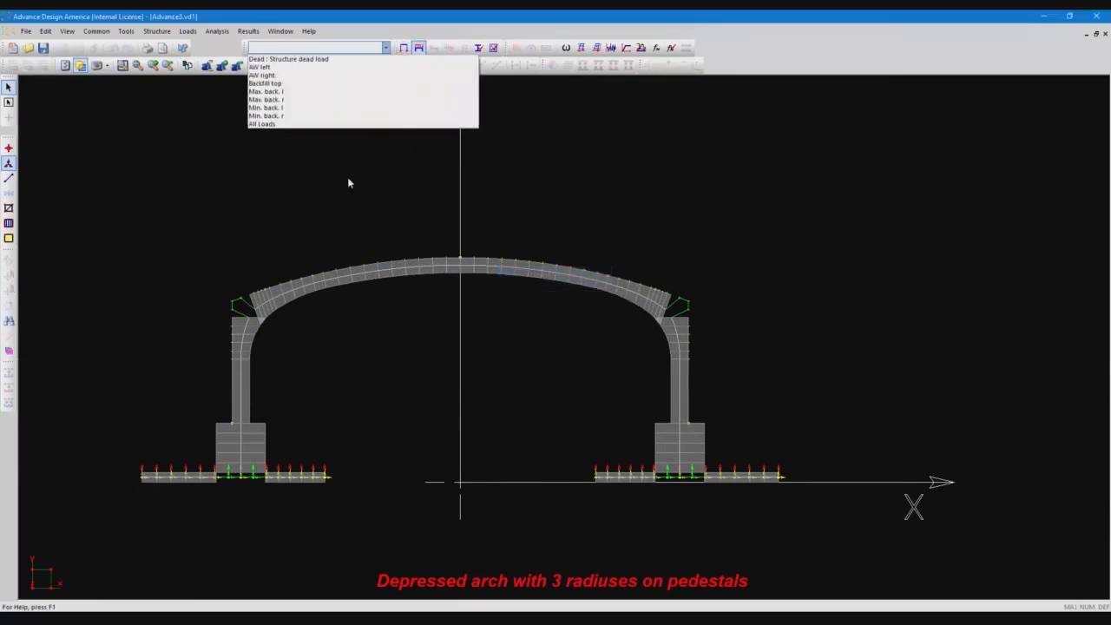
pyautogui.click(327, 83)
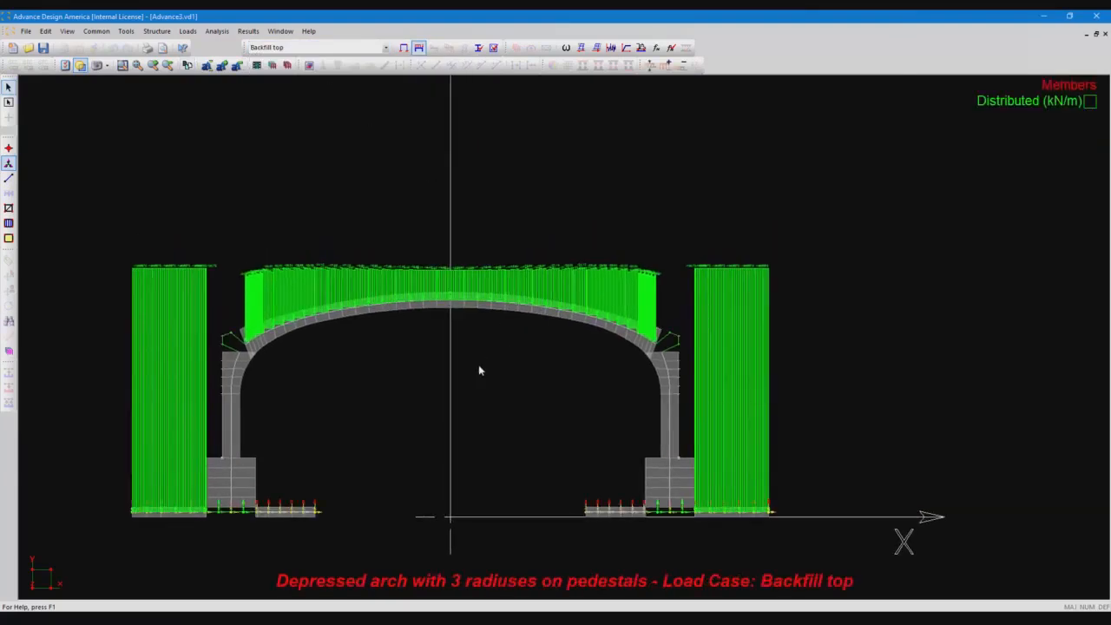
pyautogui.scroll(2, 478, 365)
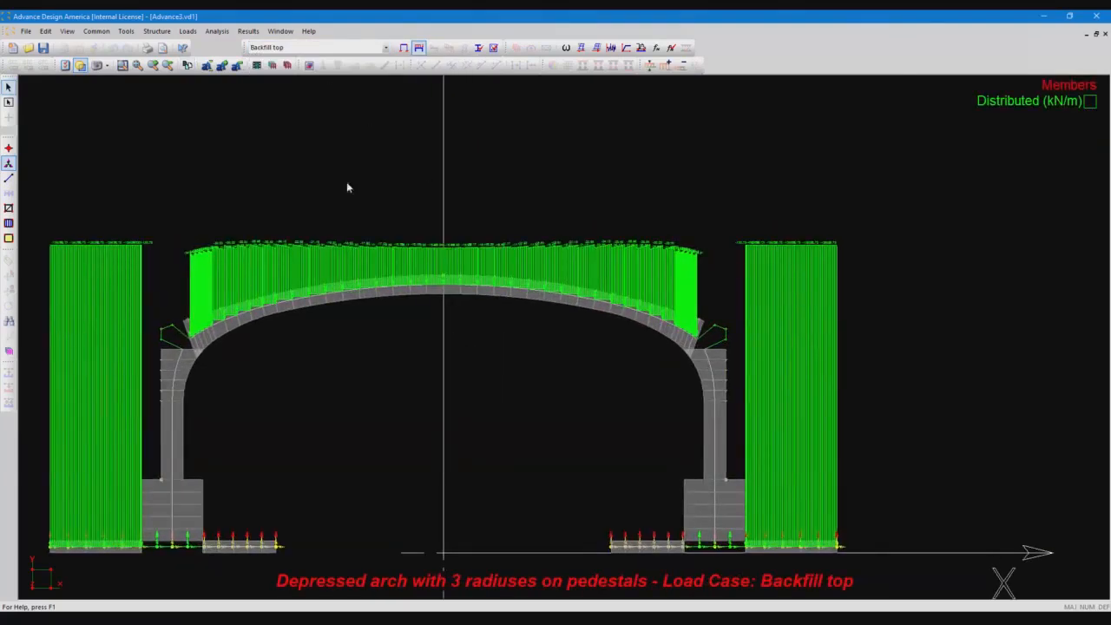
# Display the Max. back. l load case and examine the lateral earth pressure on the culvert's left wall and arch
pyautogui.click(355, 49)
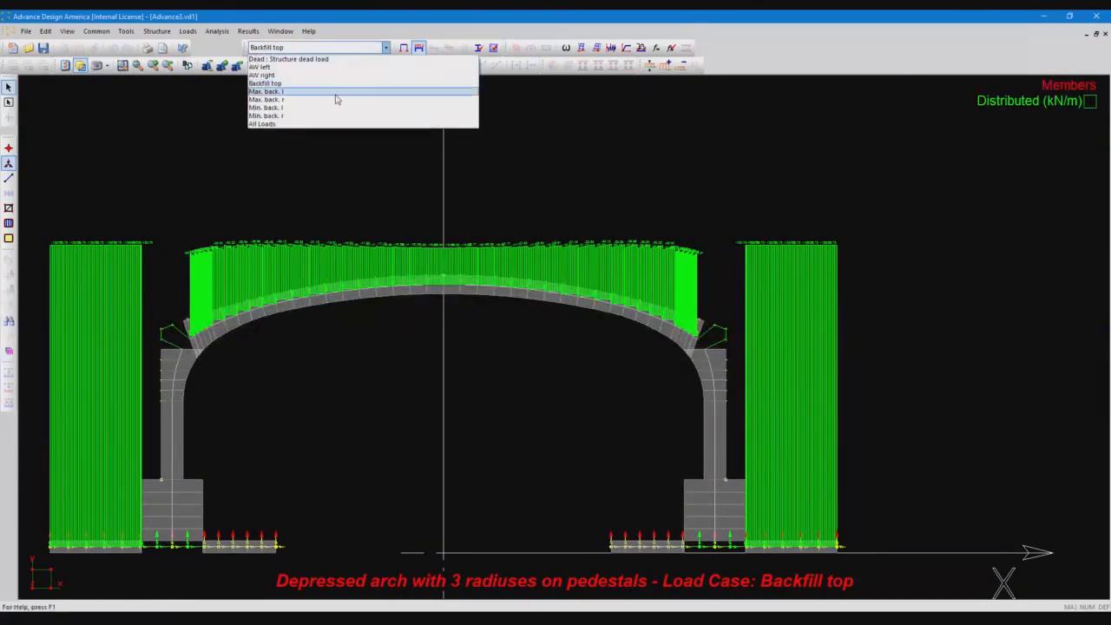
pyautogui.click(339, 92)
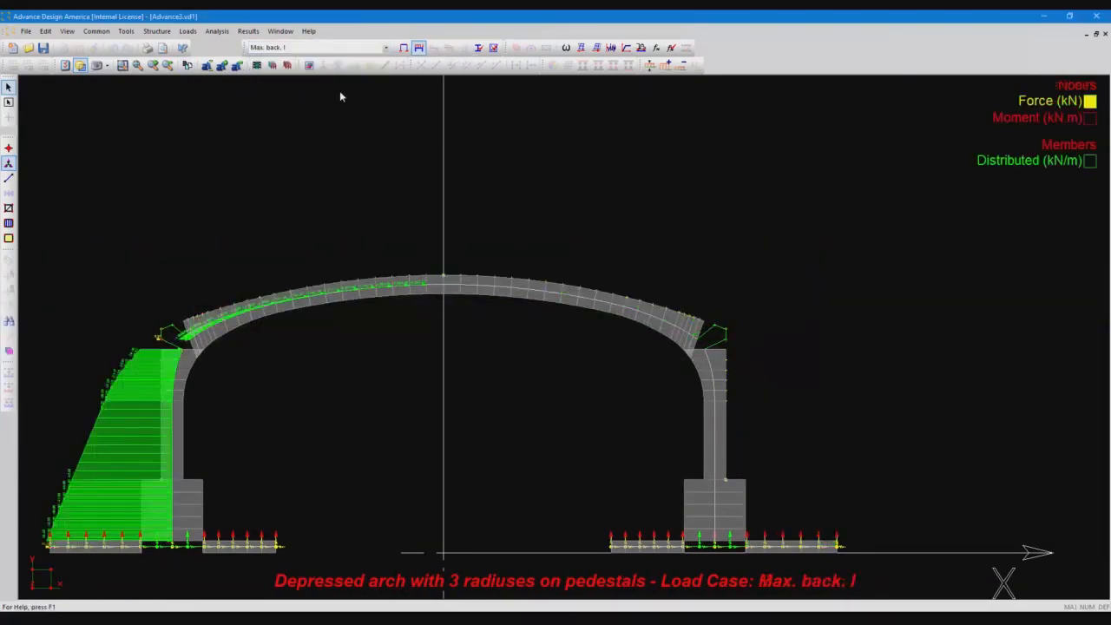
pyautogui.moveTo(125, 509); pyautogui.dragTo(419, 457, button='middle')
pyautogui.scroll(6, 419, 459)
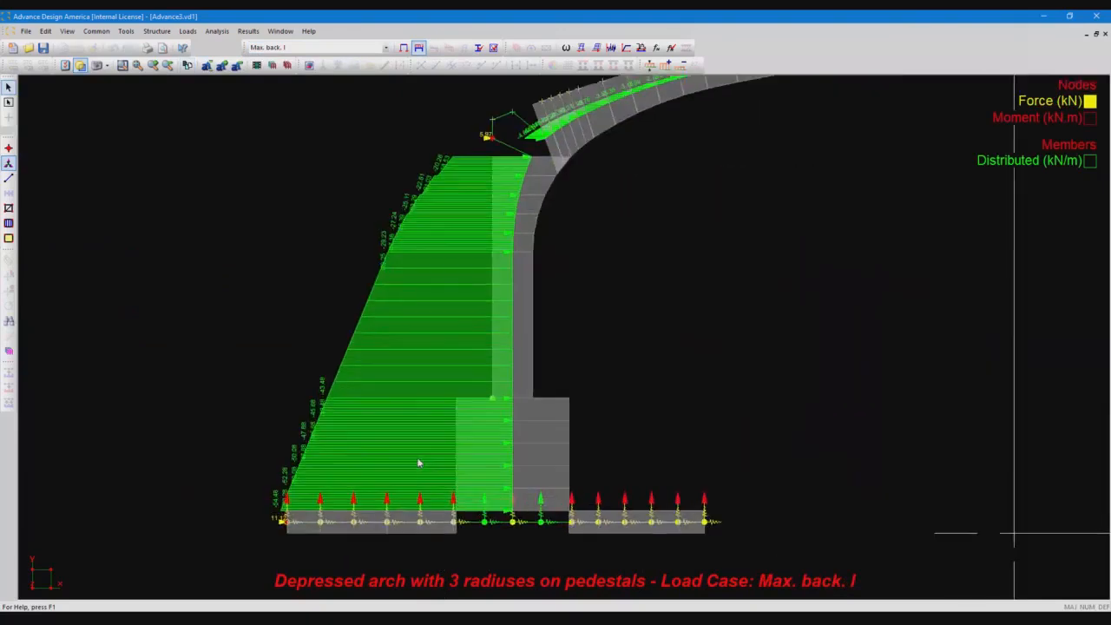
pyautogui.moveTo(703, 343); pyautogui.dragTo(557, 355, button='middle')
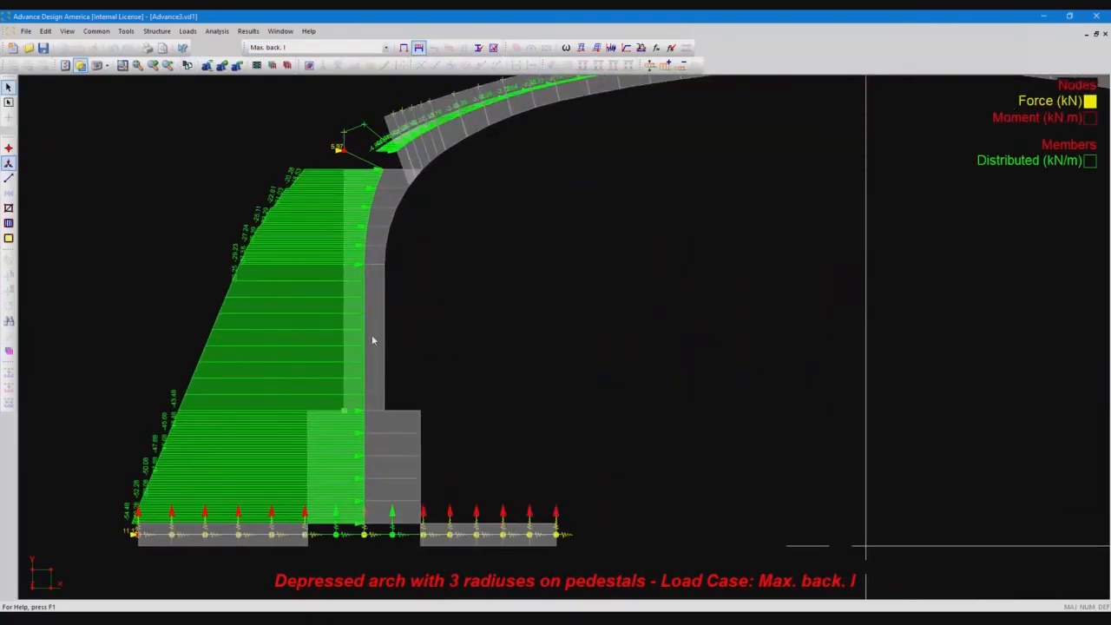
pyautogui.scroll(-6, 372, 340)
pyautogui.moveTo(372, 340); pyautogui.dragTo(394, 339, button='middle')
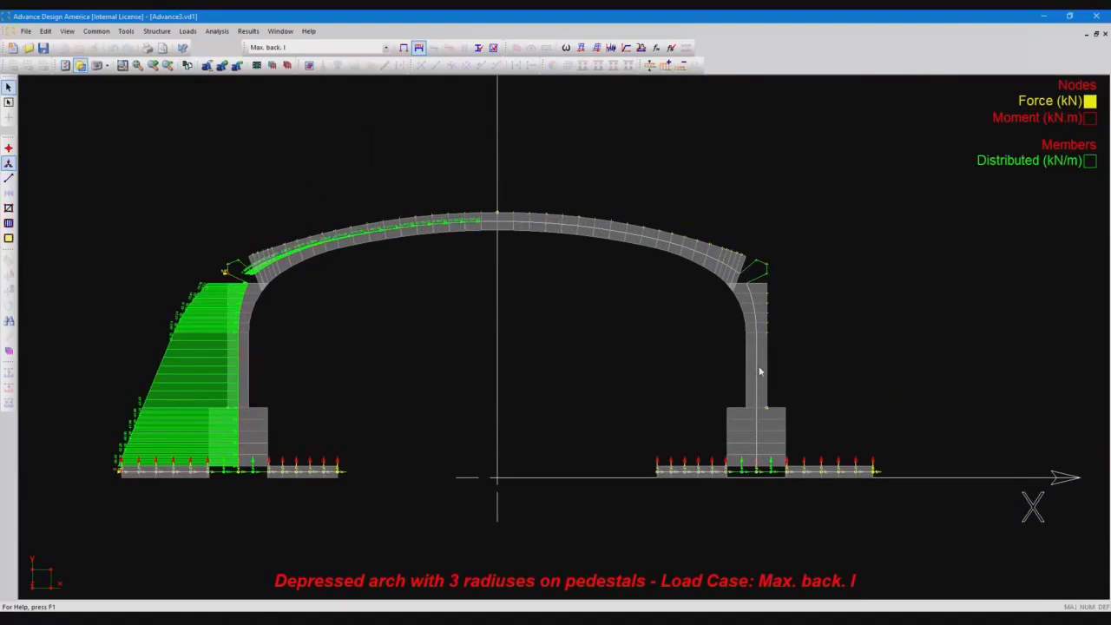
pyautogui.moveTo(572, 362); pyautogui.dragTo(598, 362, button='middle')
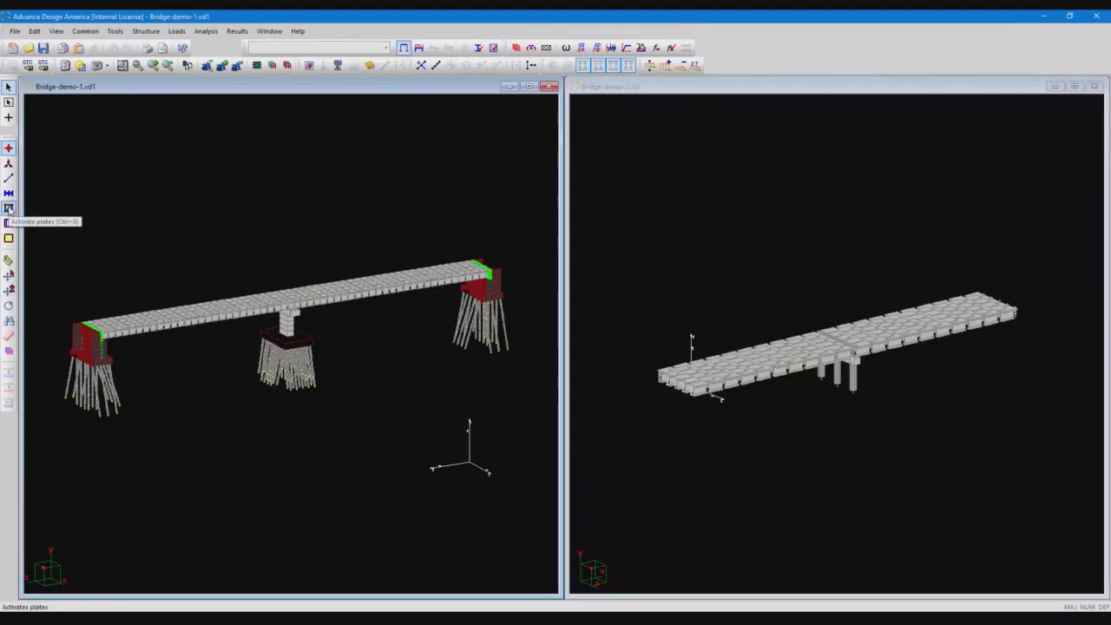
# Open the Members spreadsheet for Bridge-demo-1 and select rows 1 to 17 from the Number through Usage columns
pyautogui.click(8, 178)
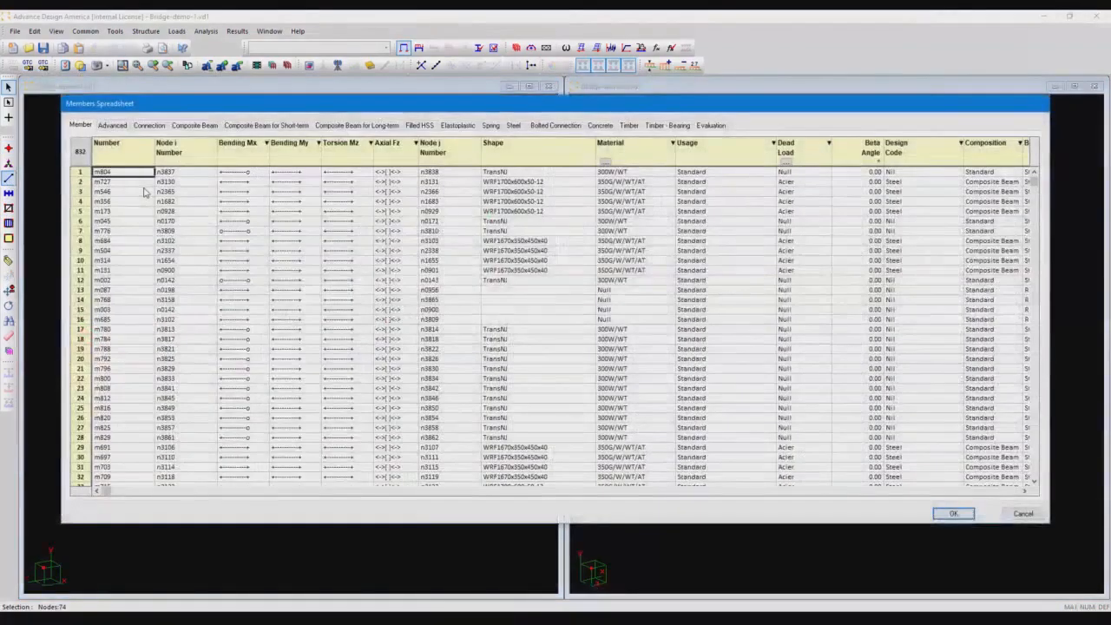
pyautogui.moveTo(178, 103); pyautogui.dragTo(156, 112)
pyautogui.moveTo(1028, 251); pyautogui.dragTo(1032, 184)
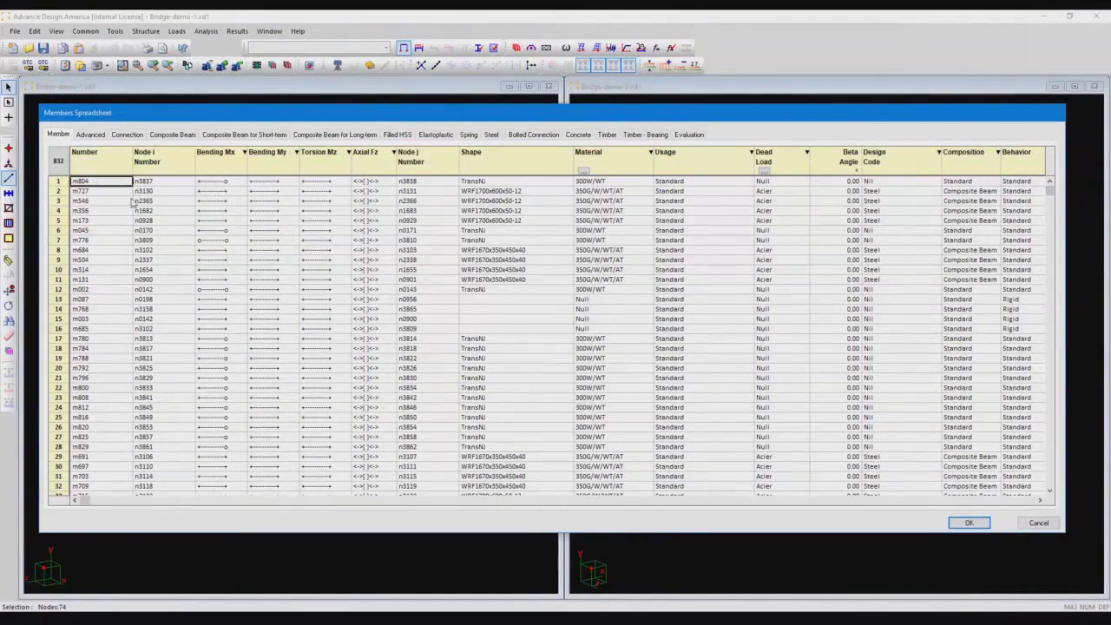
pyautogui.moveTo(83, 183); pyautogui.dragTo(767, 369)
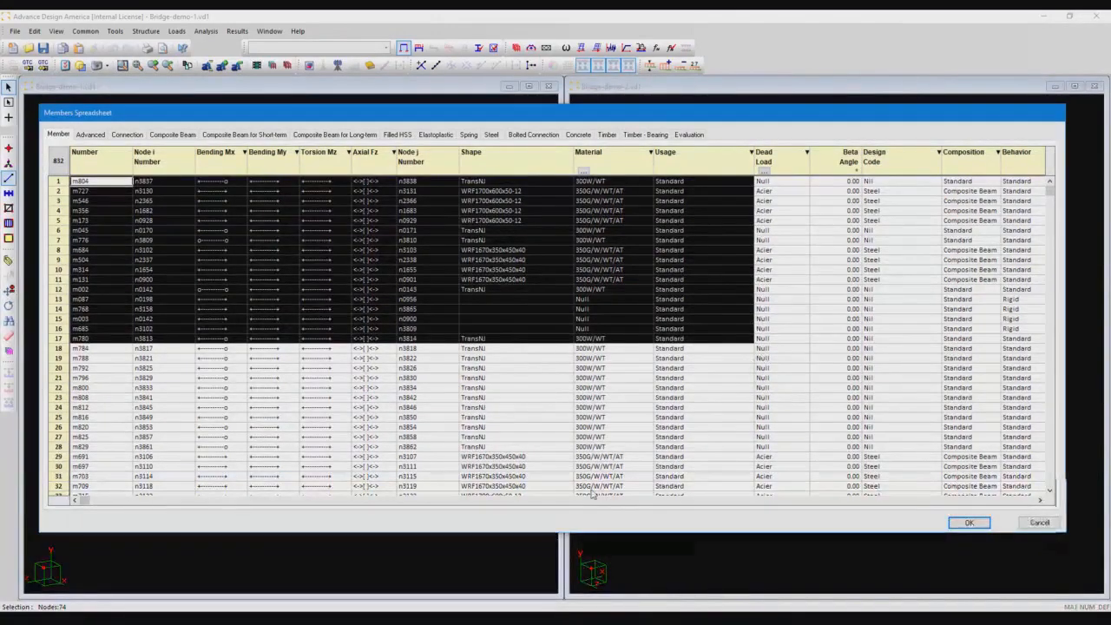
# Switch to the Excel workbook Book1, clear its old data, and paste the copied member rows starting at cell E4
pyautogui.hotkey('alt', 'Tab')
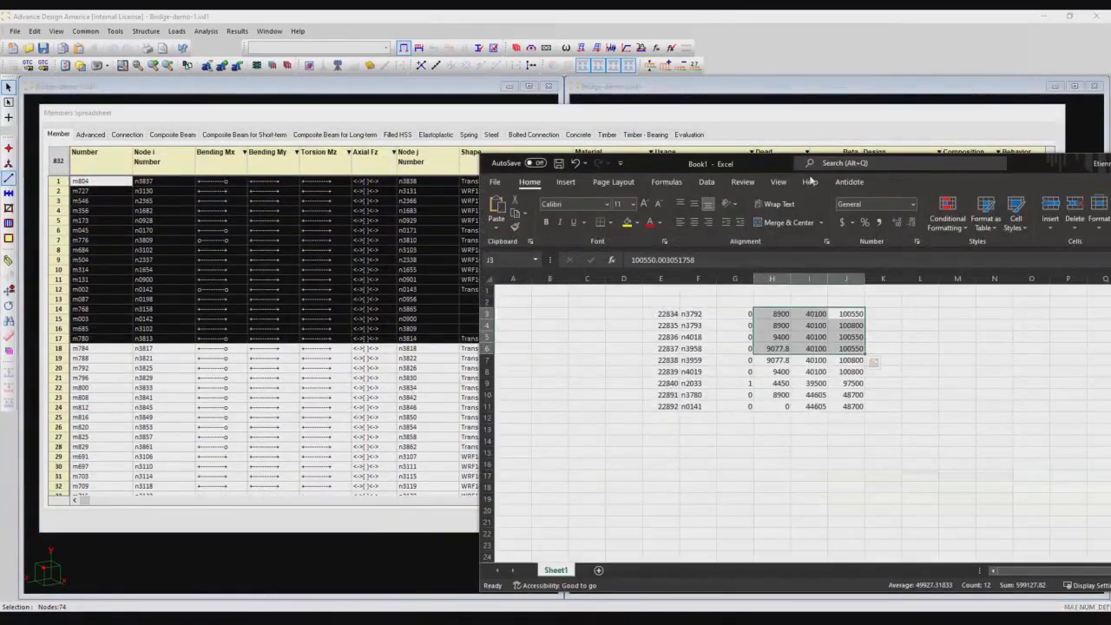
pyautogui.hotkey('ctrl', 'a')
pyautogui.press('Delete')
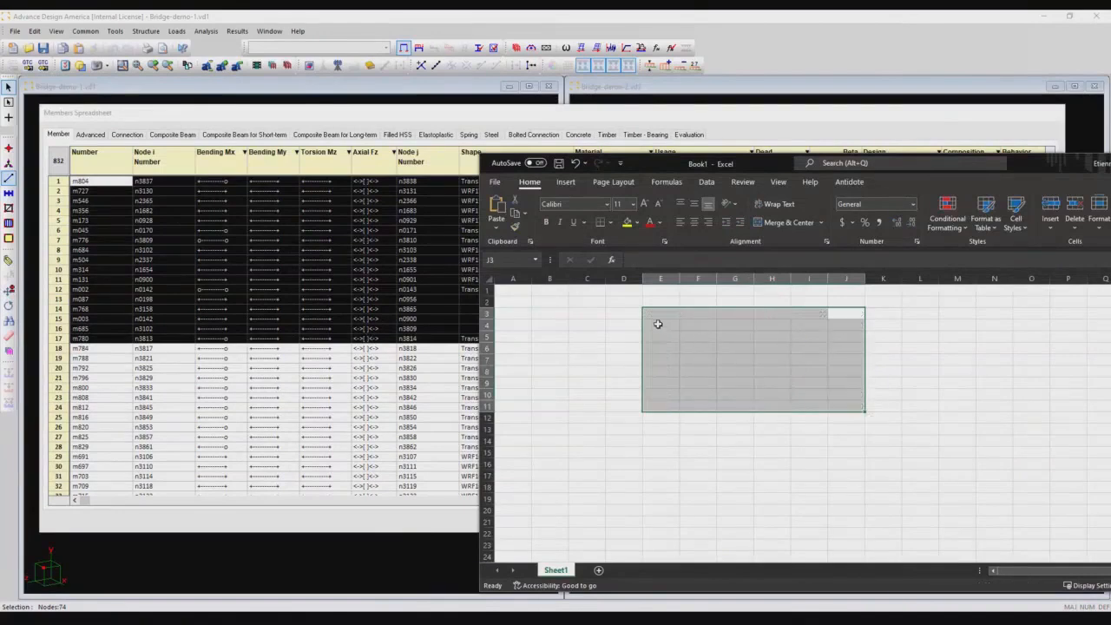
pyautogui.click(652, 324)
pyautogui.hotkey('ctrl', 'v')
pyautogui.moveTo(784, 159); pyautogui.dragTo(452, 83)
pyautogui.click(811, 342)
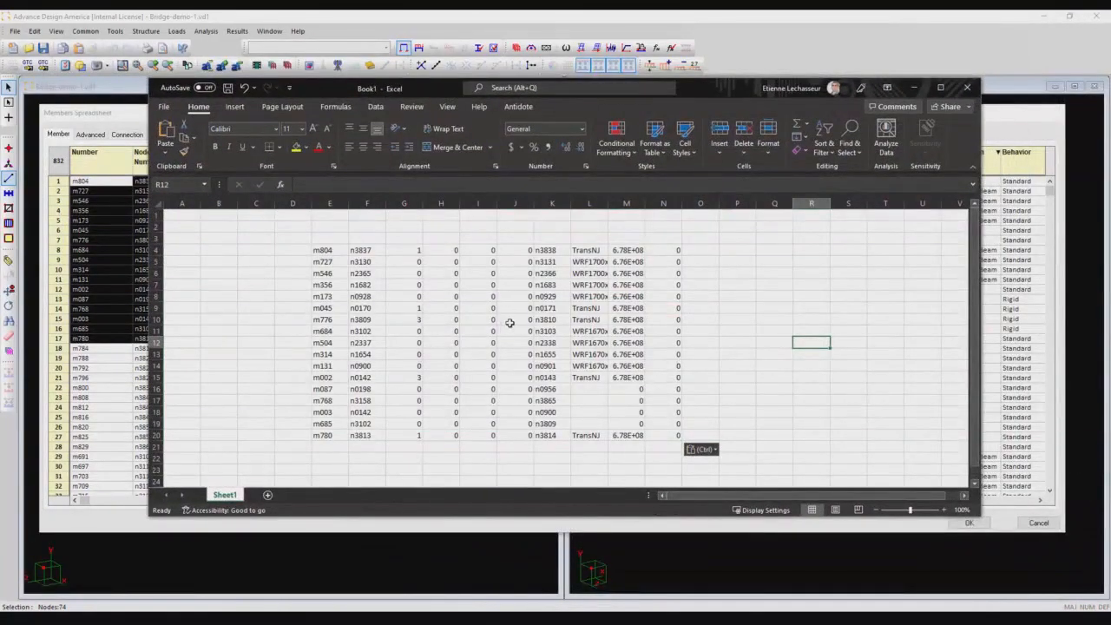
# Place Excel beside the Members spreadsheet and compare the pasted numeric codes with the Bending Mx and Bending My release symbols
pyautogui.moveTo(436, 87); pyautogui.dragTo(701, 74)
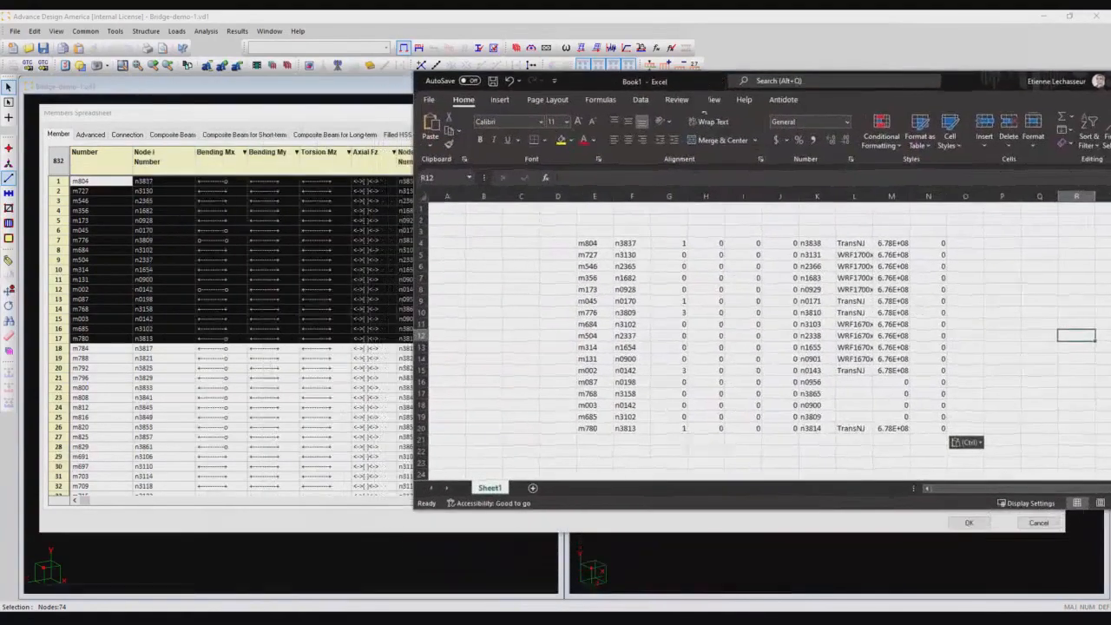
pyautogui.click(683, 244)
pyautogui.click(719, 243)
pyautogui.click(719, 301)
pyautogui.click(685, 312)
pyautogui.click(719, 266)
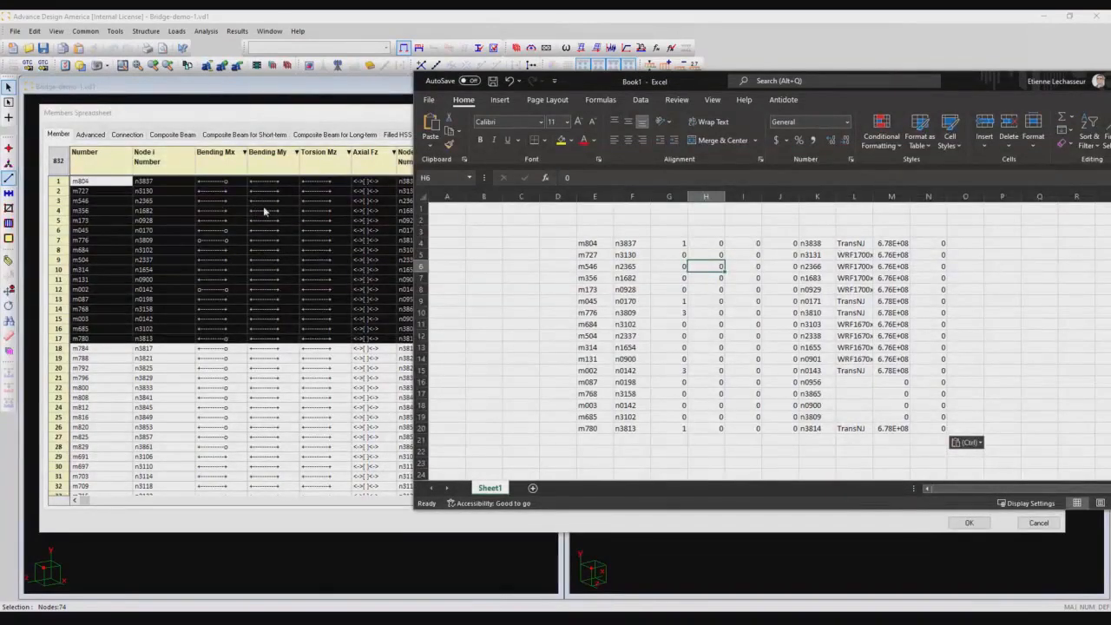
# Copy the selected rows 1 to 17 of the Members spreadsheet together with their column titles
pyautogui.click(358, 117)
pyautogui.rightClick(225, 243)
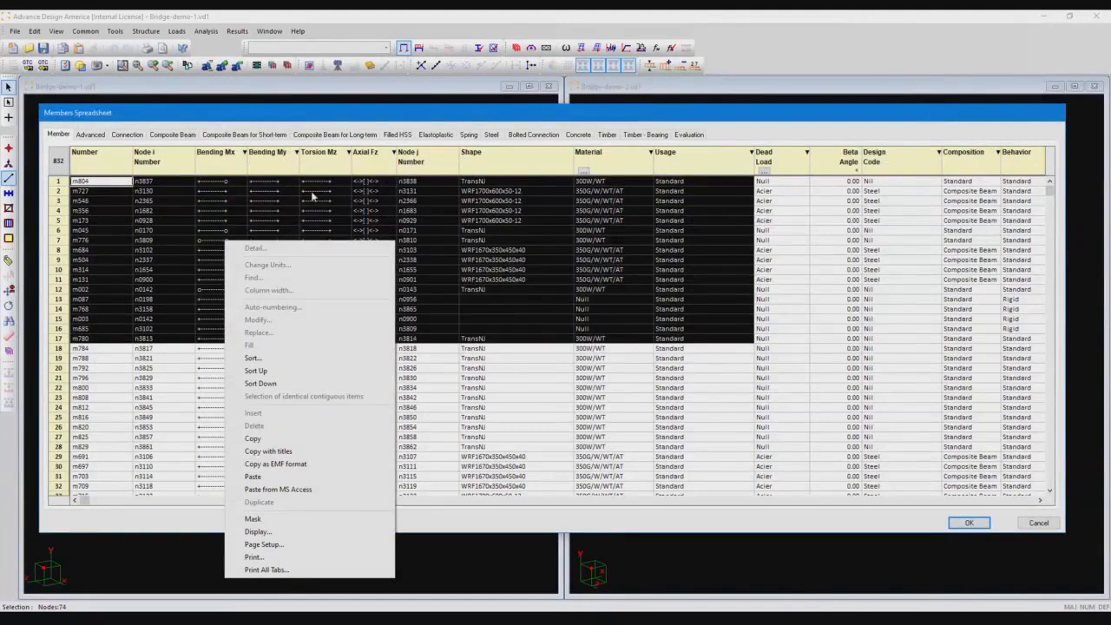
pyautogui.click(311, 455)
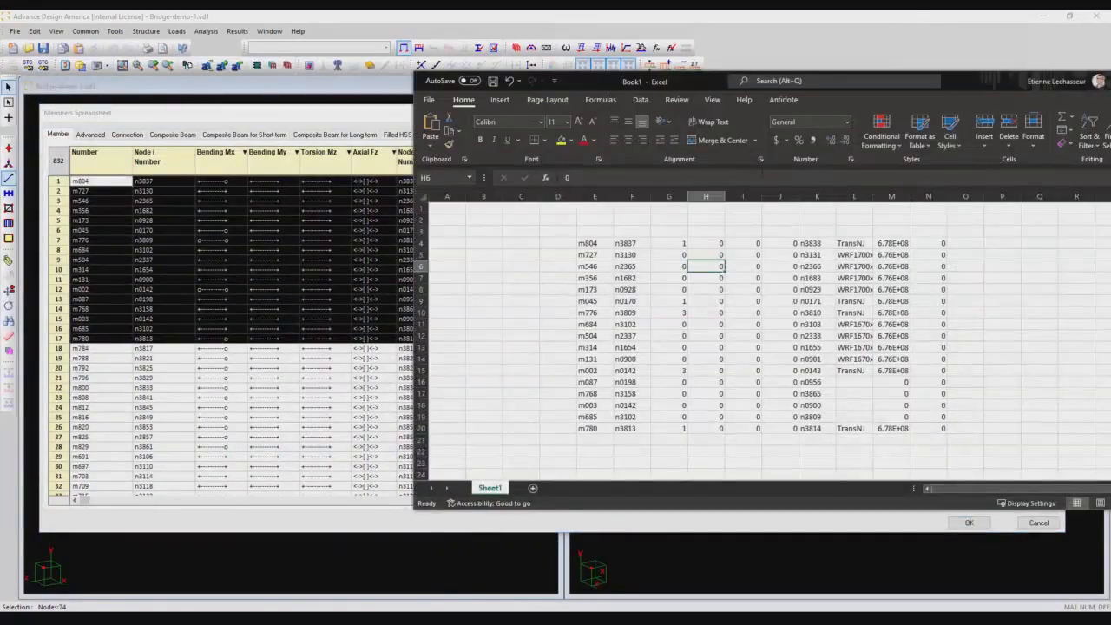
# Switch to the Excel workbook Book1, move and widen its window, and clear everything on Sheet1
pyautogui.moveTo(953, 90); pyautogui.dragTo(570, 67)
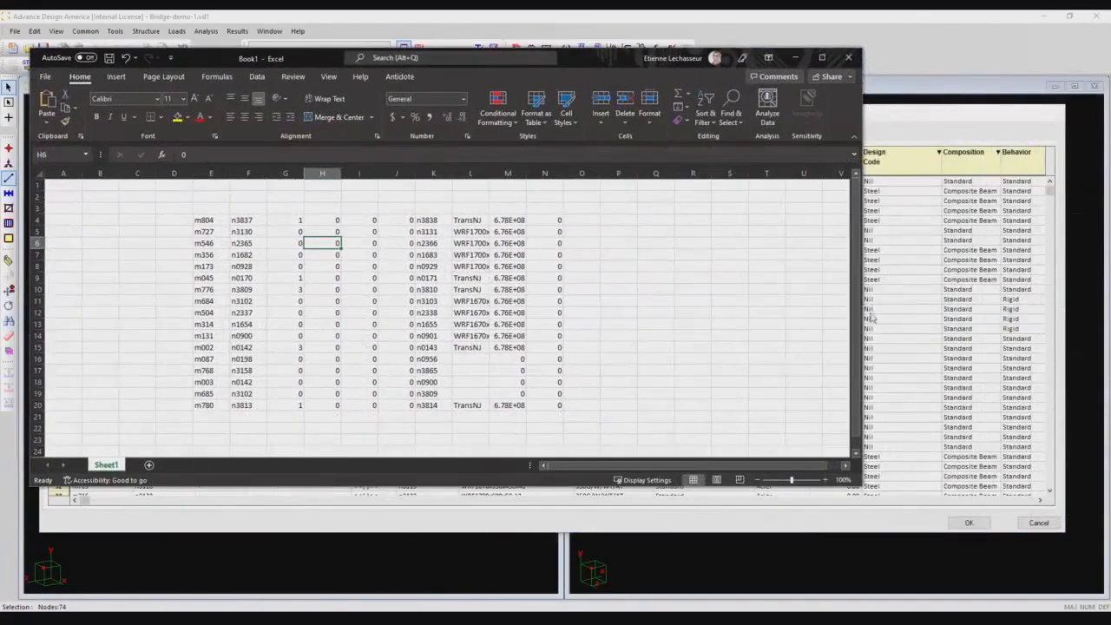
pyautogui.moveTo(861, 314); pyautogui.dragTo(1076, 314)
pyautogui.click(909, 222)
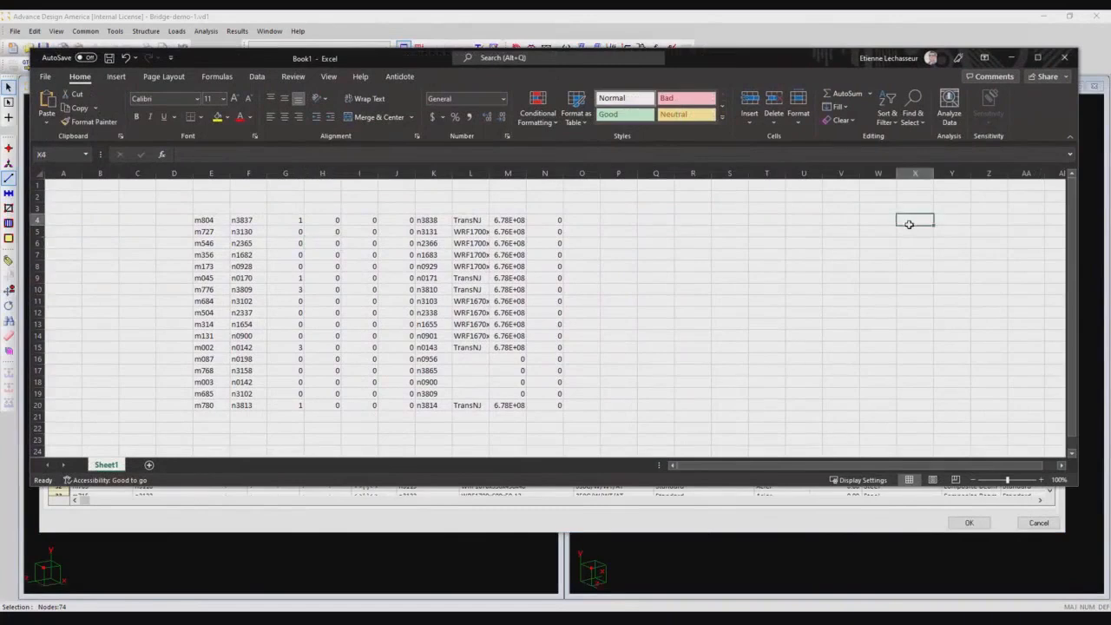
pyautogui.hotkey('ctrl', 'a')
pyautogui.press('Delete')
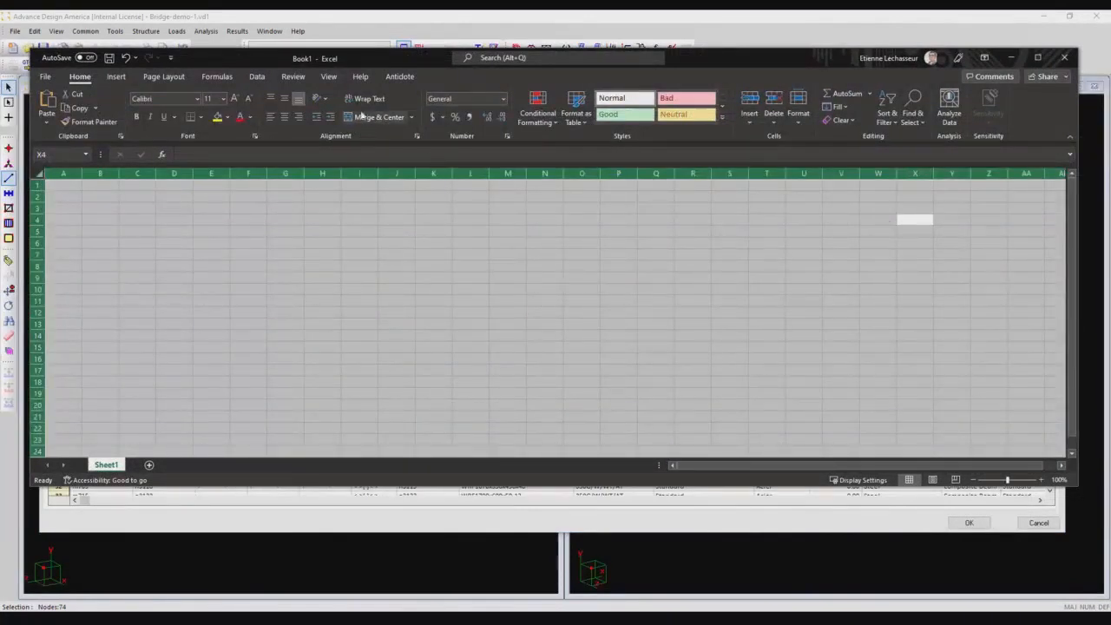
# Format all cells of Sheet1 as Text and paste the copied member table starting at cell I5
pyautogui.click(502, 98)
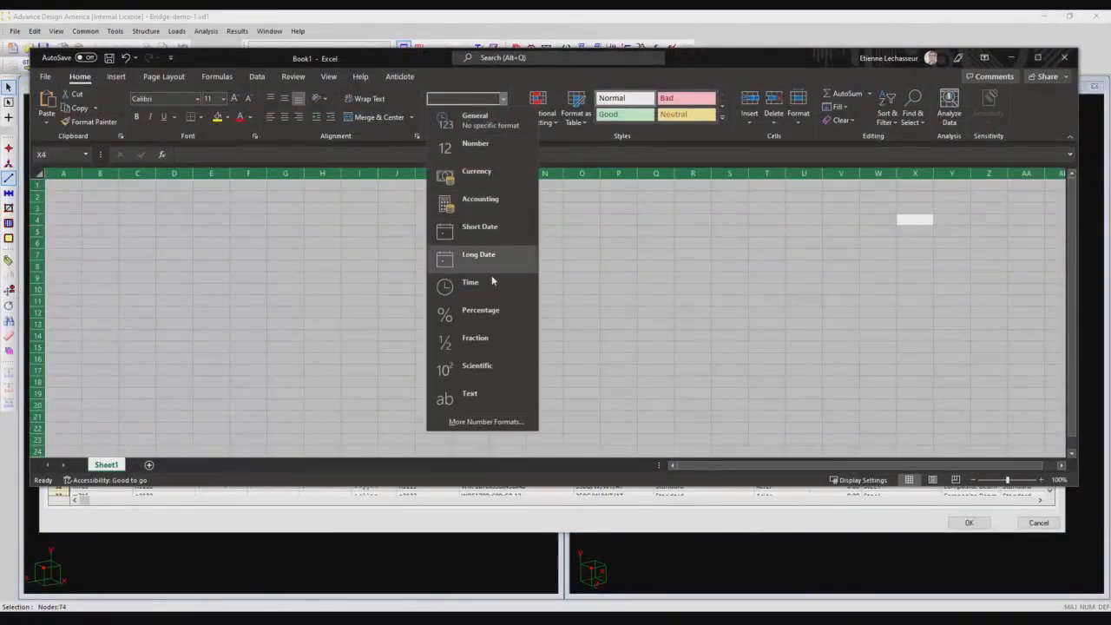
pyautogui.click(489, 350)
pyautogui.click(503, 98)
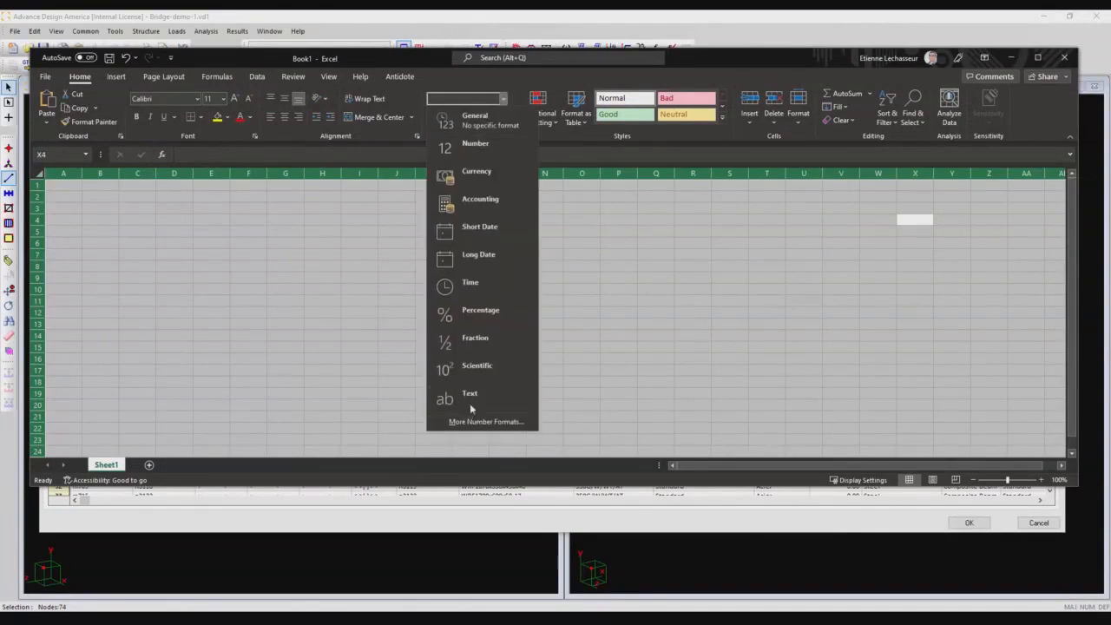
pyautogui.click(460, 392)
pyautogui.click(359, 231)
pyautogui.hotkey('ctrl', 'v')
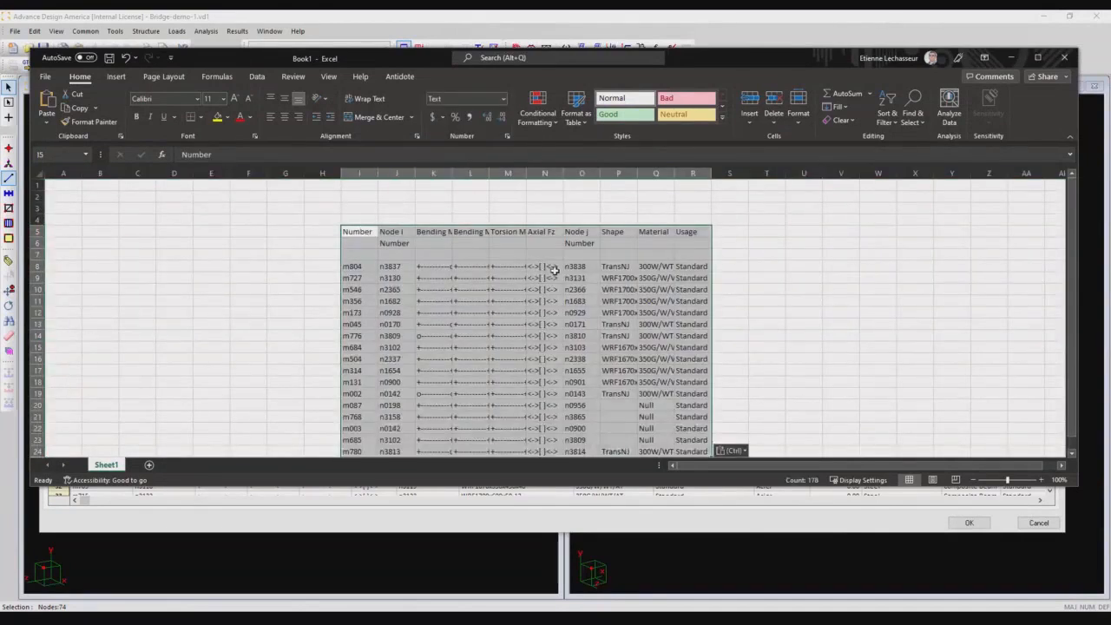
# Fit the widths of the pasted columns to their contents and check the release, shape and material entries
pyautogui.scroll(-3, 617, 283)
pyautogui.scroll(3, 617, 284)
pyautogui.moveTo(693, 174); pyautogui.dragTo(377, 174)
pyautogui.doubleClick(377, 173)
pyautogui.click(641, 254)
pyautogui.click(533, 300)
pyautogui.click(434, 301)
pyautogui.click(725, 313)
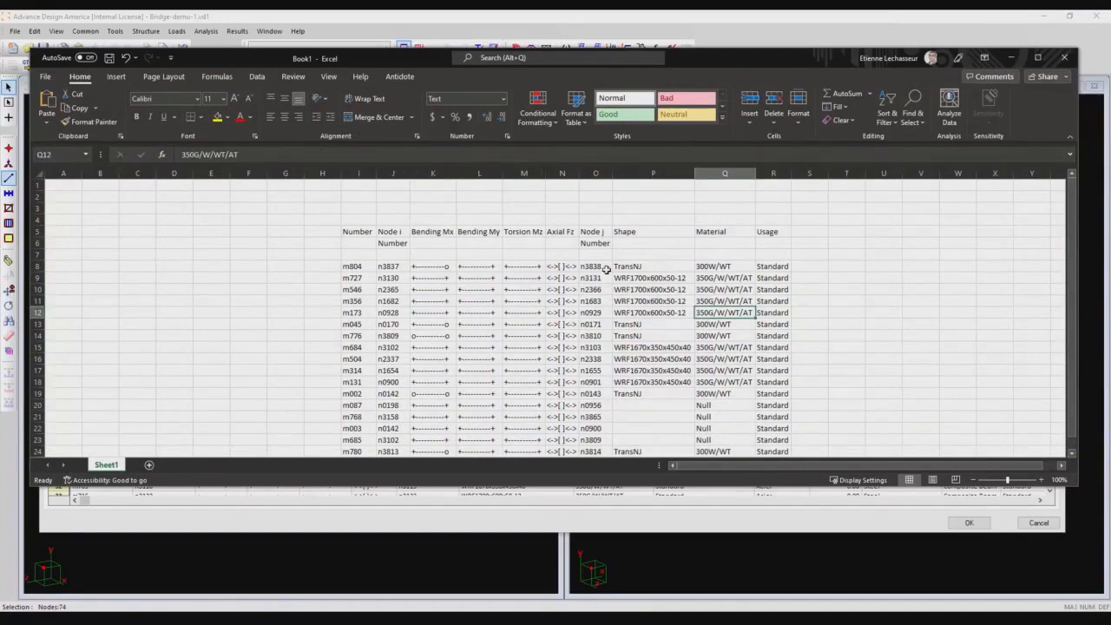
# Copy member m804's Bending Mx release symbol from Excel into the Bending Mx cells of members m504, m314 and m131 in the Members spreadsheet
pyautogui.moveTo(427, 63)
pyautogui.mouseDown()
pyautogui.moveTo(739, 172)
pyautogui.moveTo(682, 128)
pyautogui.mouseUp()
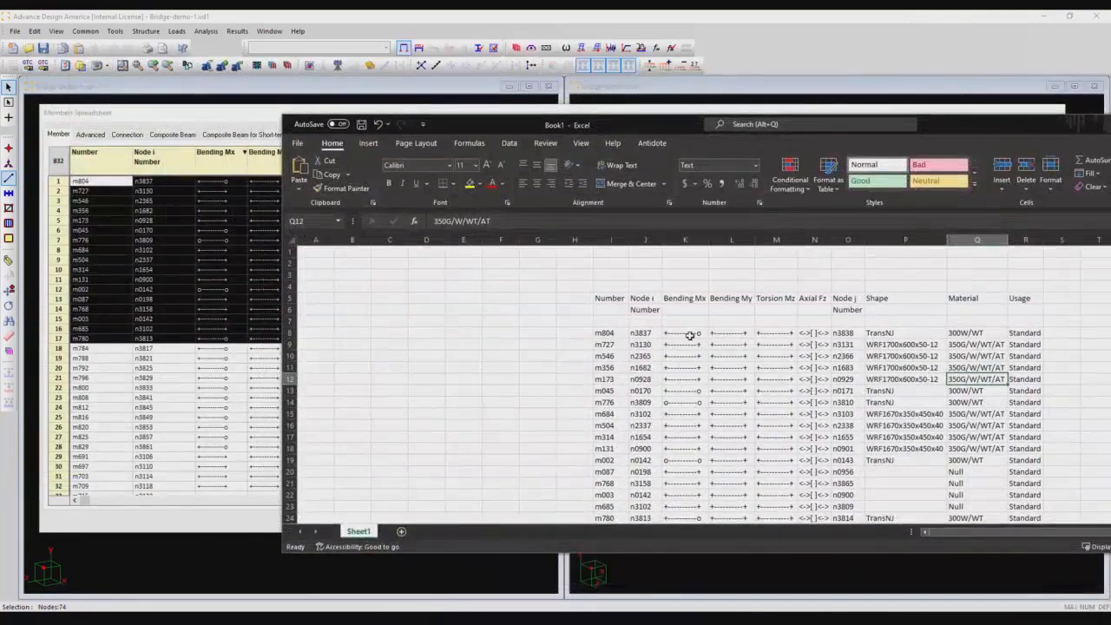
pyautogui.click(684, 335)
pyautogui.hotkey('ctrl', 'c')
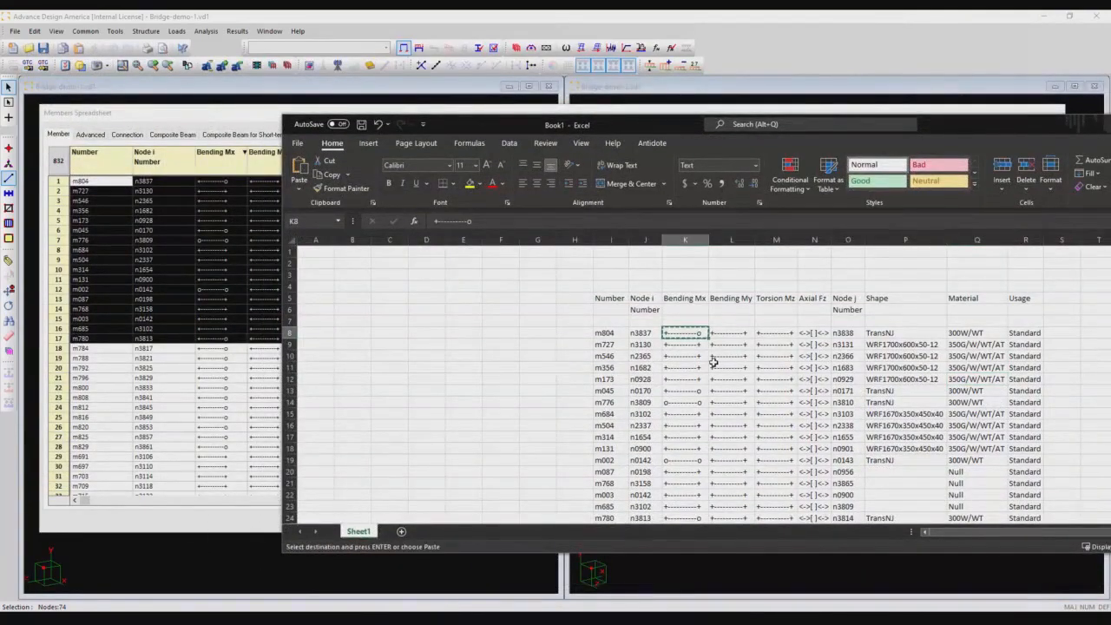
pyautogui.click(229, 372)
pyautogui.click(221, 263)
pyautogui.press('Down')
pyautogui.press('Down')
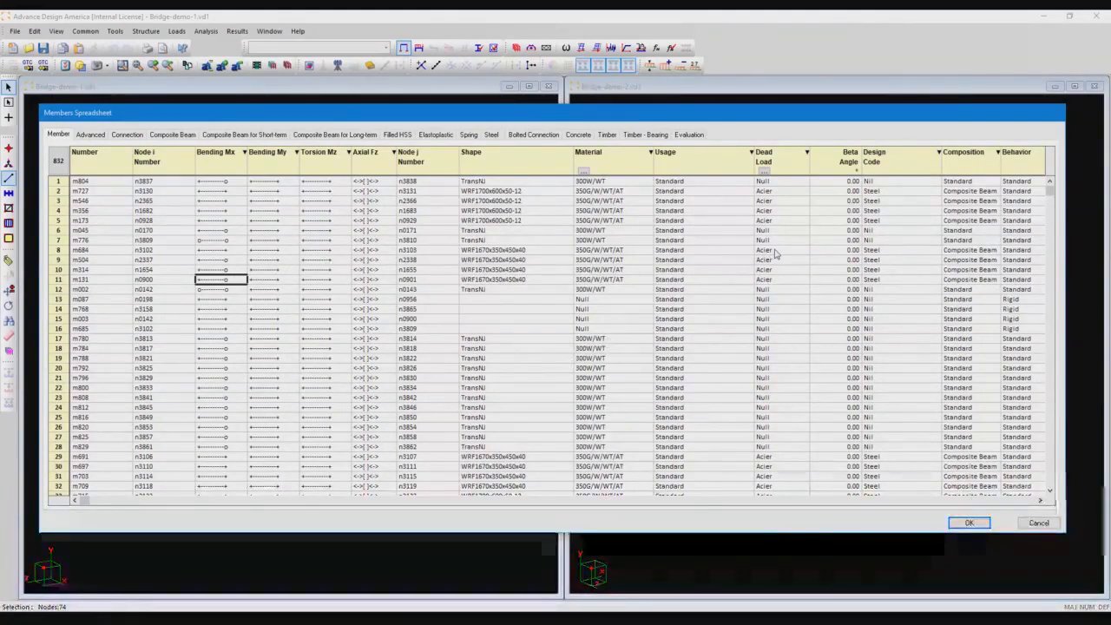
# Select the contiguous Shape cells identical to member m727's WRF1700x600x50-12 section in rows 2 to 5
pyautogui.click(514, 192)
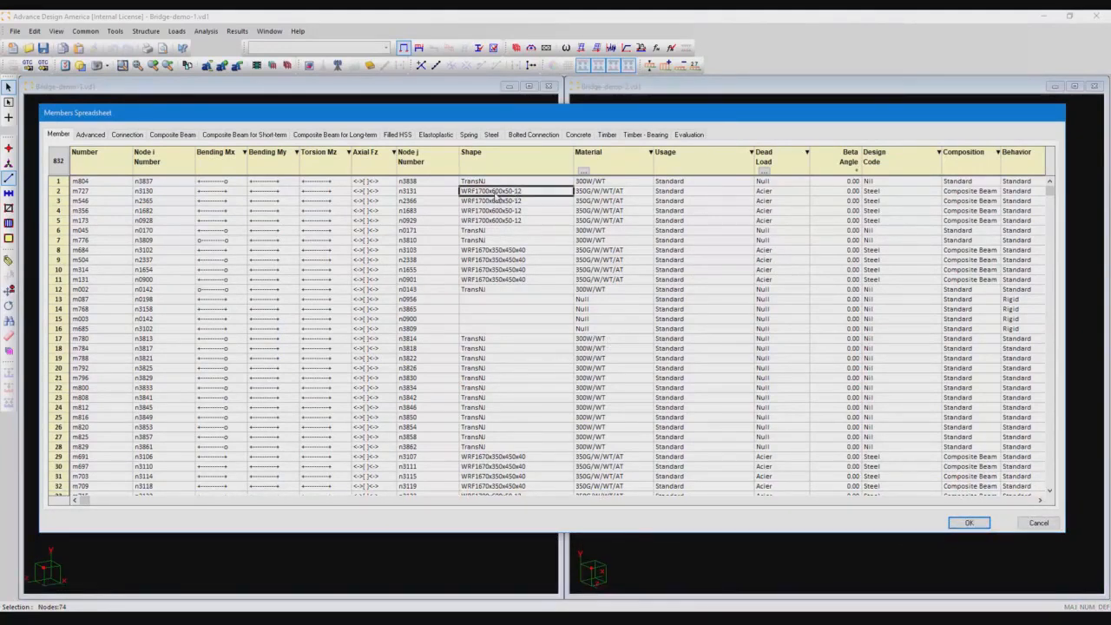
pyautogui.rightClick(496, 197)
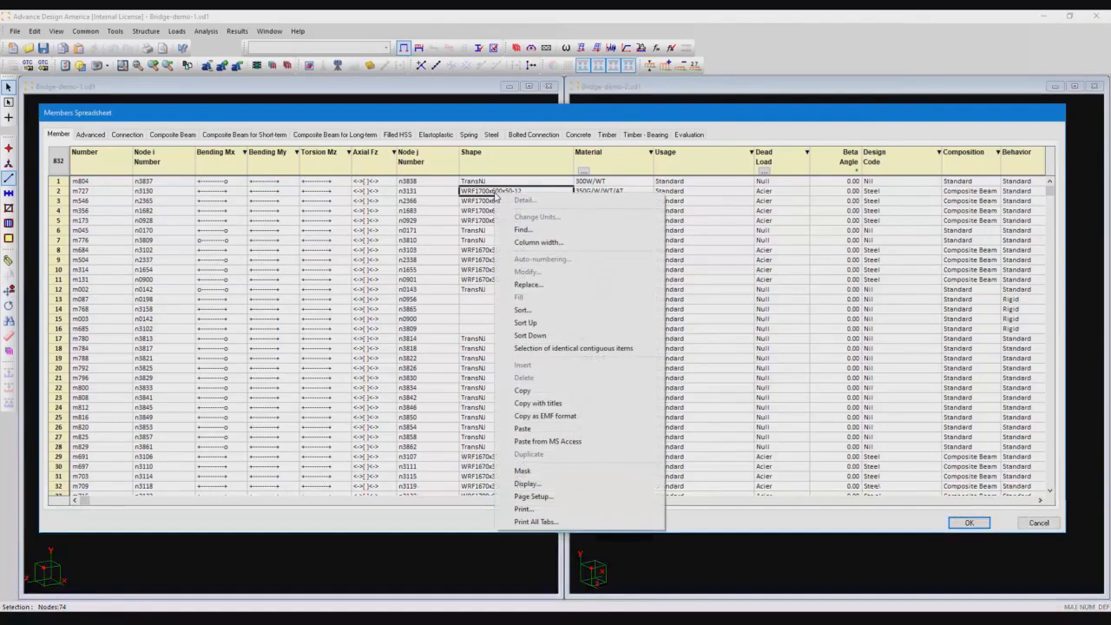
pyautogui.click(489, 210)
pyautogui.click(492, 192)
pyautogui.rightClick(492, 193)
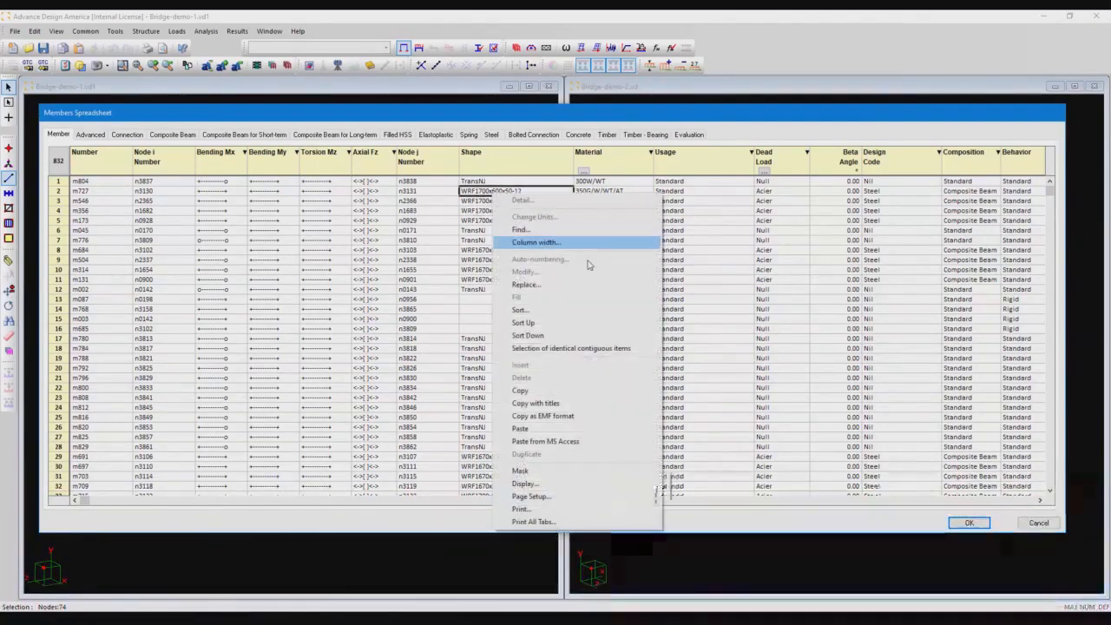
pyautogui.click(595, 351)
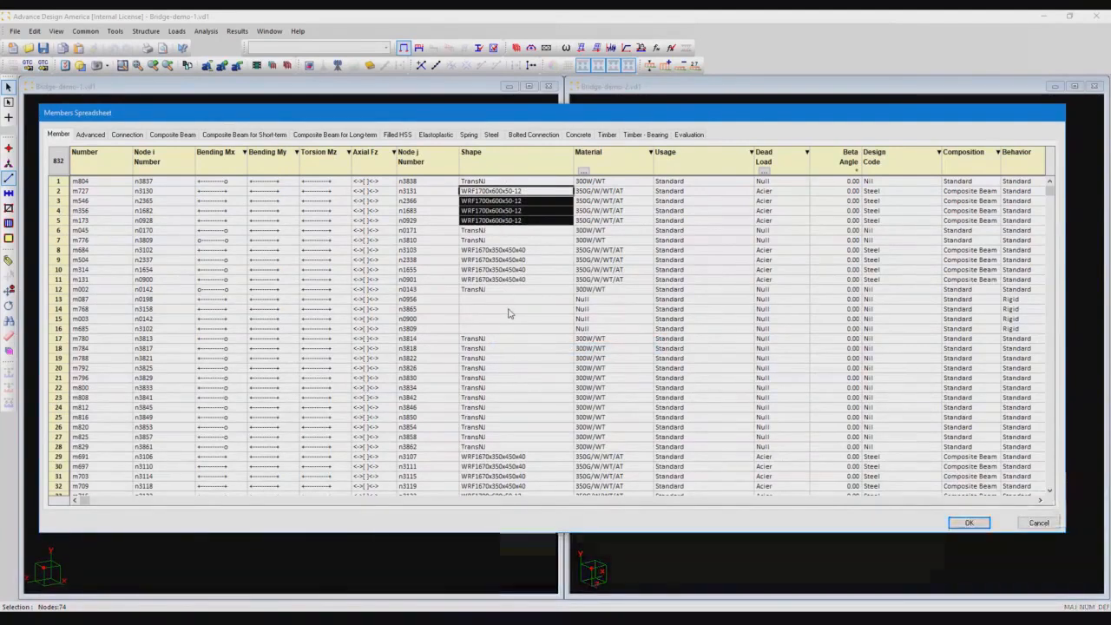
# Replace the shape of the selected members with the square HSS section HS406x406x16
pyautogui.rightClick(506, 206)
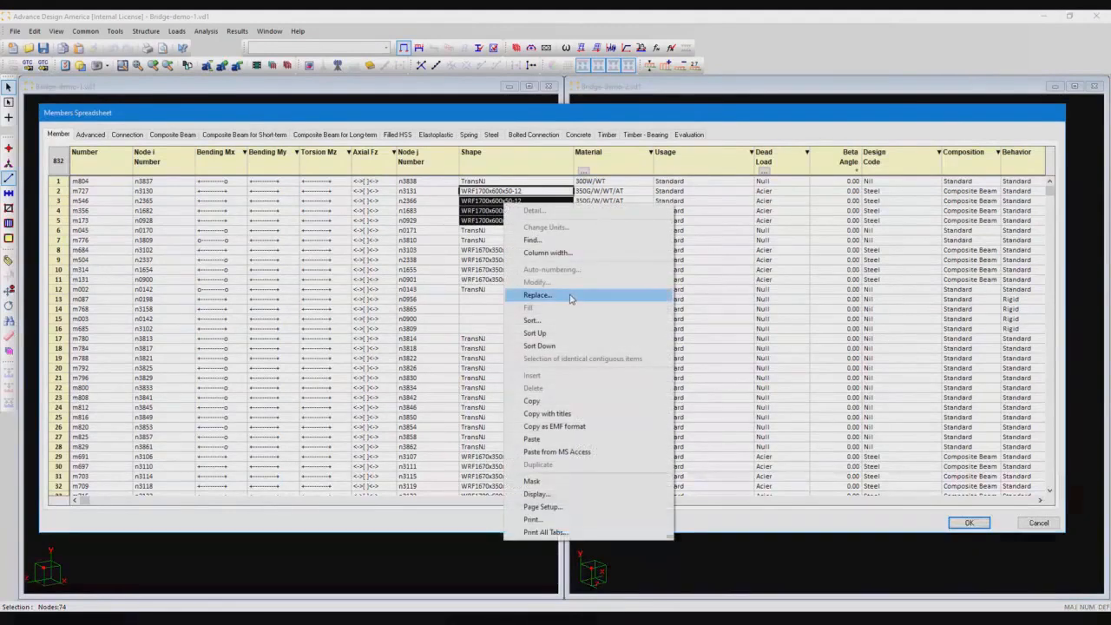
pyautogui.click(570, 299)
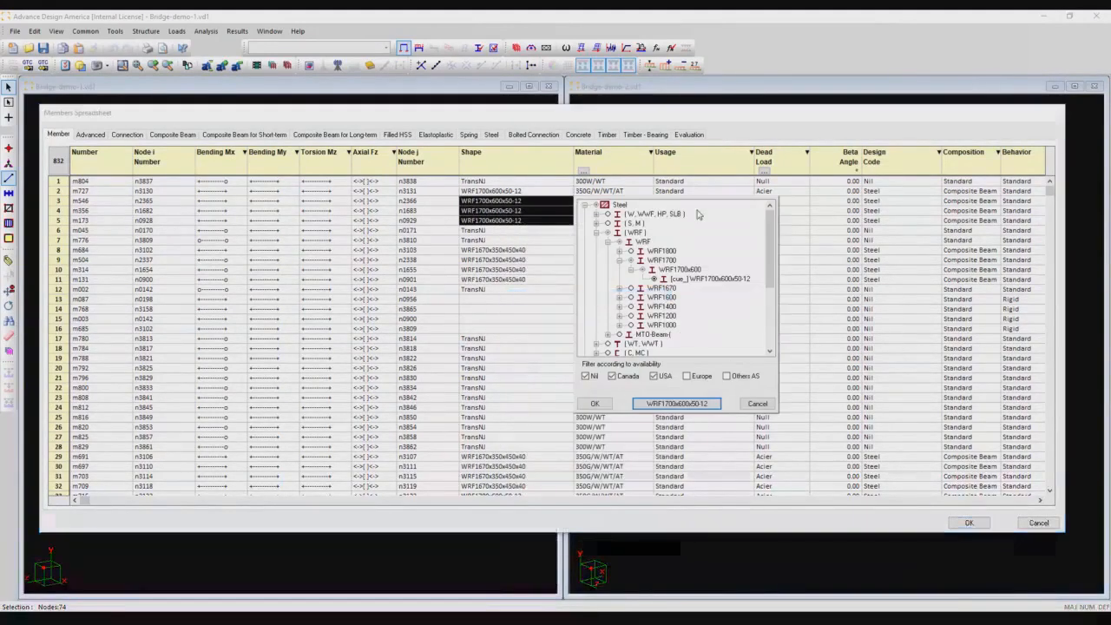
pyautogui.moveTo(772, 269)
pyautogui.mouseDown()
pyautogui.moveTo(771, 295)
pyautogui.moveTo(772, 264)
pyautogui.mouseUp()
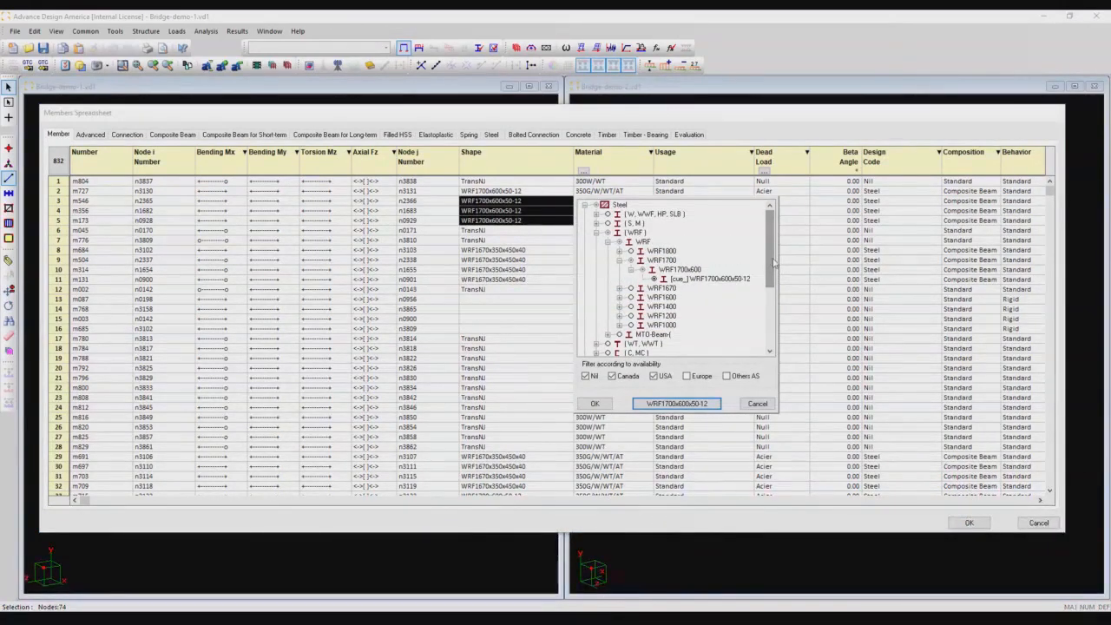
pyautogui.click(633, 270)
pyautogui.click(631, 270)
pyautogui.click(619, 260)
pyautogui.click(606, 242)
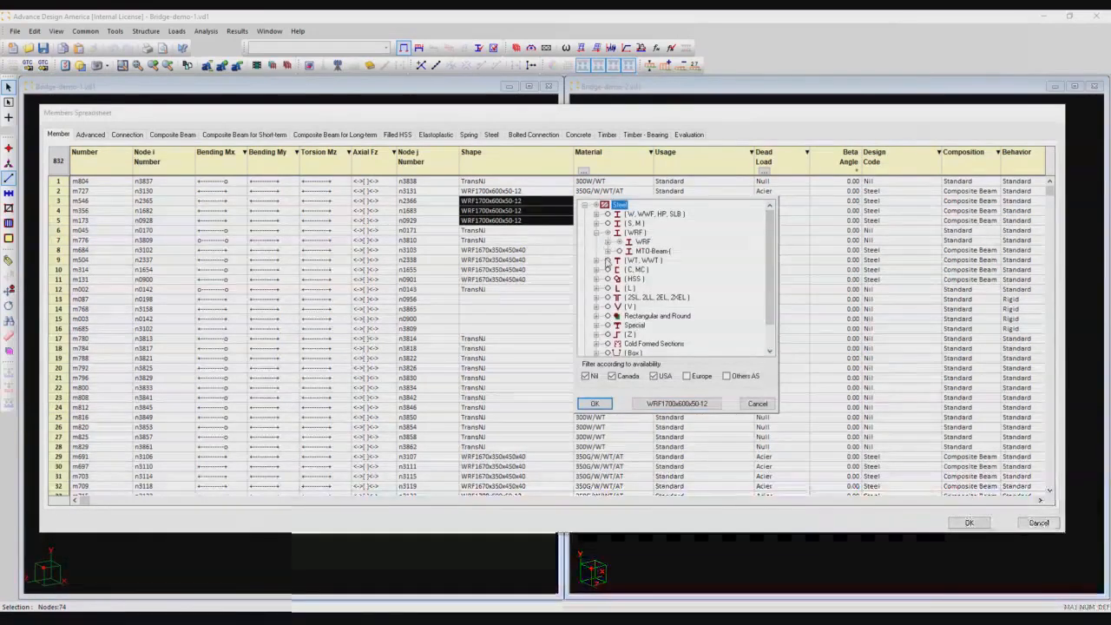
pyautogui.click(597, 279)
pyautogui.click(608, 290)
pyautogui.click(619, 278)
pyautogui.doubleClick(643, 290)
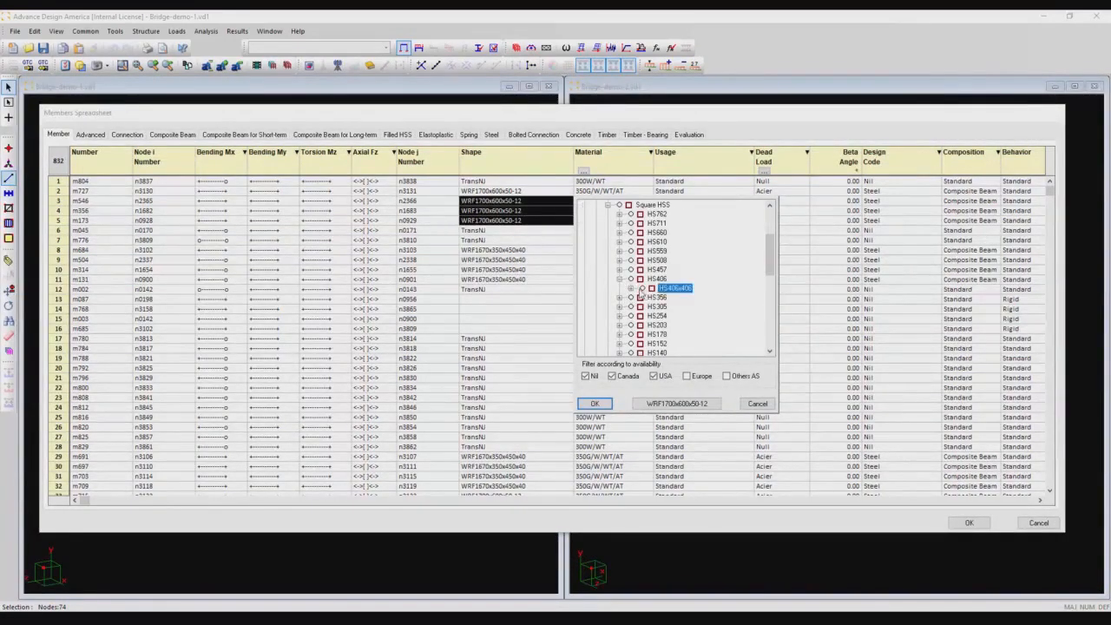
pyautogui.click(661, 299)
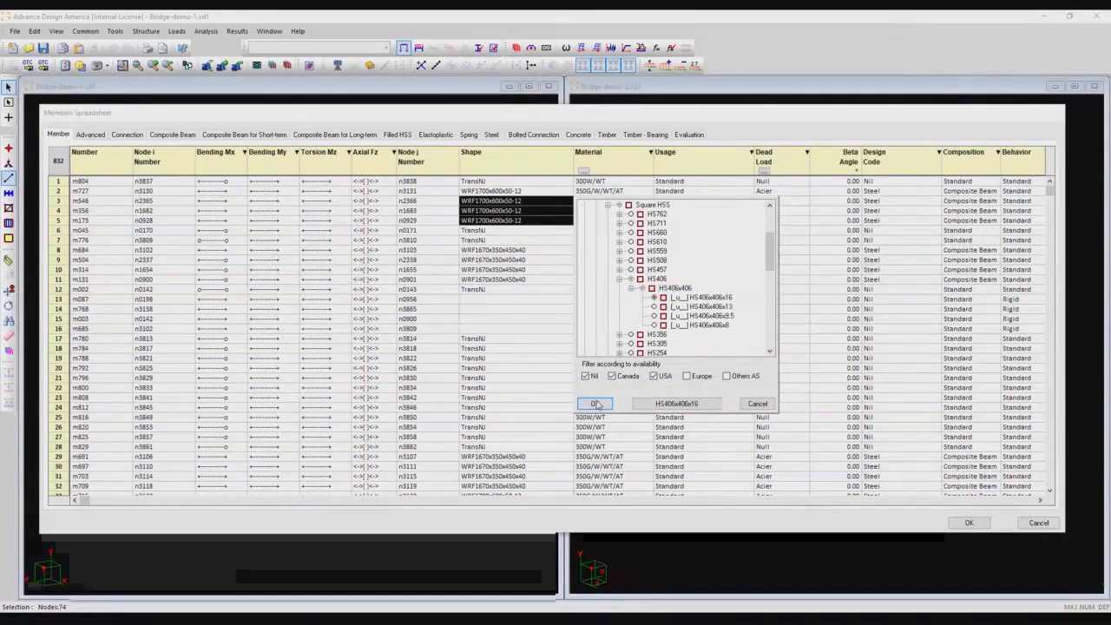
pyautogui.click(596, 404)
pyautogui.click(521, 251)
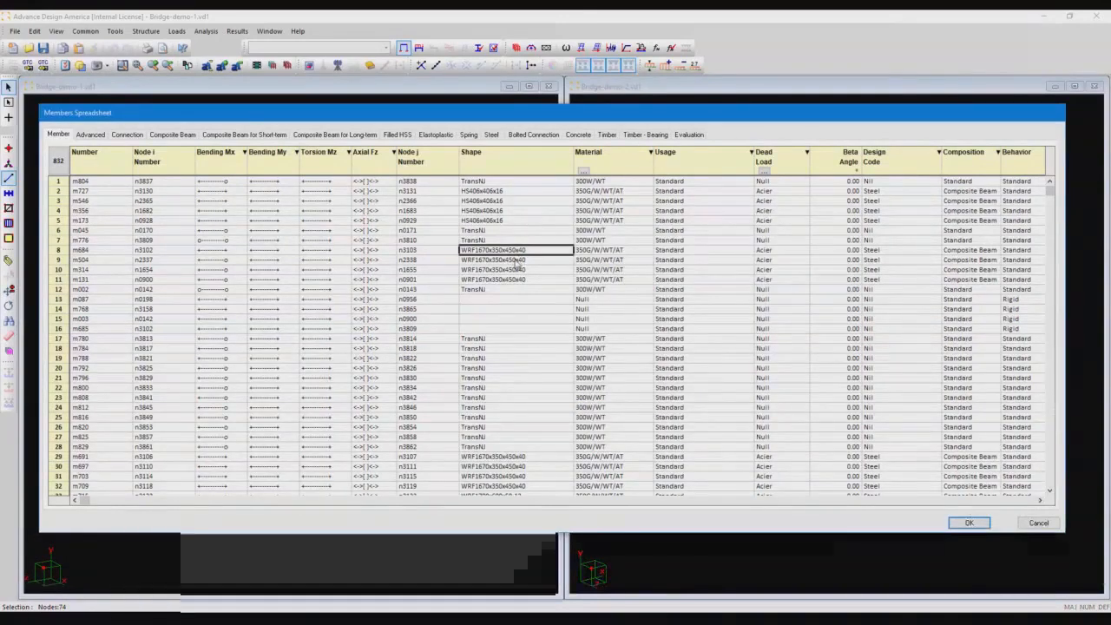
pyautogui.press('Down')
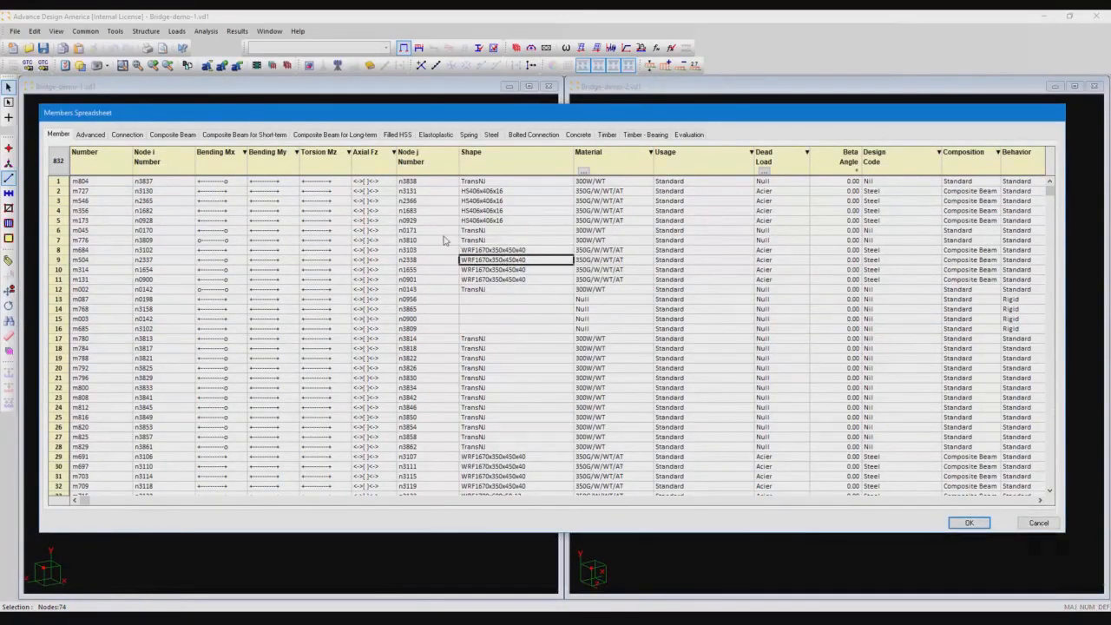
# Add 15 degrees to the Beta Angle of members in rows 6 to 11 with the arithmetic Addition operation
pyautogui.moveTo(841, 230); pyautogui.dragTo(848, 282)
pyautogui.rightClick(853, 252)
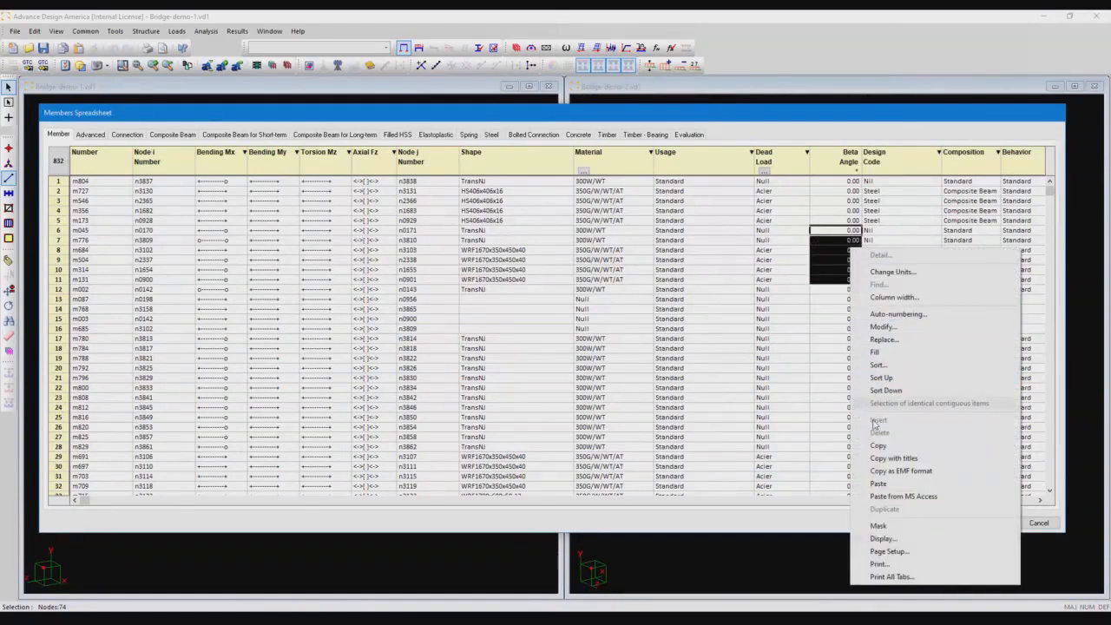
pyautogui.click(923, 327)
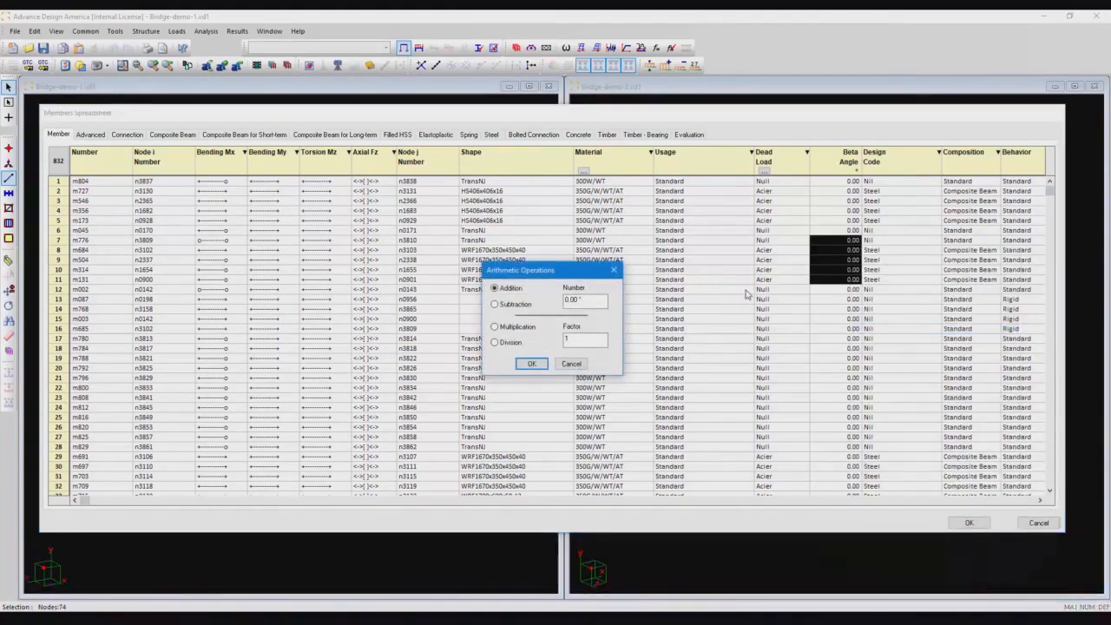
pyautogui.moveTo(546, 274); pyautogui.dragTo(536, 274)
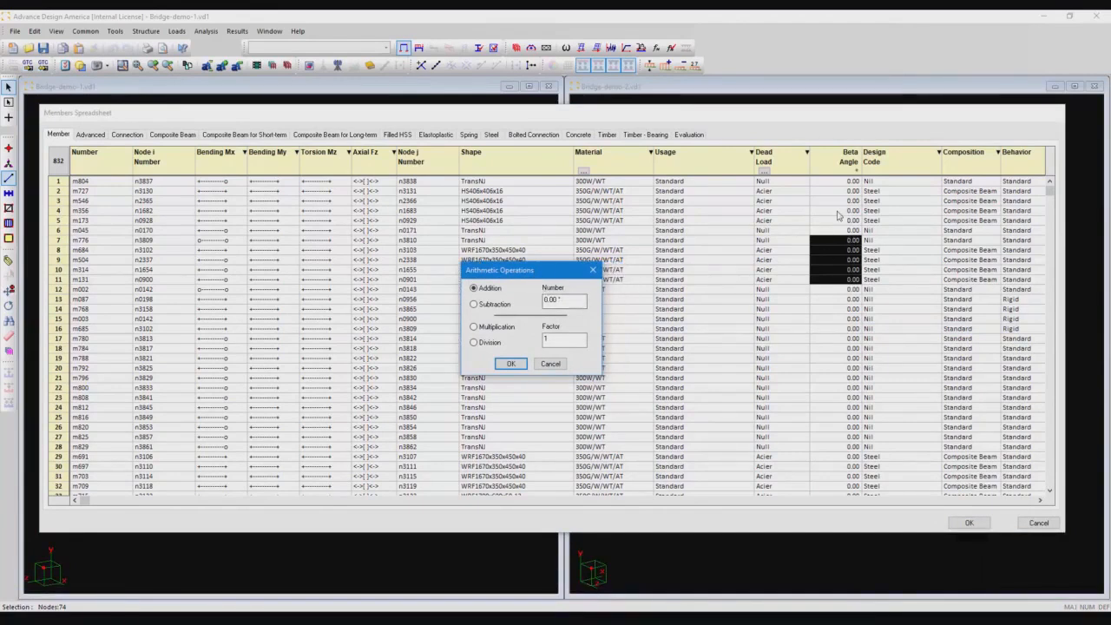
pyautogui.click(486, 304)
pyautogui.click(484, 342)
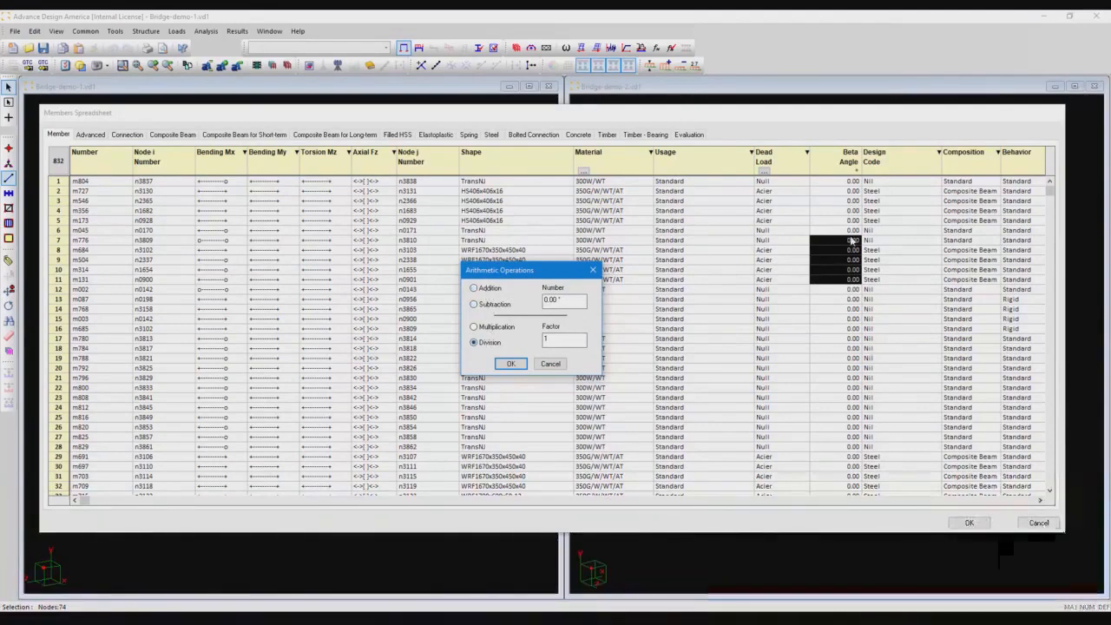
pyautogui.click(491, 290)
pyautogui.moveTo(568, 300); pyautogui.dragTo(476, 279)
pyautogui.write('1')
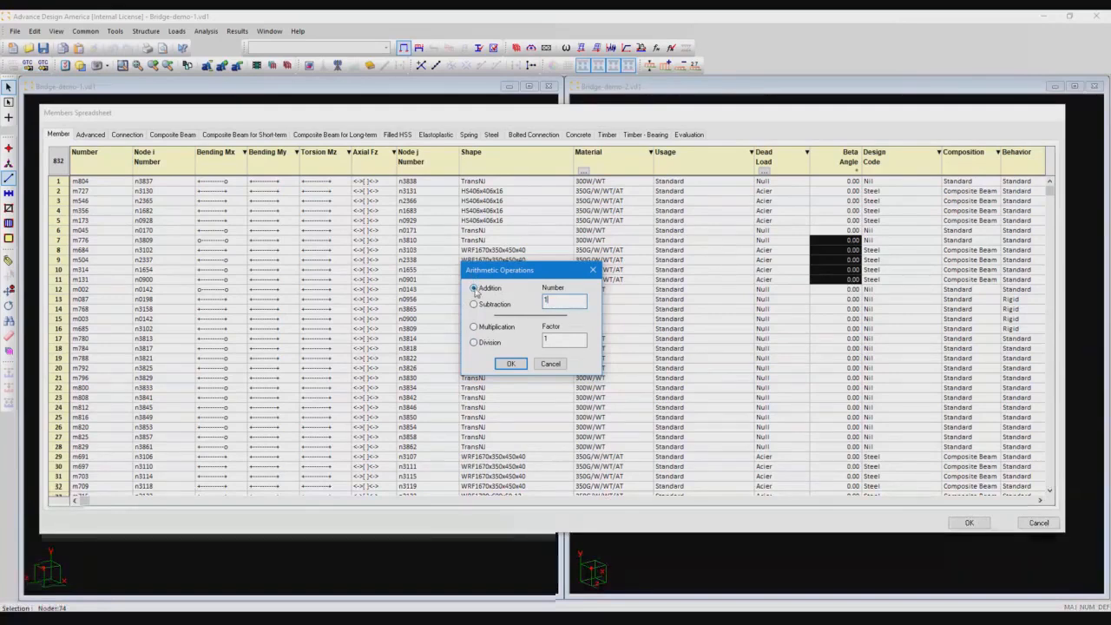
pyautogui.write('5')
pyautogui.click(510, 363)
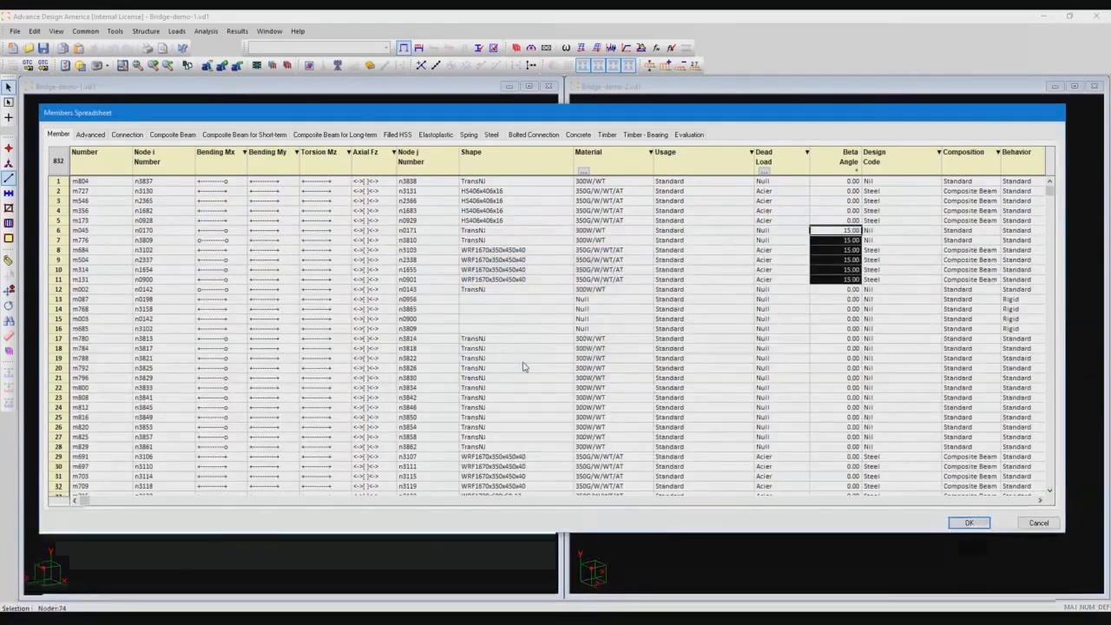
pyautogui.click(831, 278)
pyautogui.click(840, 220)
pyautogui.click(839, 230)
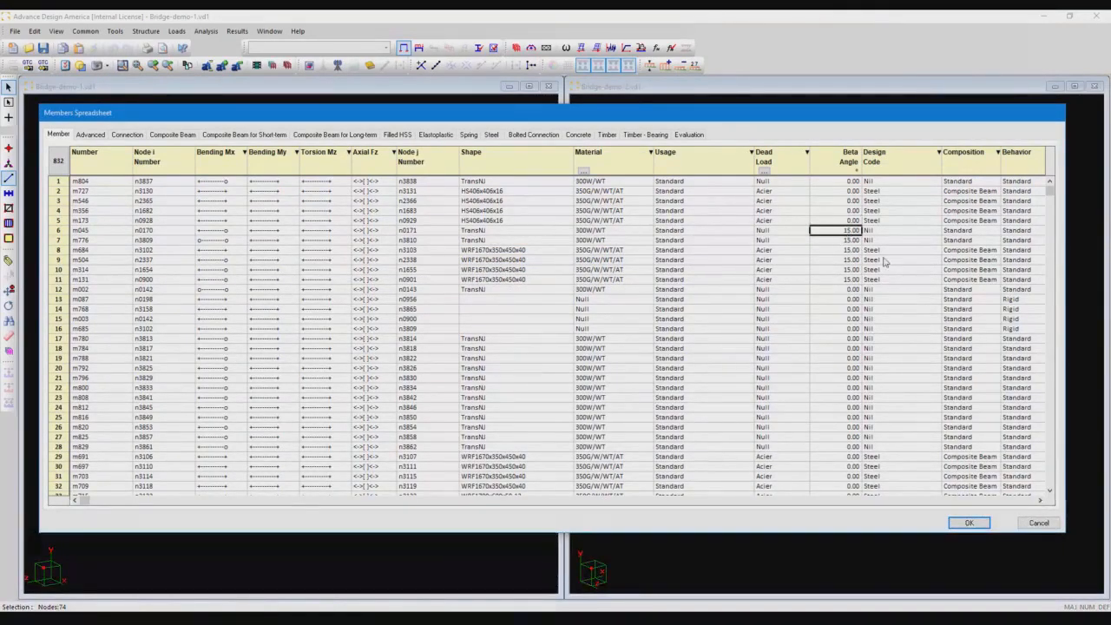
# Accept the Members spreadsheet changes and open the Nodes spreadsheet for Bridge-demo-1
pyautogui.click(969, 522)
pyautogui.click(7, 148)
pyautogui.doubleClick(172, 327)
# Change the node coordinate units to inches with 0 decimals
pyautogui.click(484, 154)
pyautogui.rightClick(485, 154)
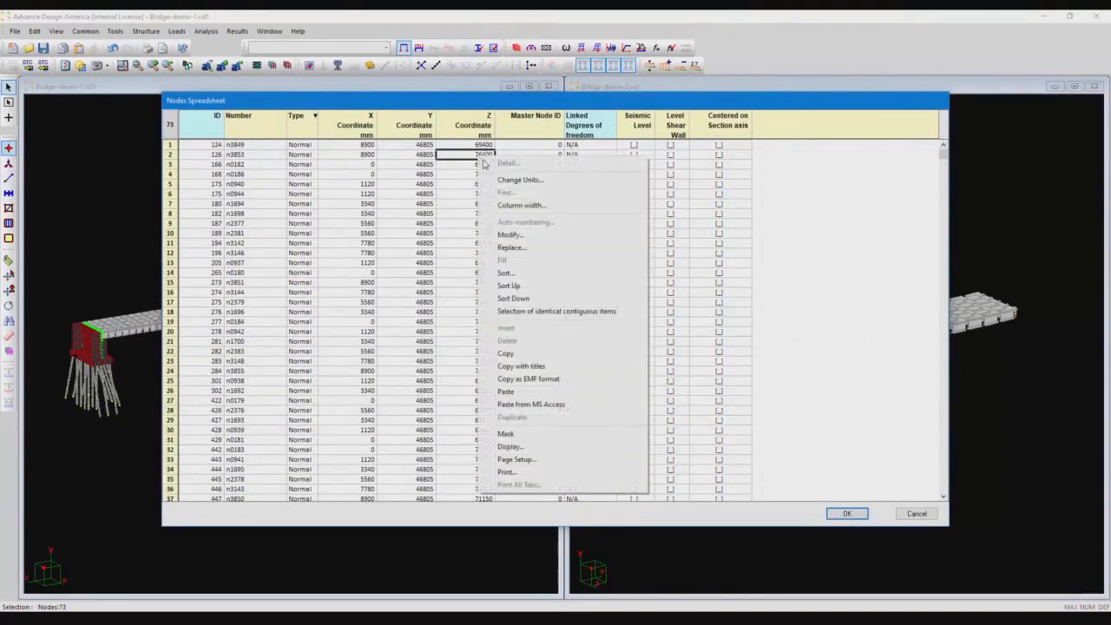
pyautogui.click(556, 181)
pyautogui.click(546, 314)
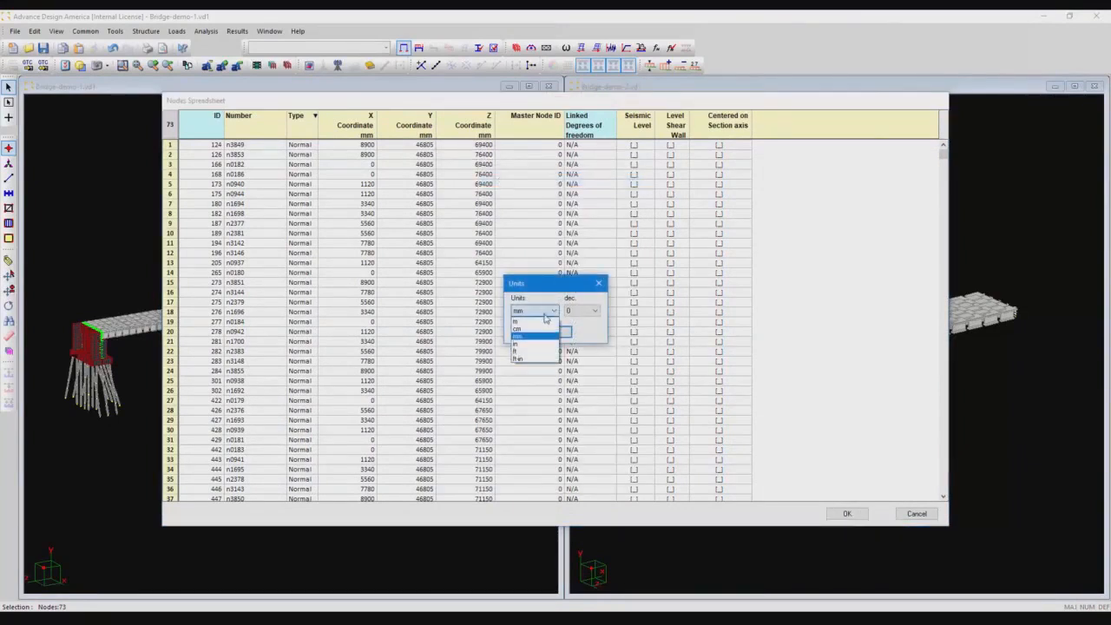
pyautogui.click(537, 347)
pyautogui.click(555, 333)
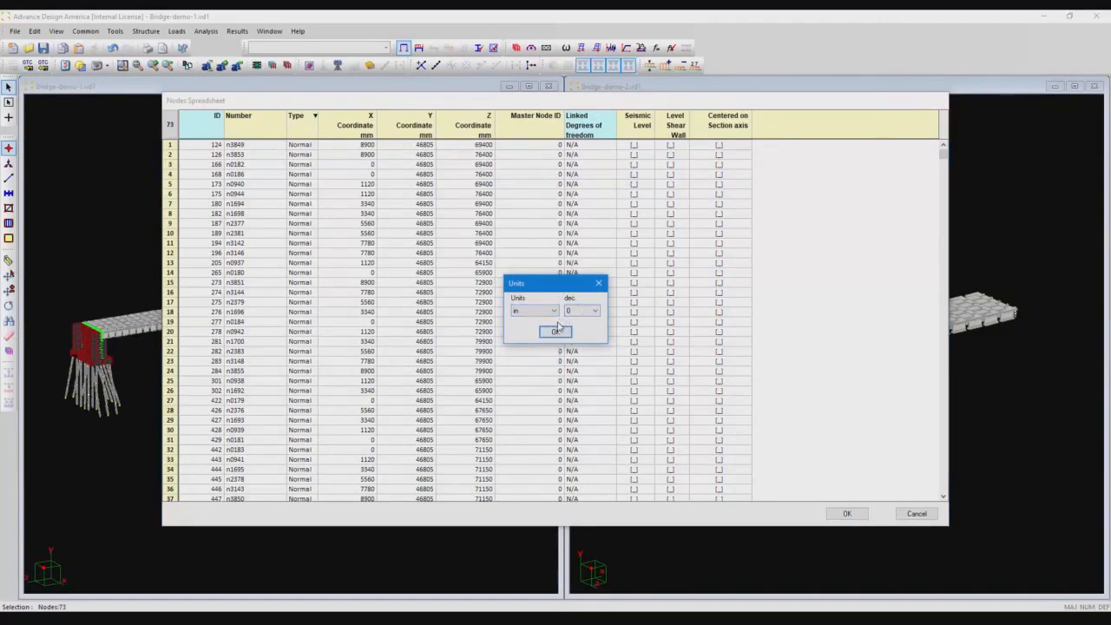
pyautogui.click(556, 333)
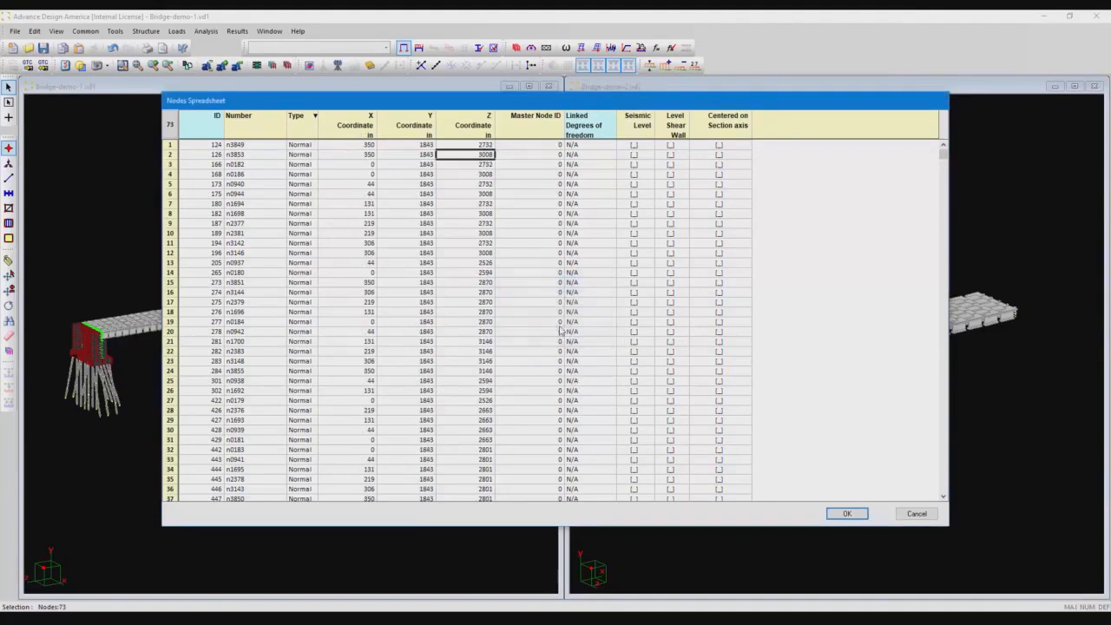
# Change the node coordinate units to metres with 2 decimals and accept the Nodes spreadsheet
pyautogui.rightClick(472, 155)
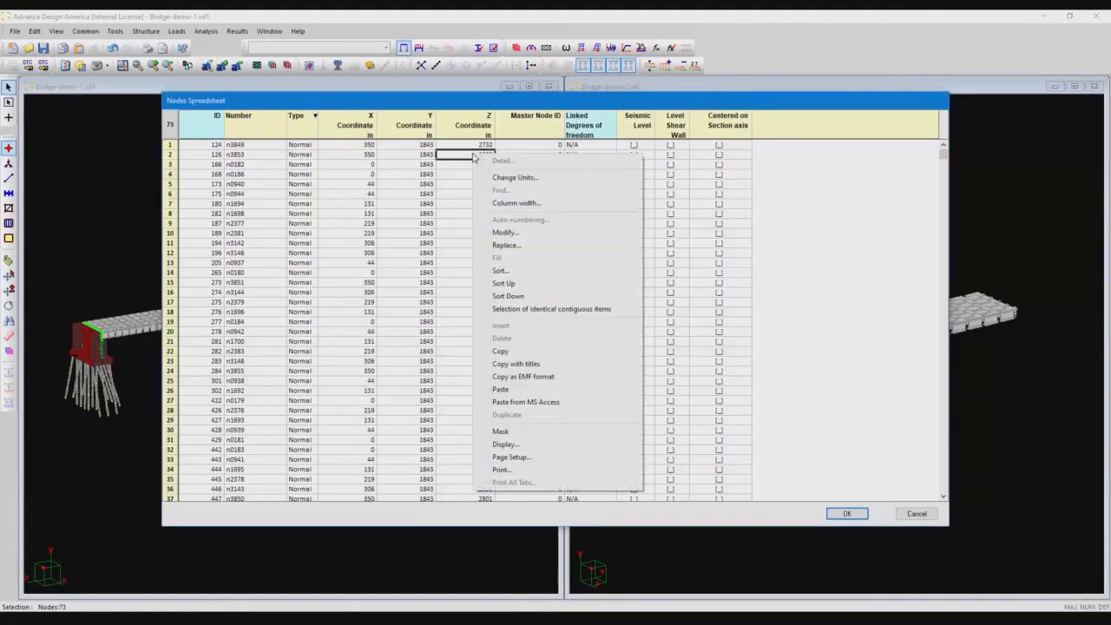
pyautogui.click(516, 177)
pyautogui.click(547, 310)
pyautogui.click(534, 332)
pyautogui.click(578, 311)
pyautogui.click(577, 342)
pyautogui.click(554, 332)
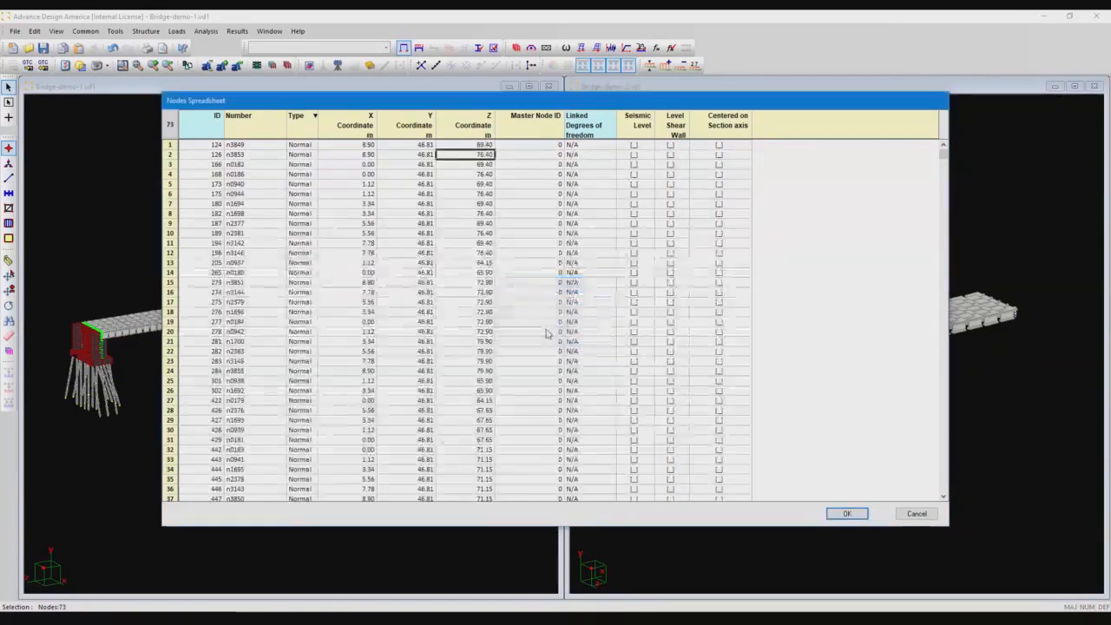
pyautogui.press('Return')
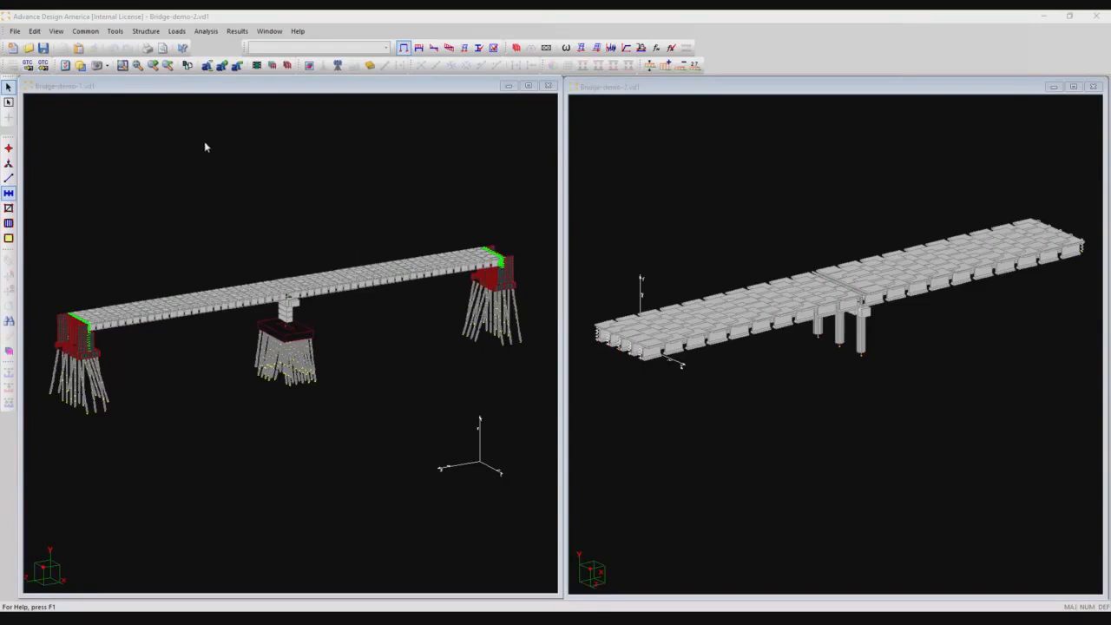
# Open the load case definitions for Bridge-demo-2 and examine the types available for CPCI Girder and assigned to the Haunch, Asphalt and Braking cases
pyautogui.click(176, 31)
pyautogui.moveTo(187, 48)
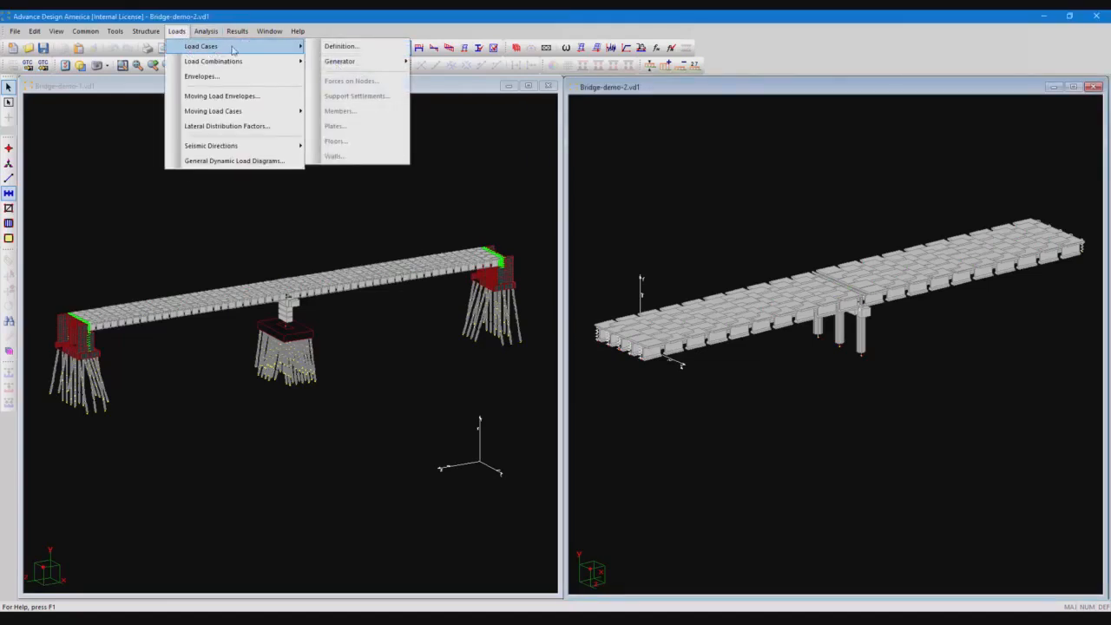
pyautogui.click(364, 50)
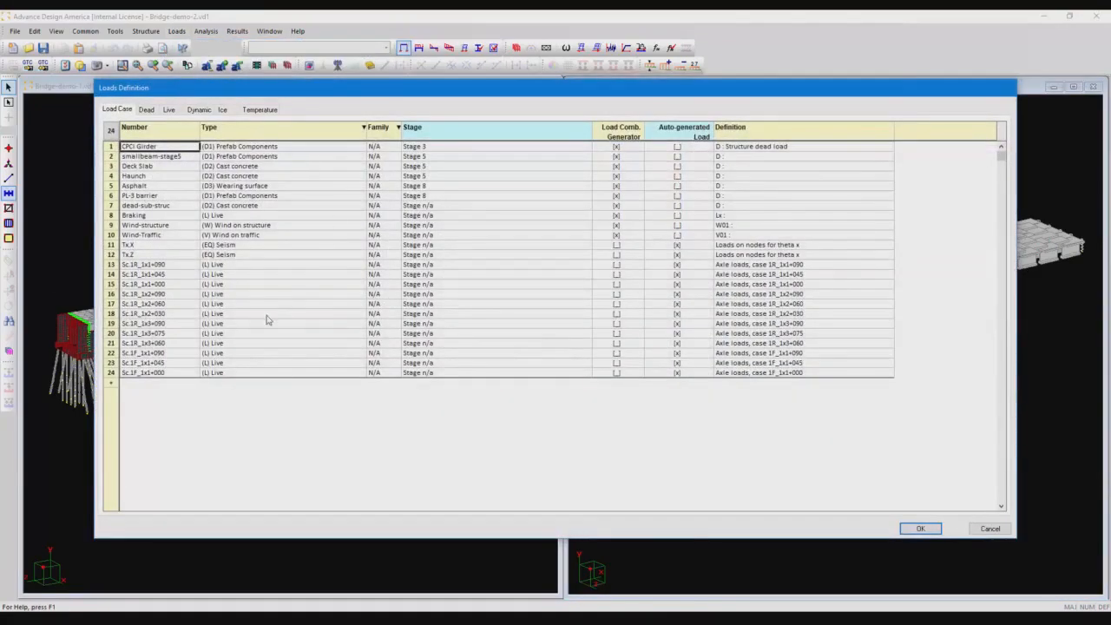
pyautogui.moveTo(320, 96); pyautogui.dragTo(313, 109)
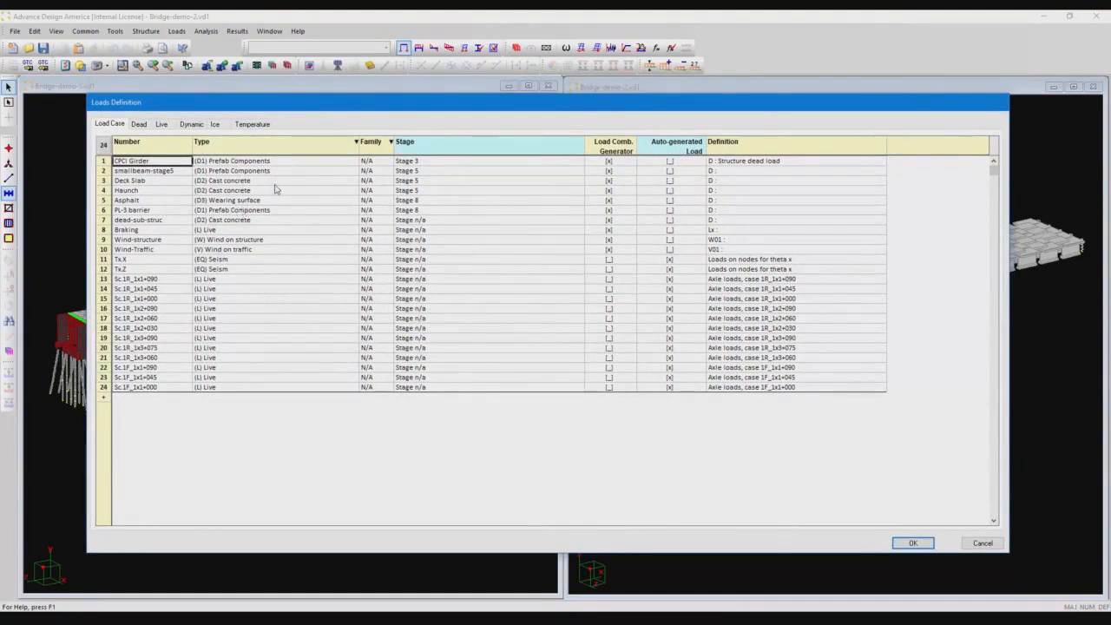
pyautogui.click(279, 164)
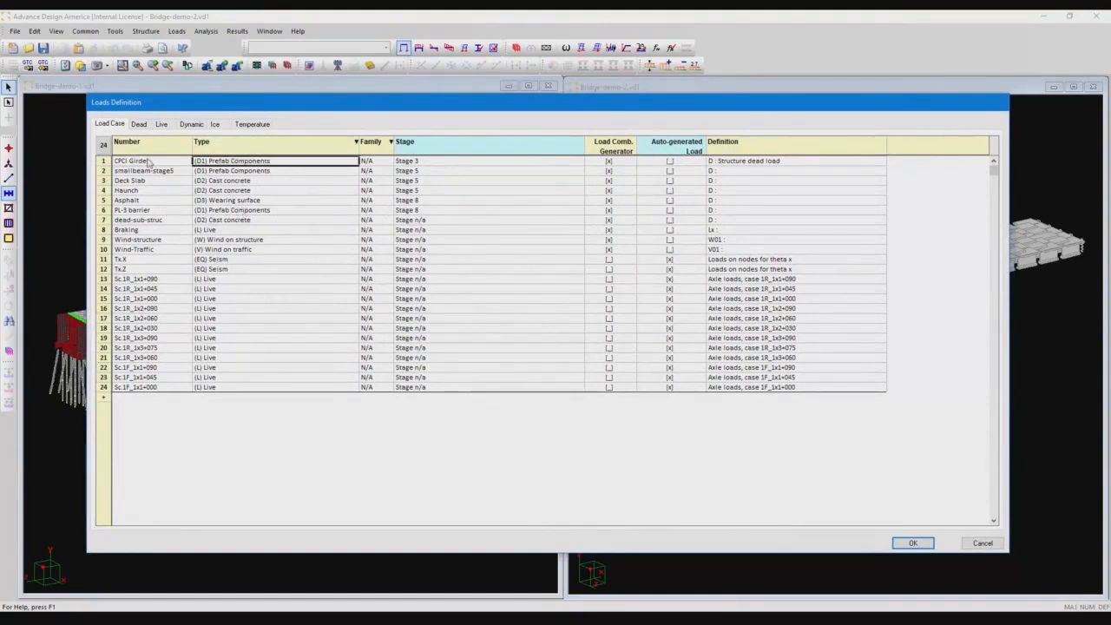
pyautogui.click(353, 162)
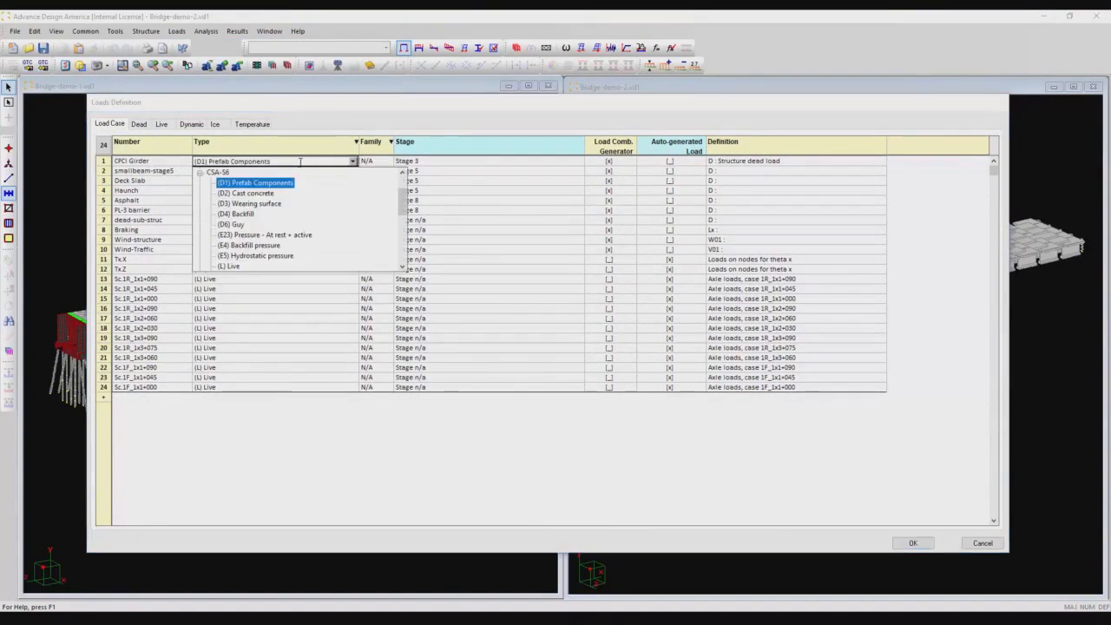
pyautogui.click(476, 188)
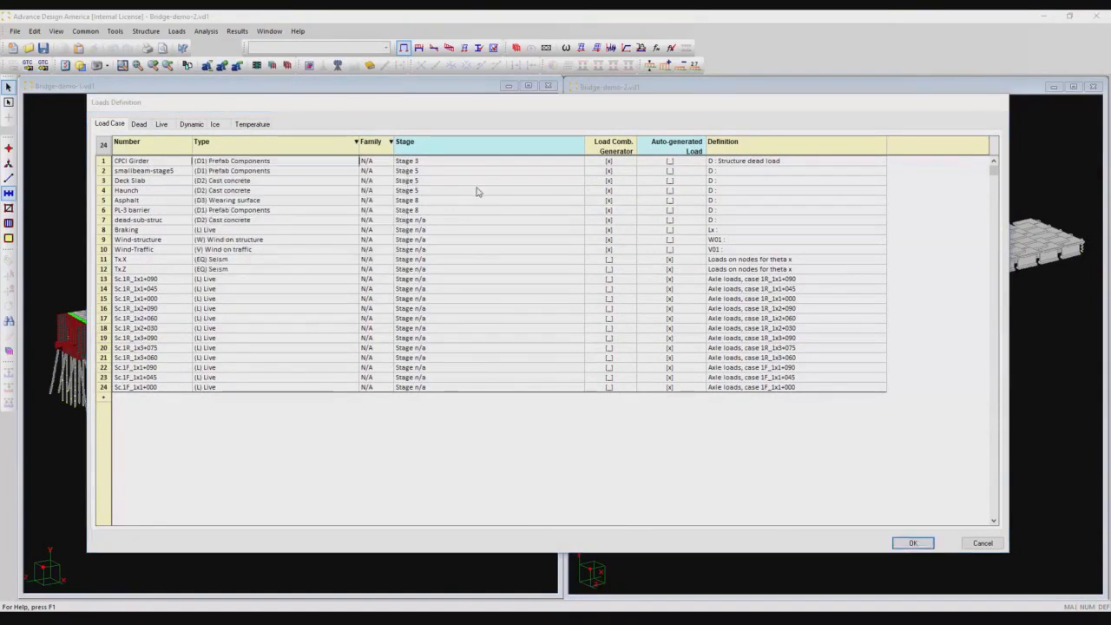
pyautogui.click(277, 193)
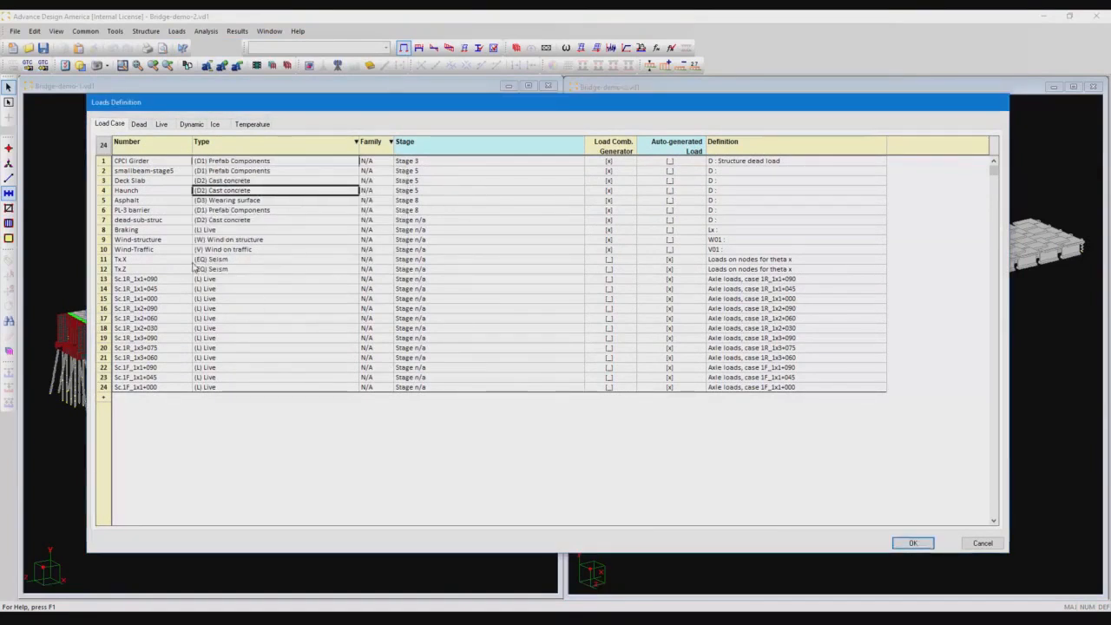
pyautogui.click(257, 202)
pyautogui.click(249, 230)
# Add a new load case in row 25 and browse the CSA-S6 load types without choosing one
pyautogui.click(103, 397)
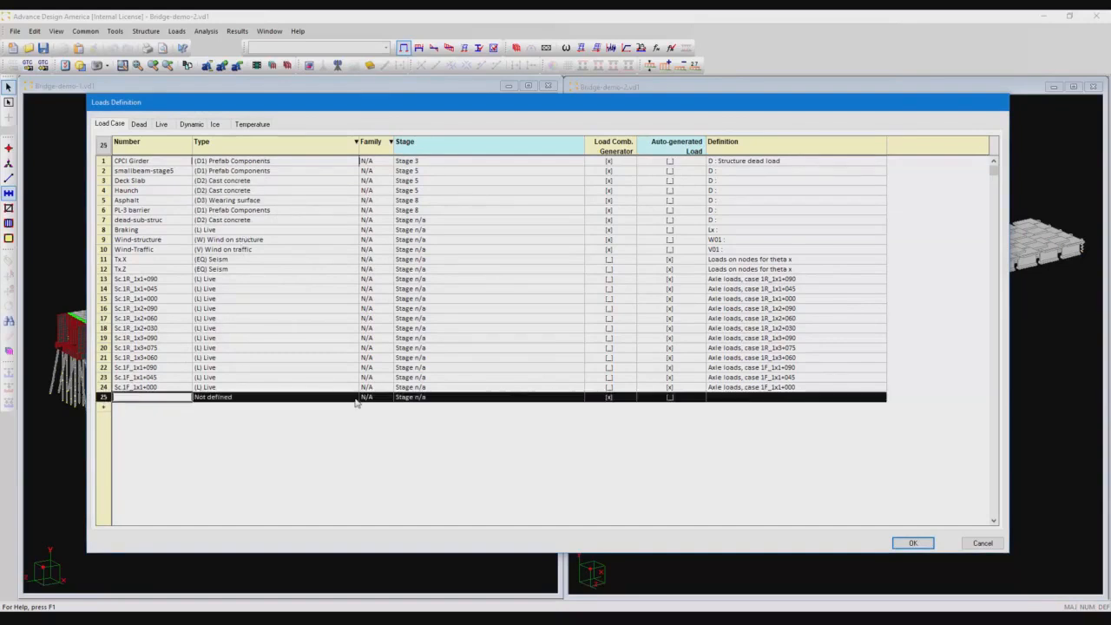
pyautogui.click(293, 397)
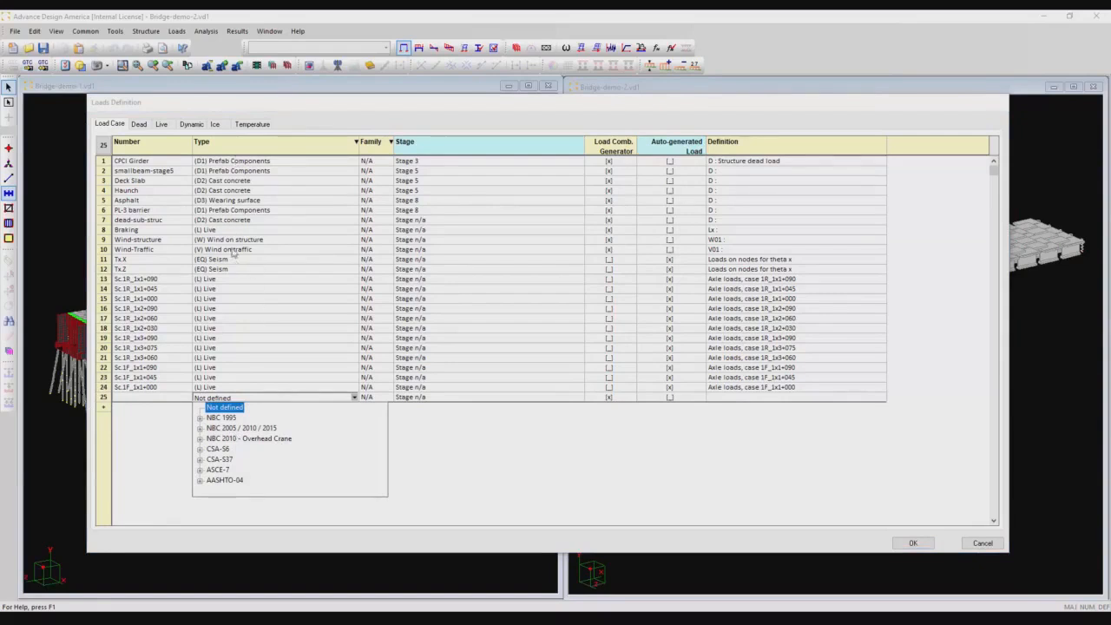
pyautogui.click(200, 448)
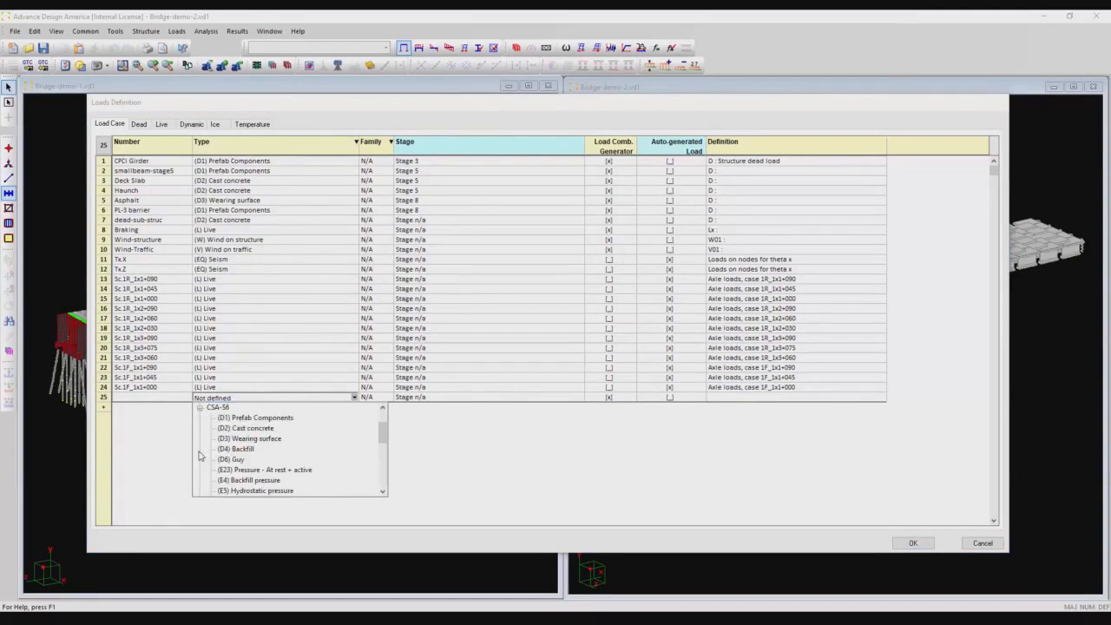
pyautogui.moveTo(385, 437)
pyautogui.mouseDown()
pyautogui.moveTo(387, 476)
pyautogui.moveTo(396, 432)
pyautogui.mouseUp()
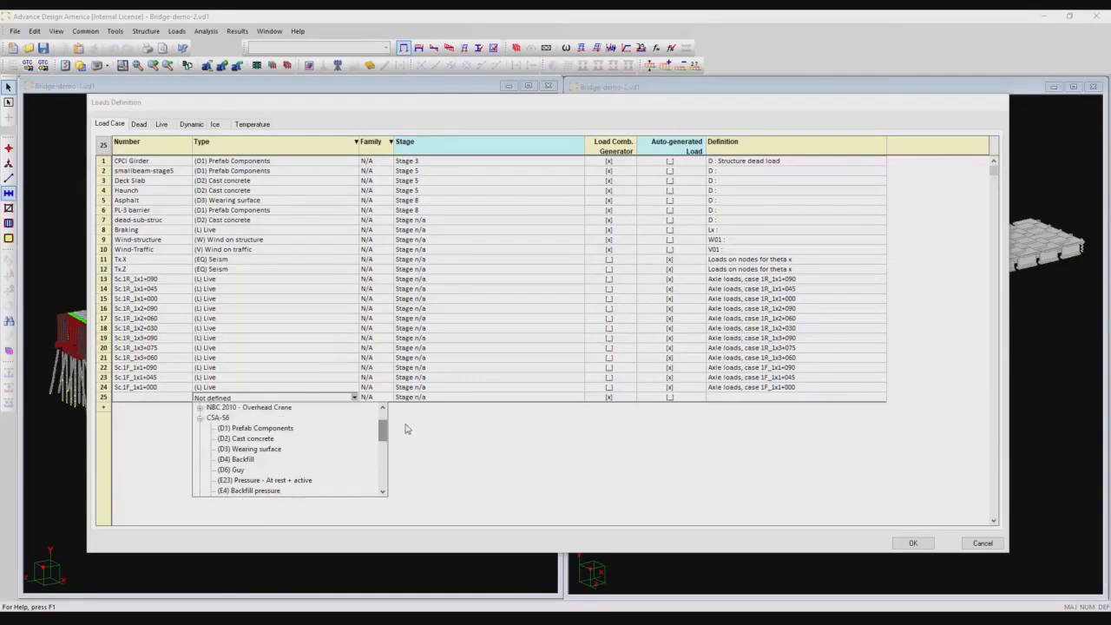
pyautogui.click(584, 459)
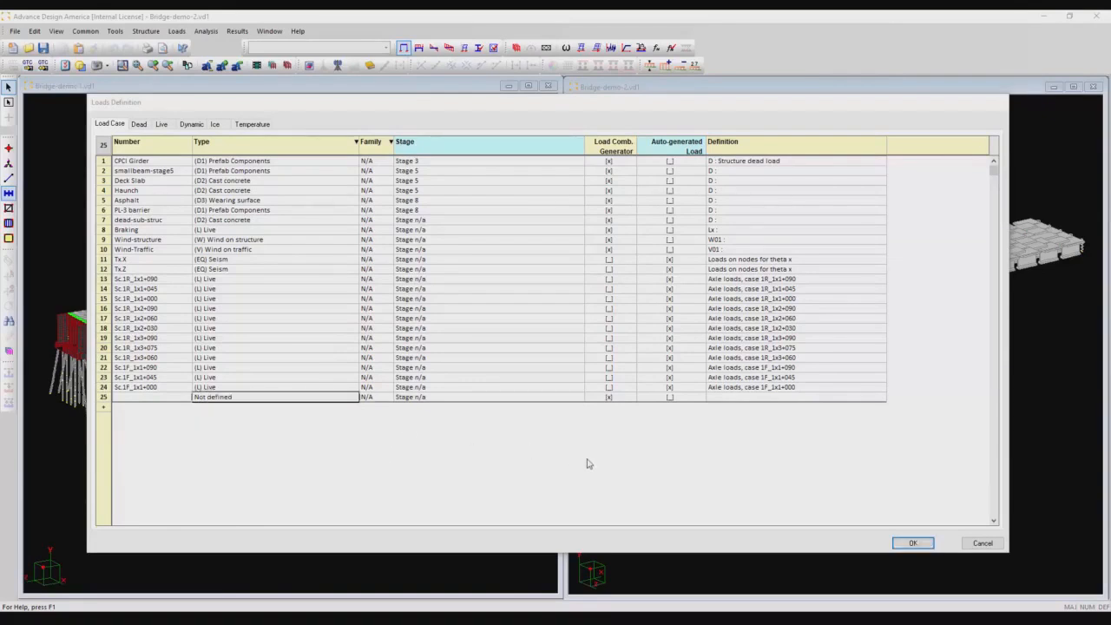
# Examine the construction stages and load types assigned to the dead load cases in rows 1 to 7
pyautogui.click(453, 171)
pyautogui.press('Down')
pyautogui.press('Down')
pyautogui.press('Down')
pyautogui.press('Down')
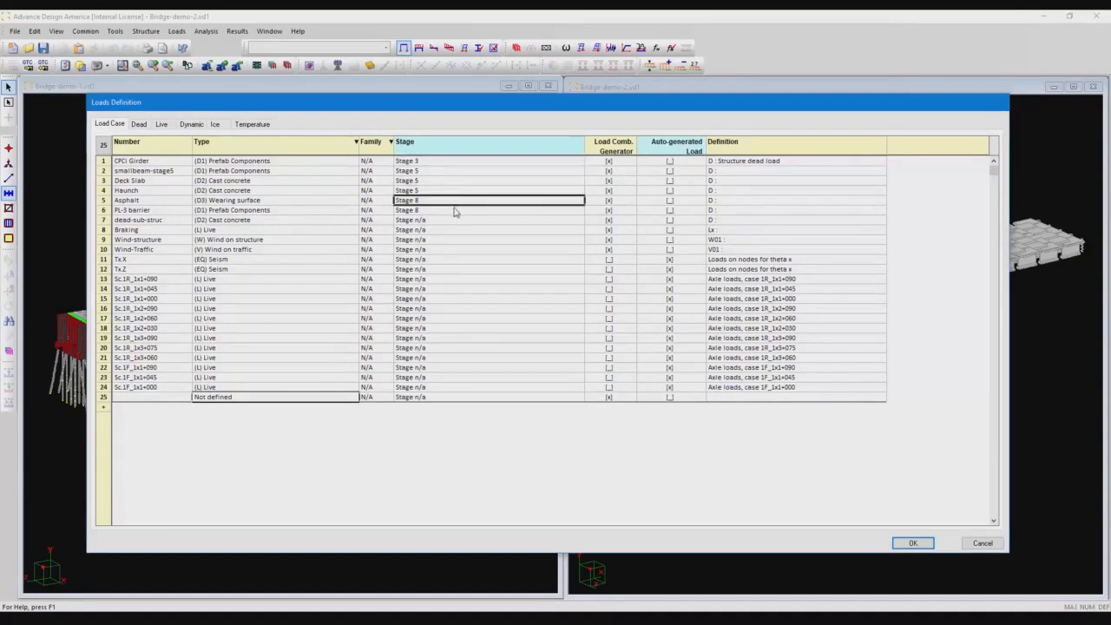
pyautogui.moveTo(224, 165); pyautogui.dragTo(295, 214)
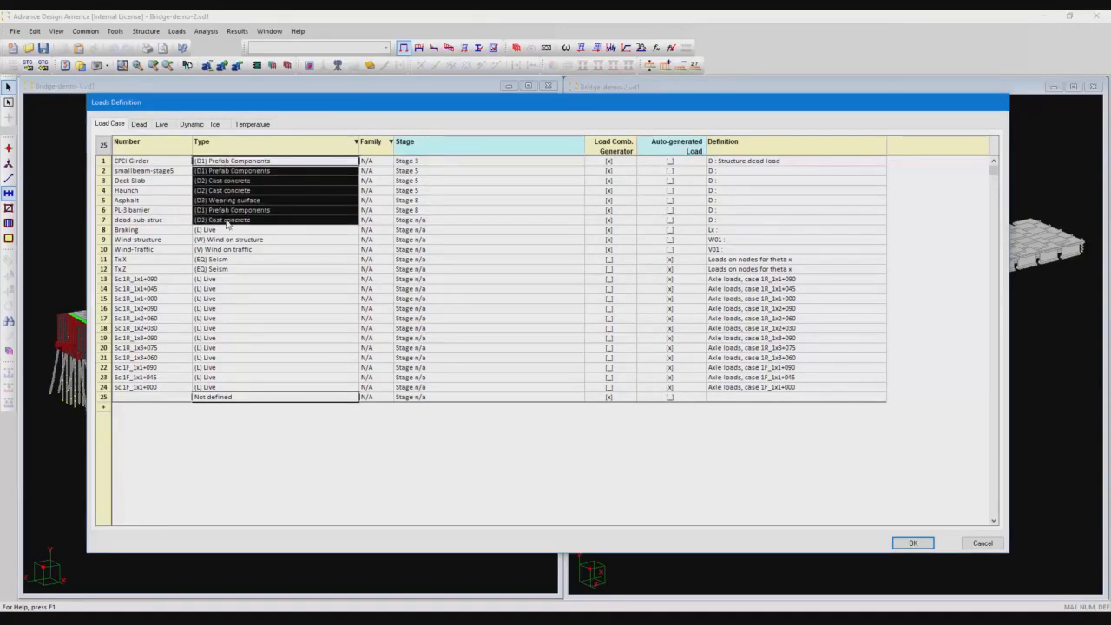
pyautogui.click(451, 210)
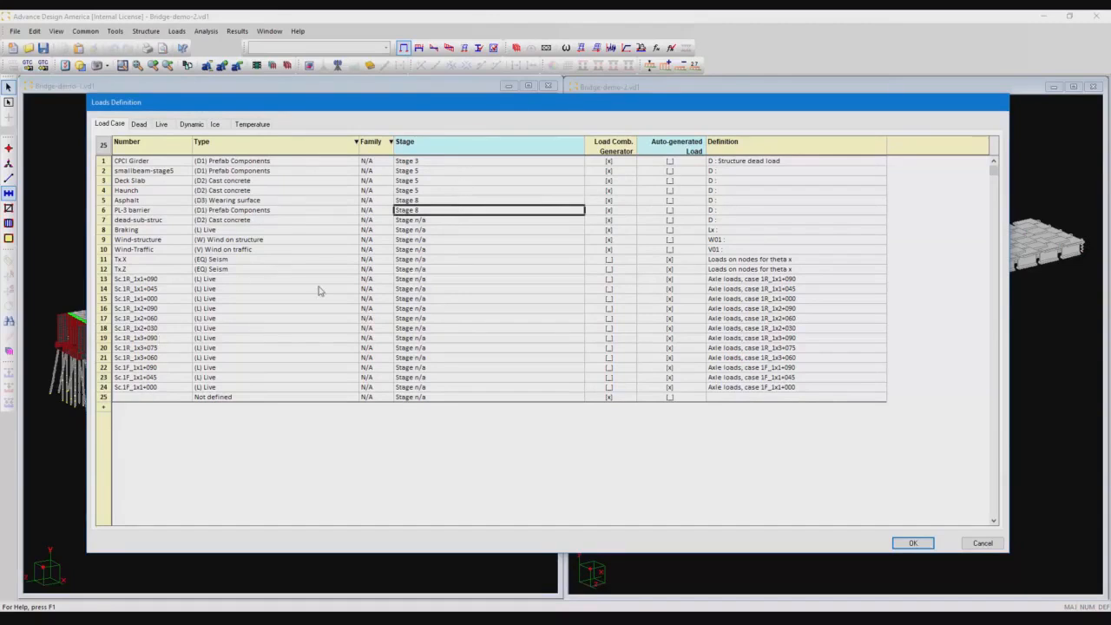
# Delete the blank load case in row 25 and close the load definitions without saving
pyautogui.click(103, 396)
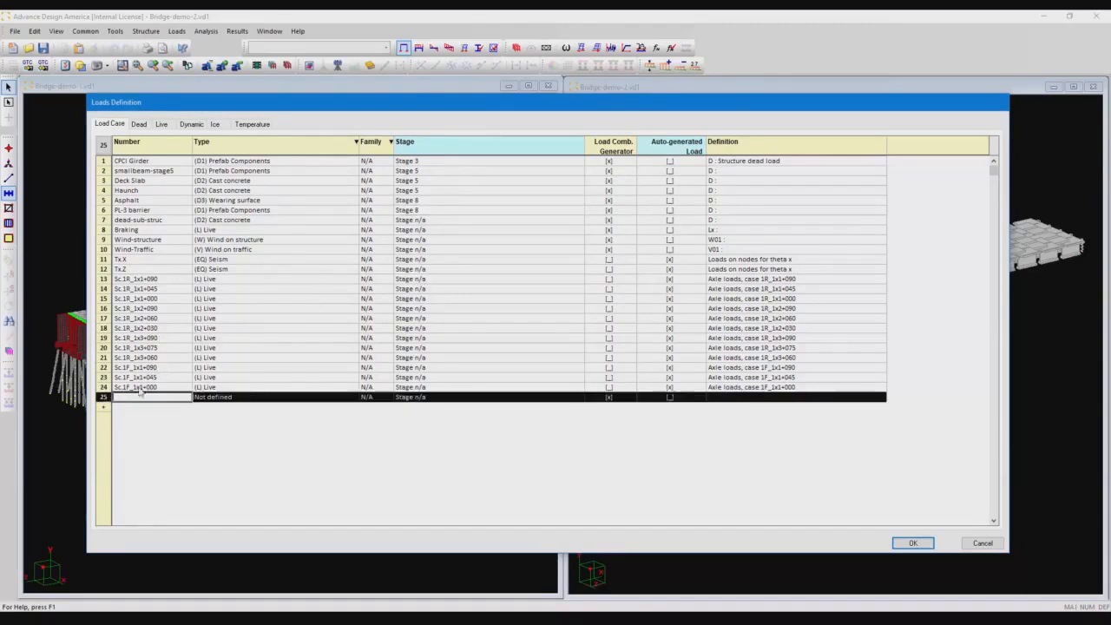
pyautogui.press('Delete')
pyautogui.click(291, 289)
pyautogui.click(994, 544)
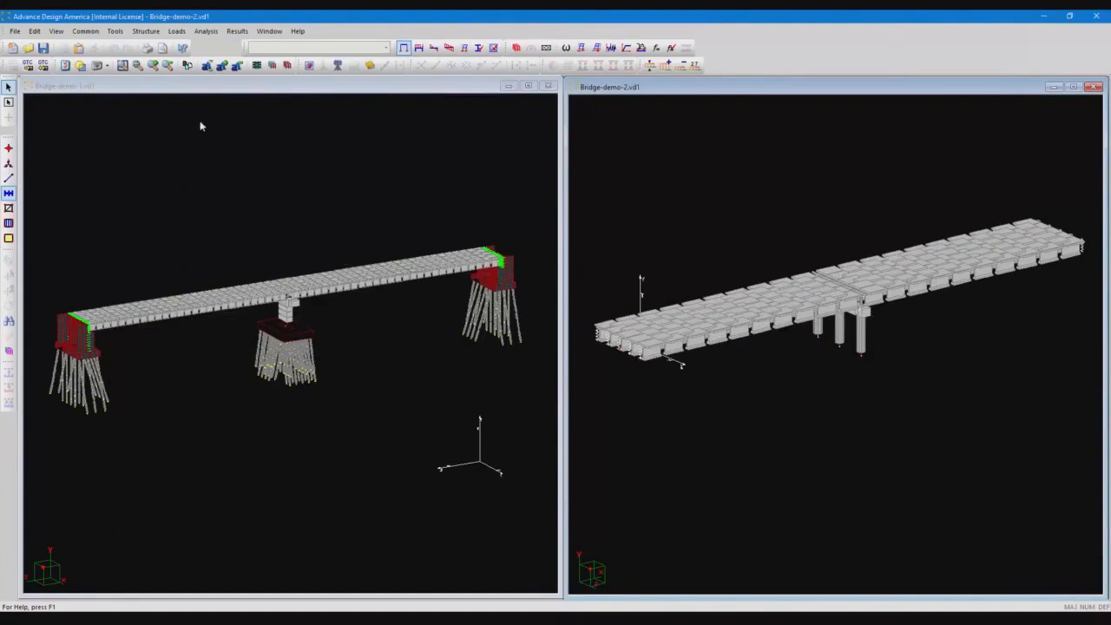
# Start the load combination generator for Bridge-demo-2, review the available codes and keep CSA-S6-14/19 (Canada)
pyautogui.click(176, 31)
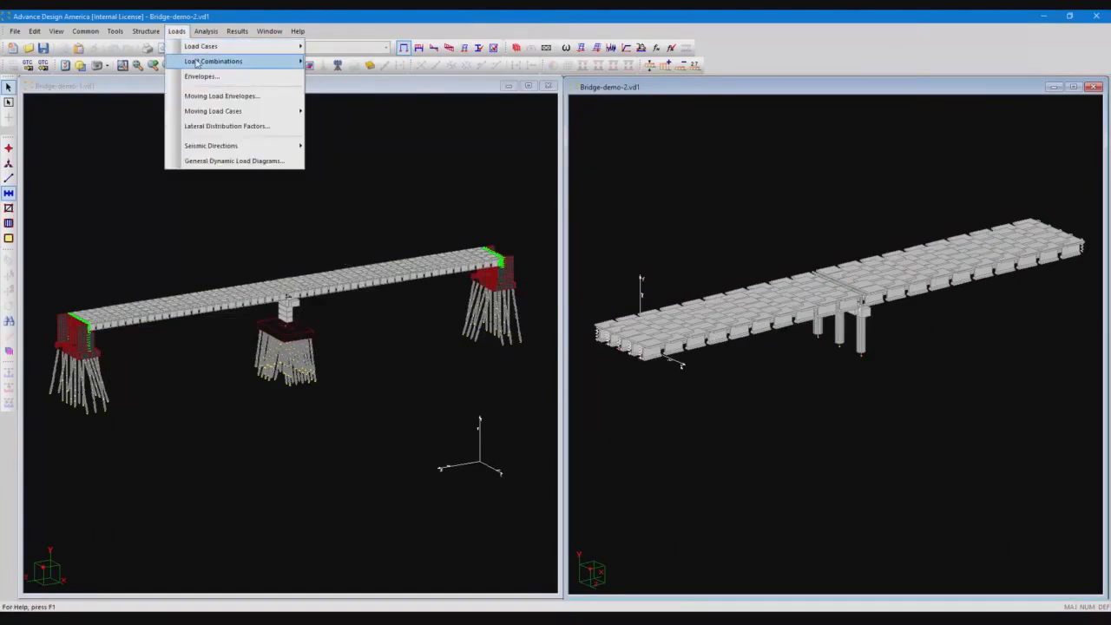
pyautogui.moveTo(197, 64)
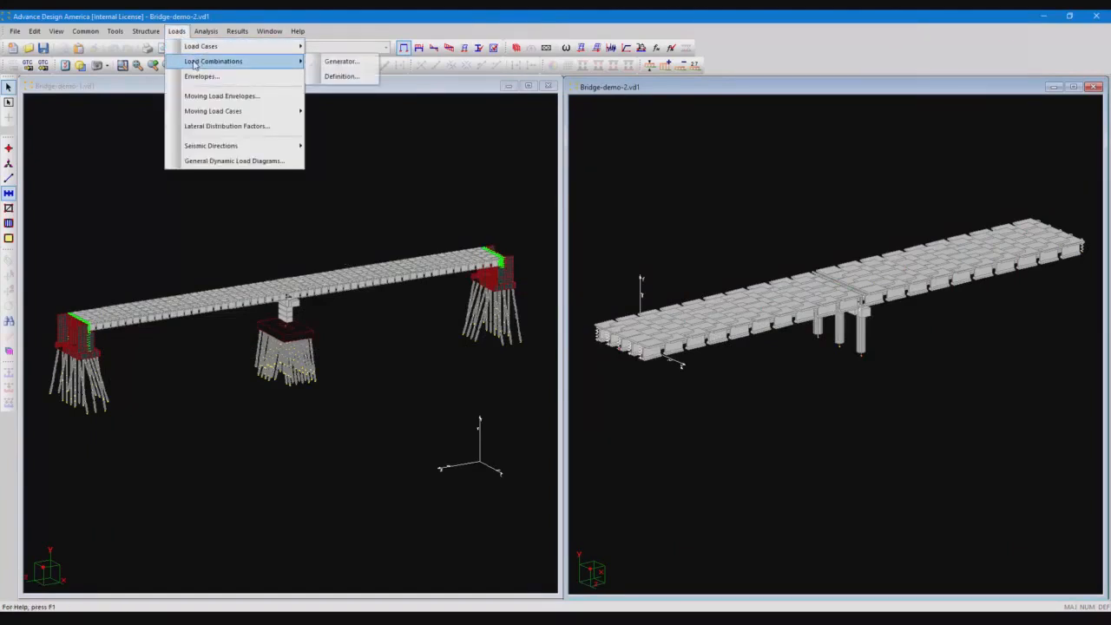
pyautogui.click(347, 65)
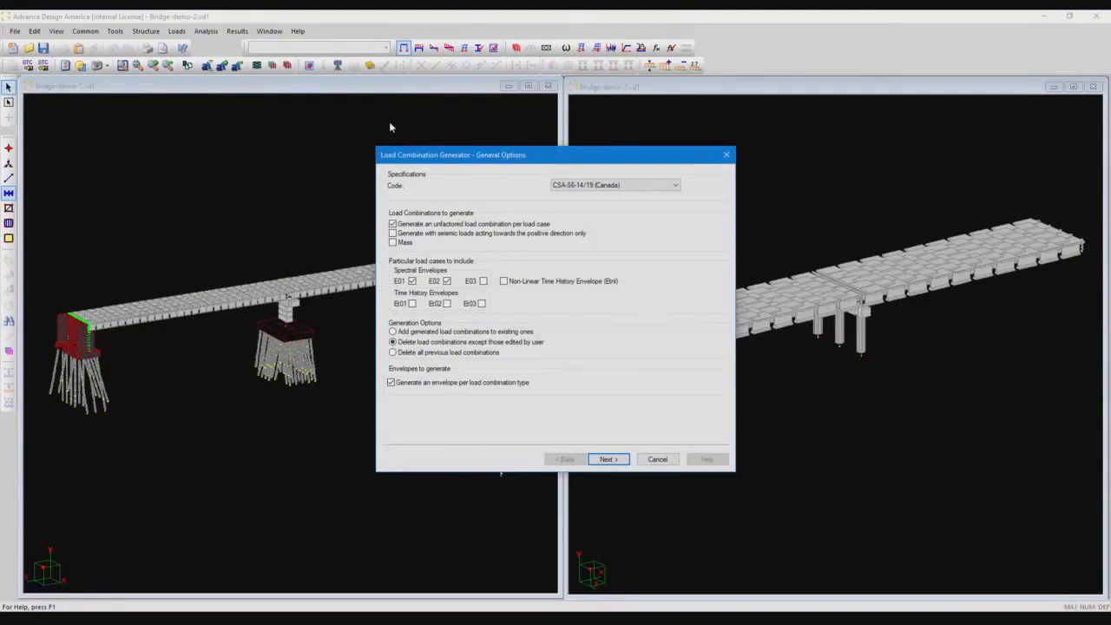
pyautogui.moveTo(587, 154); pyautogui.dragTo(352, 150)
pyautogui.click(368, 182)
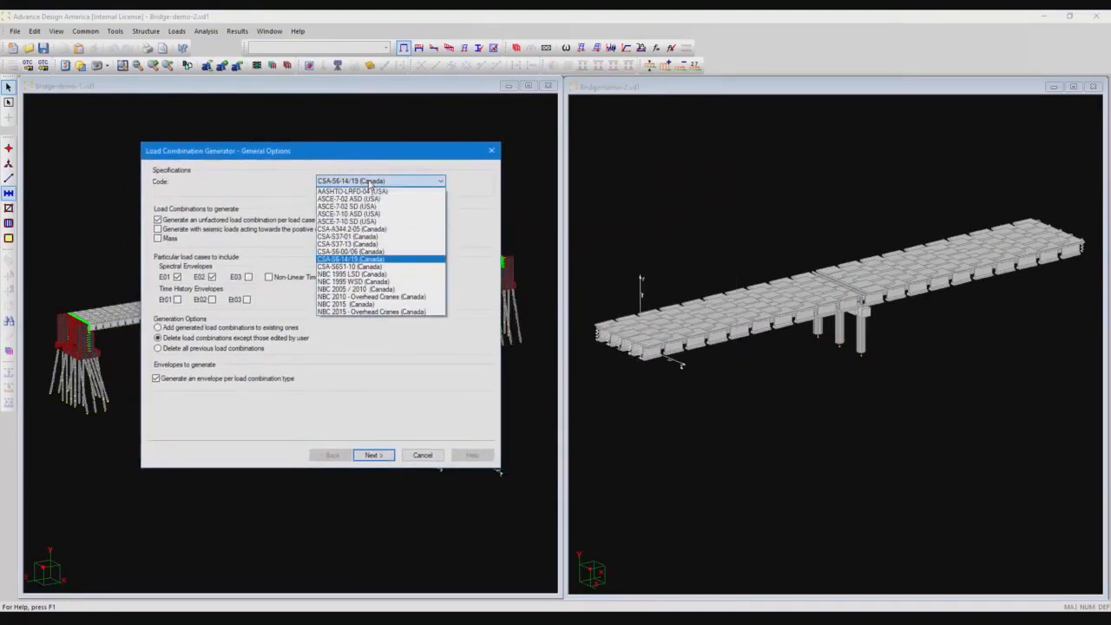
pyautogui.click(368, 182)
pyautogui.moveTo(390, 154); pyautogui.dragTo(405, 140)
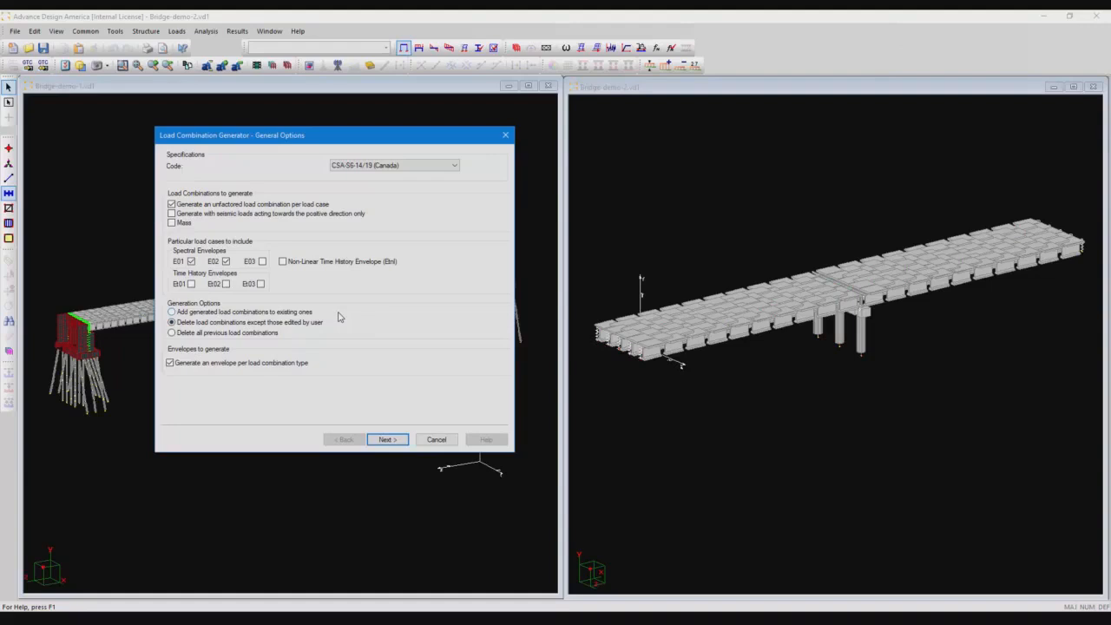
# Keep all ULSL, FLS and ULST combinations enabled in the specific options and proceed to the combination selections
pyautogui.click(387, 440)
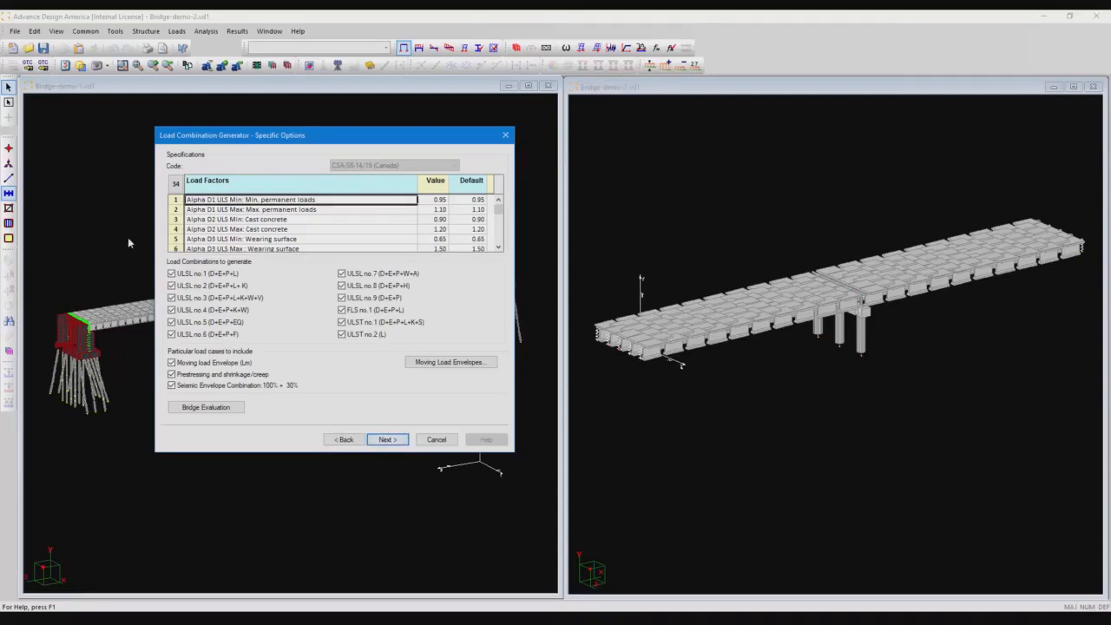
pyautogui.click(217, 322)
pyautogui.click(217, 334)
pyautogui.click(217, 322)
pyautogui.click(217, 334)
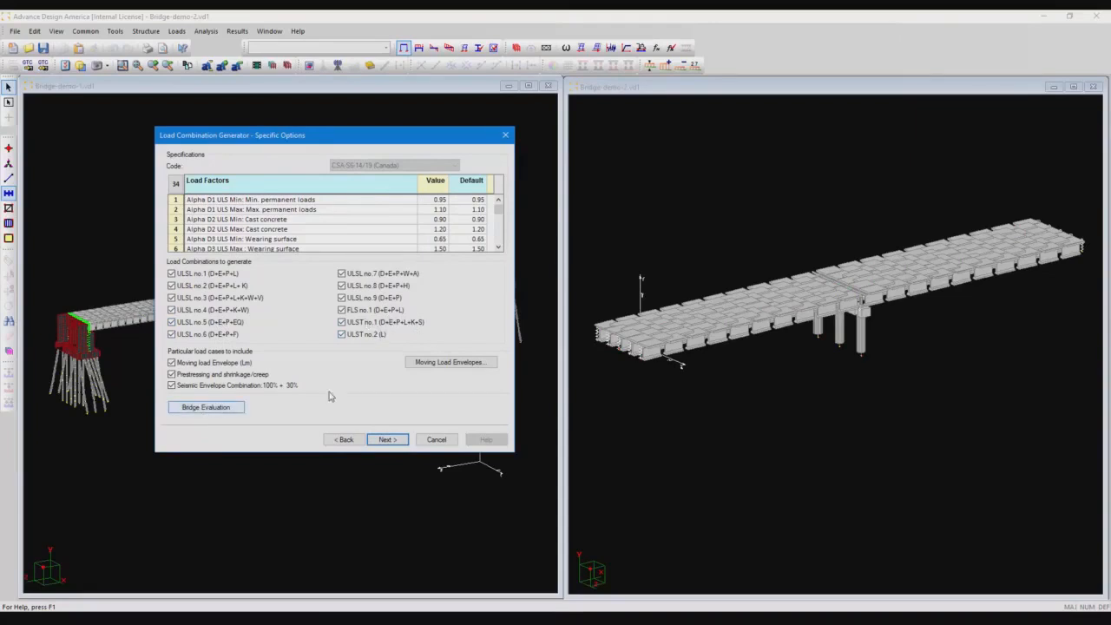
pyautogui.click(393, 442)
# Examine the minimum load combinations proposed under ULS 5, ULS 4 and ULS 3
pyautogui.click(173, 201)
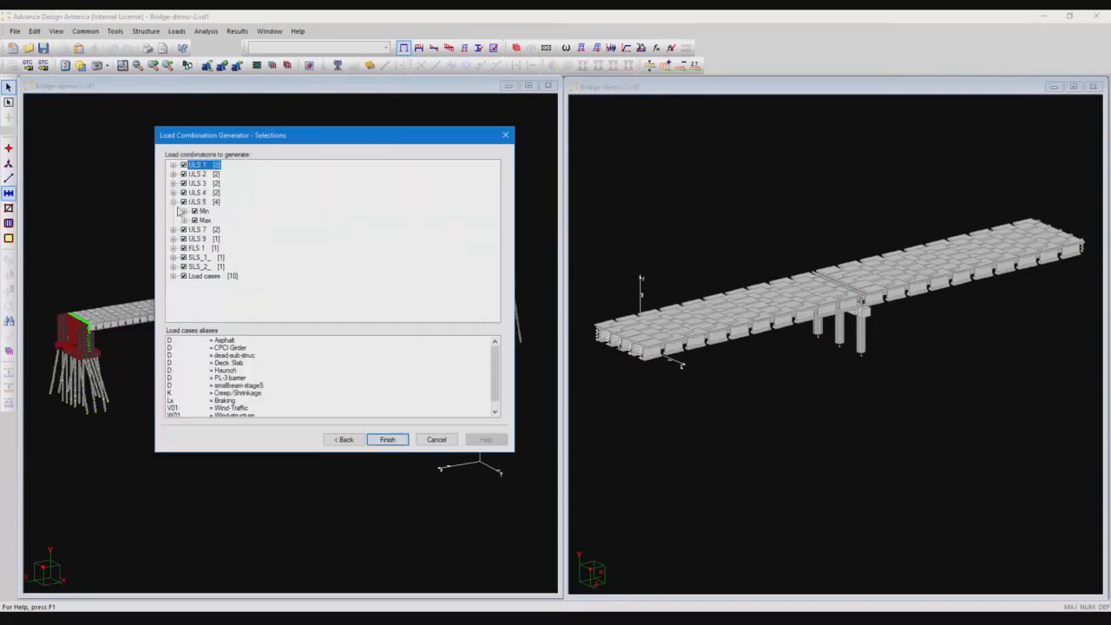
pyautogui.click(184, 211)
pyautogui.click(212, 220)
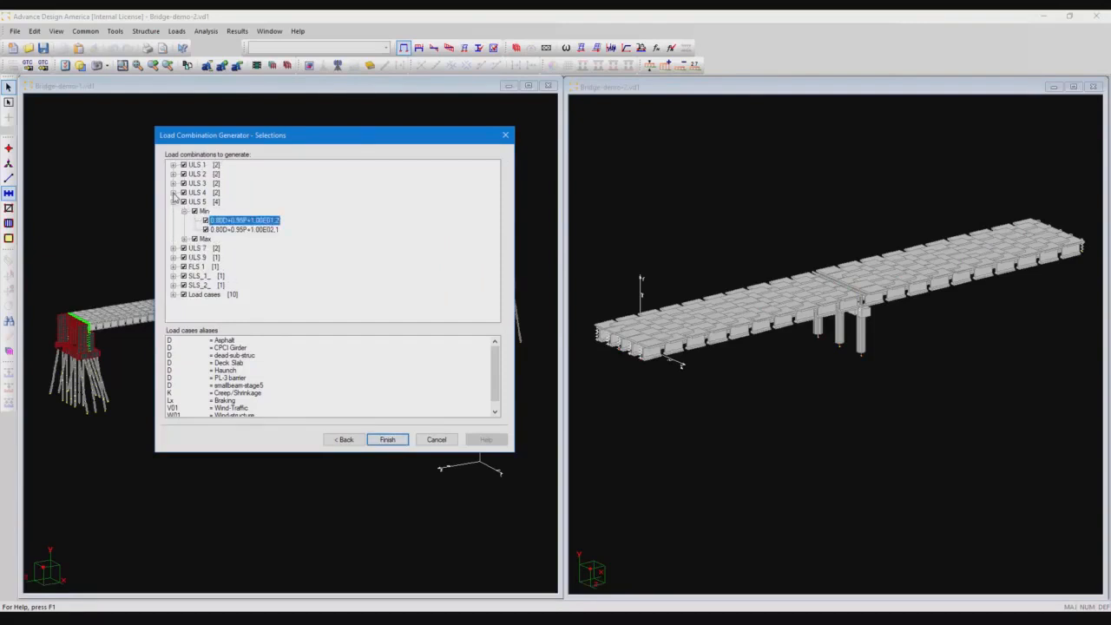
pyautogui.click(173, 193)
pyautogui.click(184, 201)
pyautogui.click(195, 211)
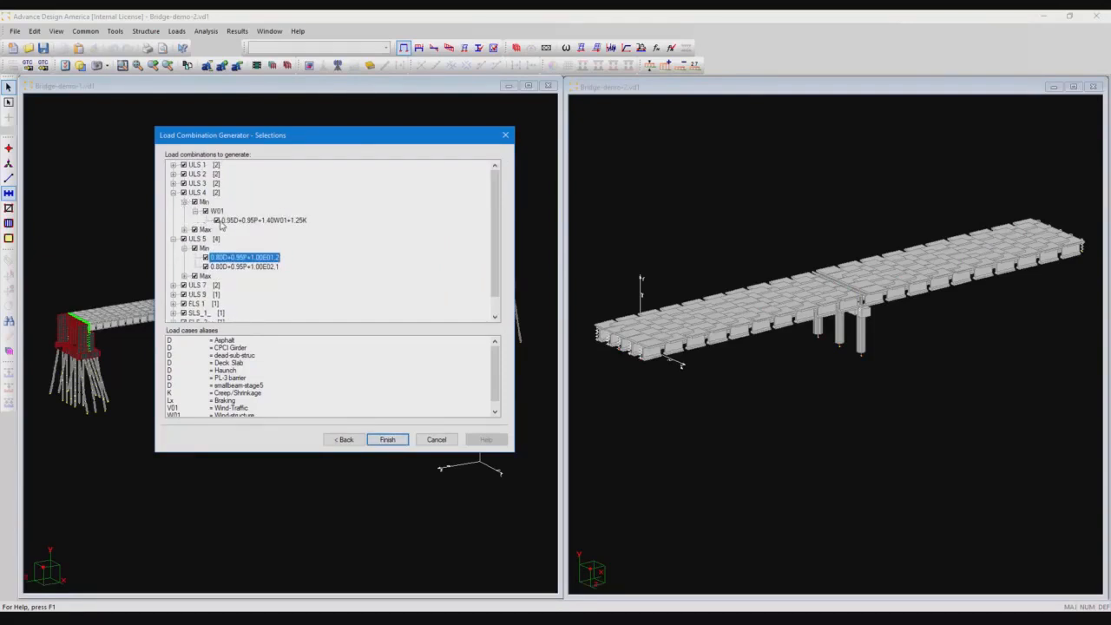
pyautogui.click(173, 184)
pyautogui.click(185, 192)
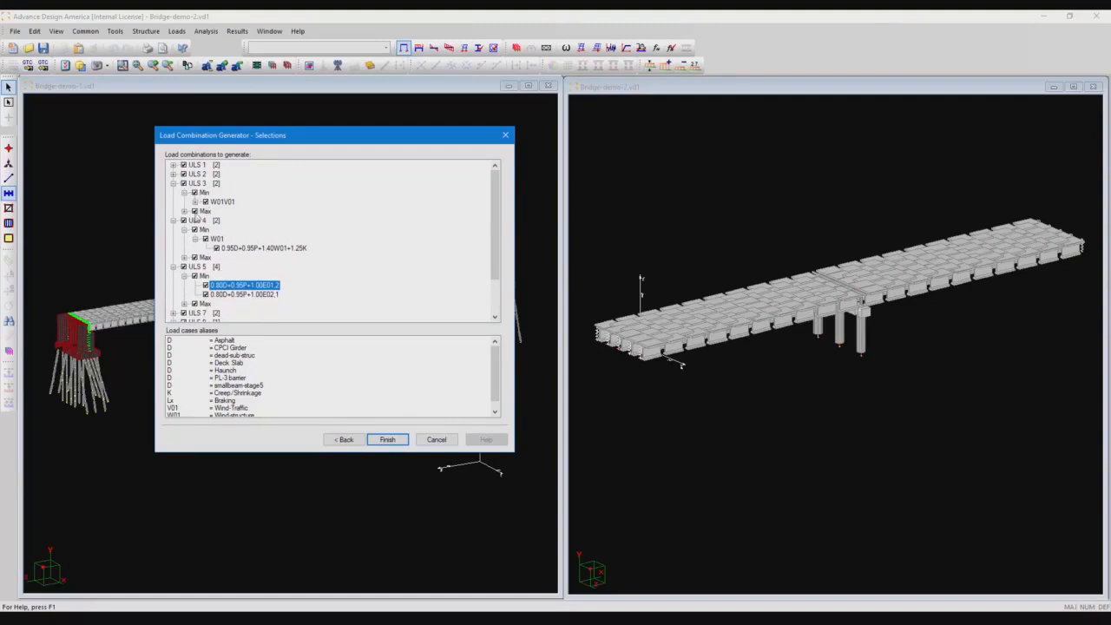
pyautogui.click(195, 202)
pyautogui.click(205, 211)
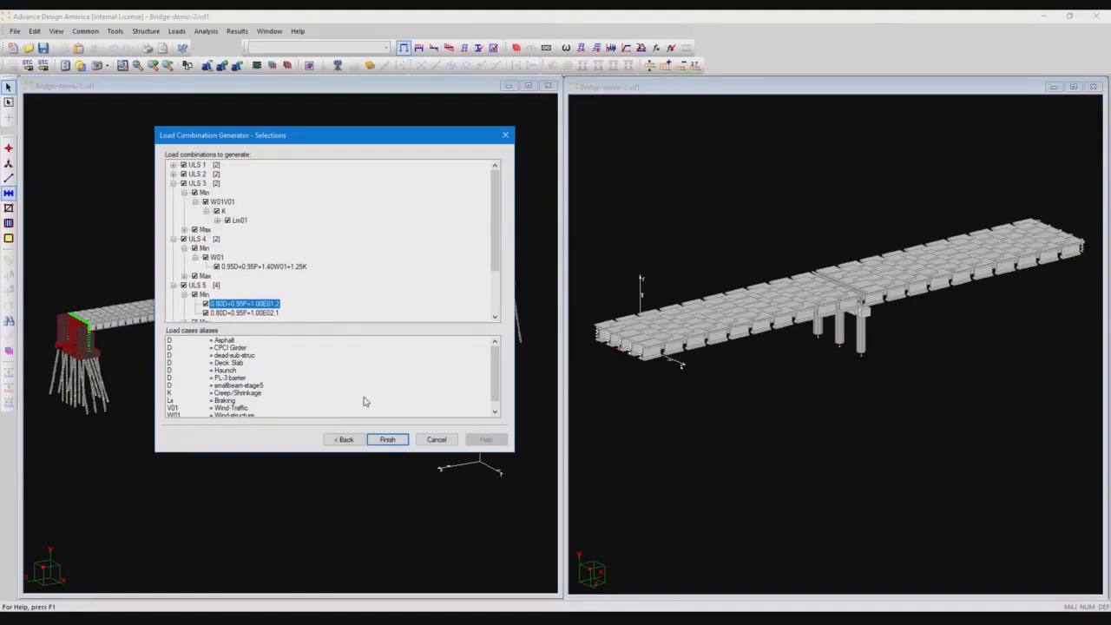
# Generate the load combinations and widen the Definition column, highlighting the construction stage combinations in rows 1 to 5
pyautogui.click(387, 440)
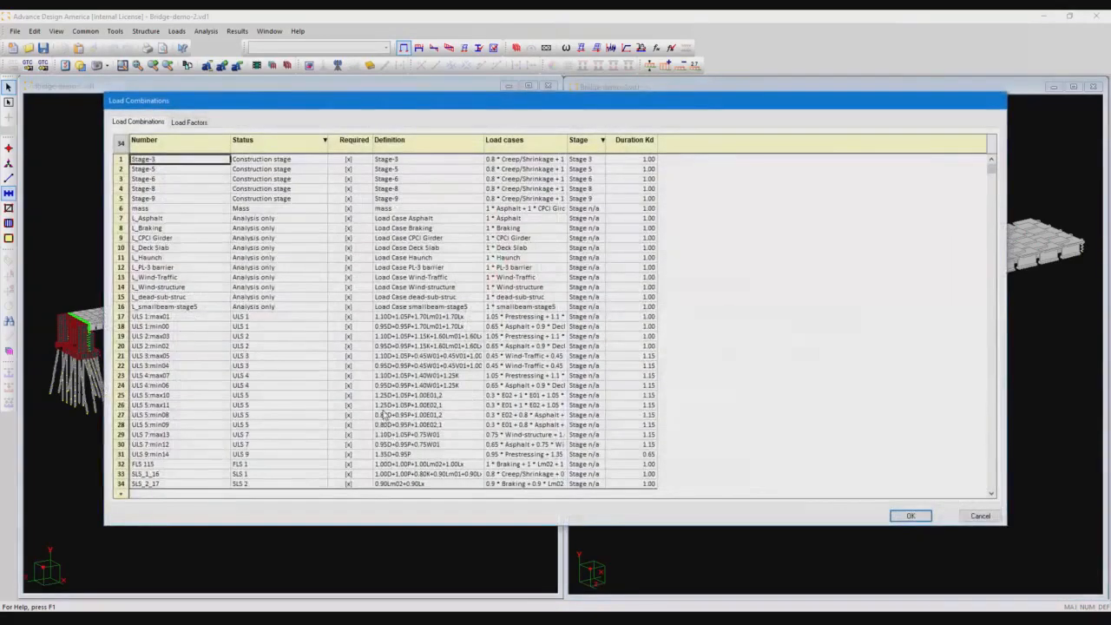
pyautogui.scroll(3, 423, 384)
pyautogui.moveTo(484, 144); pyautogui.dragTo(576, 148)
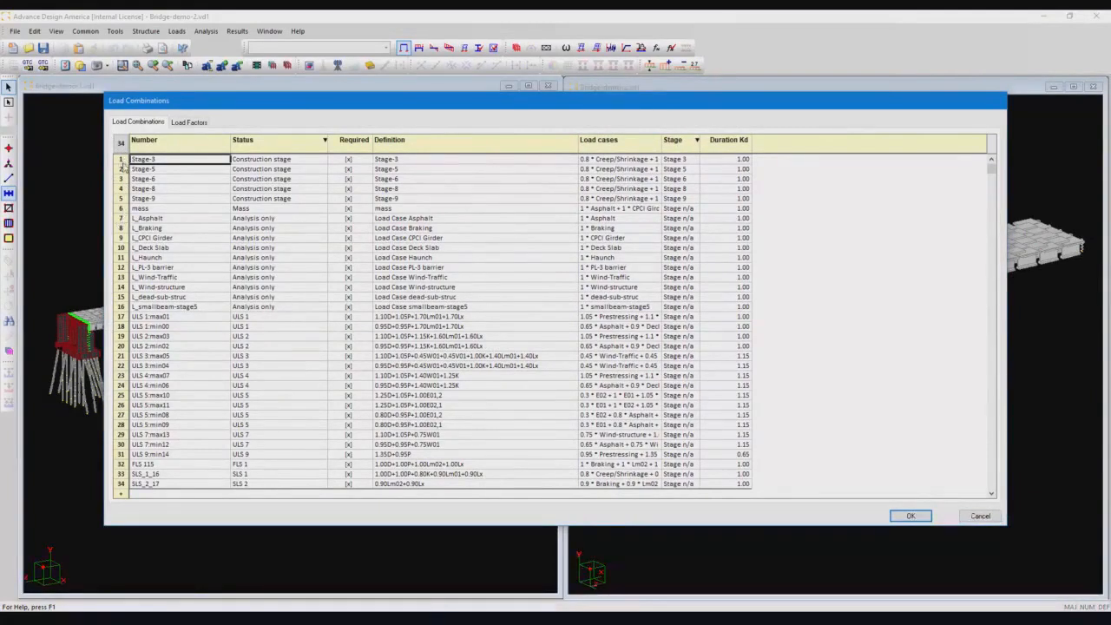
pyautogui.moveTo(124, 160); pyautogui.dragTo(126, 201)
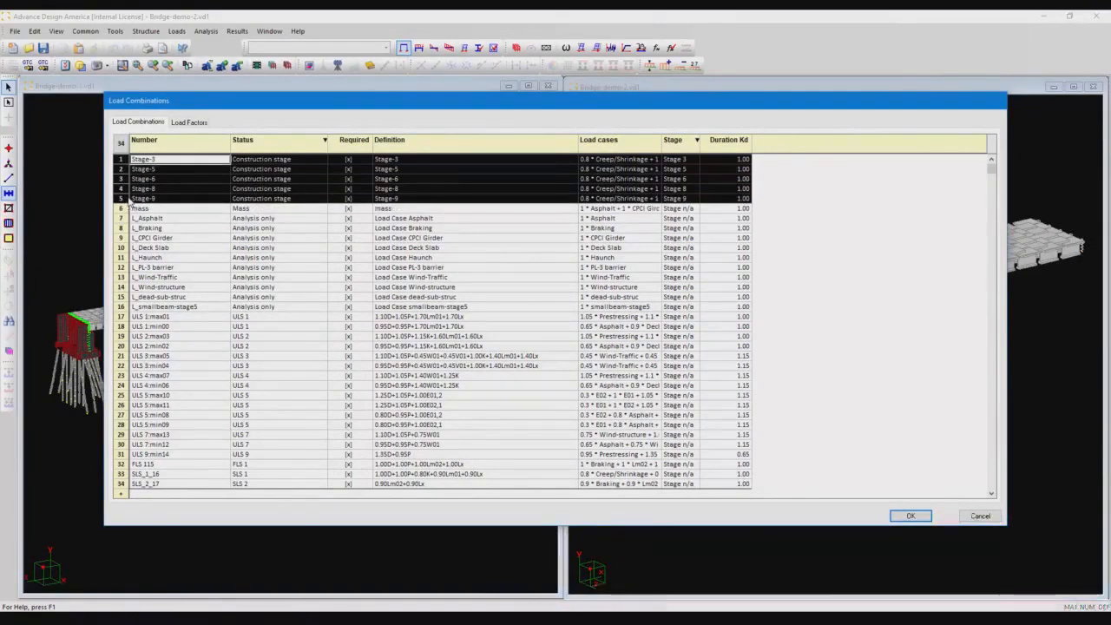
# Examine the definitions of the generated combinations, focusing on the ULS 3 and ULS 4 rows
pyautogui.moveTo(124, 218); pyautogui.dragTo(114, 493)
pyautogui.click(293, 308)
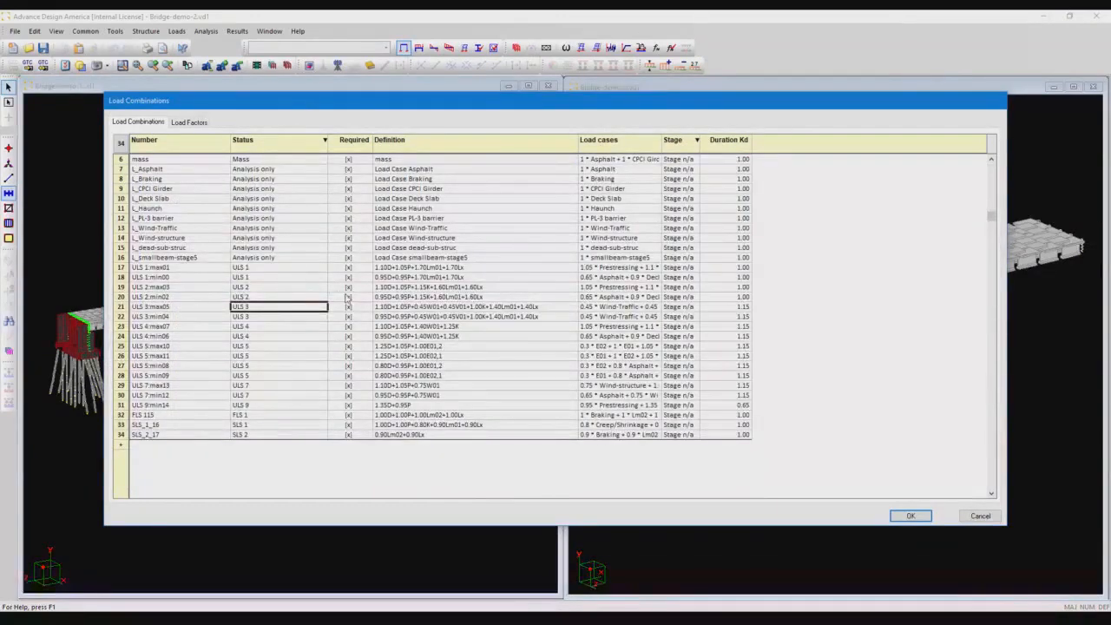
pyautogui.scroll(2, 338, 300)
pyautogui.click(460, 365)
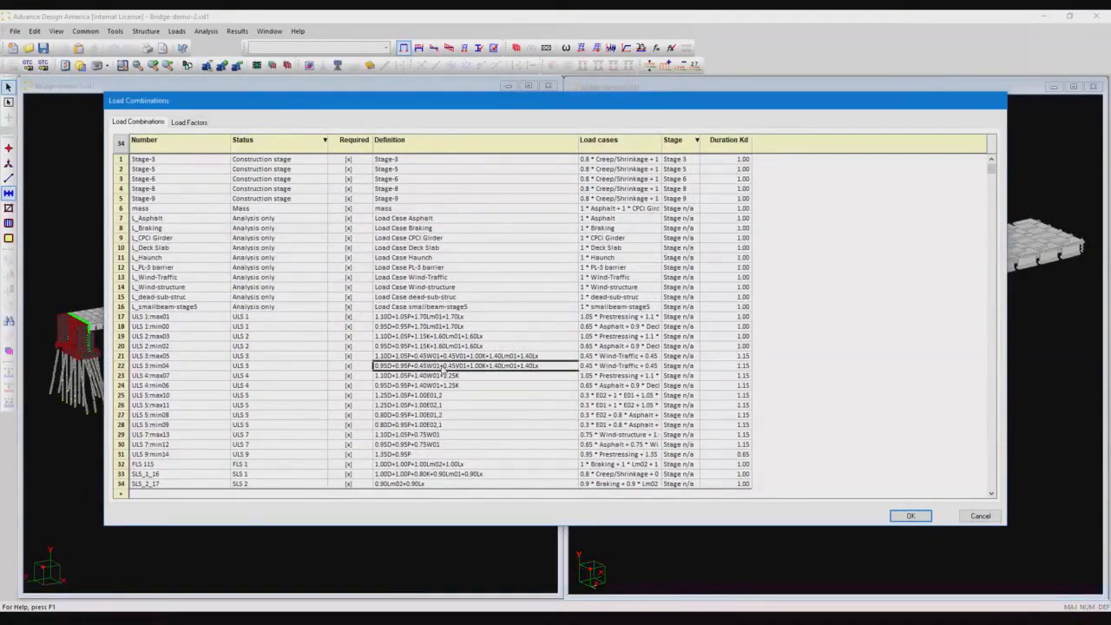
pyautogui.doubleClick(550, 368)
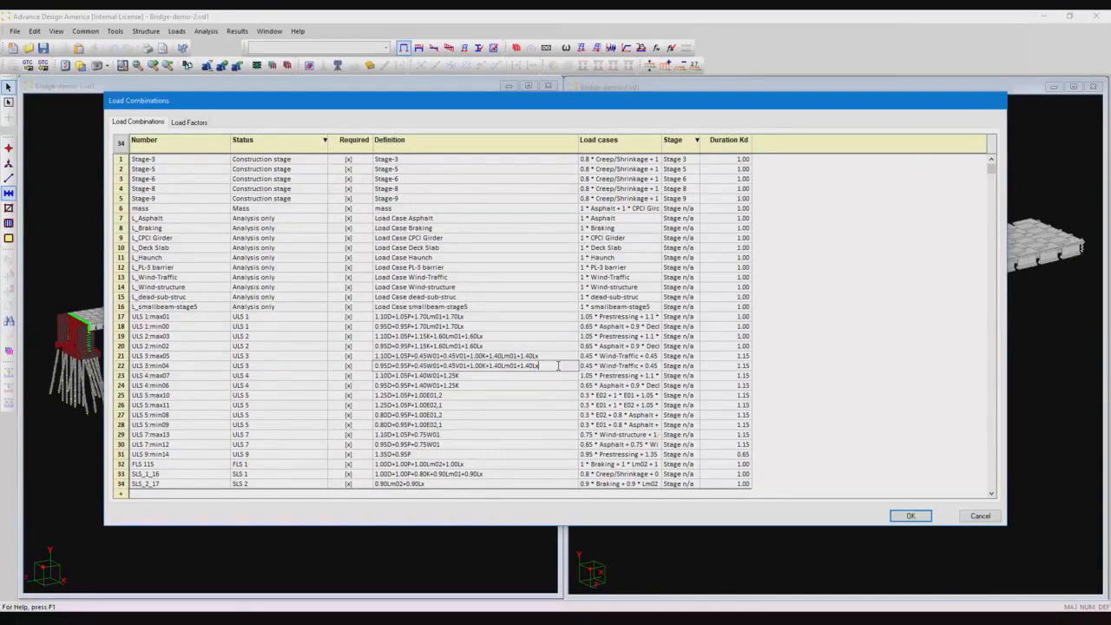
pyautogui.click(424, 387)
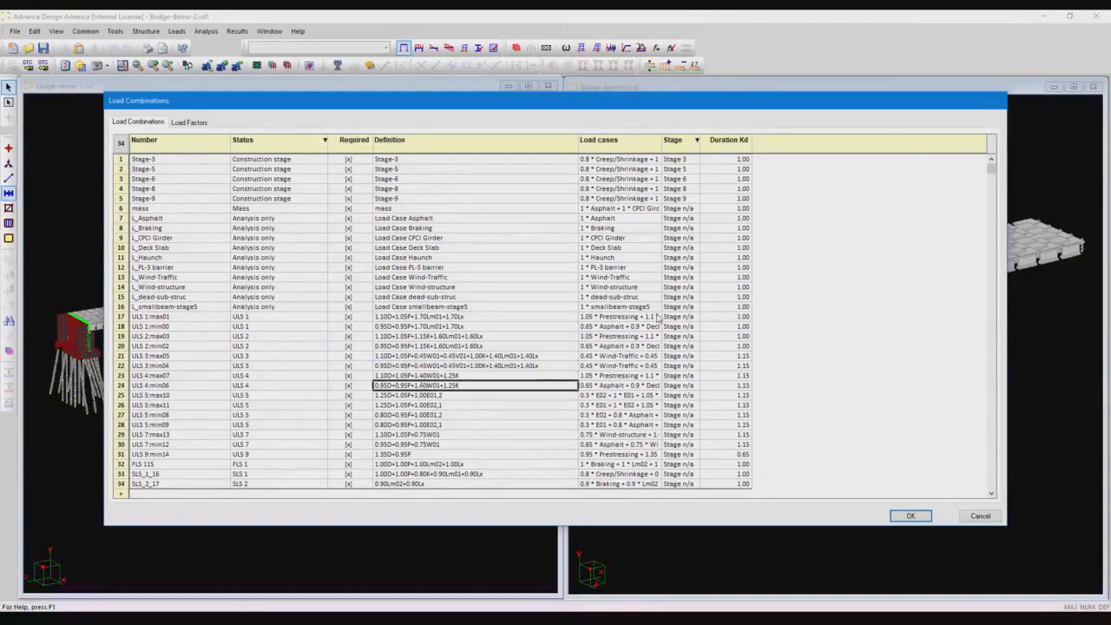
# Widen the Load cases column to read the factored load cases of the ULS 2 and ULS 3 combinations
pyautogui.moveTo(663, 145); pyautogui.dragTo(849, 145)
pyautogui.click(708, 367)
pyautogui.click(711, 346)
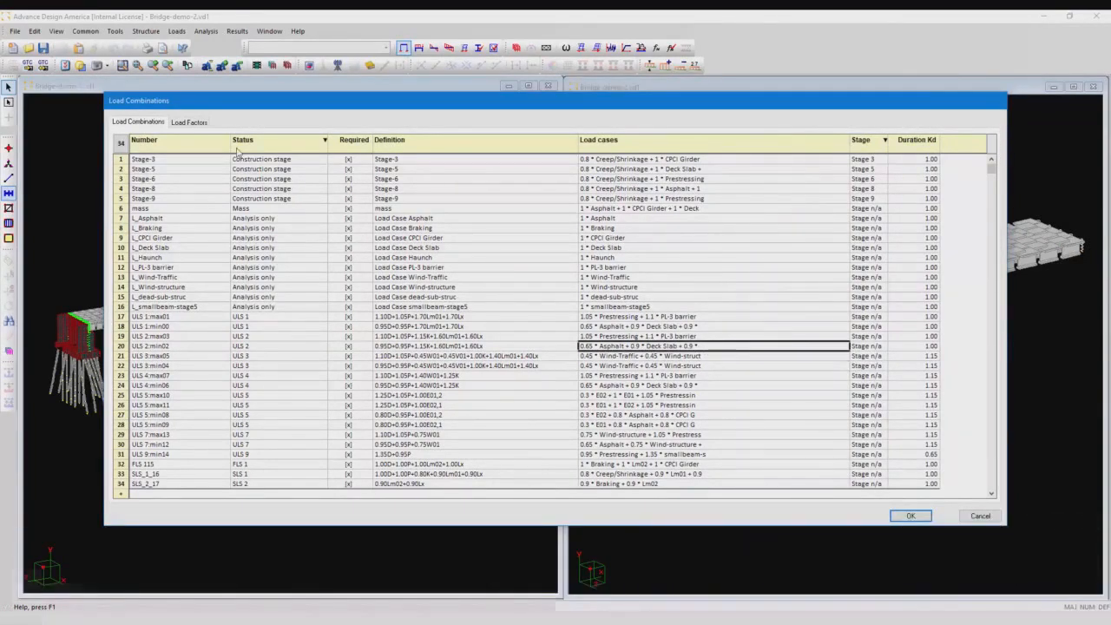
# Review the load factors of individual ULS and FLS combinations, including FLS 115 and ULS 4:max07, and accept the load combinations
pyautogui.click(191, 122)
pyautogui.click(170, 214)
pyautogui.click(165, 259)
pyautogui.click(167, 311)
pyautogui.click(168, 349)
pyautogui.click(173, 372)
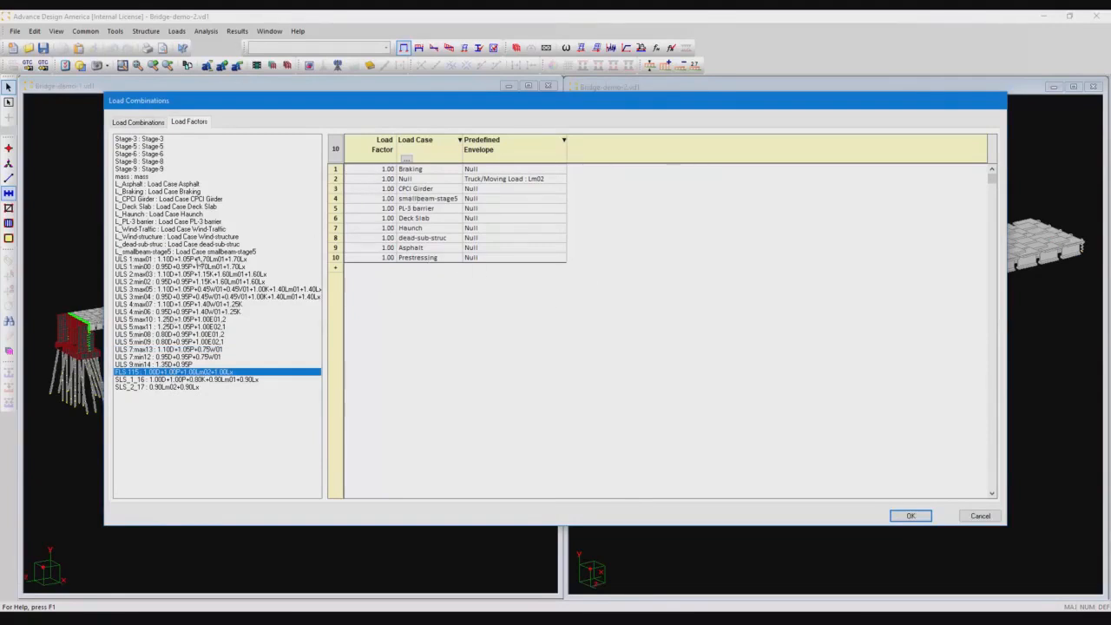
pyautogui.click(180, 304)
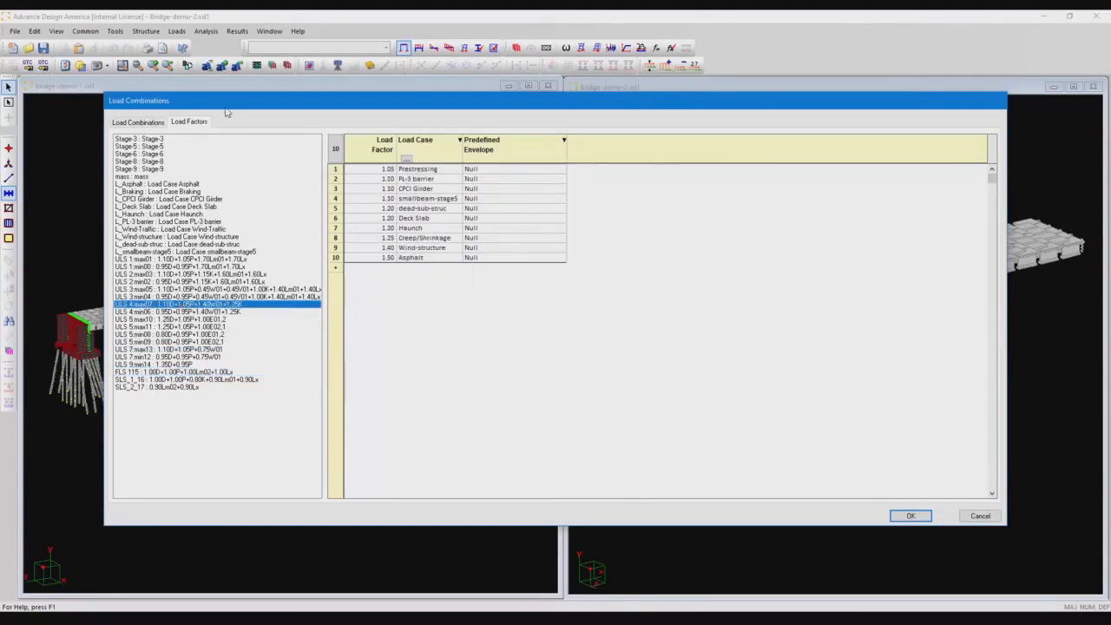
pyautogui.press('Return')
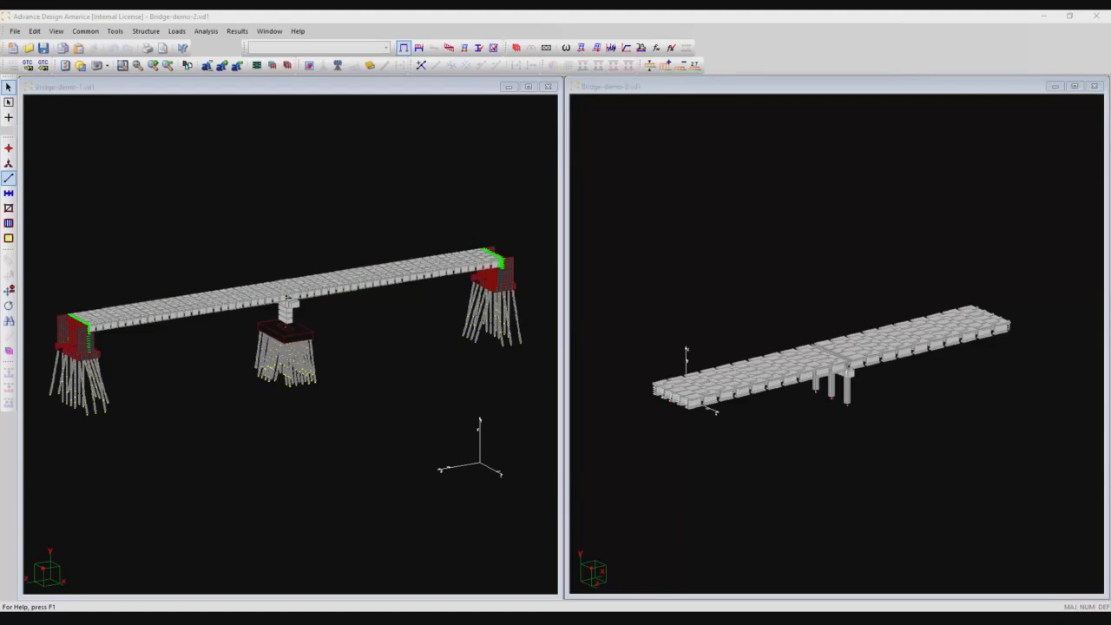
# Maximize the Bridge-demo-2 model window and frame the whole bridge closely in the view
pyautogui.moveTo(816, 89); pyautogui.dragTo(617, 102)
pyautogui.doubleClick(618, 102)
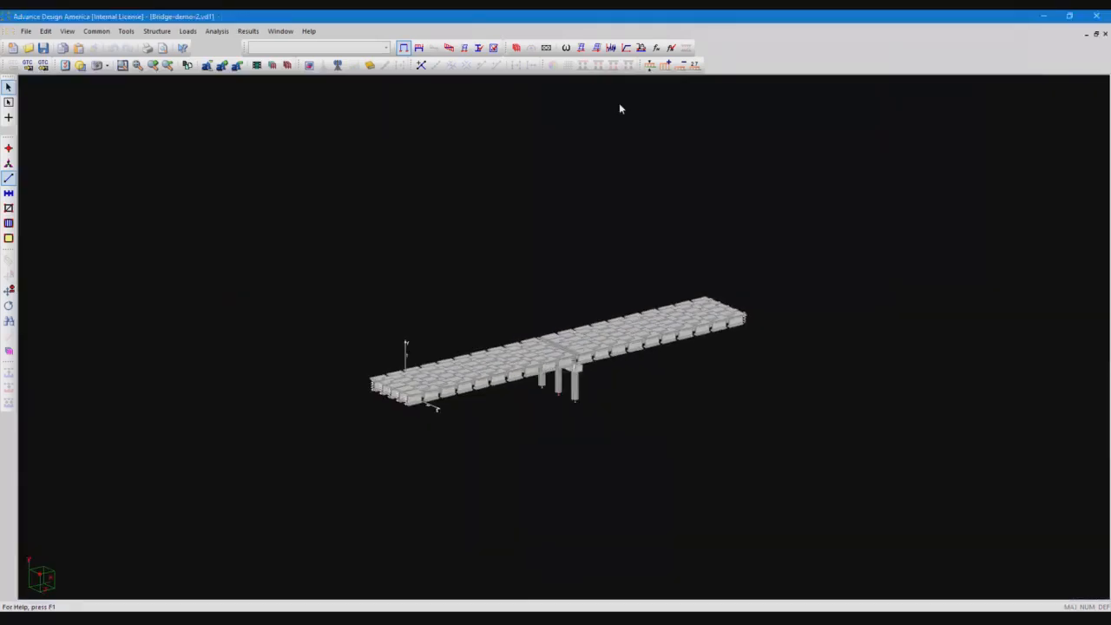
pyautogui.scroll(8, 471, 366)
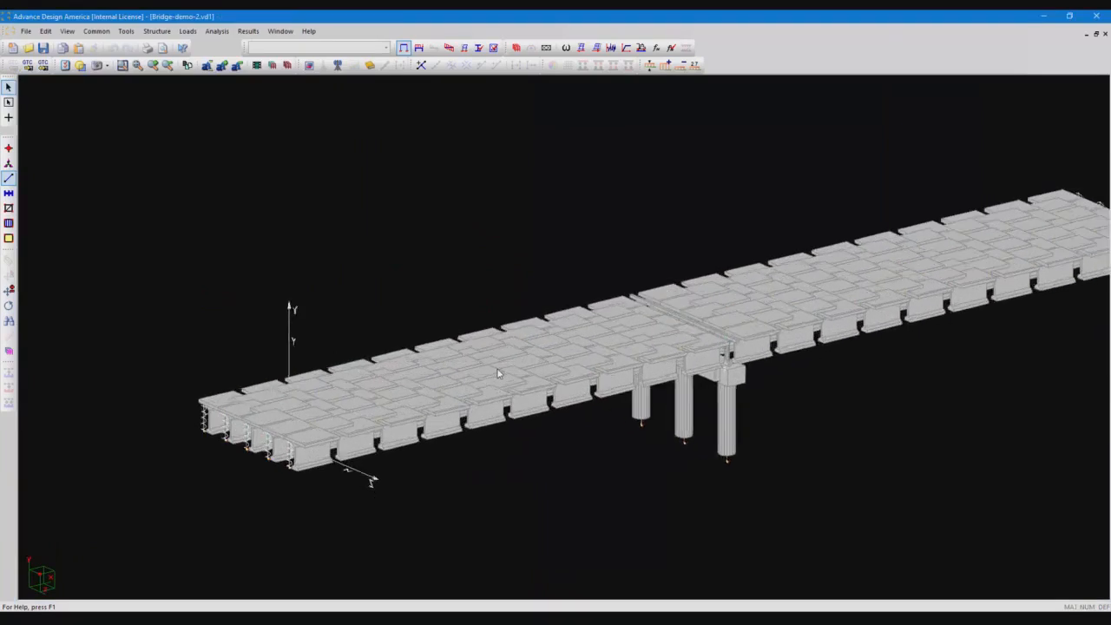
pyautogui.moveTo(588, 349); pyautogui.dragTo(537, 354, button='middle')
pyautogui.scroll(-2, 513, 369)
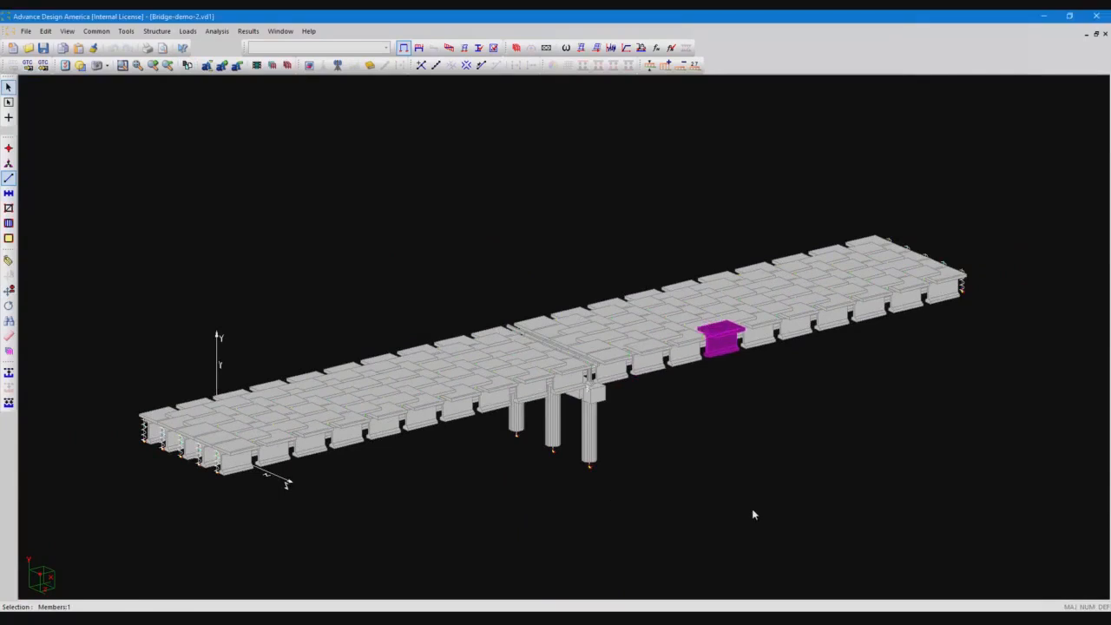
# Turn off the 3D display of members in the view options so the bridge is drawn as wireframe
pyautogui.doubleClick(753, 511)
pyautogui.click(478, 209)
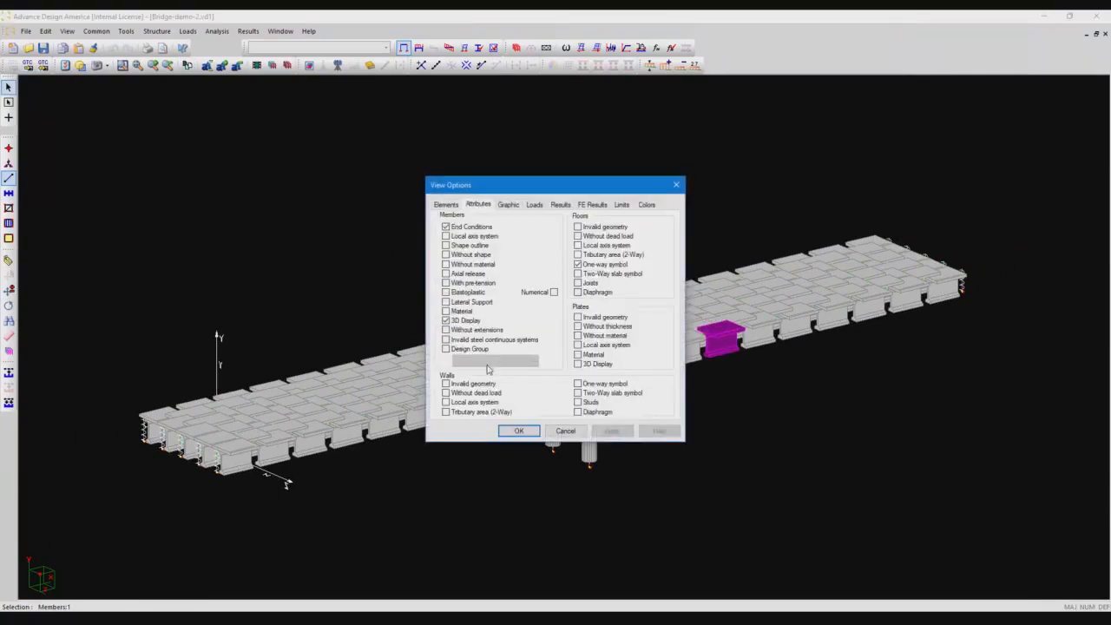
pyautogui.click(457, 321)
pyautogui.click(612, 432)
# Display moving load axis Axis 1 on the bridge model
pyautogui.moveTo(571, 197); pyautogui.dragTo(906, 278)
pyautogui.click(784, 286)
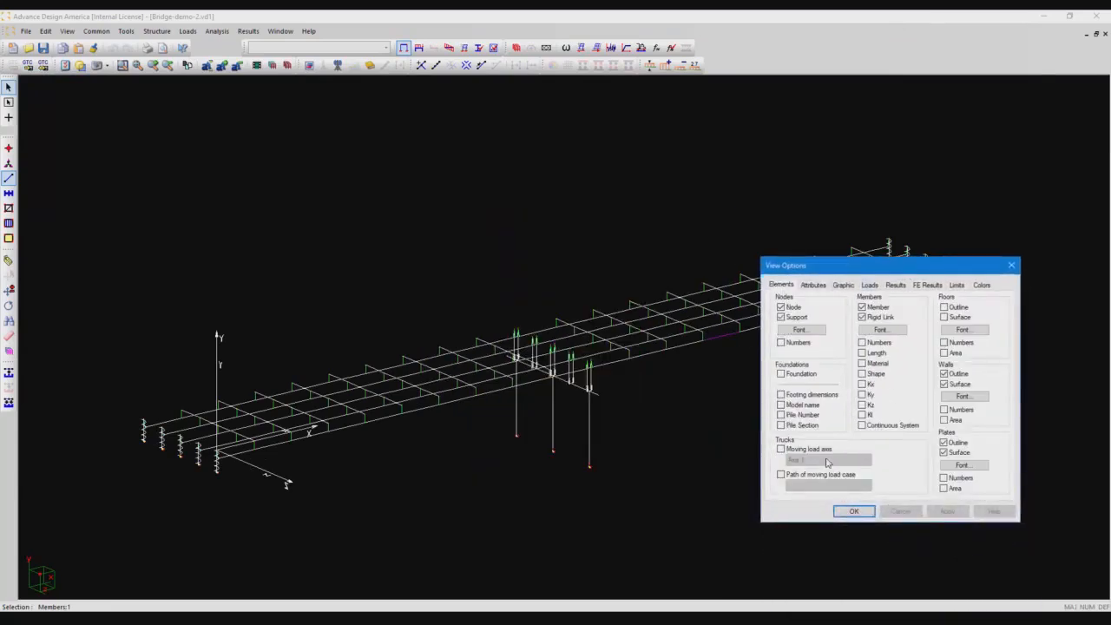
pyautogui.click(816, 450)
pyautogui.click(947, 511)
pyautogui.moveTo(903, 271); pyautogui.dragTo(894, 363)
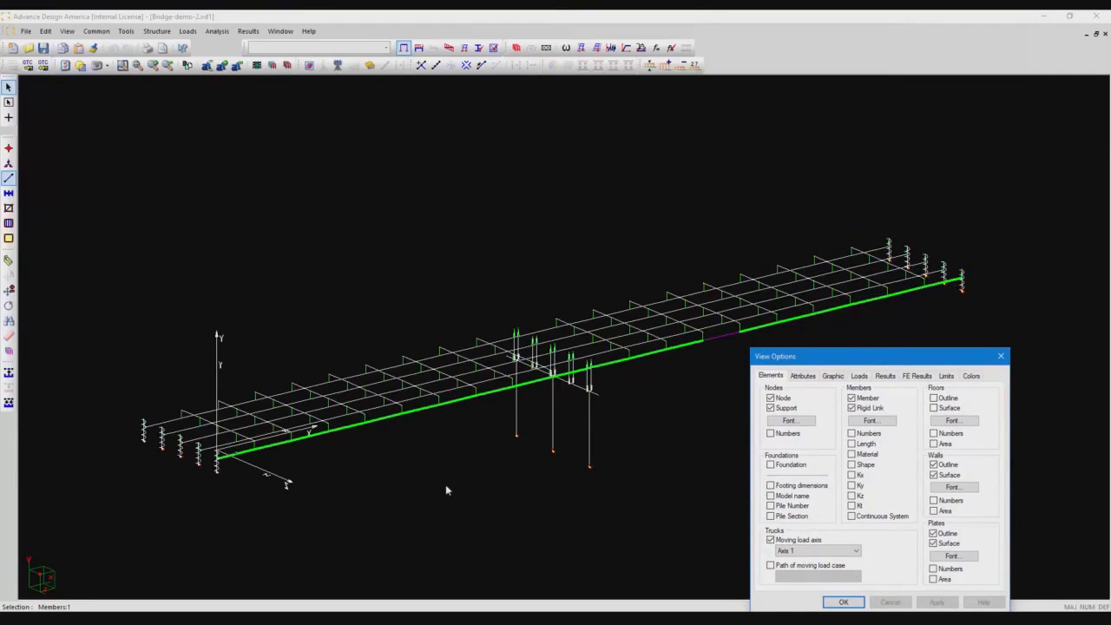
# Check the available moving load axes, keep Axis 1 displayed and close the view options
pyautogui.click(854, 552)
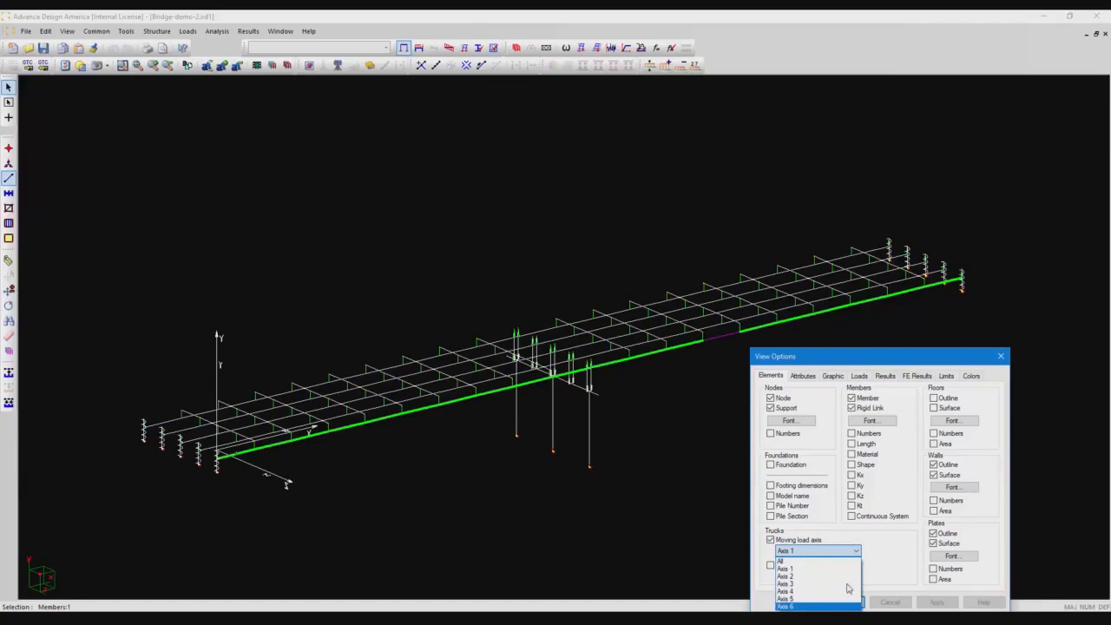
pyautogui.click(887, 551)
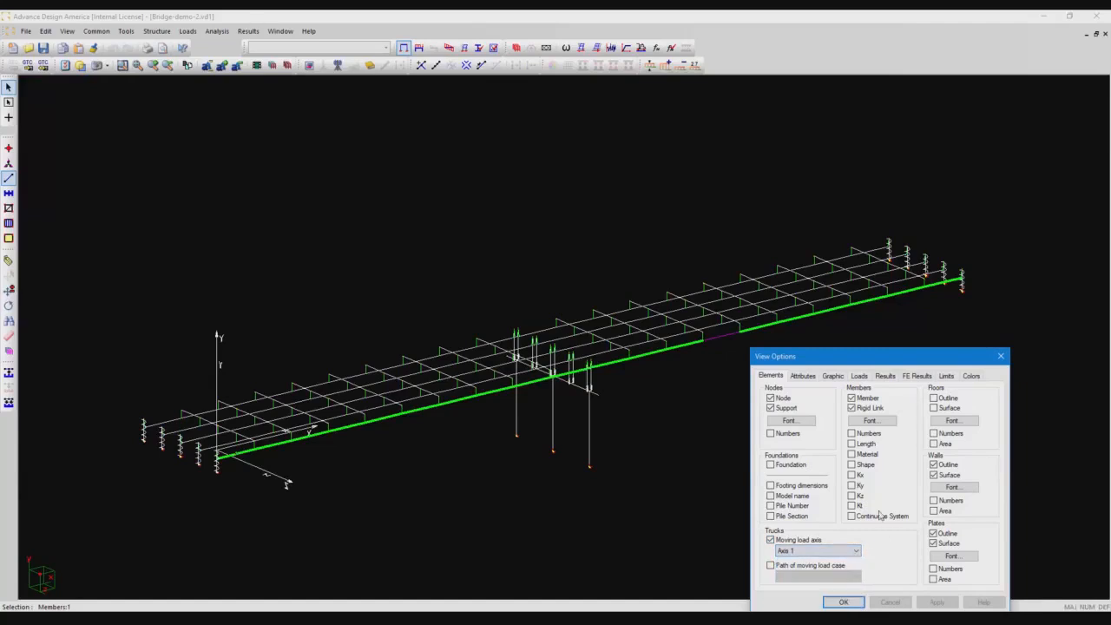
pyautogui.moveTo(920, 354); pyautogui.dragTo(902, 276)
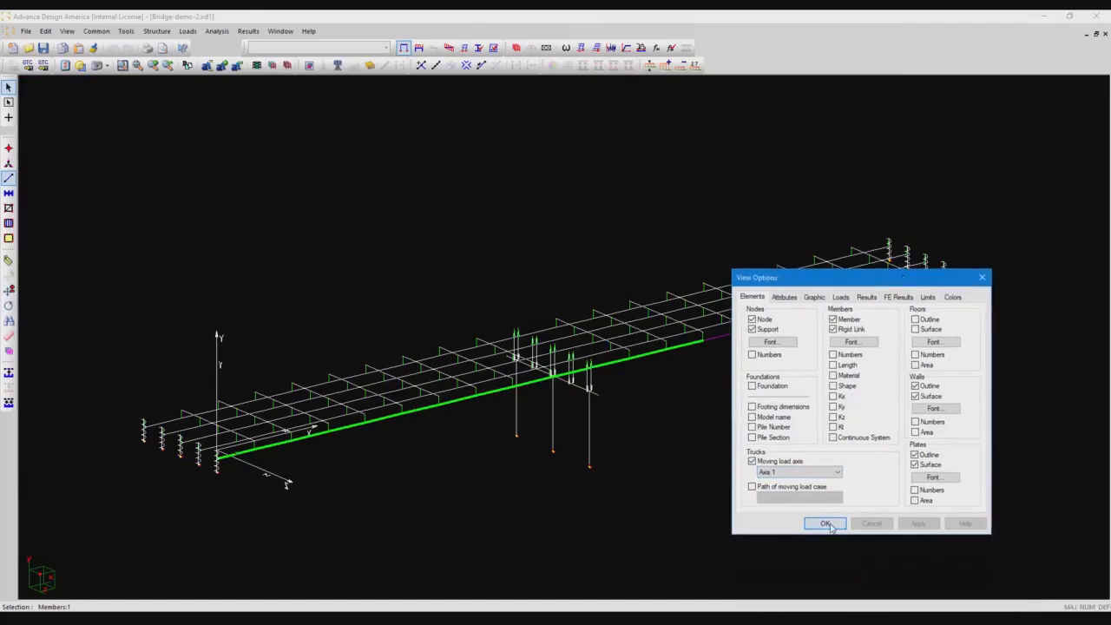
pyautogui.click(826, 524)
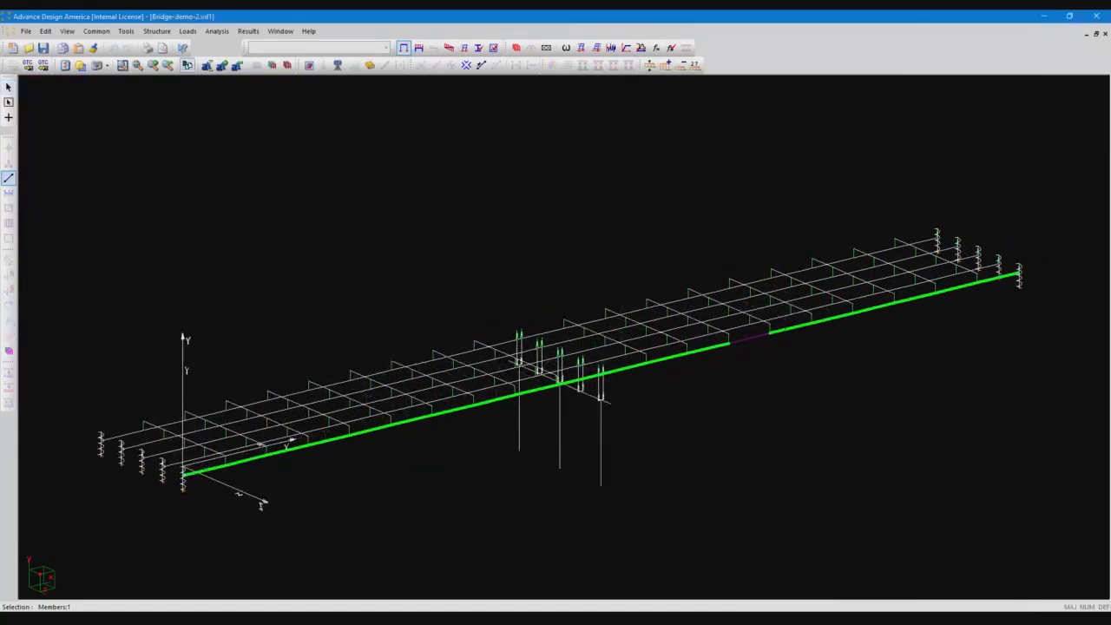
# Start the moving load case generator, keeping code CSA-S6-00/06/14/19 (Canada) and Normal & Level 1 transitory loads
pyautogui.click(187, 31)
pyautogui.moveTo(223, 112)
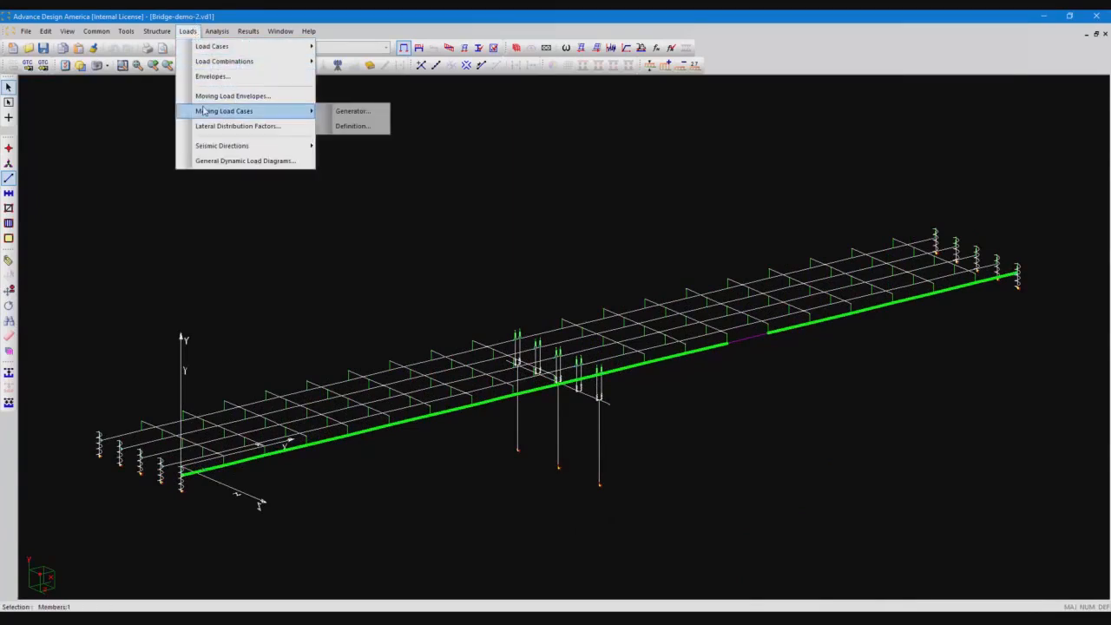
pyautogui.click(379, 115)
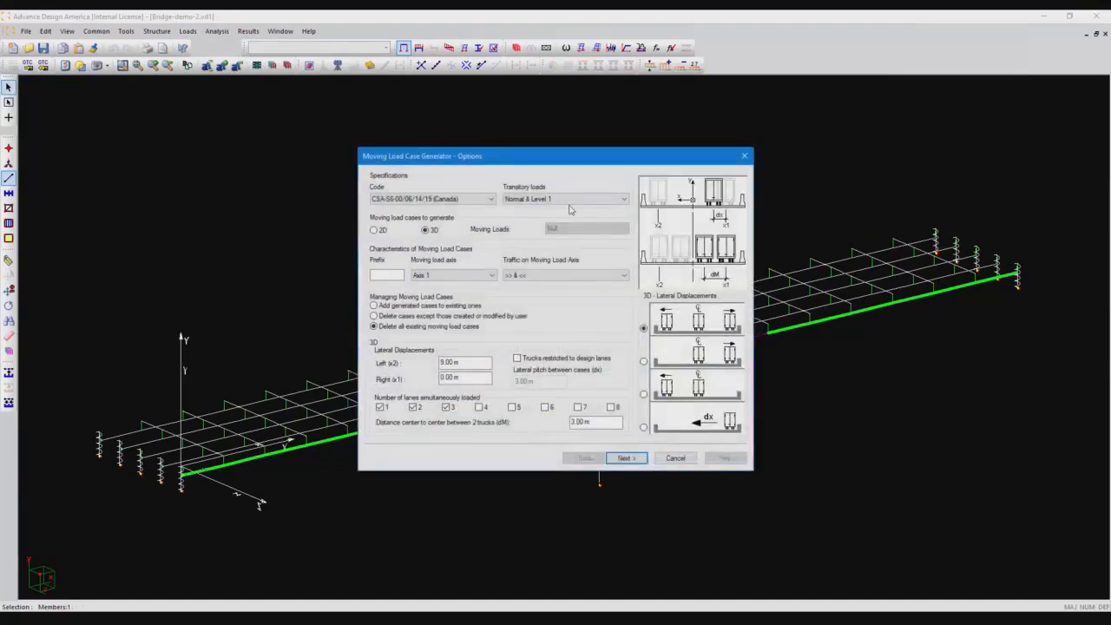
pyautogui.moveTo(603, 156); pyautogui.dragTo(527, 159)
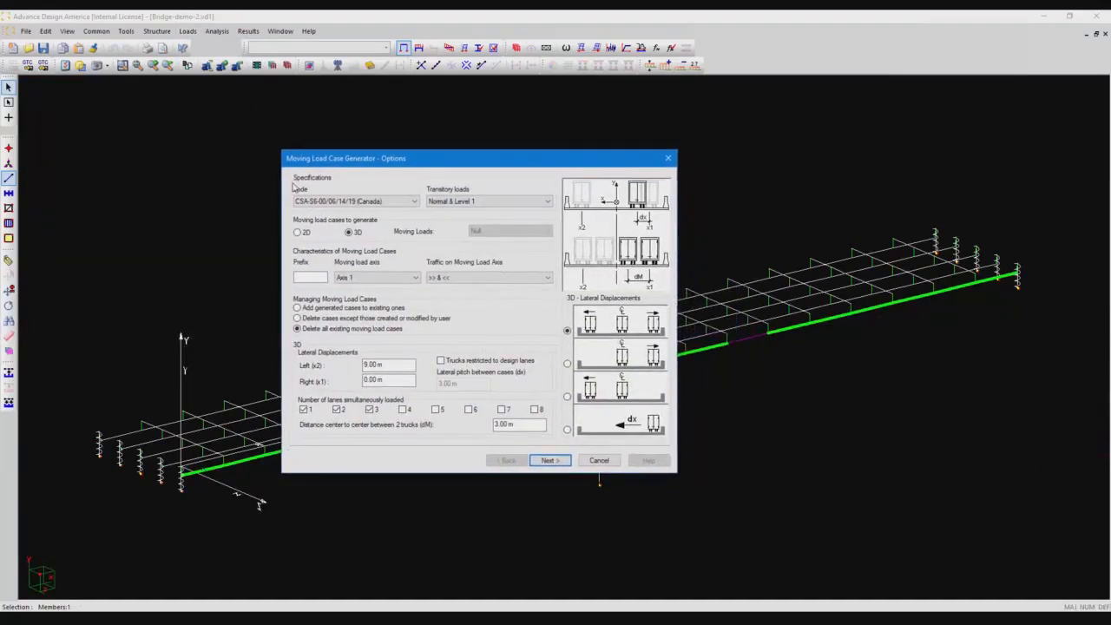
pyautogui.click(377, 203)
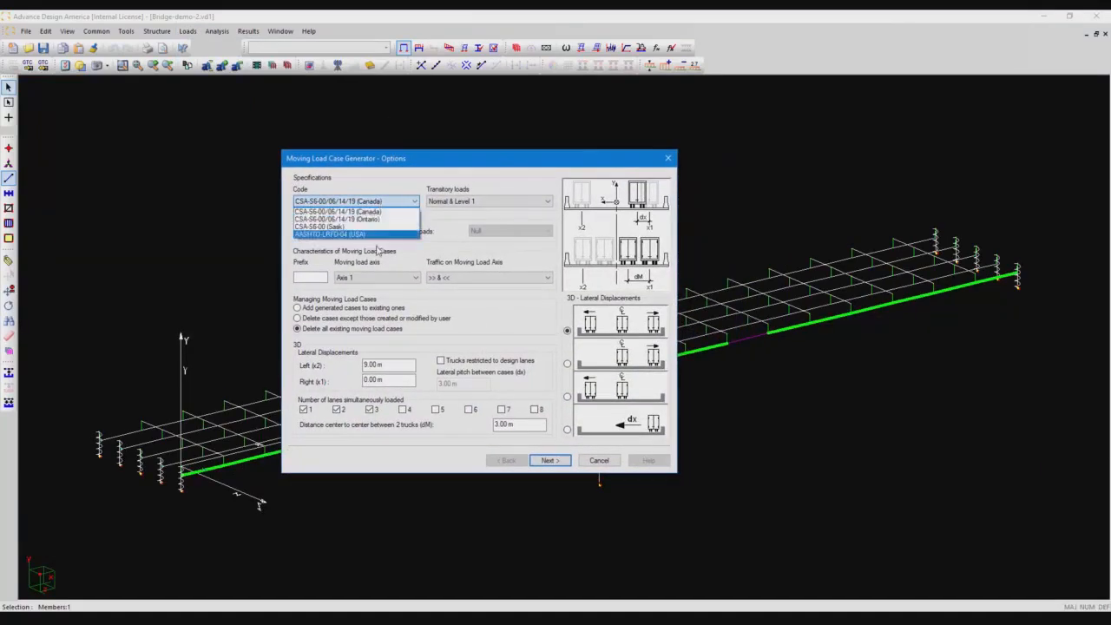
pyautogui.click(396, 214)
pyautogui.click(476, 204)
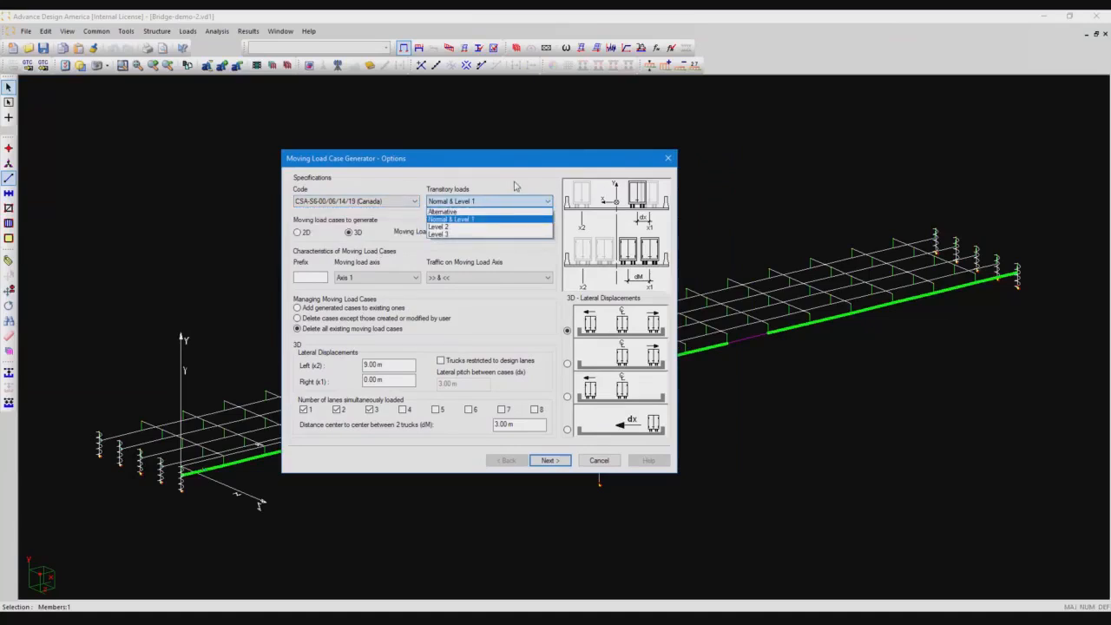
pyautogui.click(492, 197)
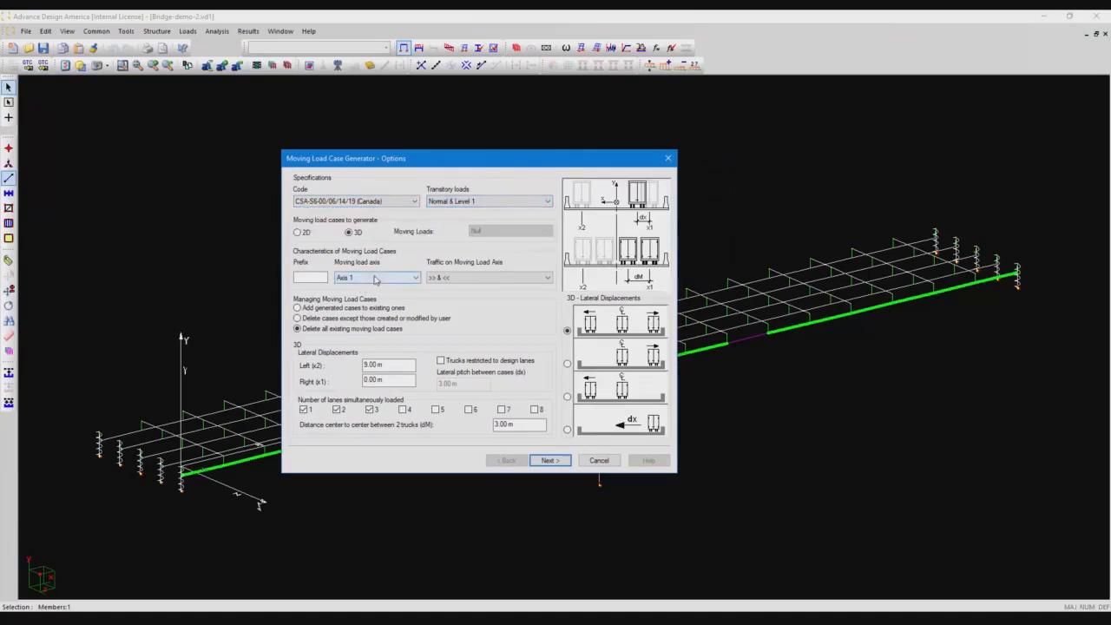
# Compare the 2D and 3D options, keeping 3D moving load cases on Axis 1 with traffic in both directions (>> & <<)
pyautogui.click(299, 232)
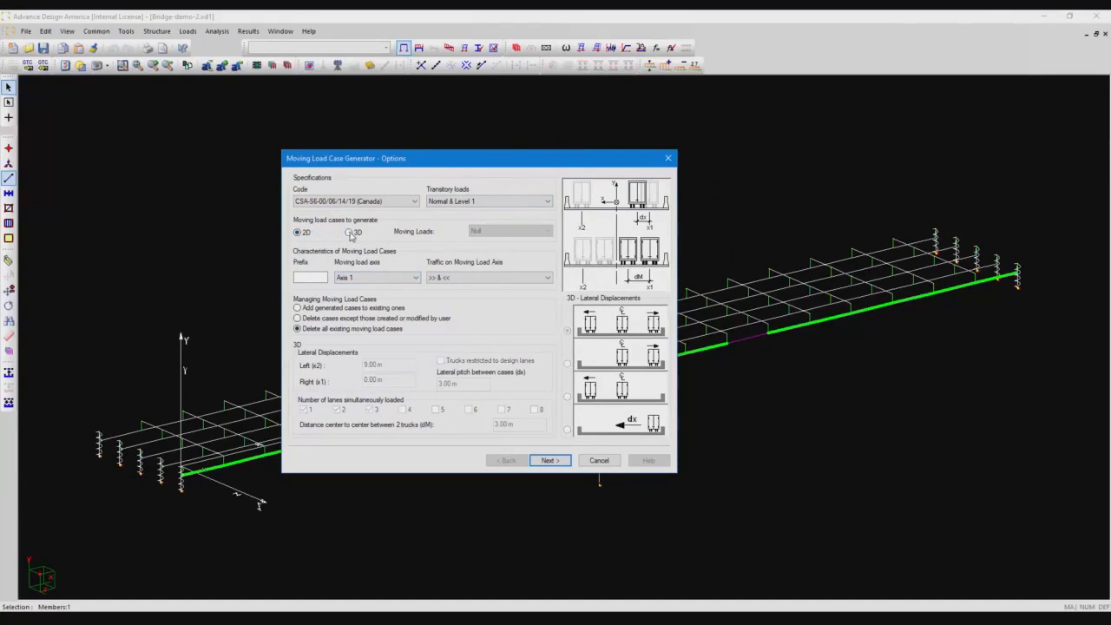
pyautogui.click(350, 234)
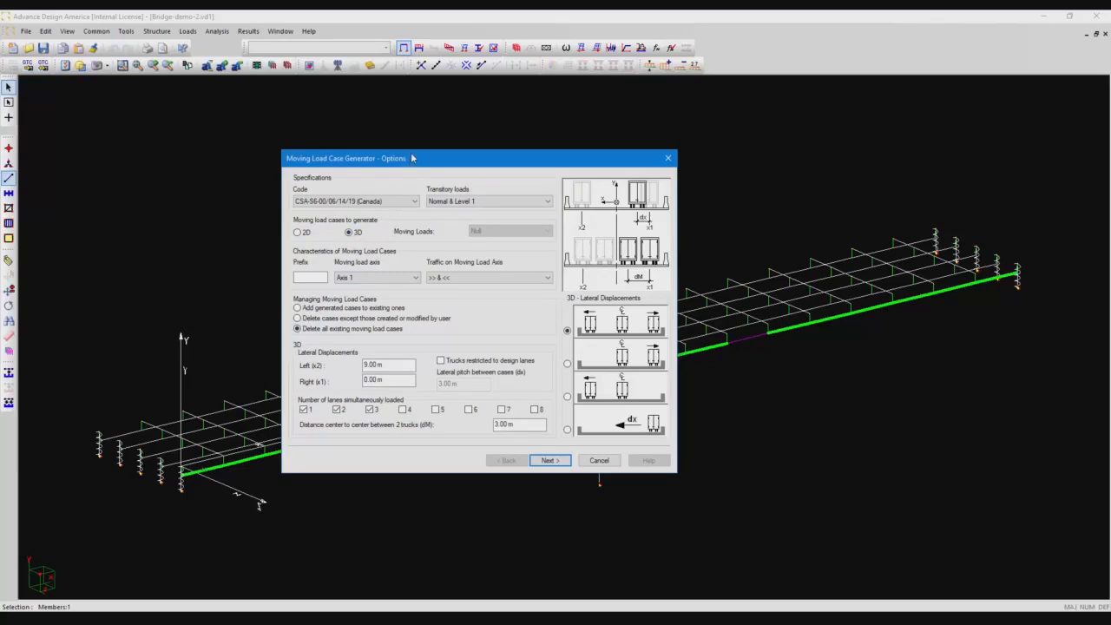
pyautogui.click(375, 276)
pyautogui.click(380, 285)
pyautogui.click(511, 278)
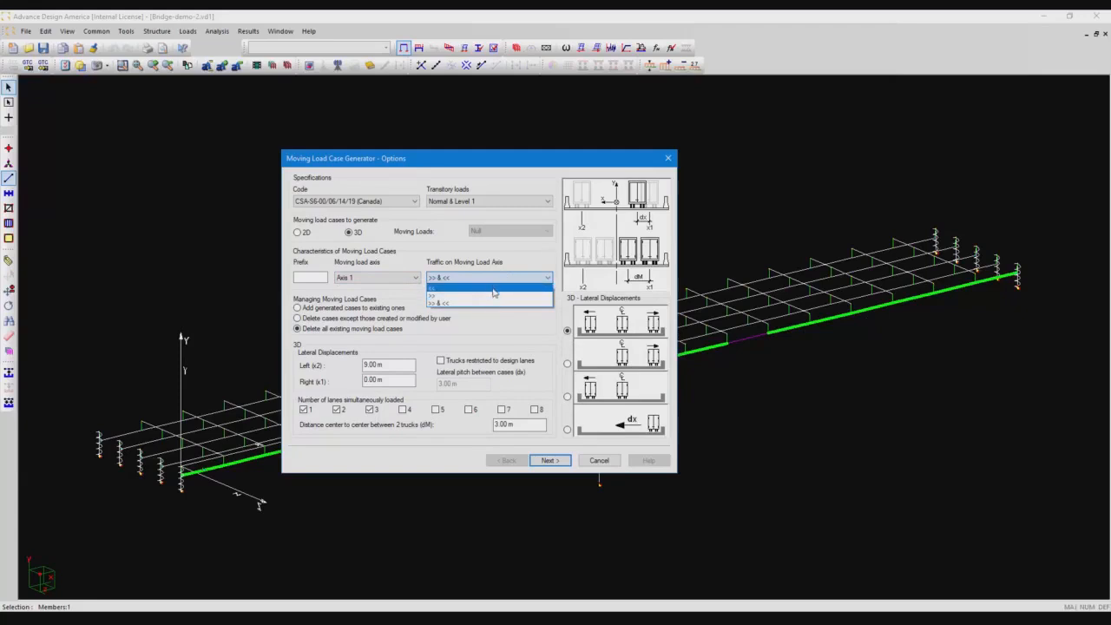
pyautogui.click(492, 303)
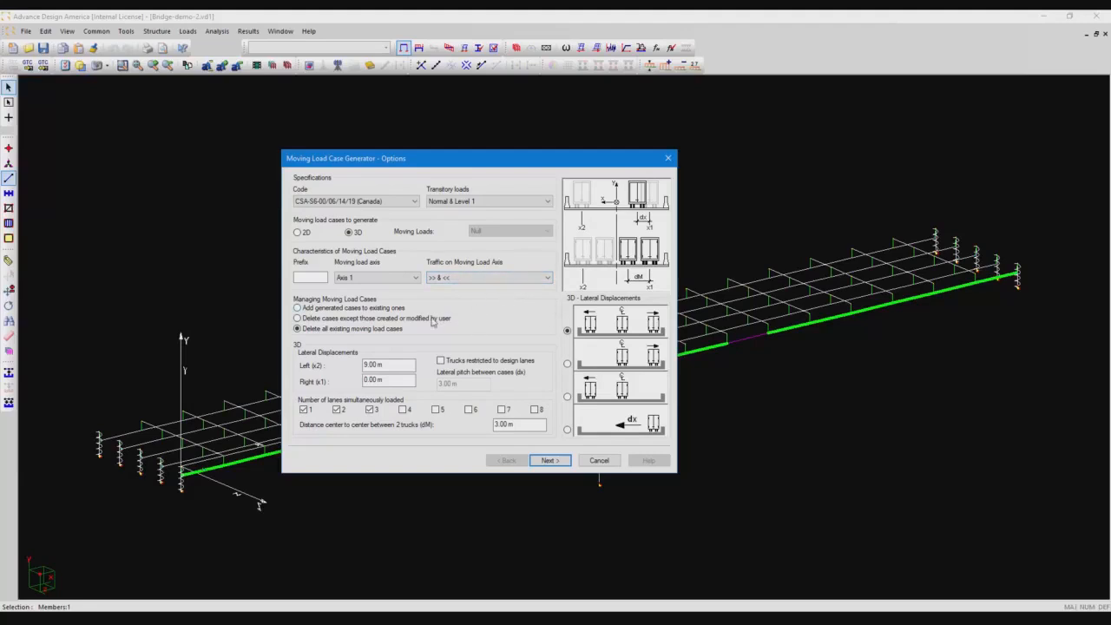
# Set the left lateral displacement (x2) to 9 m, keep lanes 1 to 3 loaded and proceed to the truck offsets
pyautogui.doubleClick(406, 366)
pyautogui.write('9')
pyautogui.press('Tab')
pyautogui.moveTo(547, 161); pyautogui.dragTo(591, 151)
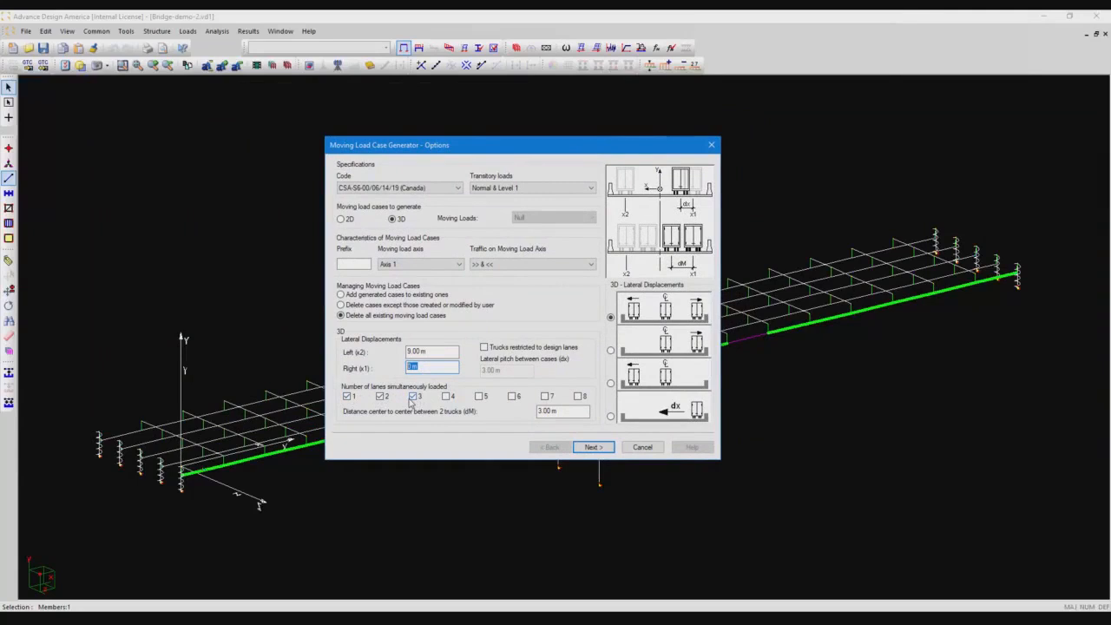
pyautogui.click(593, 447)
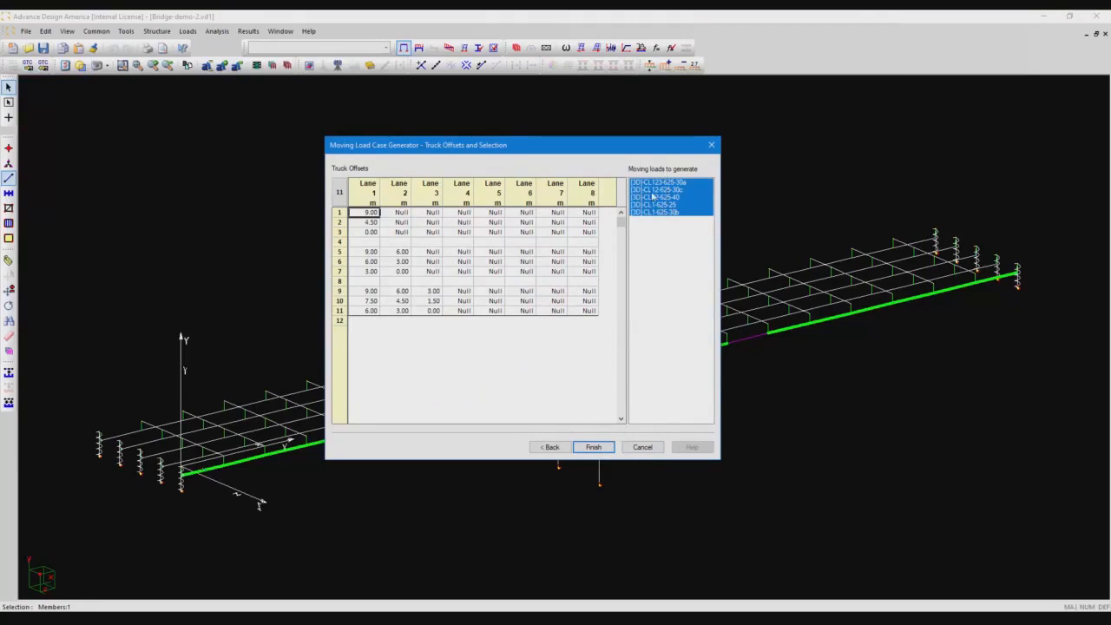
# Generate moving load cases for the selected trucks and review their truck, envelope, axis, traffic, DLA and structure type columns
pyautogui.click(594, 453)
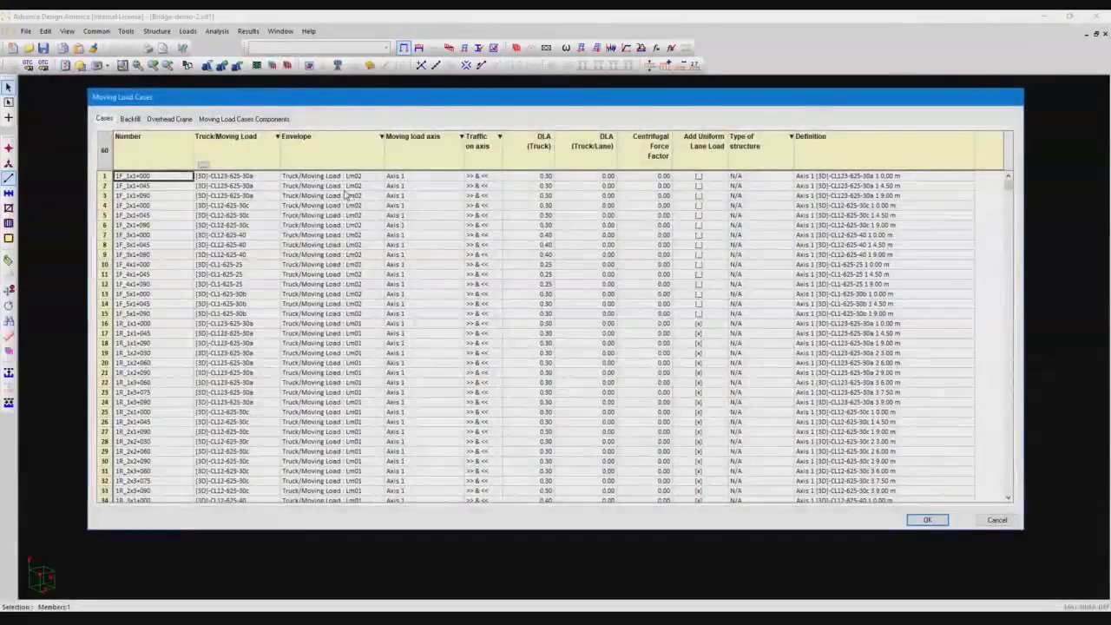
pyautogui.moveTo(1009, 191)
pyautogui.mouseDown()
pyautogui.moveTo(1008, 373)
pyautogui.moveTo(1004, 182)
pyautogui.mouseUp()
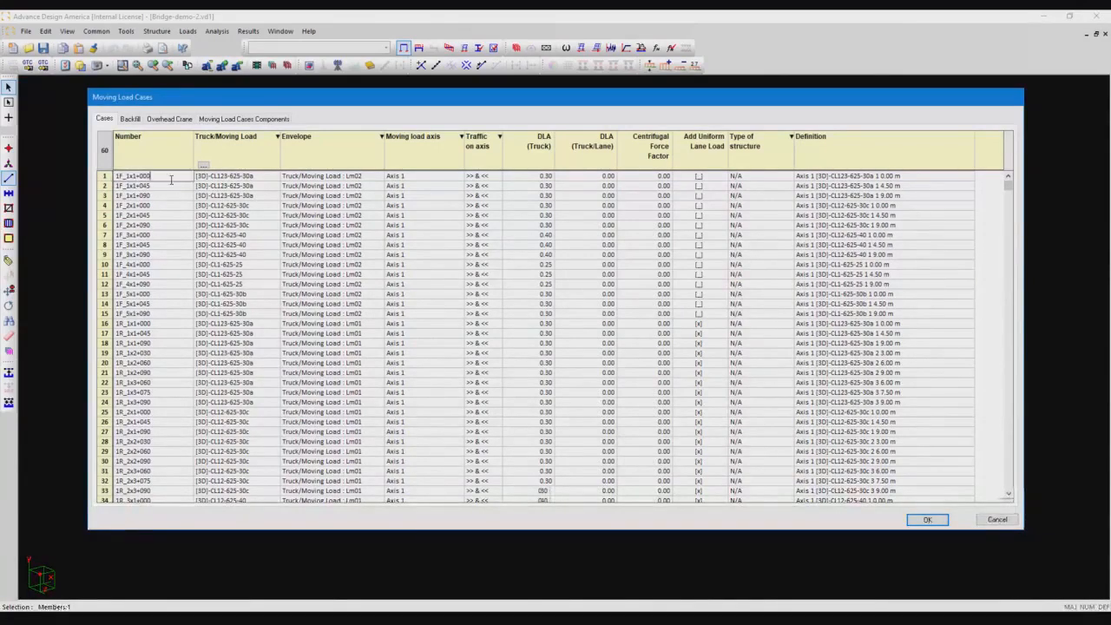
pyautogui.click(249, 177)
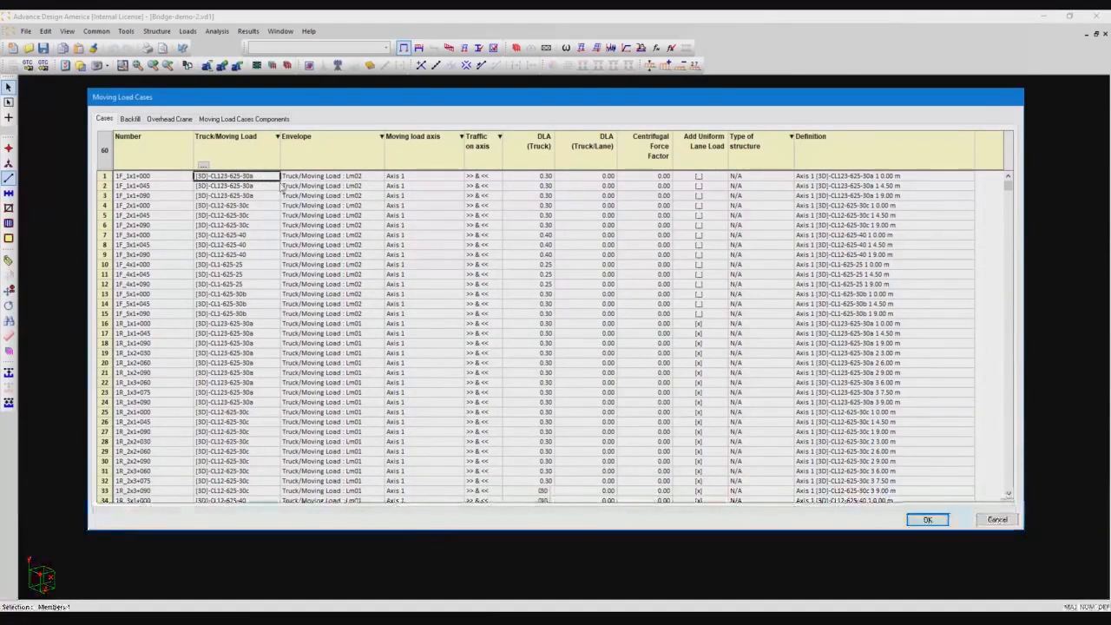
pyautogui.click(367, 177)
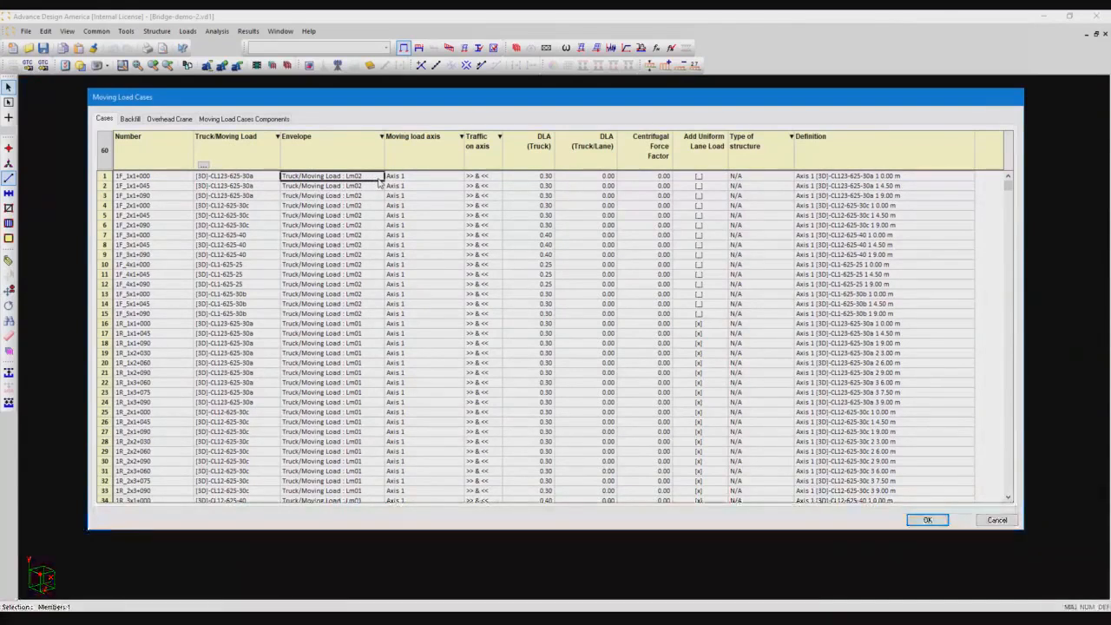
pyautogui.click(448, 174)
pyautogui.click(448, 173)
pyautogui.click(491, 171)
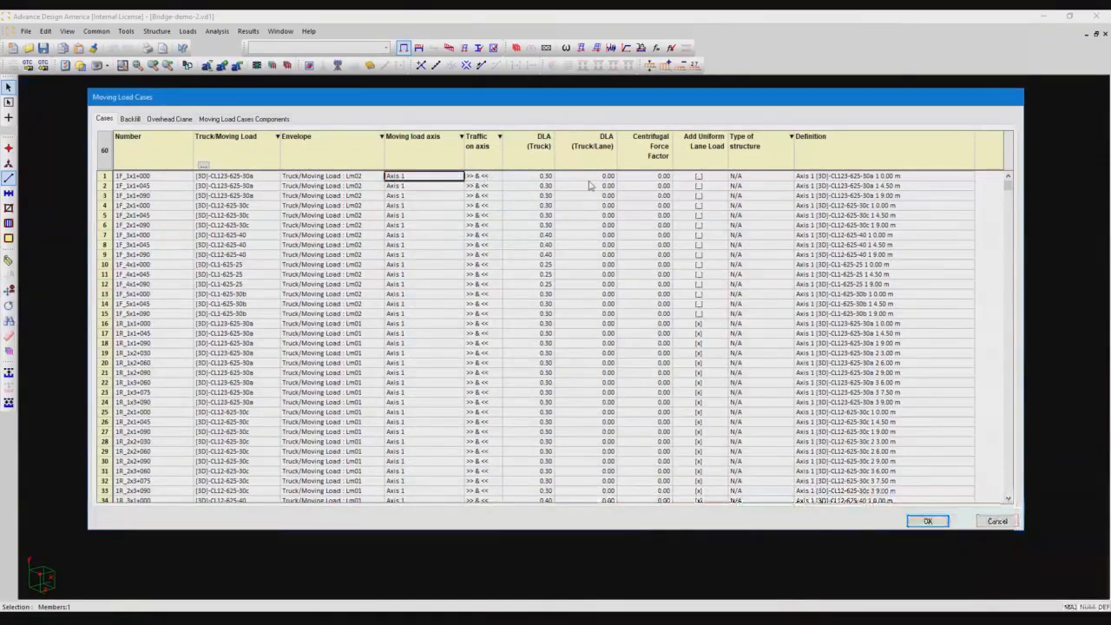
pyautogui.click(497, 176)
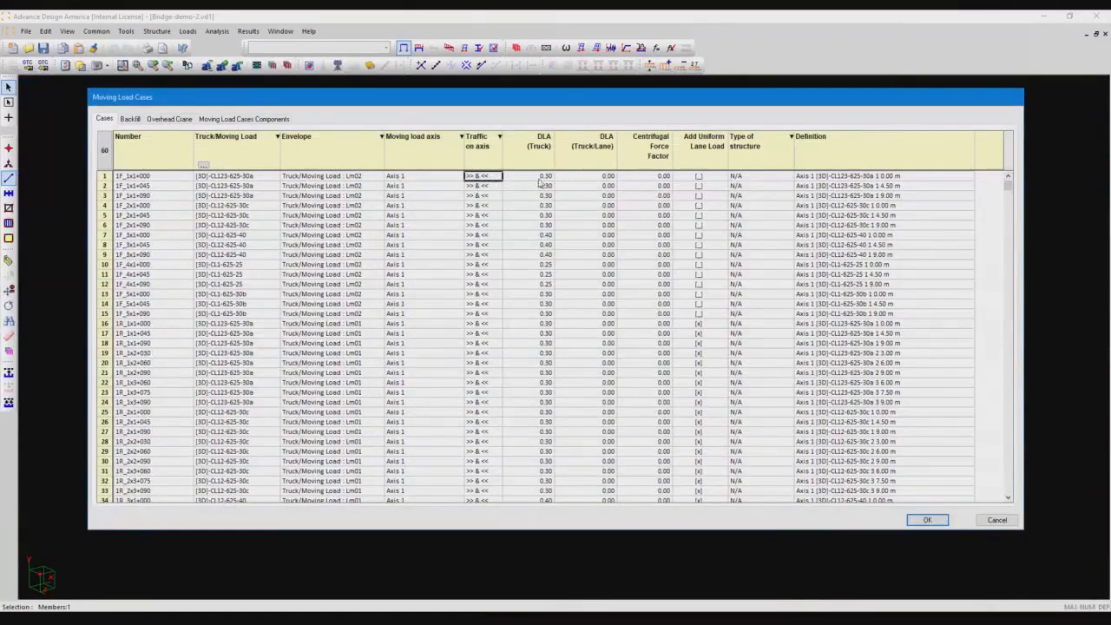
pyautogui.moveTo(546, 162); pyautogui.dragTo(652, 158)
pyautogui.click(764, 199)
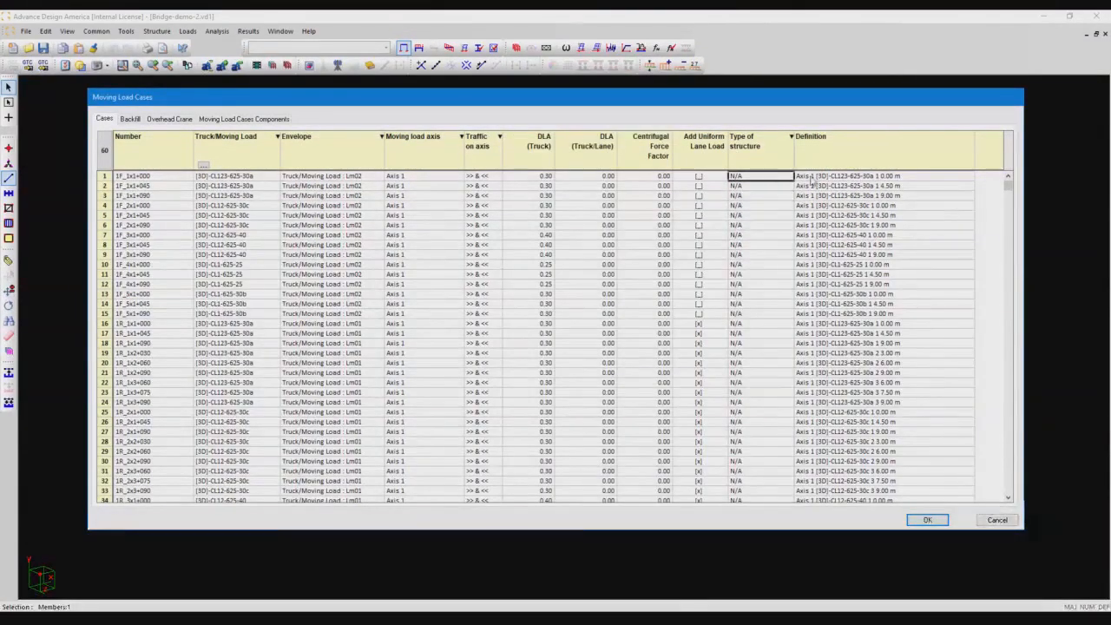
# Review the component factors and offsets of several cases, including 1R_4x2+060, and accept the moving load cases
pyautogui.click(269, 122)
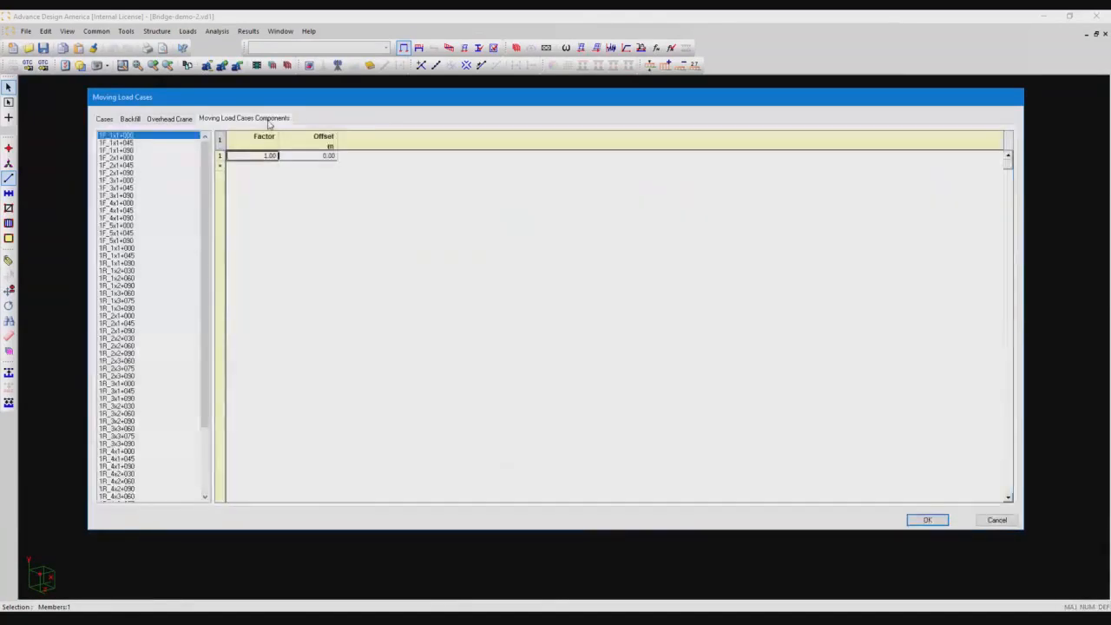
pyautogui.click(136, 212)
pyautogui.scroll(-4, 136, 215)
pyautogui.click(120, 311)
pyautogui.click(117, 391)
pyautogui.click(120, 451)
pyautogui.click(130, 399)
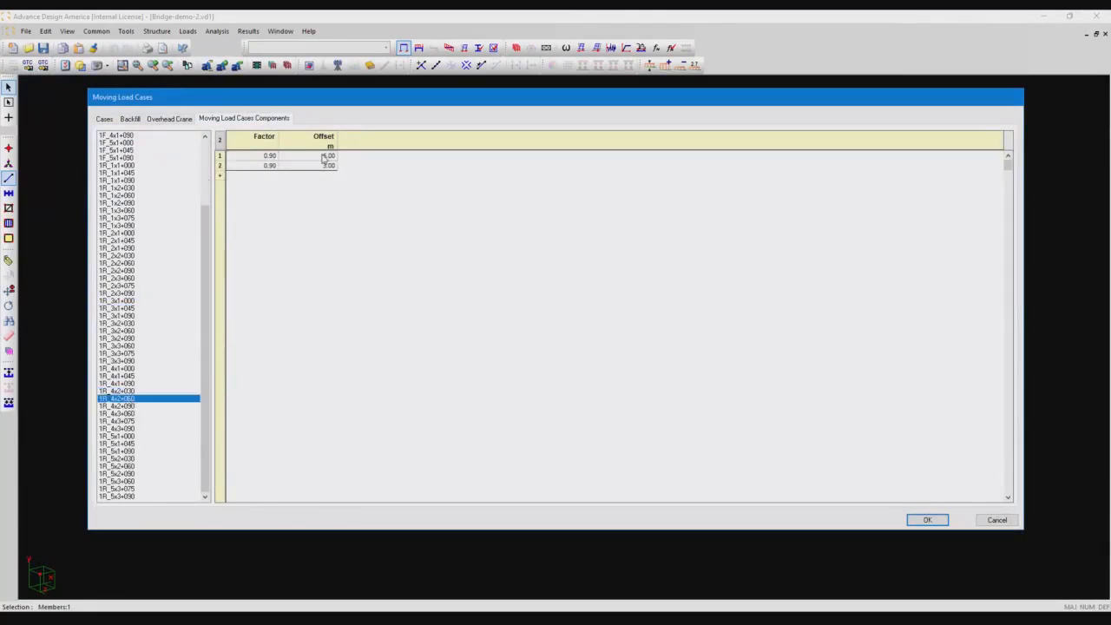
pyautogui.click(265, 156)
pyautogui.keyDown('shift'); pyautogui.click(266, 166); pyautogui.keyUp('shift')
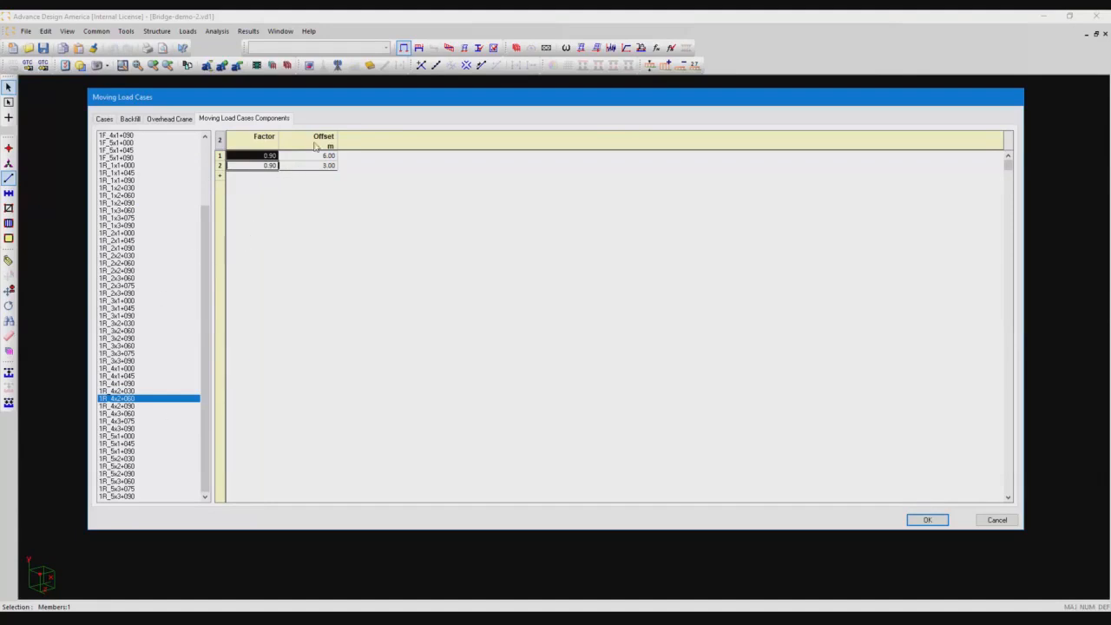
pyautogui.click(256, 156)
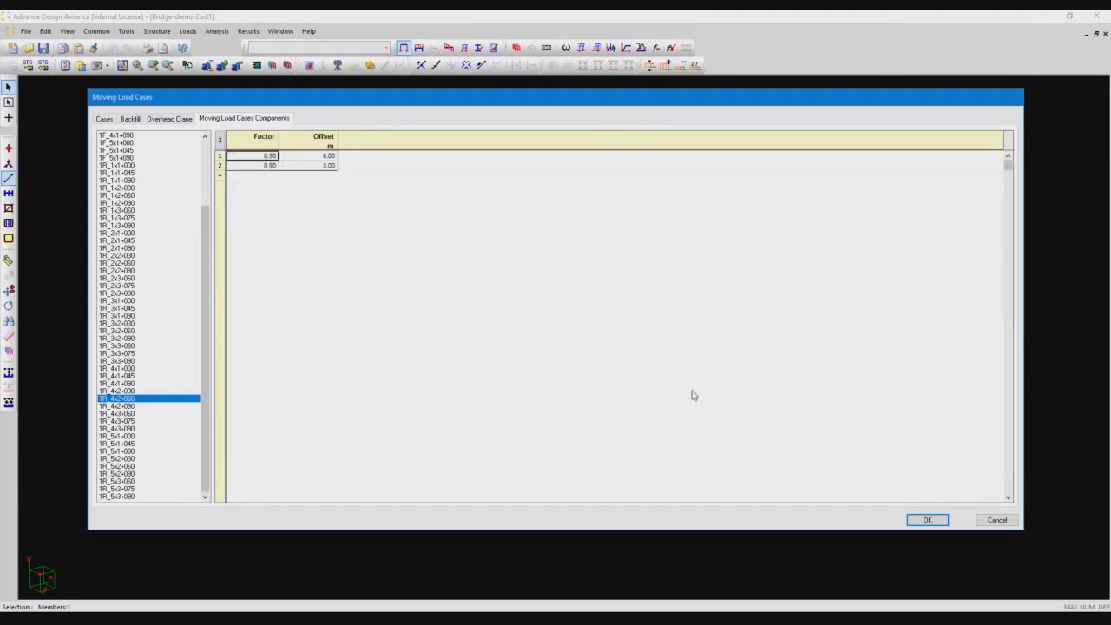
pyautogui.click(925, 519)
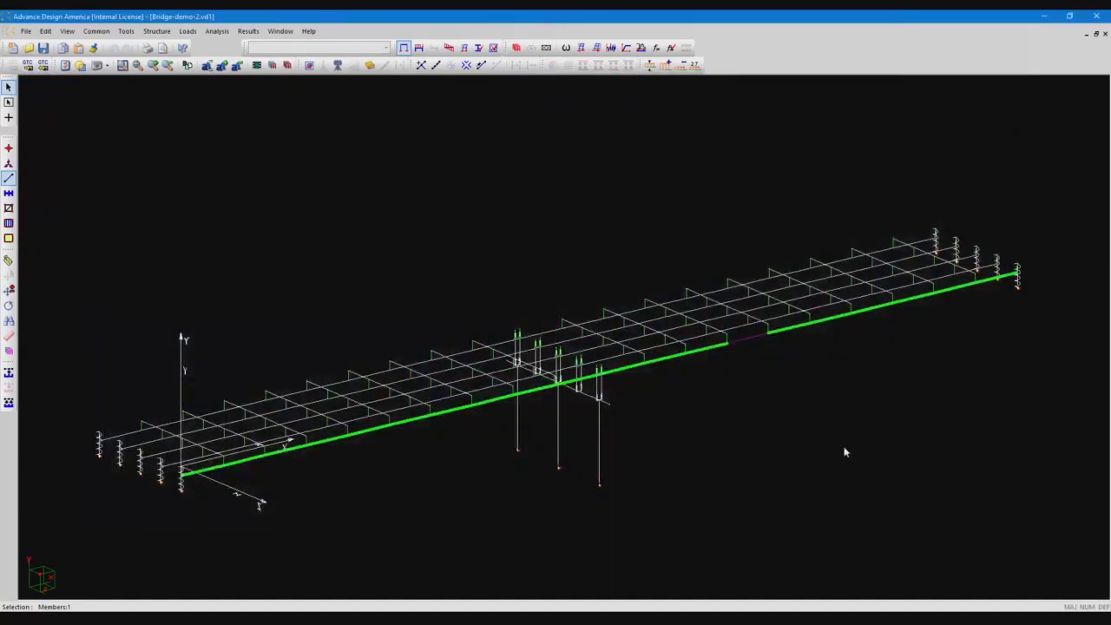
# Turn on the path display for moving load case 1F_1x1+090 in the bridge model view
pyautogui.scroll(-3, 844, 450)
pyautogui.moveTo(848, 438); pyautogui.dragTo(770, 430, button='middle')
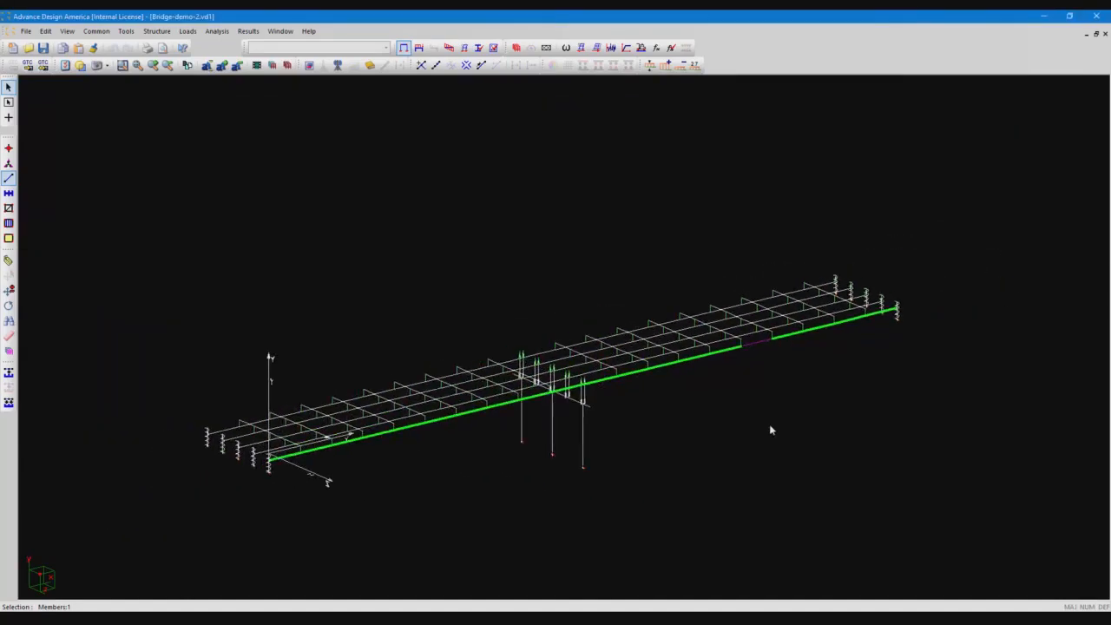
pyautogui.rightClick(778, 424)
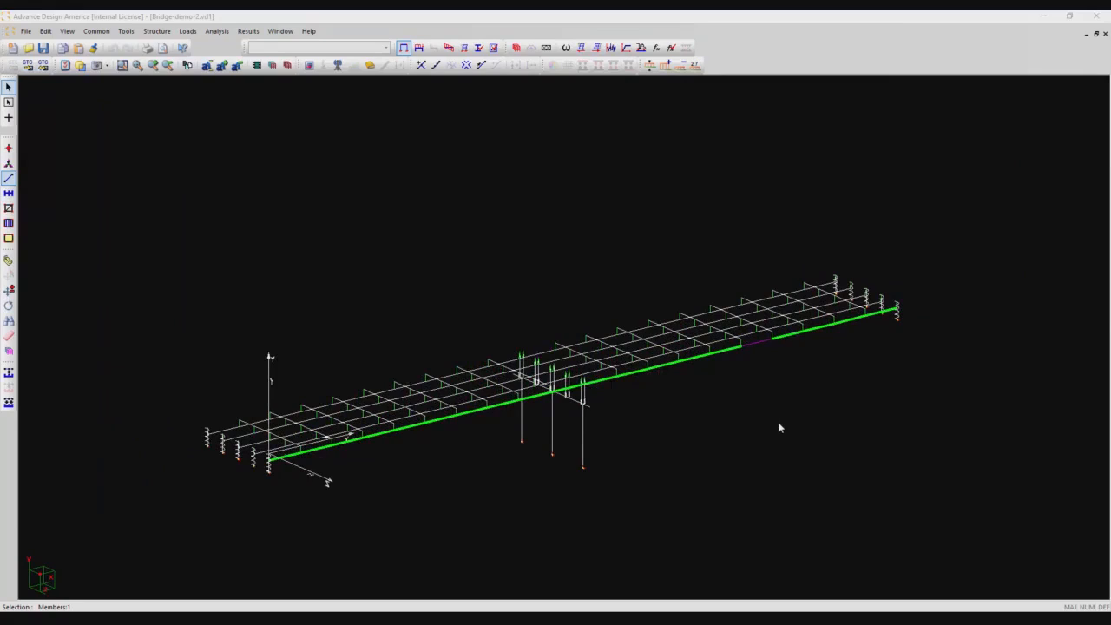
pyautogui.click(483, 395)
pyautogui.click(493, 404)
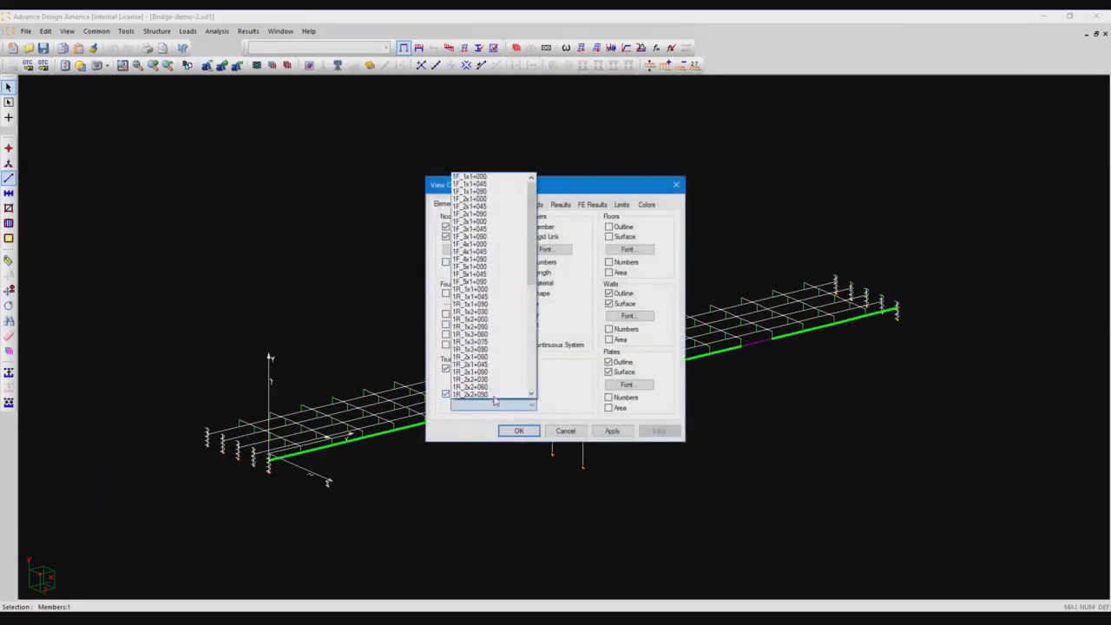
pyautogui.click(481, 190)
pyautogui.click(612, 431)
pyautogui.moveTo(575, 187); pyautogui.dragTo(878, 200)
pyautogui.click(822, 442)
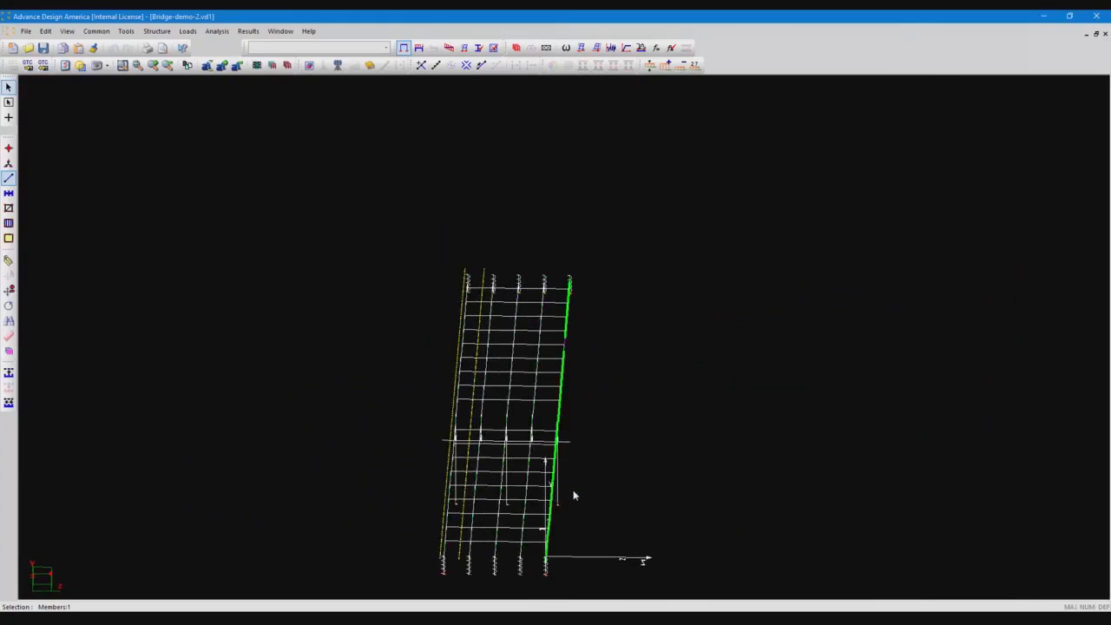
# Turn on the 3D display of the bridge members in the view options
pyautogui.scroll(3, 532, 493)
pyautogui.scroll(2, 533, 493)
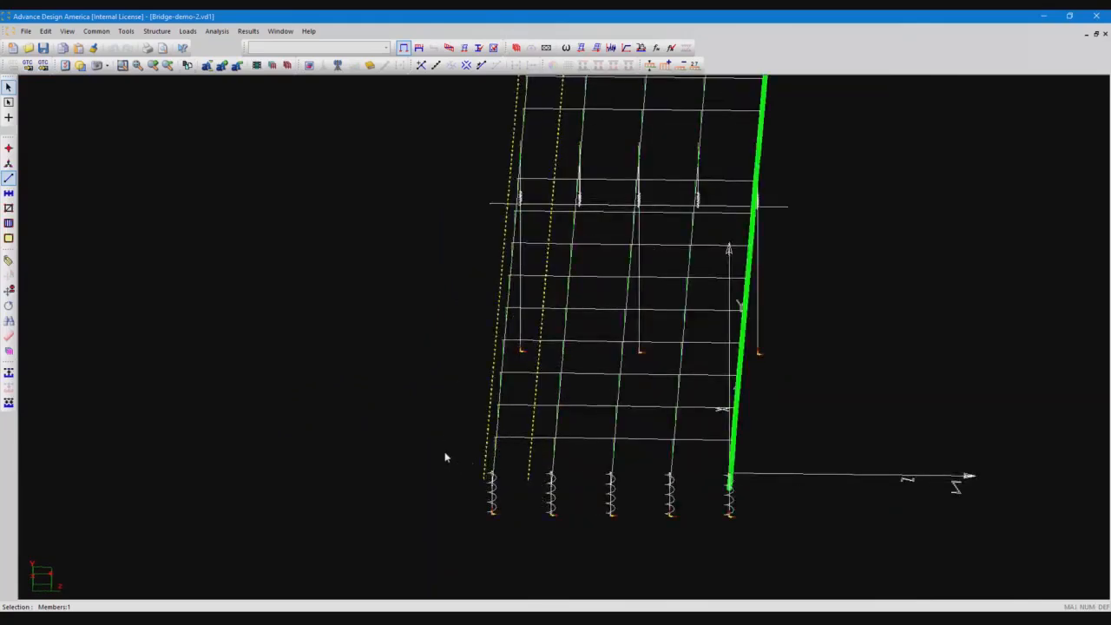
pyautogui.moveTo(449, 451); pyautogui.dragTo(430, 450, button='middle')
pyautogui.moveTo(691, 430); pyautogui.dragTo(643, 430, button='middle')
pyautogui.scroll(-1, 644, 430)
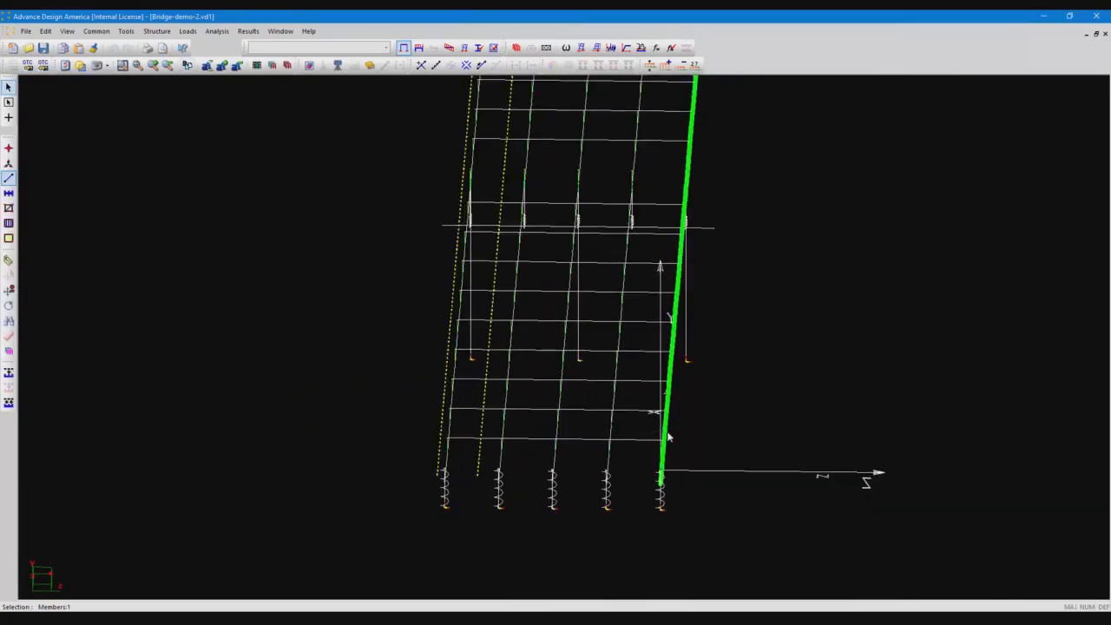
pyautogui.rightClick(668, 436)
pyautogui.click(478, 205)
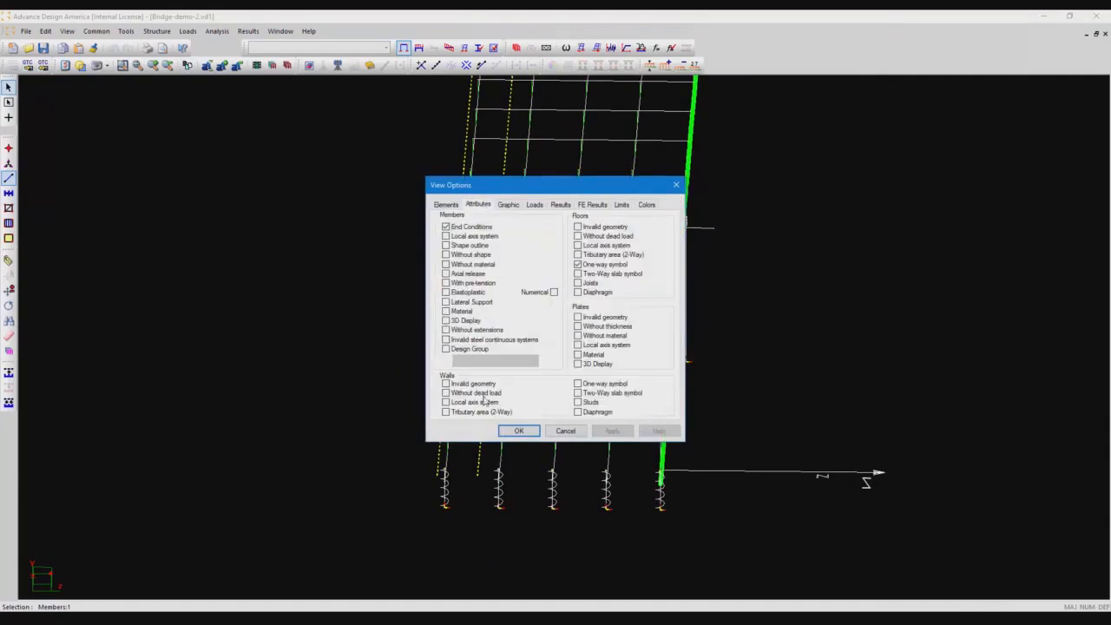
pyautogui.click(475, 321)
pyautogui.click(518, 431)
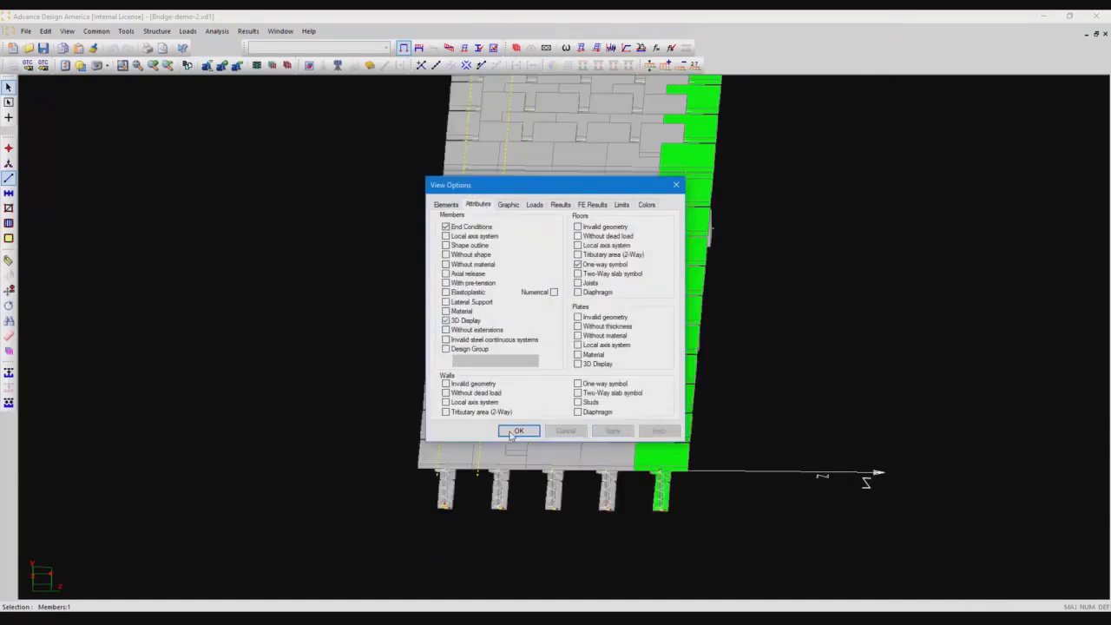
# Display the path of moving load case 1F_3x1+045 on the bridge deck, and switch it to case 1R_1x3+075
pyautogui.moveTo(607, 315); pyautogui.dragTo(565, 352, button='middle')
pyautogui.moveTo(547, 460); pyautogui.dragTo(490, 487, button='middle')
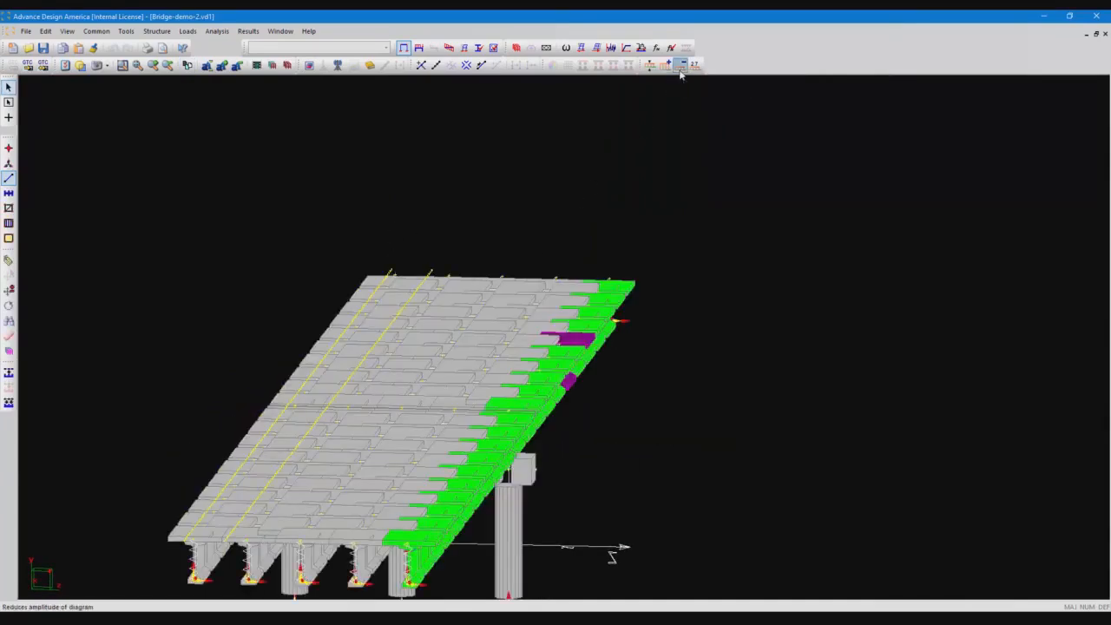
pyautogui.moveTo(472, 372); pyautogui.dragTo(485, 336, button='middle')
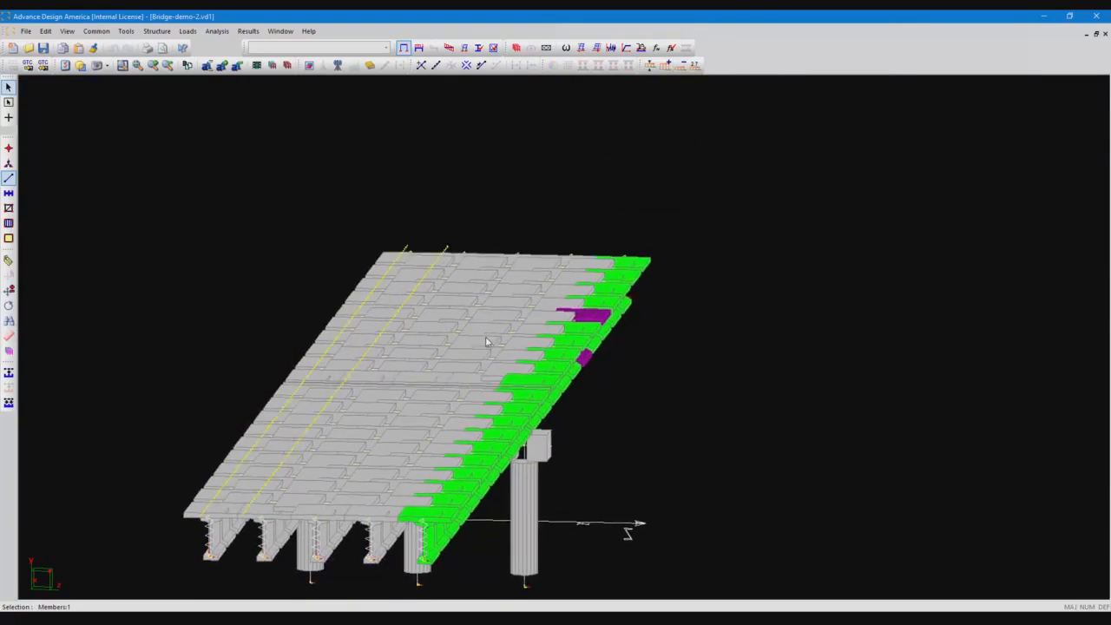
pyautogui.hotkey('ctrl', 'd')
pyautogui.moveTo(547, 184); pyautogui.dragTo(857, 141)
pyautogui.click(756, 162)
pyautogui.click(801, 363)
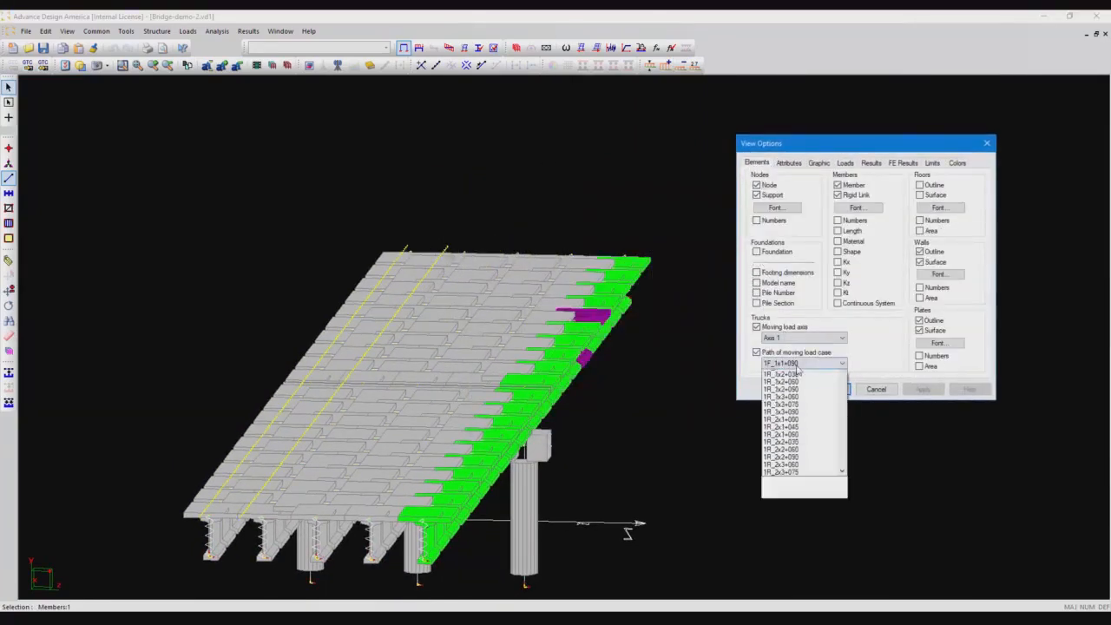
pyautogui.click(802, 410)
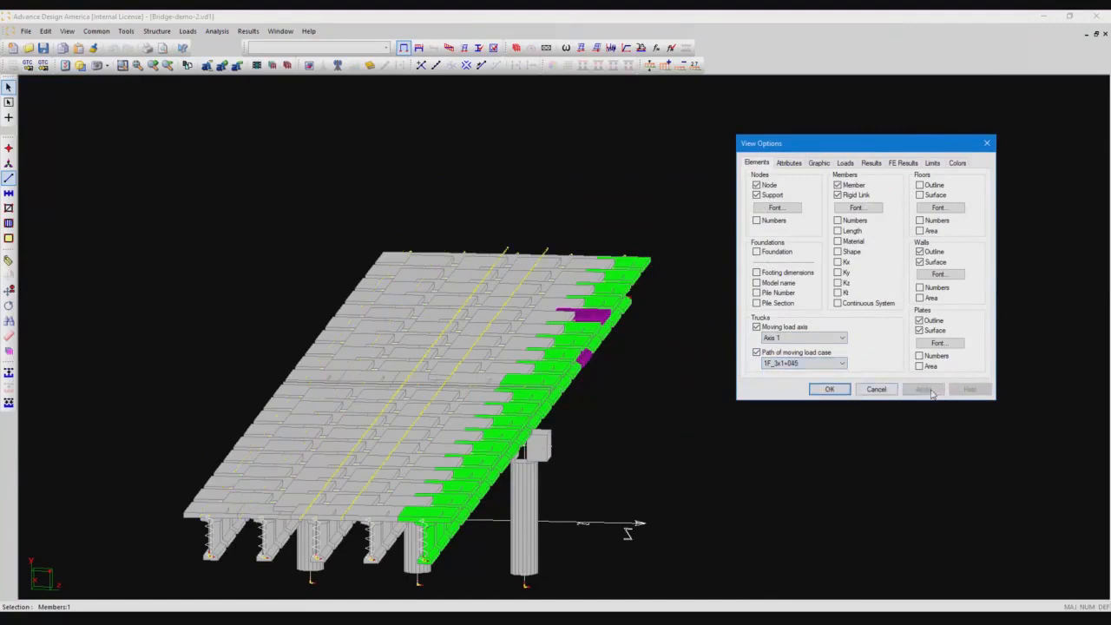
pyautogui.click(816, 365)
pyautogui.click(789, 471)
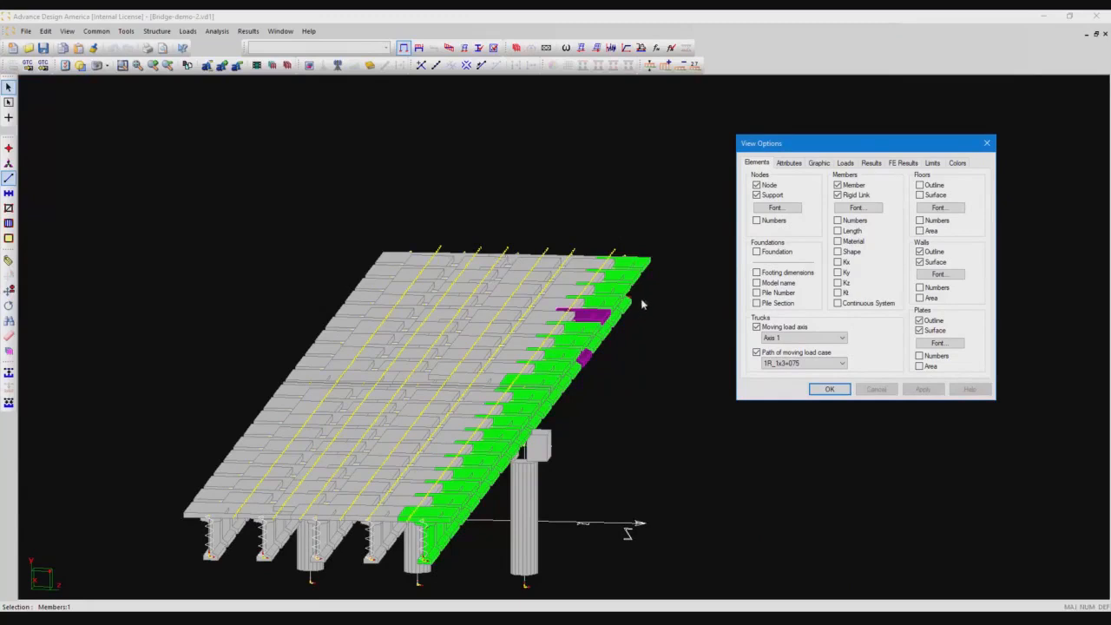
pyautogui.click(829, 389)
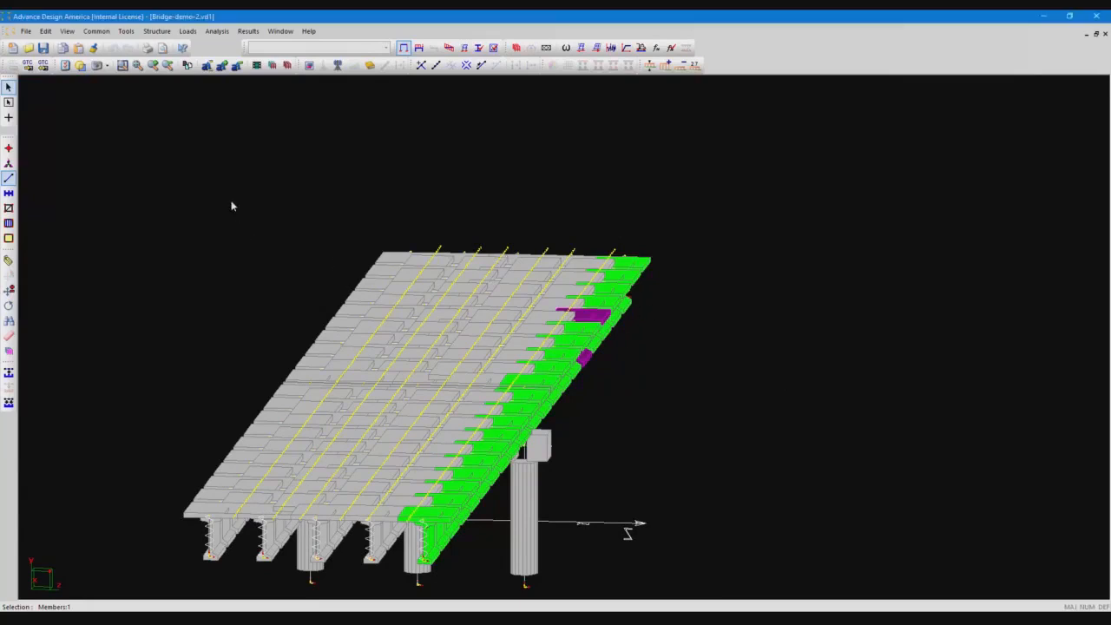
# Open the truck definitions and look through the list of available moving loads
pyautogui.click(96, 31)
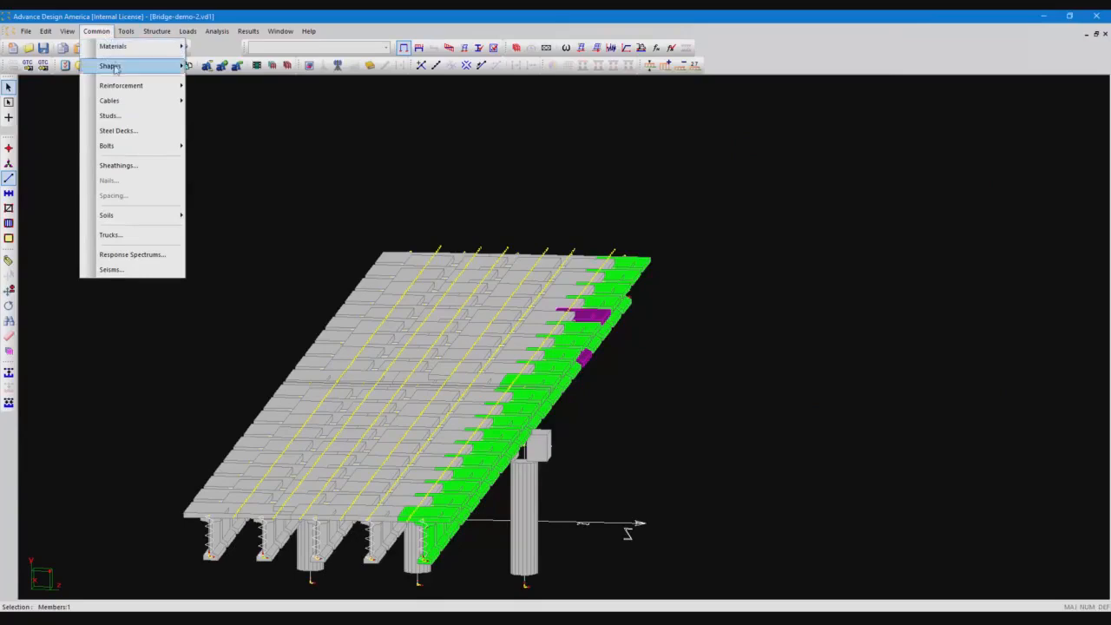
pyautogui.click(122, 235)
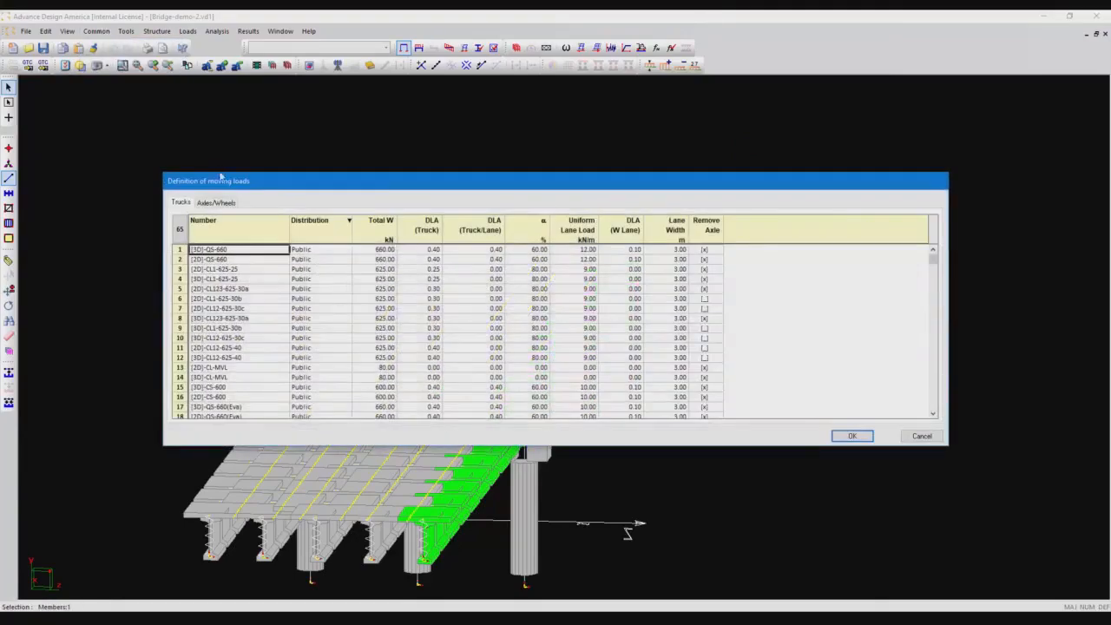
pyautogui.moveTo(260, 169); pyautogui.dragTo(260, 60)
pyautogui.moveTo(933, 146); pyautogui.dragTo(907, 139)
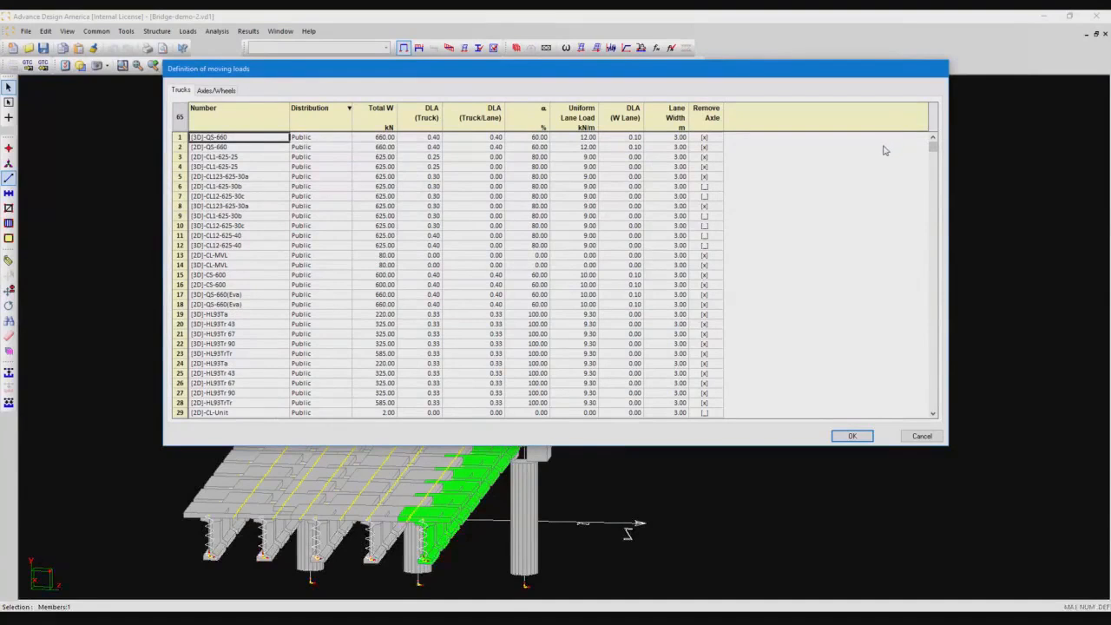
pyautogui.scroll(-14, 859, 153)
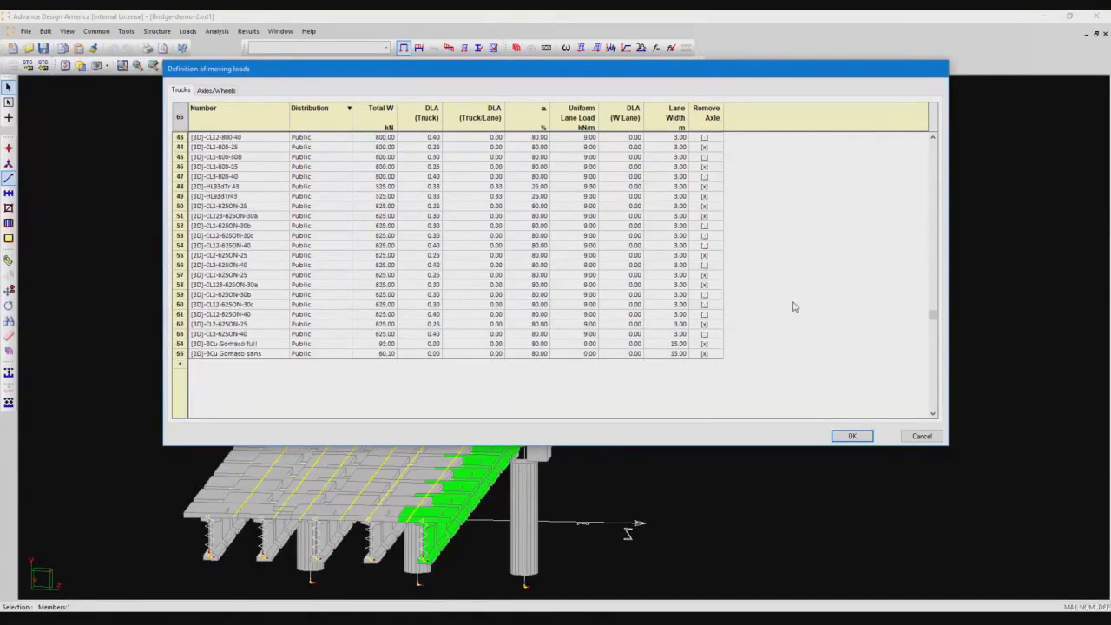
# Add a blank truck row at the end of the moving loads list and delete it again
pyautogui.scroll(-2, 795, 306)
pyautogui.click(181, 305)
pyautogui.click(214, 305)
pyautogui.moveTo(340, 307); pyautogui.dragTo(604, 300)
pyautogui.click(179, 305)
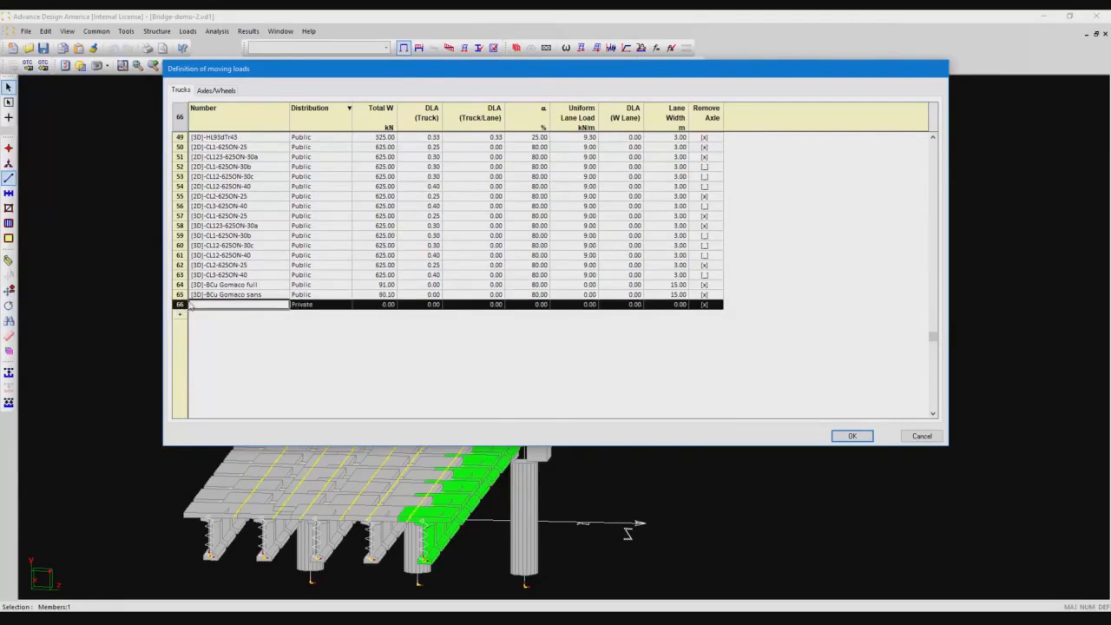
pyautogui.press('Delete')
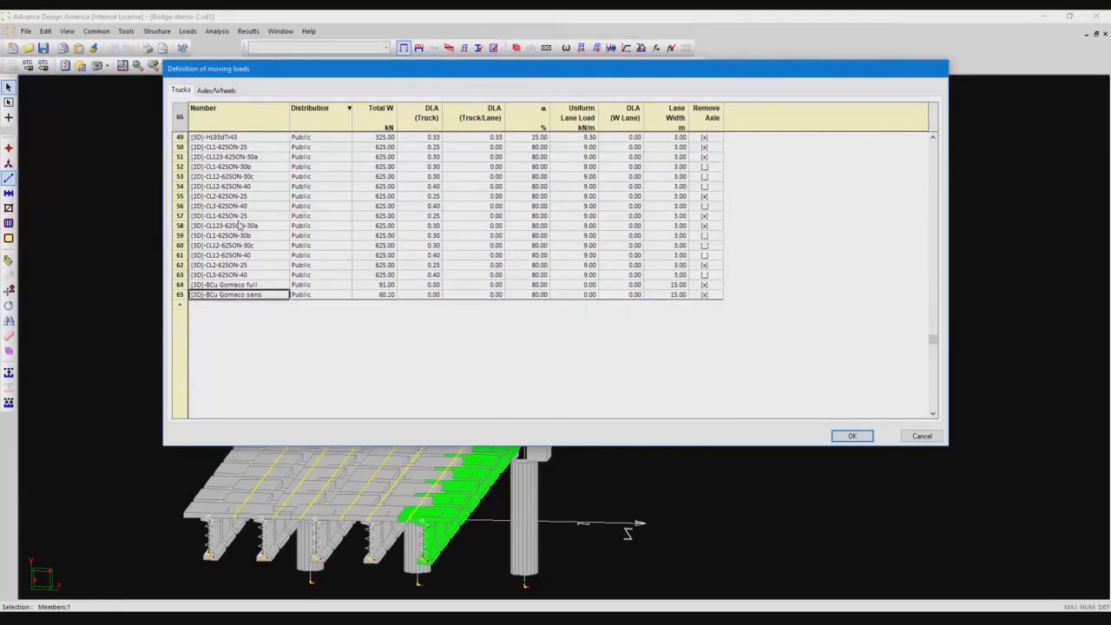
# Examine the axle and wheel X and Y coordinates defined for the [3D]-QS-660 truck
pyautogui.click(223, 92)
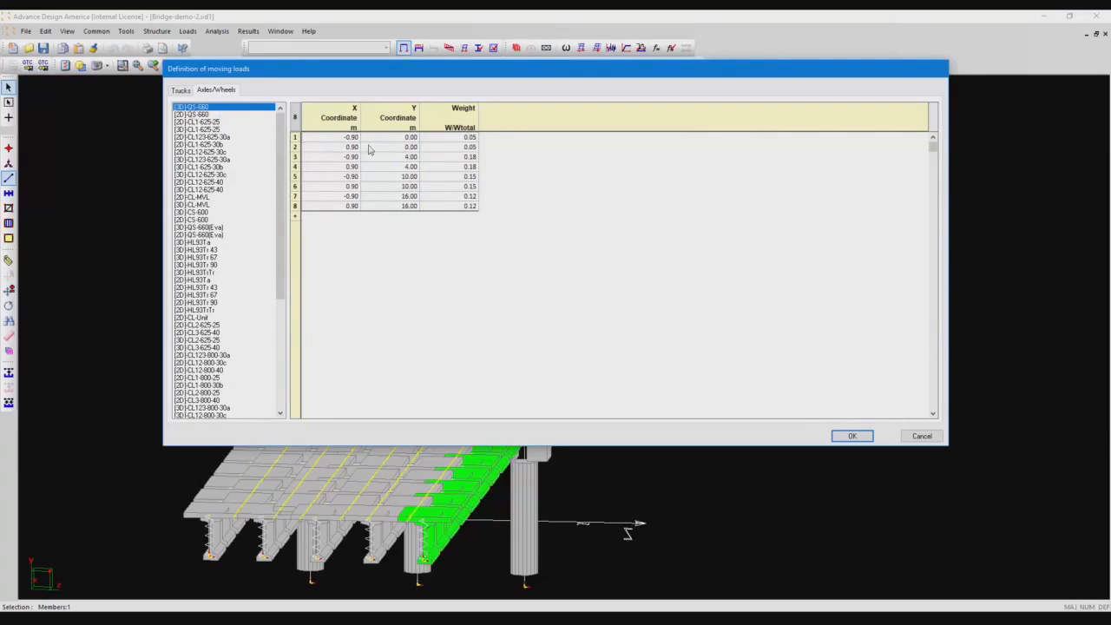
pyautogui.click(344, 118)
pyautogui.click(393, 122)
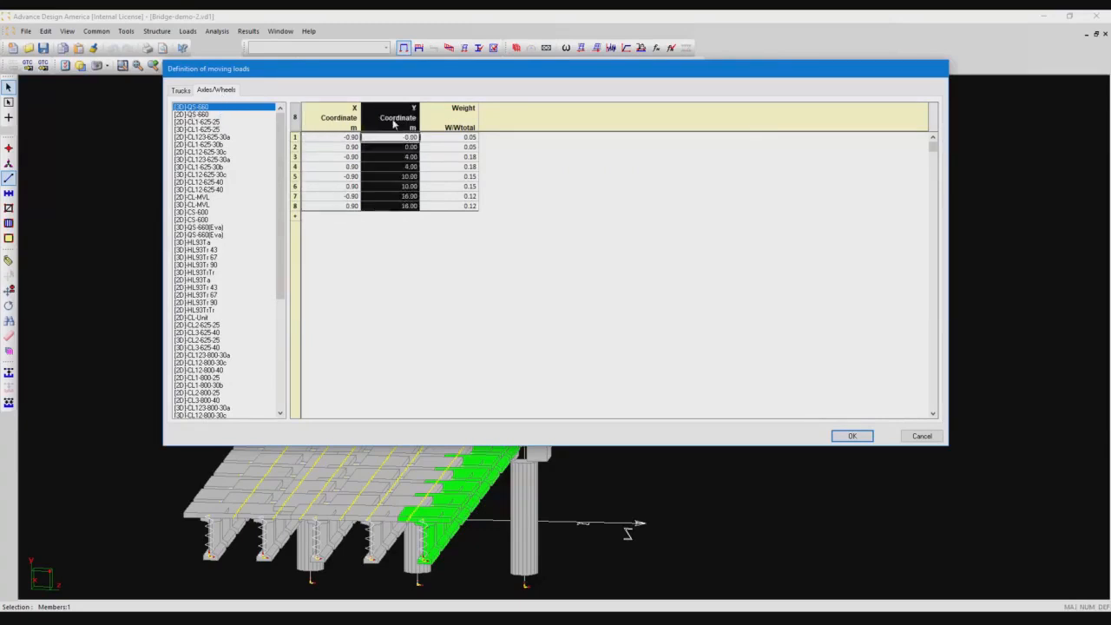
pyautogui.click(335, 137)
pyautogui.click(350, 146)
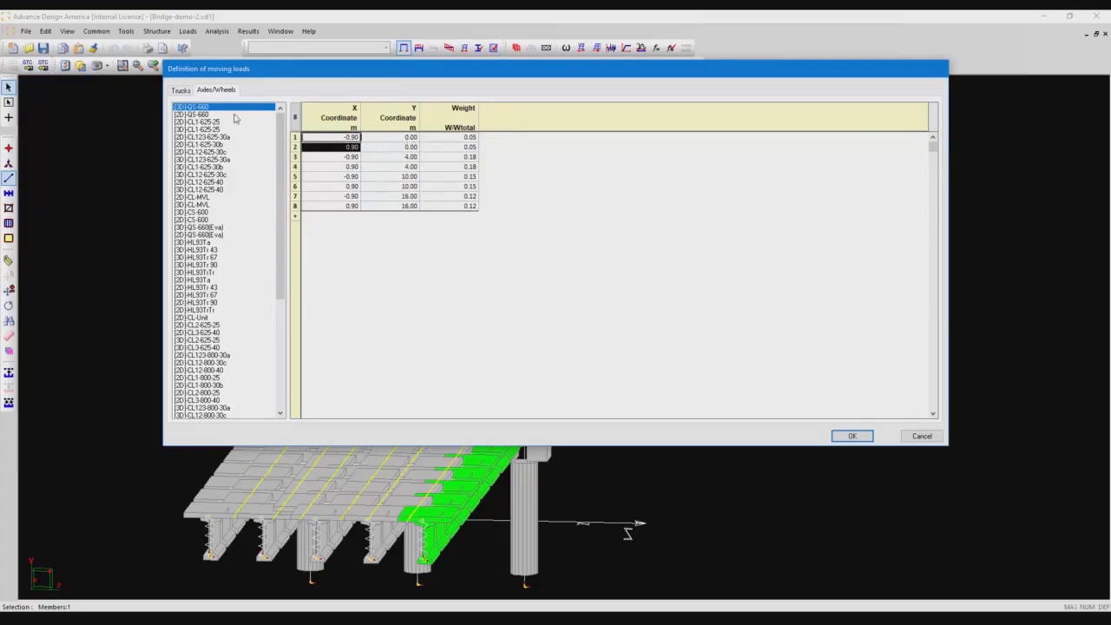
# Examine the Y coordinates of the [3D]-QS-660 axles and the axle definition of the [2D]-CL-MVL truck, and close the moving load definitions
pyautogui.moveTo(412, 137); pyautogui.dragTo(407, 215)
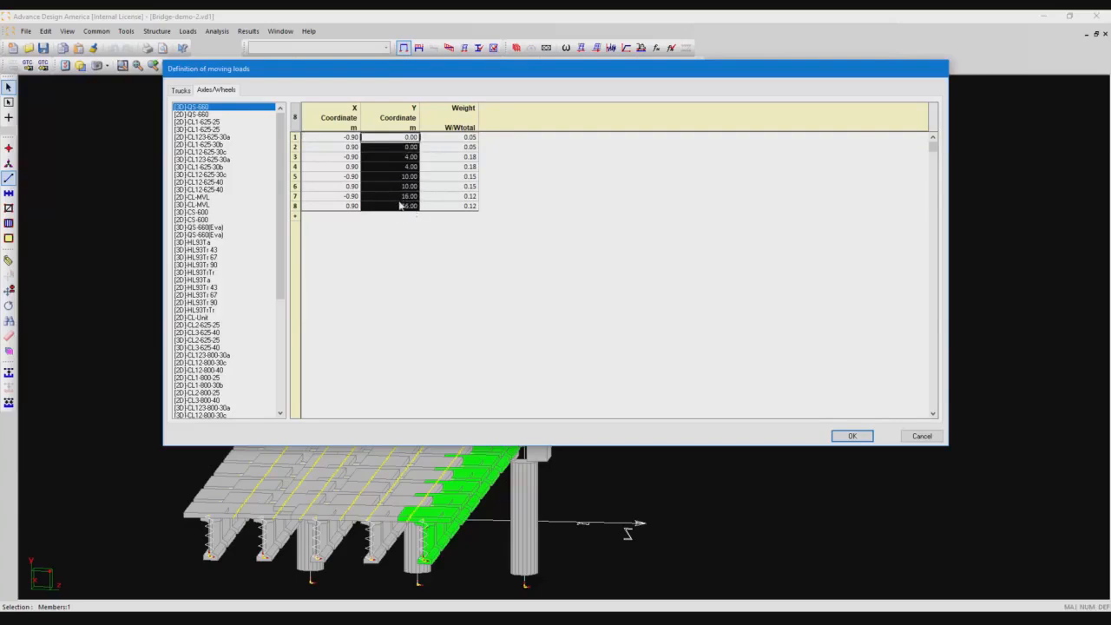
pyautogui.click(201, 198)
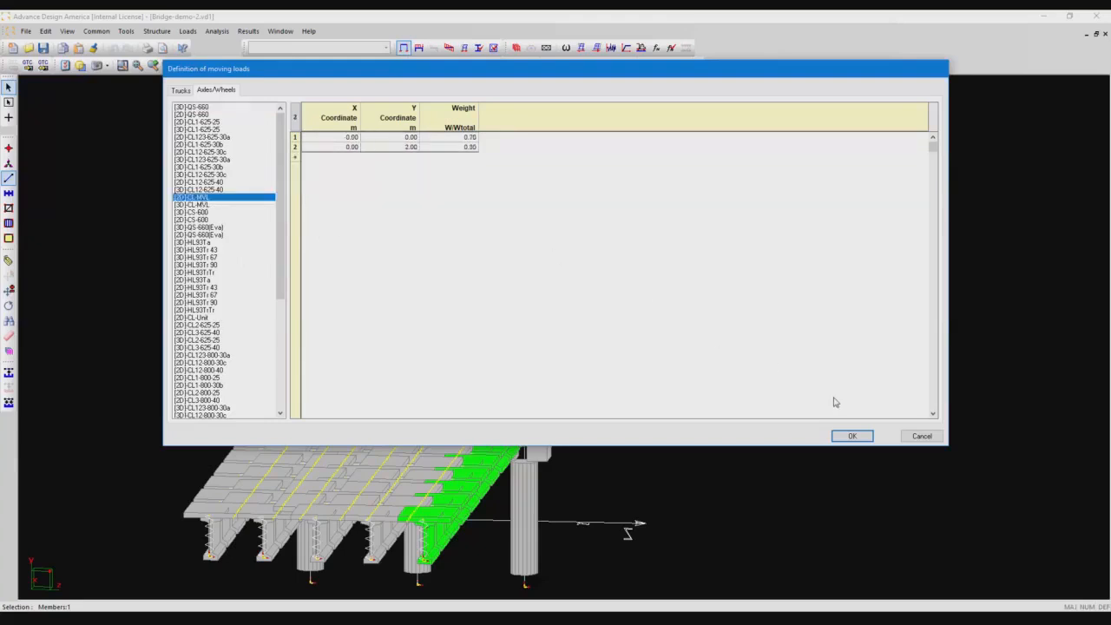
pyautogui.click(852, 436)
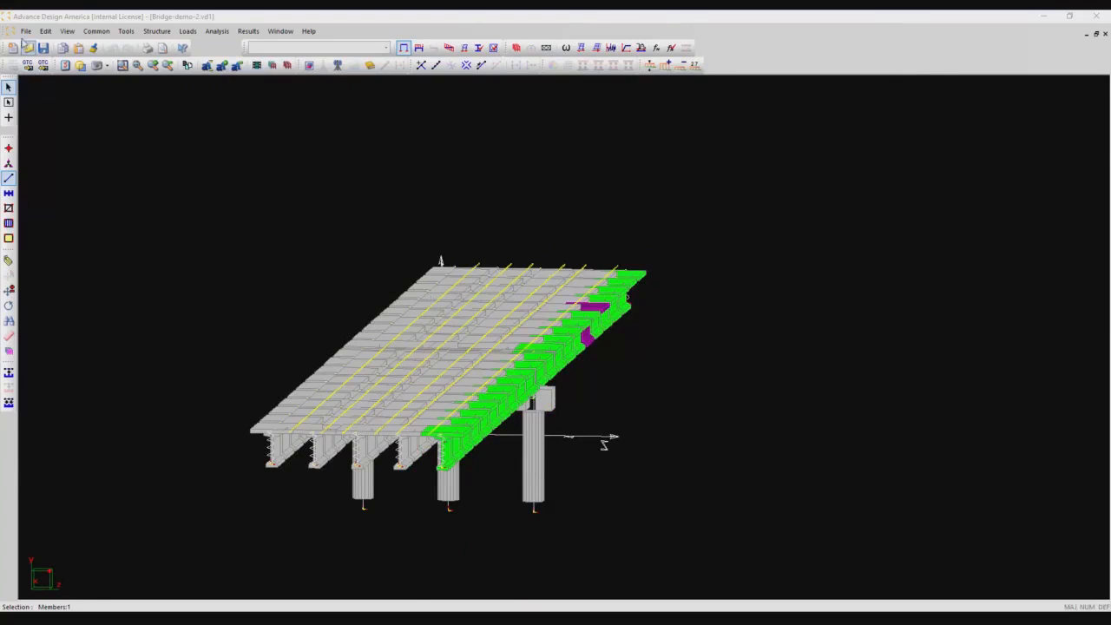
# Open the seismic settings of the project configuration, look through the available building codes while keeping CSA-S6-14, and set the site to D
pyautogui.click(26, 31)
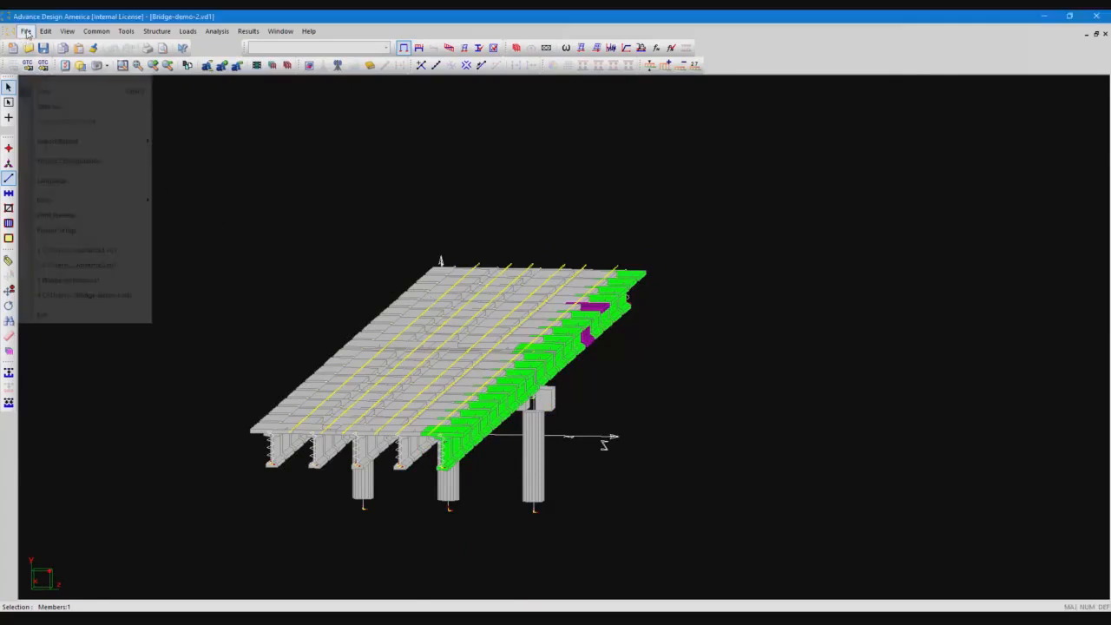
pyautogui.click(92, 162)
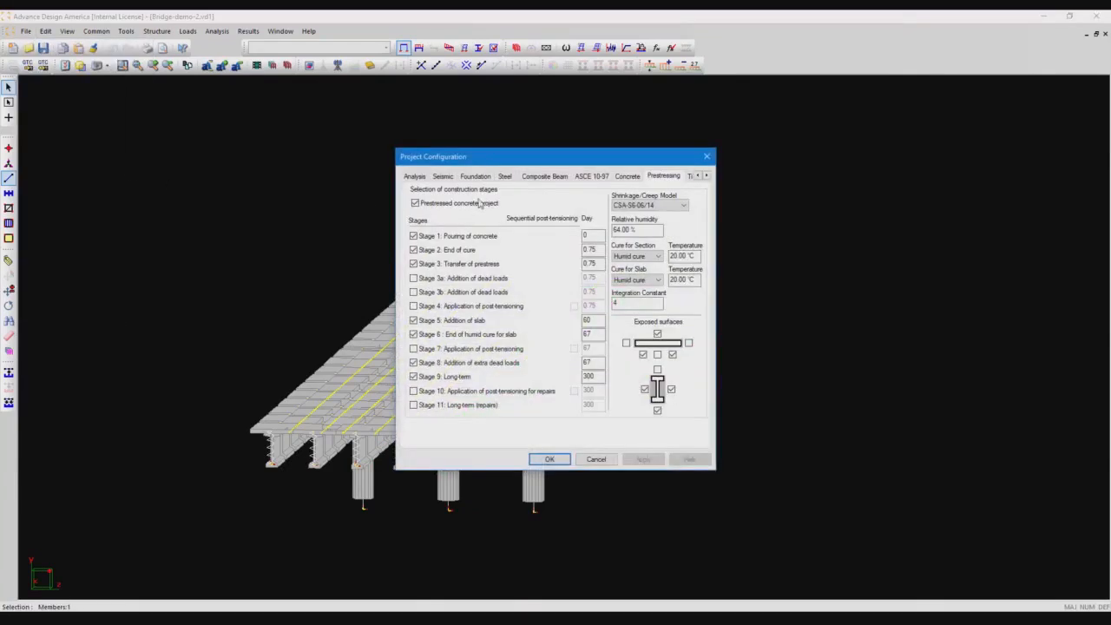
pyautogui.click(444, 176)
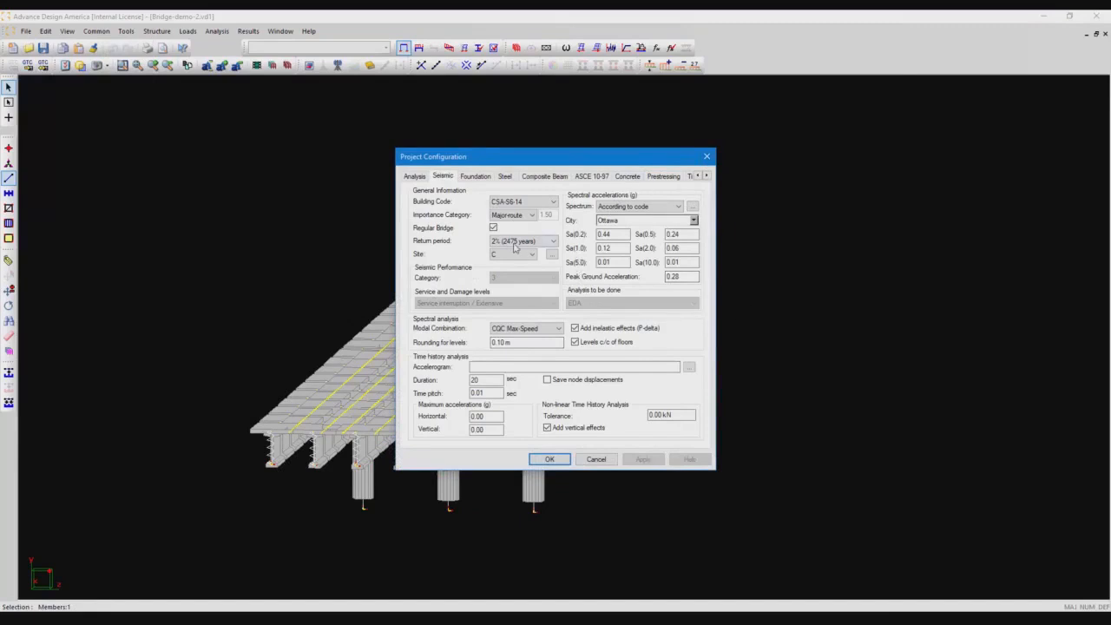
pyautogui.click(532, 201)
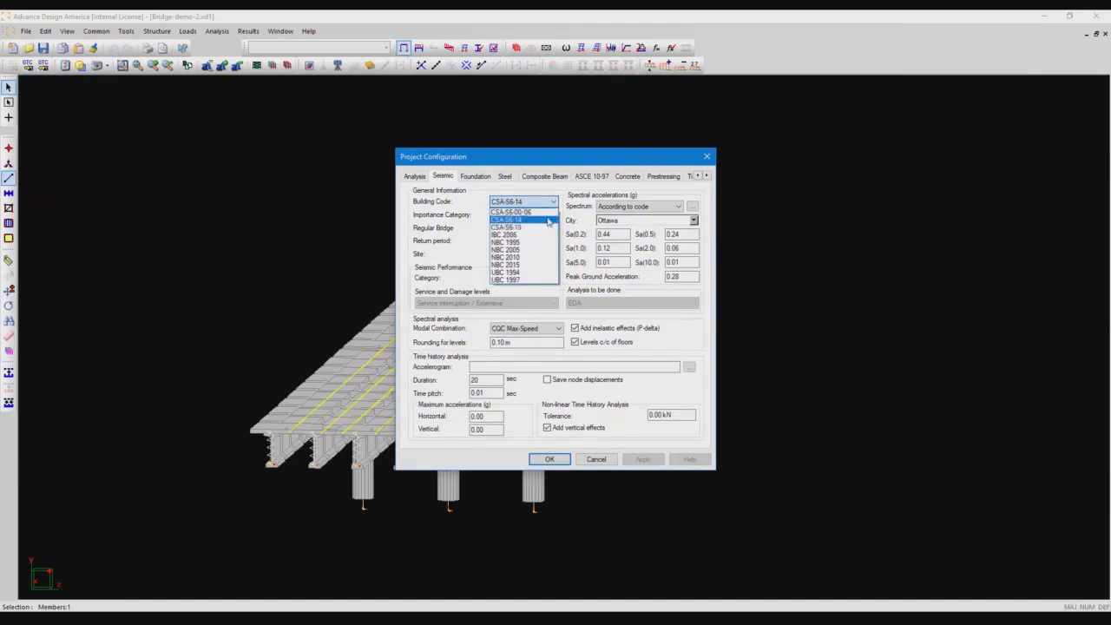
pyautogui.click(579, 208)
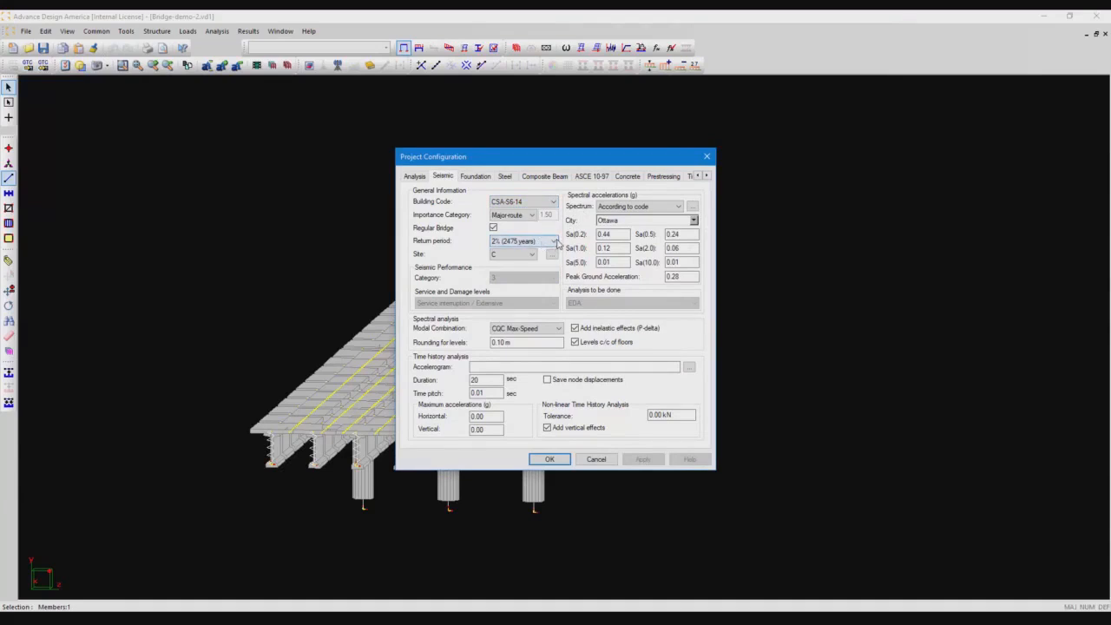
pyautogui.click(524, 255)
pyautogui.click(520, 293)
# Set the city for the spectral accelerations to Montréal, in the Montréal et région group of Québec
pyautogui.click(693, 220)
pyautogui.moveTo(692, 291); pyautogui.dragTo(692, 332)
pyautogui.scroll(2, 691, 315)
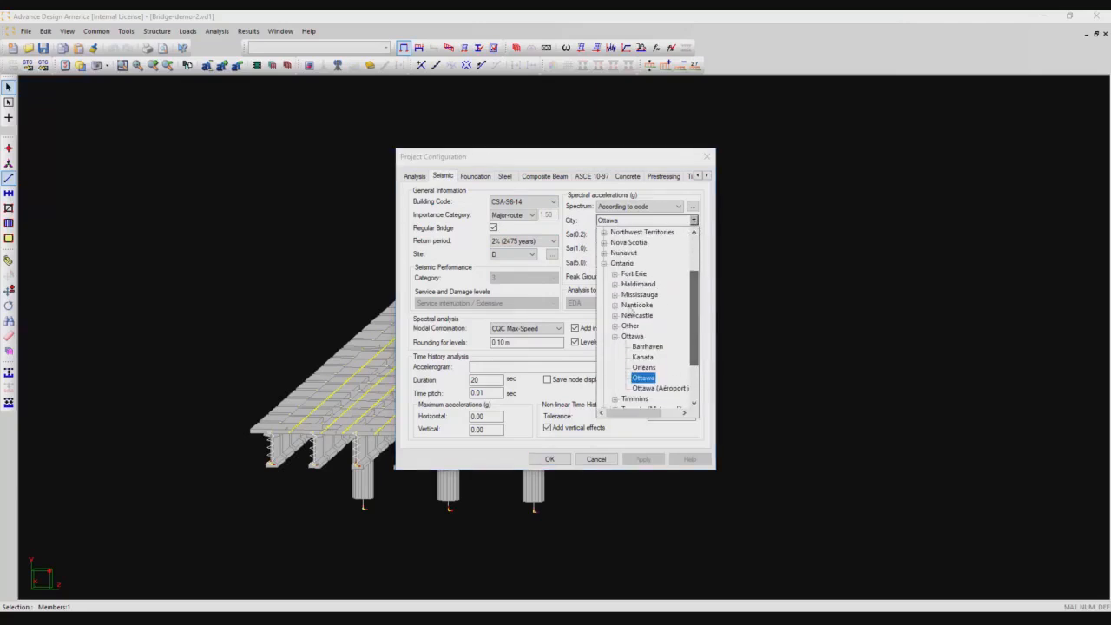
pyautogui.click(614, 336)
pyautogui.click(604, 263)
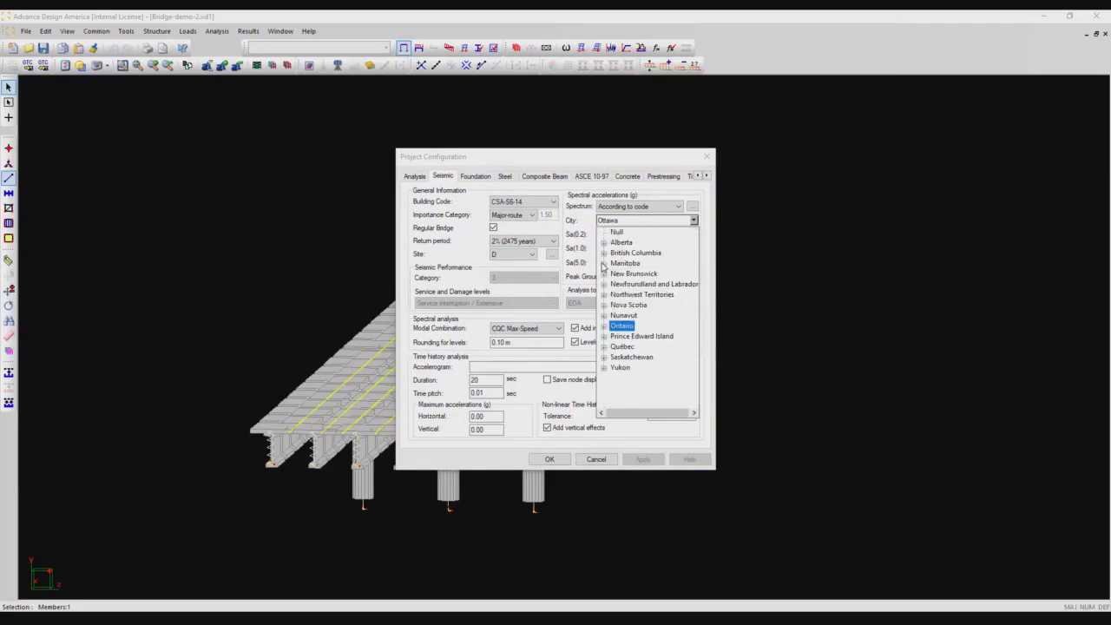
pyautogui.click(604, 347)
pyautogui.click(614, 357)
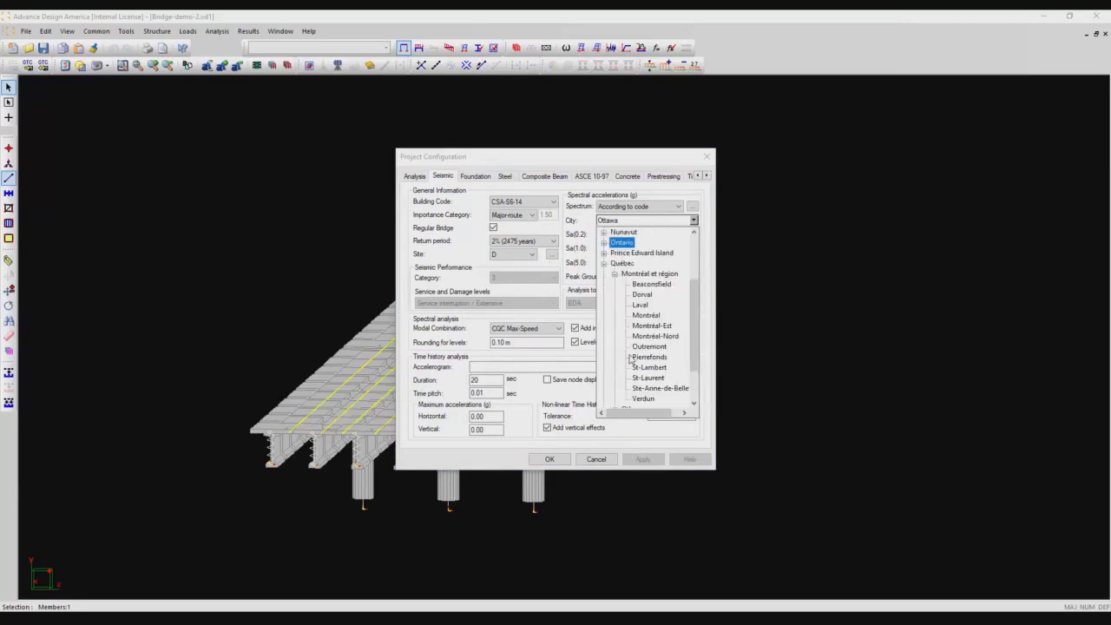
pyautogui.click(646, 317)
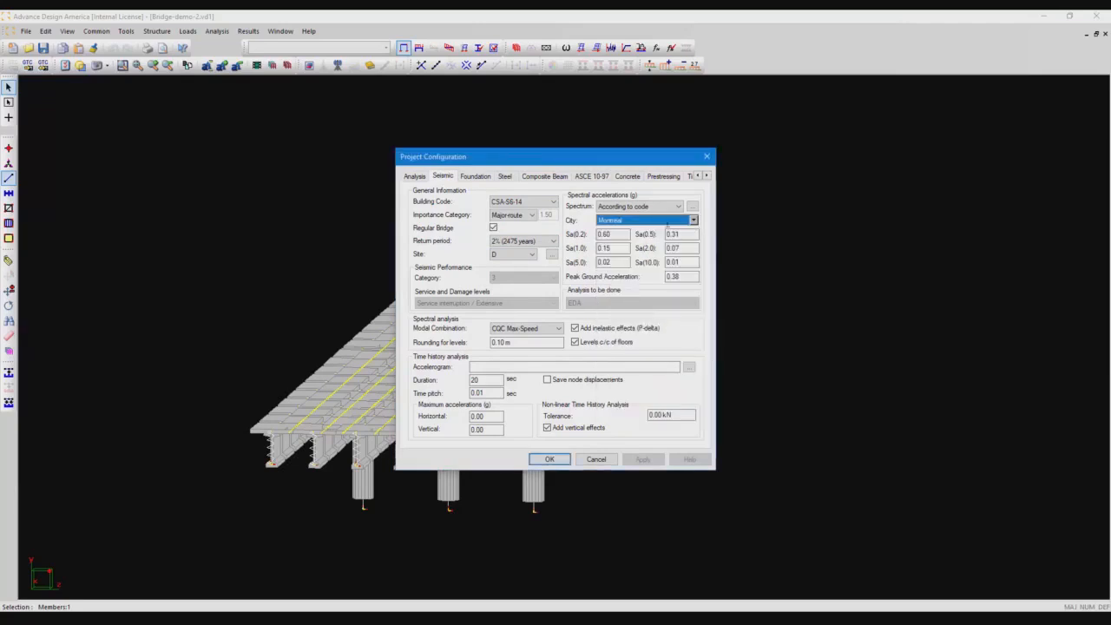
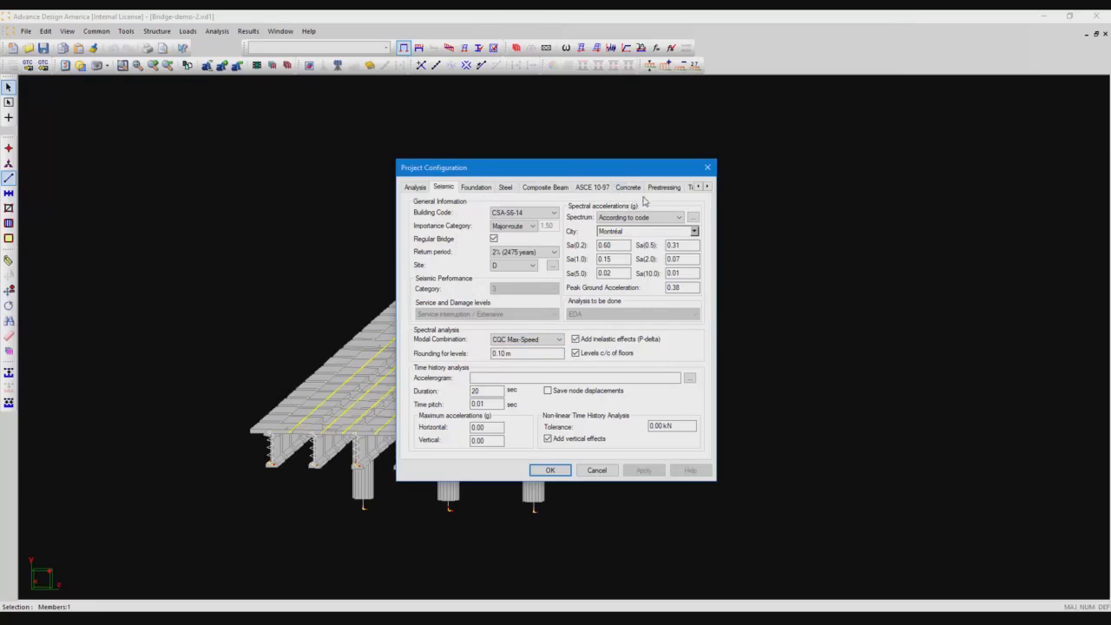
# Review the prestressing construction stages and their days in the project configuration, with the dialog moved clear of the bridge model
pyautogui.click(665, 188)
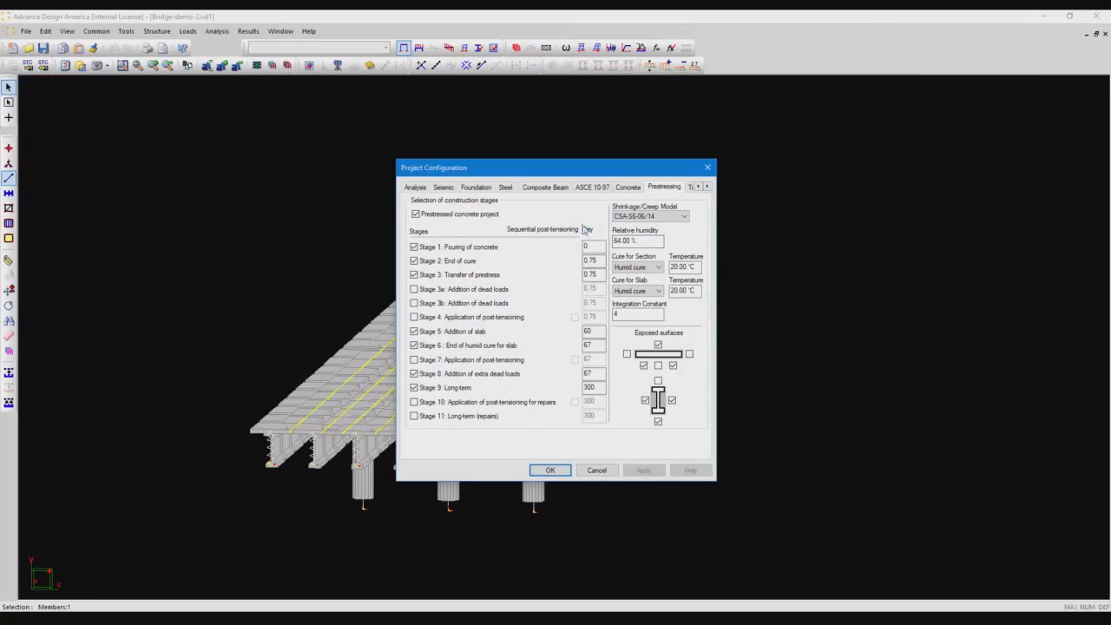
pyautogui.moveTo(561, 168); pyautogui.dragTo(612, 182)
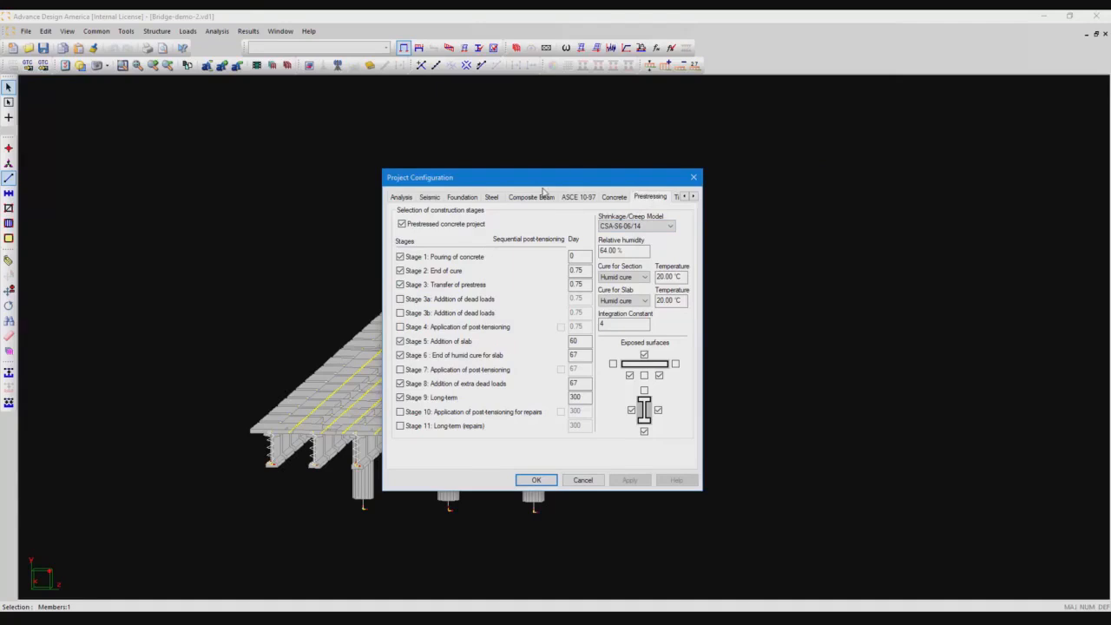
pyautogui.moveTo(545, 187); pyautogui.dragTo(763, 193)
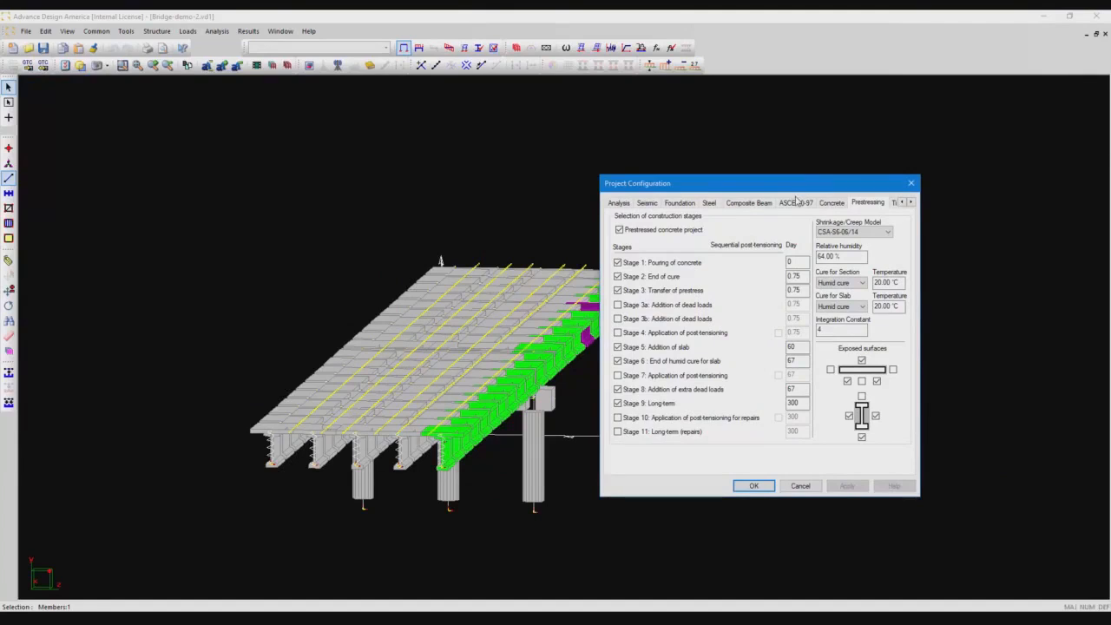
pyautogui.moveTo(796, 197); pyautogui.dragTo(819, 194)
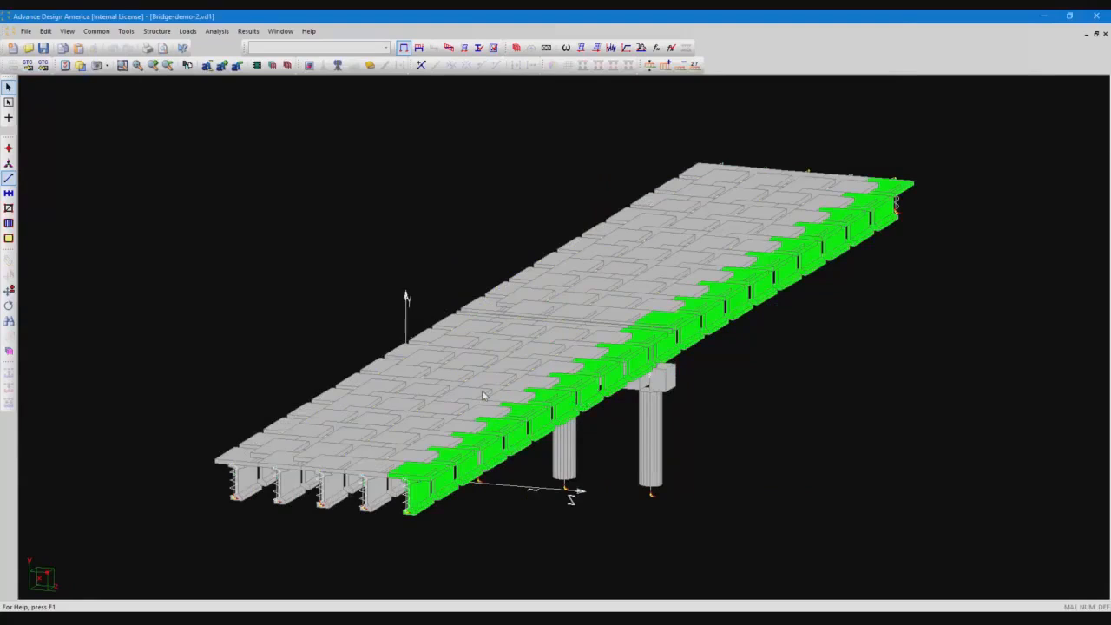
# Open the member characteristics of a girder segment on the bridge edge opposite the green girder and review its CPCI 1900 section properties
pyautogui.scroll(2, 486, 397)
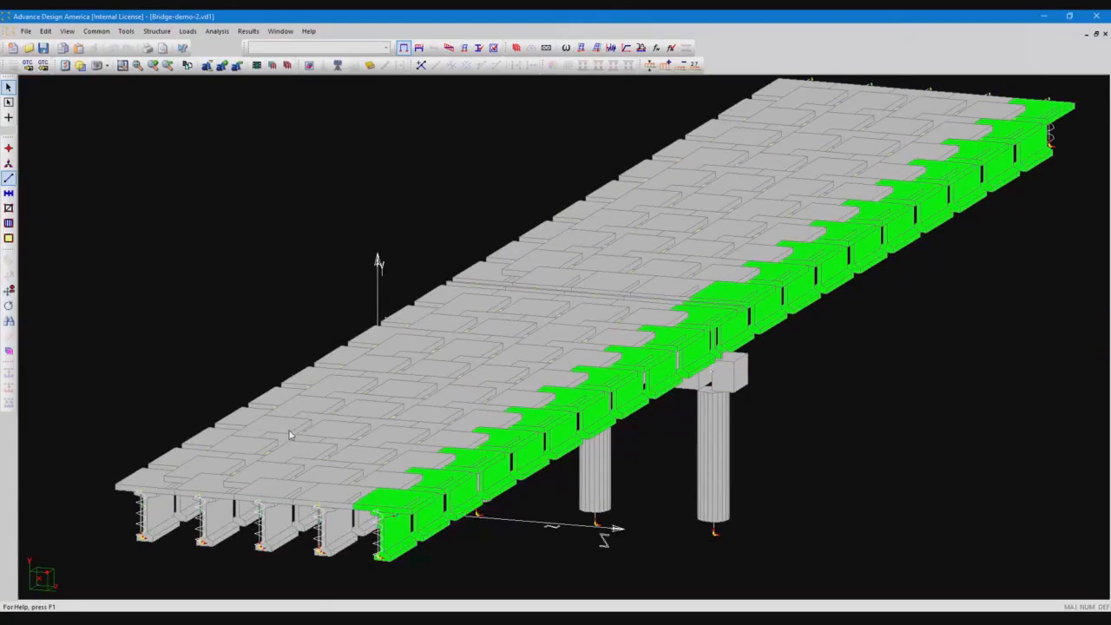
pyautogui.moveTo(304, 441); pyautogui.dragTo(799, 431, button='middle')
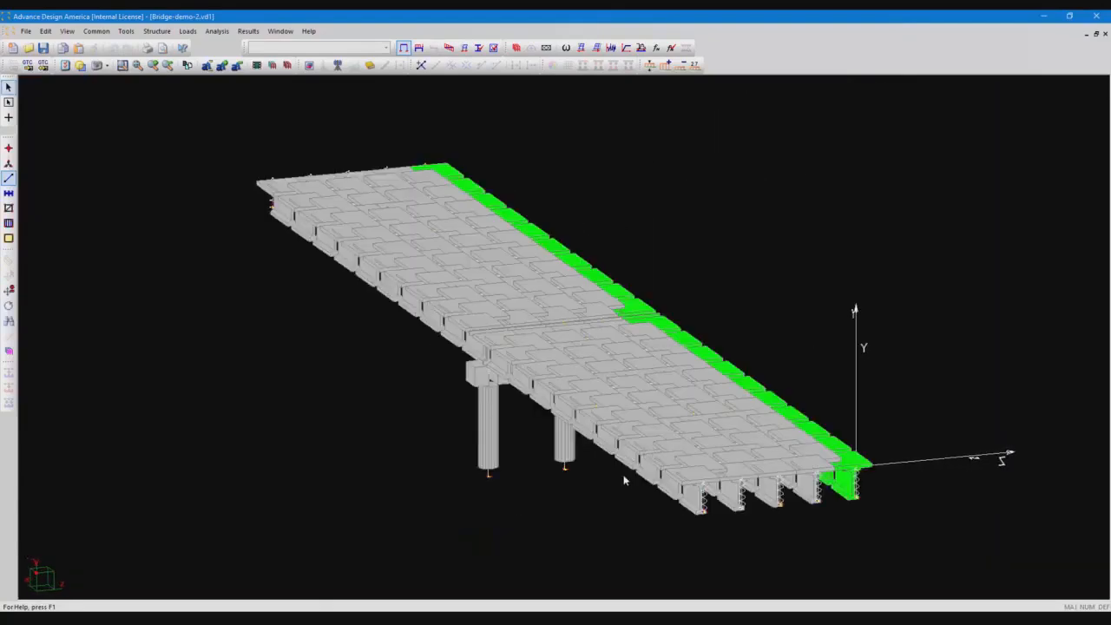
pyautogui.scroll(5, 623, 476)
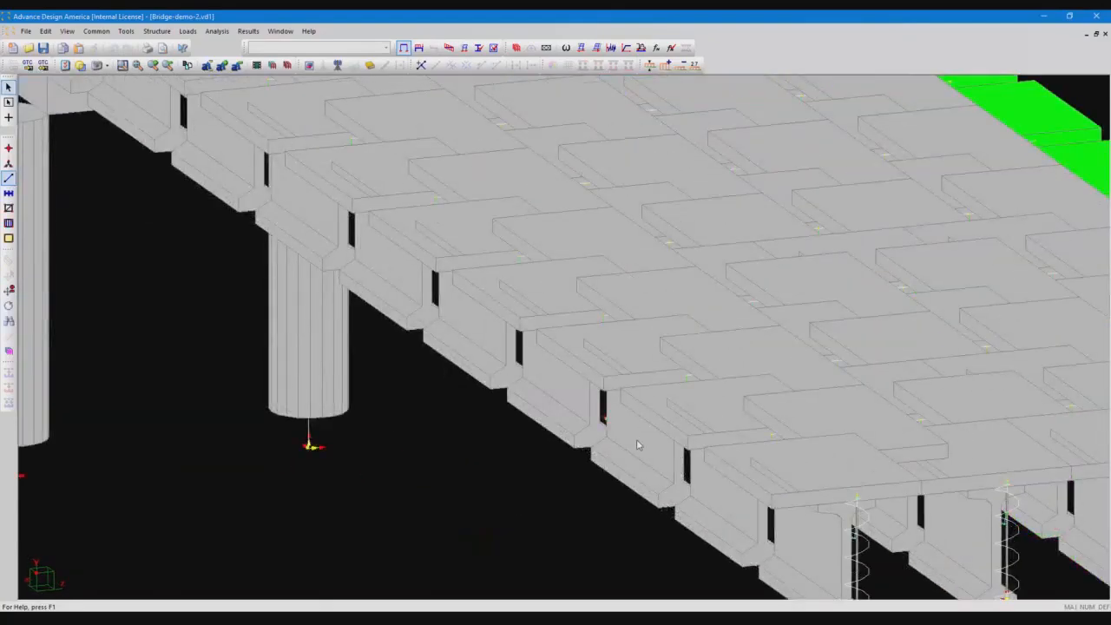
pyautogui.doubleClick(656, 426)
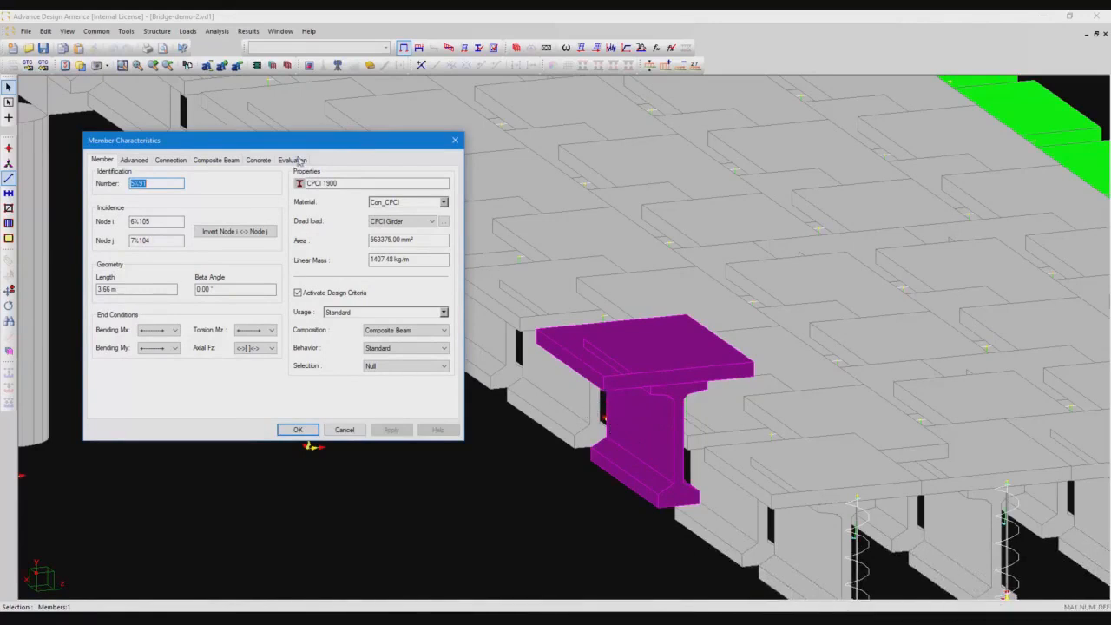
pyautogui.moveTo(332, 150); pyautogui.dragTo(335, 206)
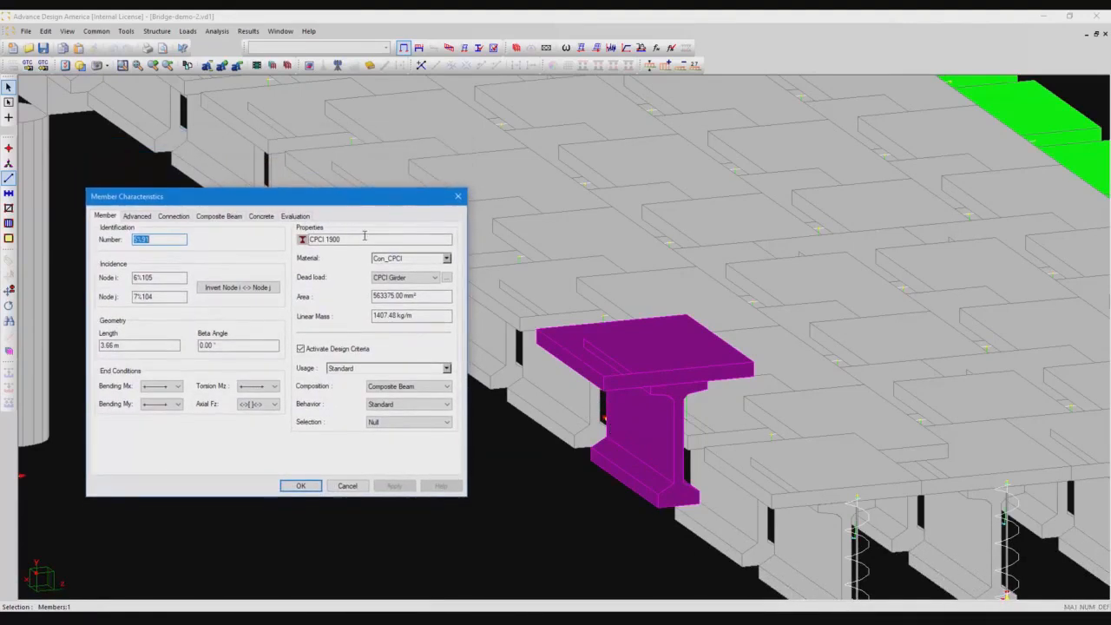
pyautogui.press('Tab')
# Examine the girder's composite slab choices and the slab's thickness and reinforcing bar definition, leaving the slab spreadsheet without changes
pyautogui.click(226, 218)
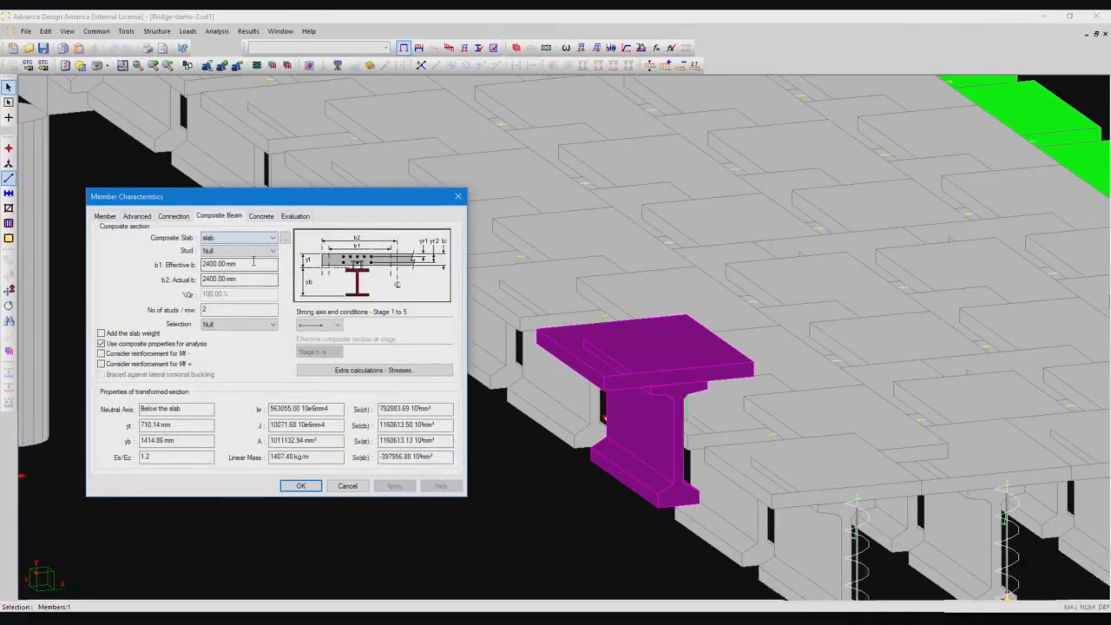
pyautogui.click(251, 239)
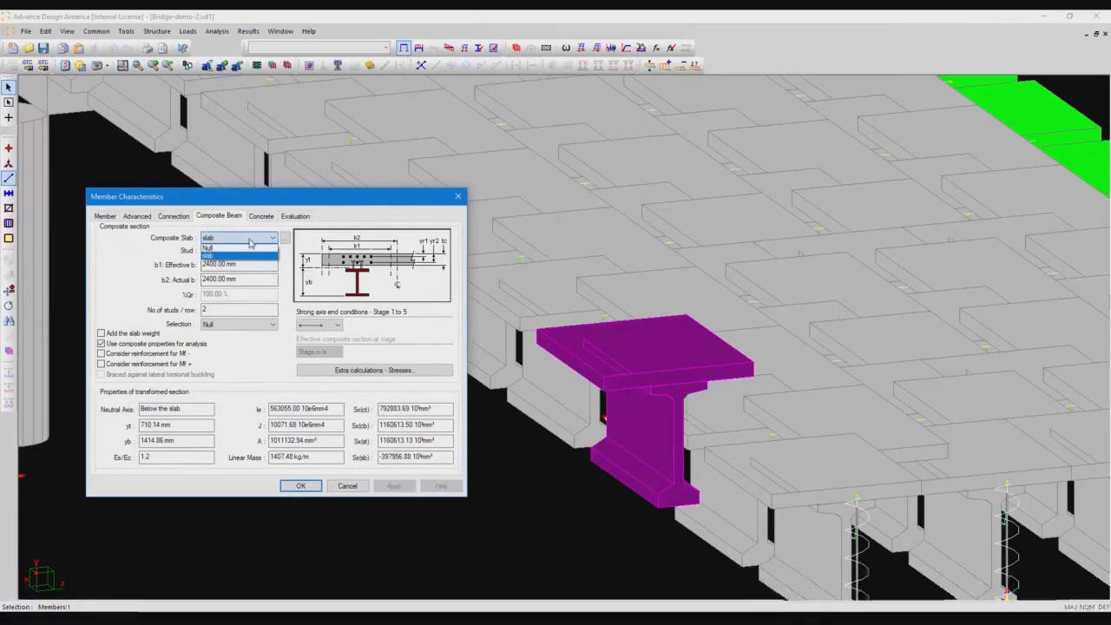
pyautogui.click(251, 239)
pyautogui.click(284, 238)
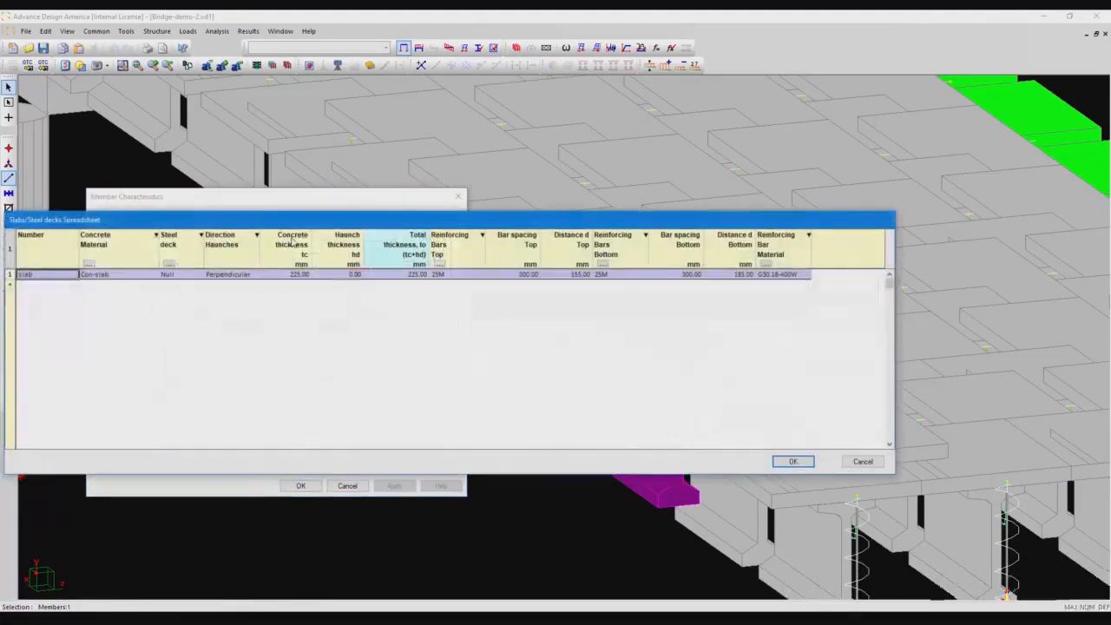
pyautogui.moveTo(775, 248); pyautogui.dragTo(443, 233)
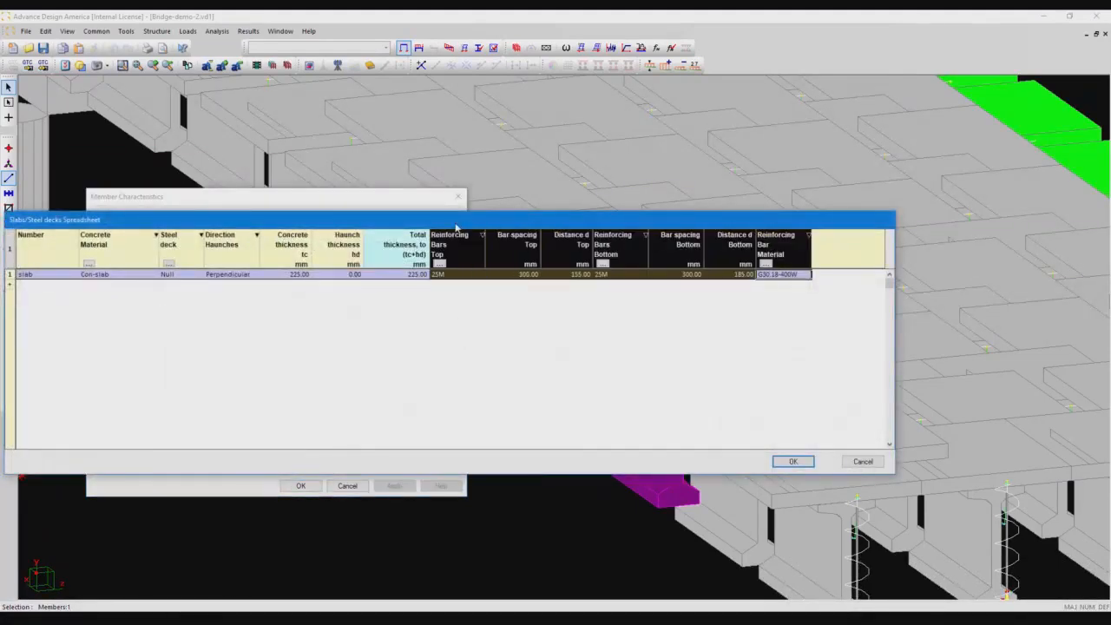
pyautogui.click(871, 463)
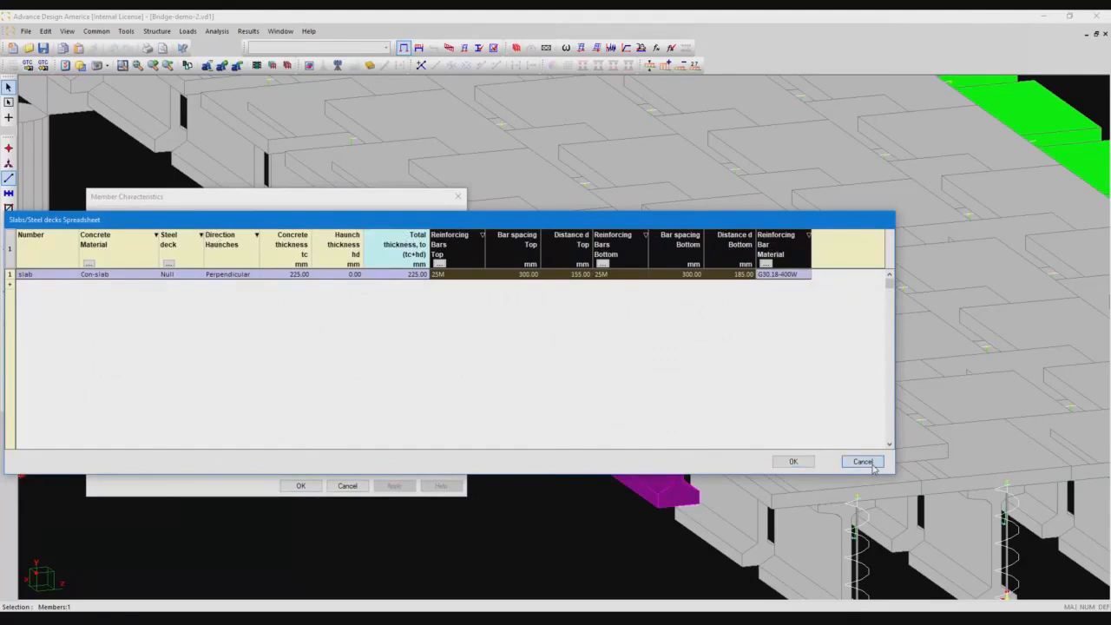
pyautogui.click(872, 464)
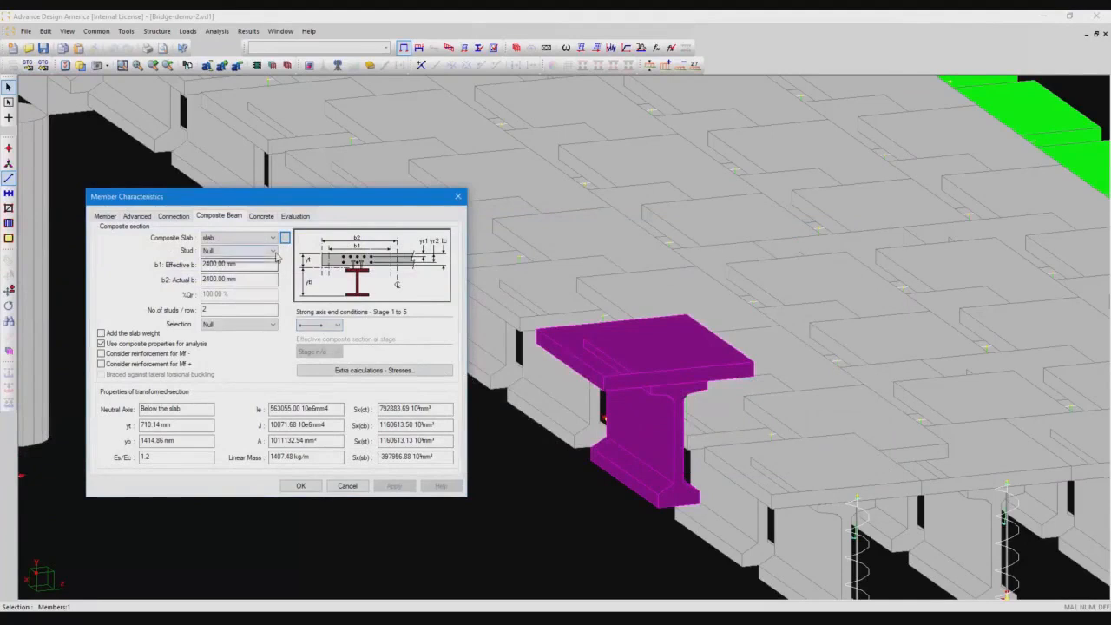
# Review the available stud types, the effective and actual slab widths, and the number of studs per row for the composite section
pyautogui.click(272, 252)
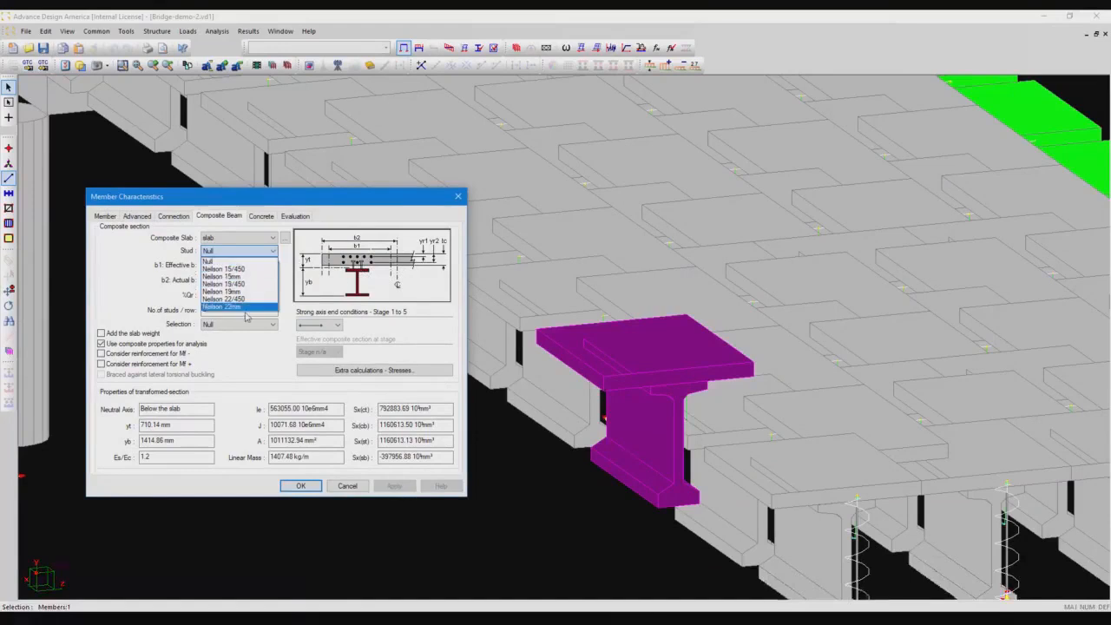
pyautogui.click(272, 252)
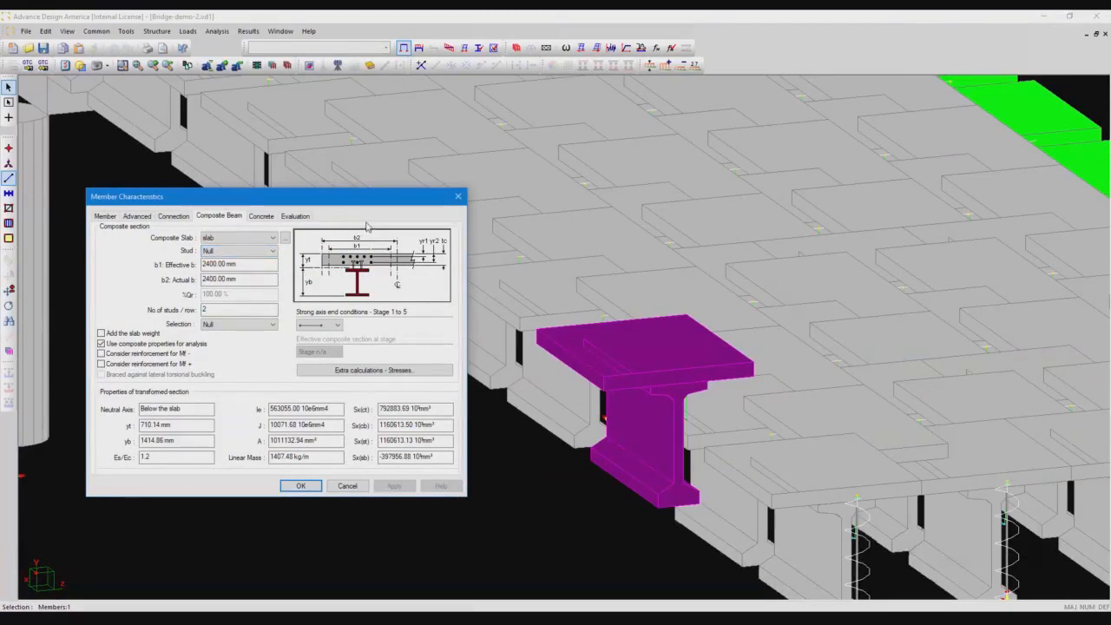
pyautogui.doubleClick(264, 264)
pyautogui.doubleClick(258, 279)
pyautogui.moveTo(247, 265); pyautogui.dragTo(167, 270)
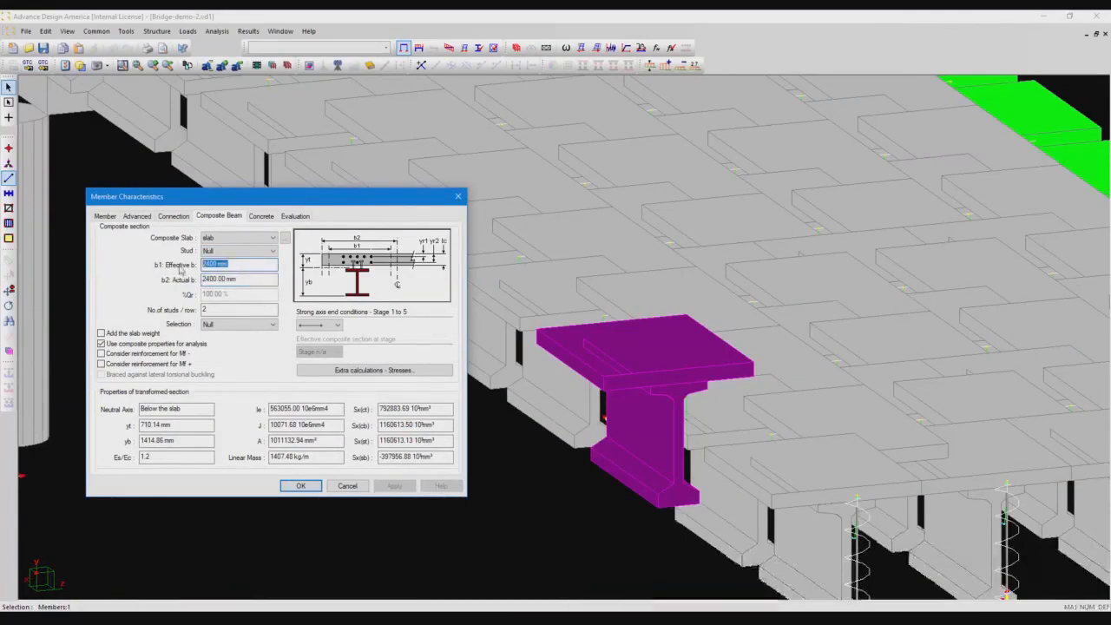
pyautogui.moveTo(261, 278); pyautogui.dragTo(120, 261)
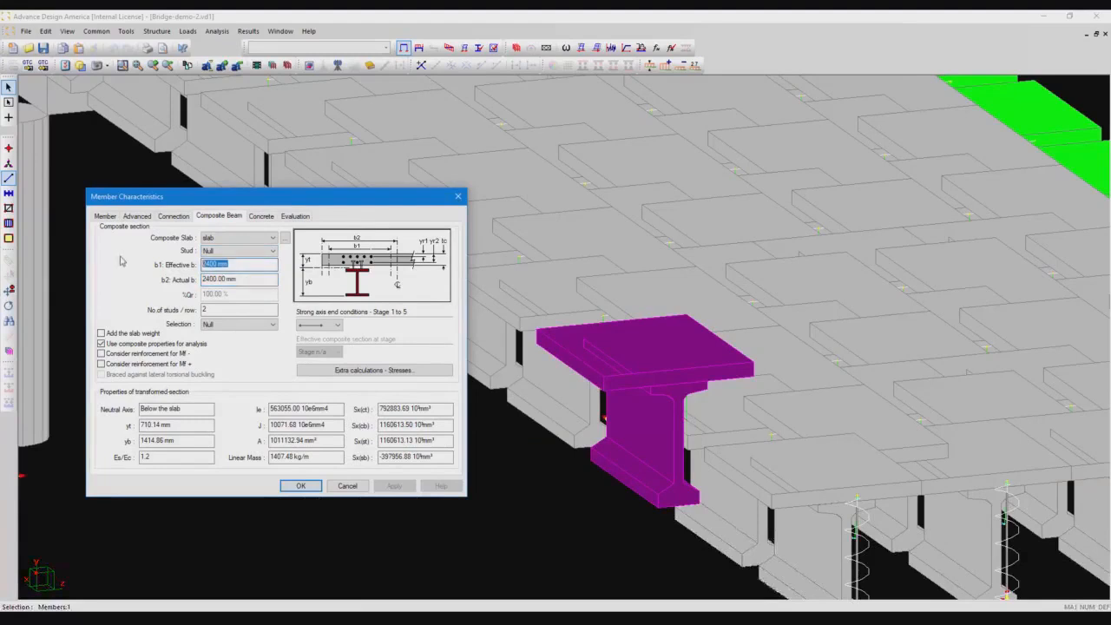
pyautogui.moveTo(226, 309); pyautogui.dragTo(172, 308)
# Switch on the composite section's slab weight and the reinforcement options for Mf- and Mf+, and switch them all off again
pyautogui.click(130, 335)
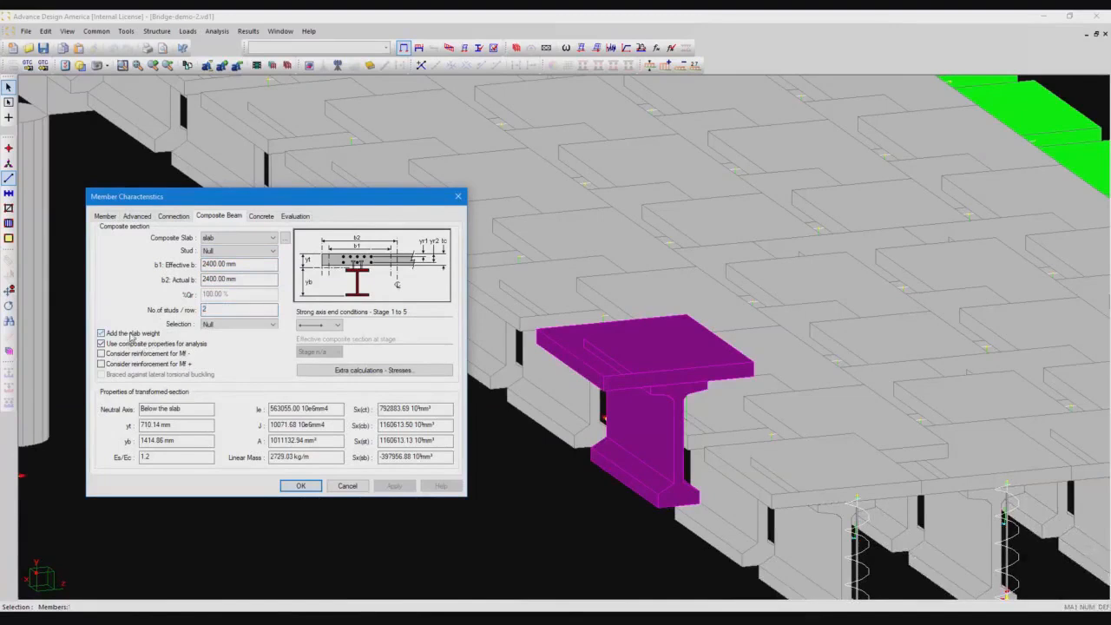
pyautogui.click(135, 335)
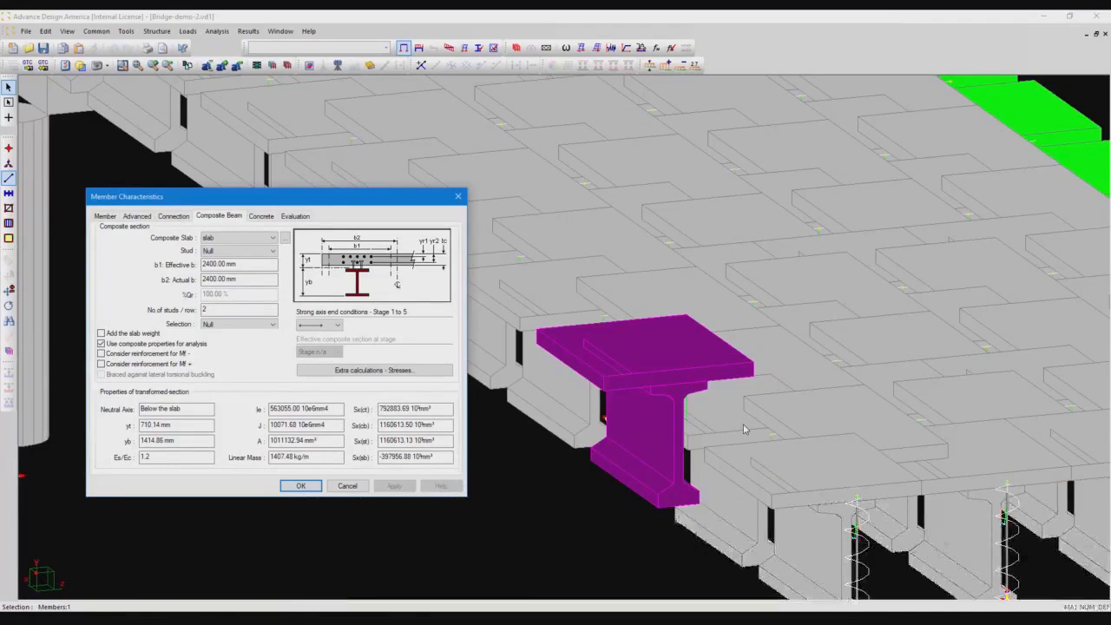
pyautogui.click(148, 354)
pyautogui.click(159, 364)
pyautogui.click(161, 354)
pyautogui.click(161, 365)
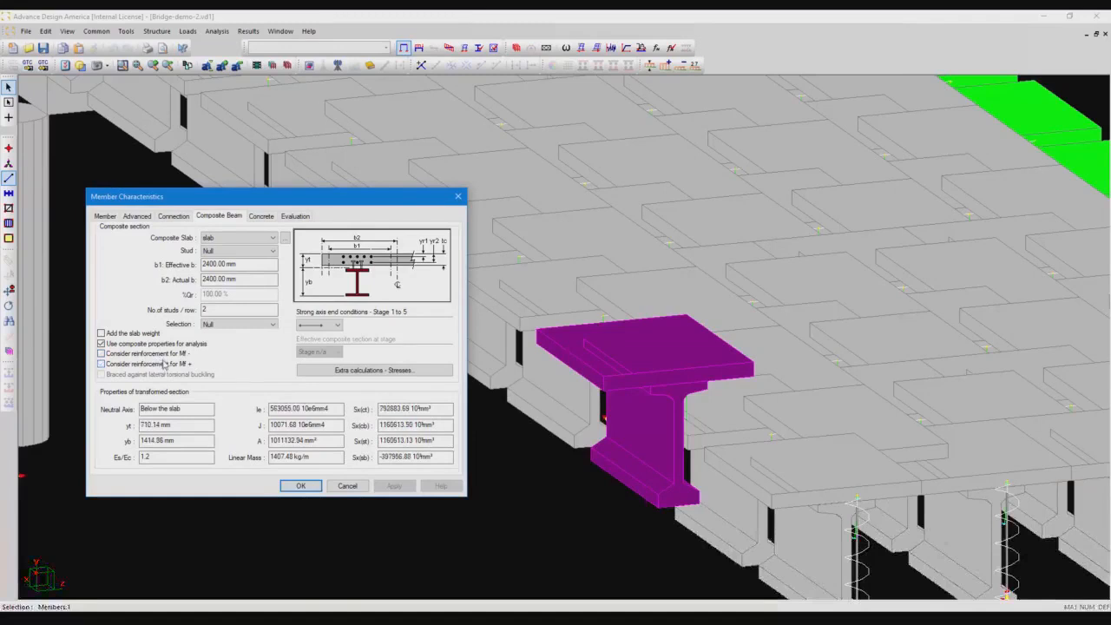
# Switch on the composite section's reinforcement options for Mf- and Mf+ and close the member characteristics without saving the changes
pyautogui.click(135, 354)
pyautogui.click(137, 364)
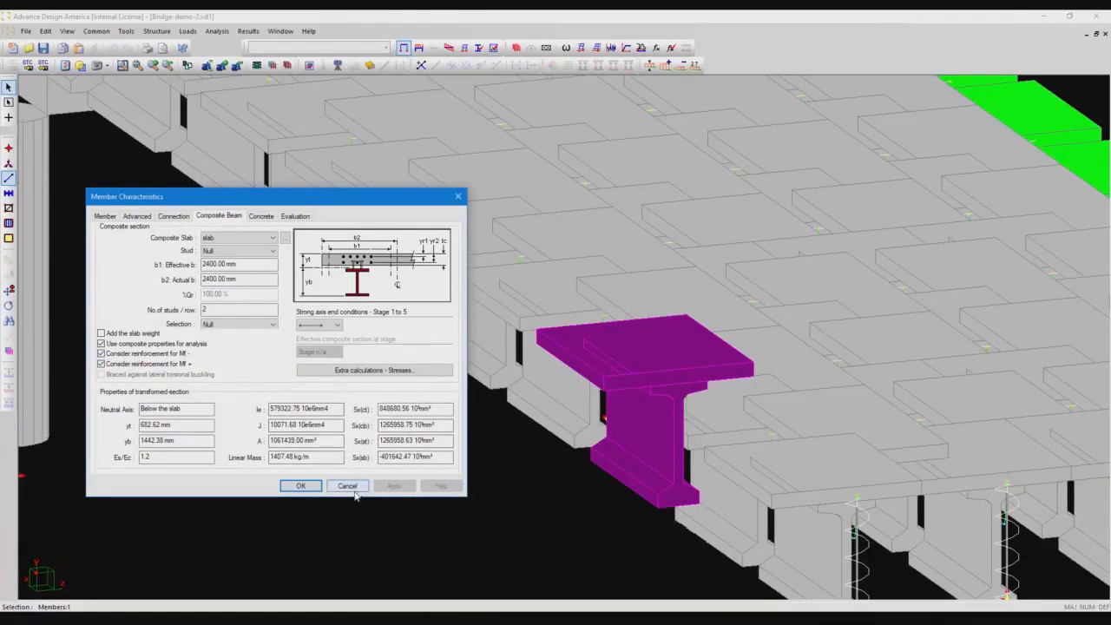
pyautogui.click(352, 489)
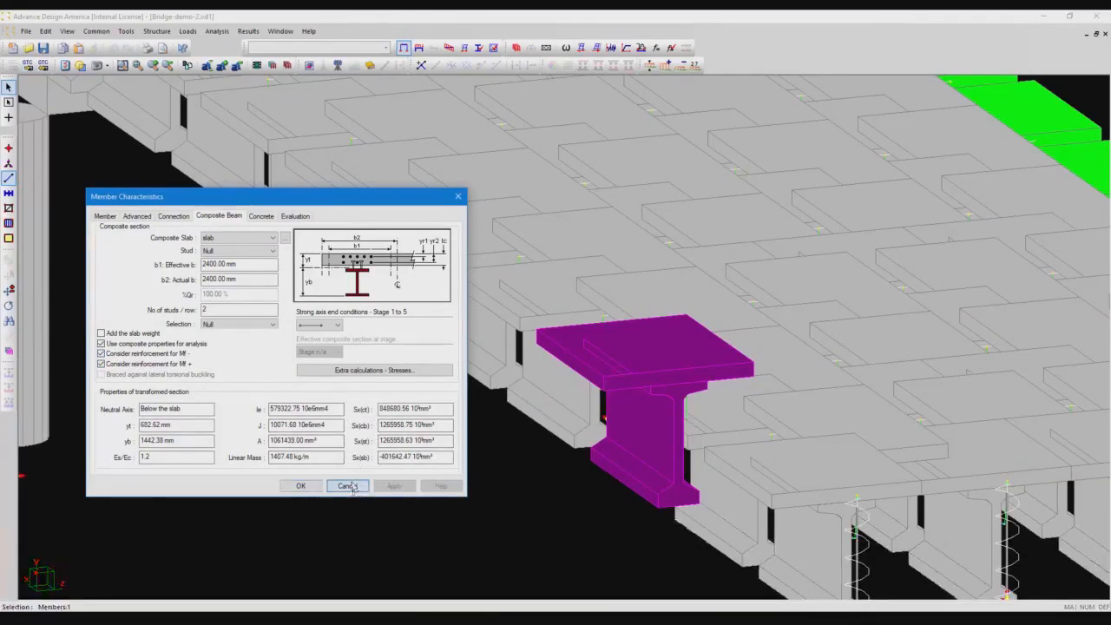
# Inspect the precast girder bridge around an edge girder segment, and minimize the Bridge-demo-2 model to bring up Bridge-demo-1
pyautogui.scroll(-4, 355, 483)
pyautogui.moveTo(740, 441); pyautogui.dragTo(656, 408, button='middle')
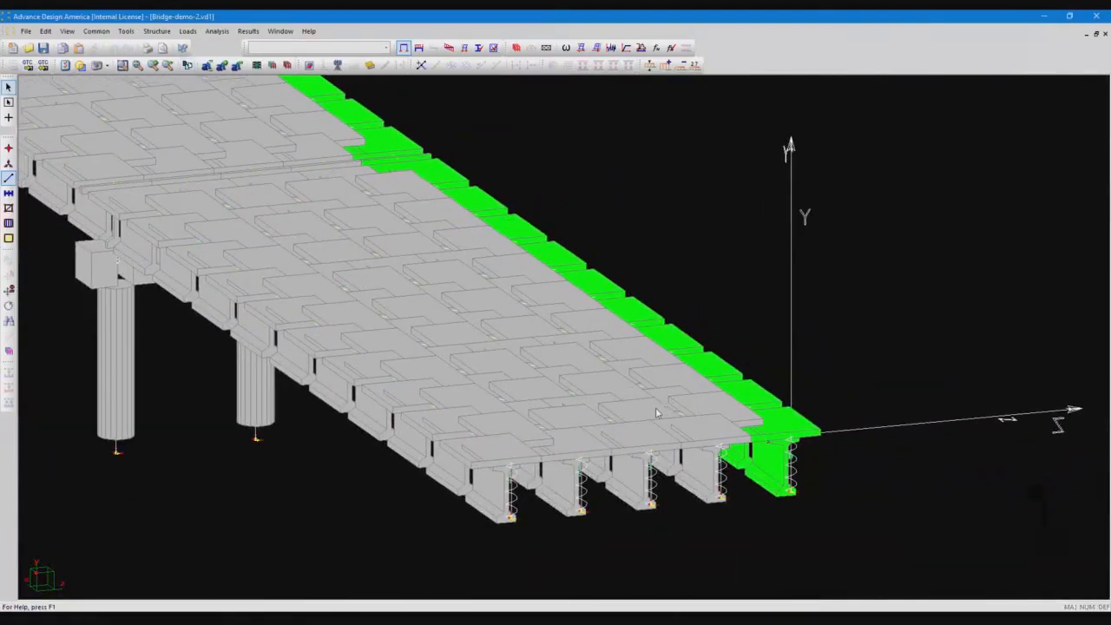
pyautogui.click(410, 444)
pyautogui.scroll(2, 406, 446)
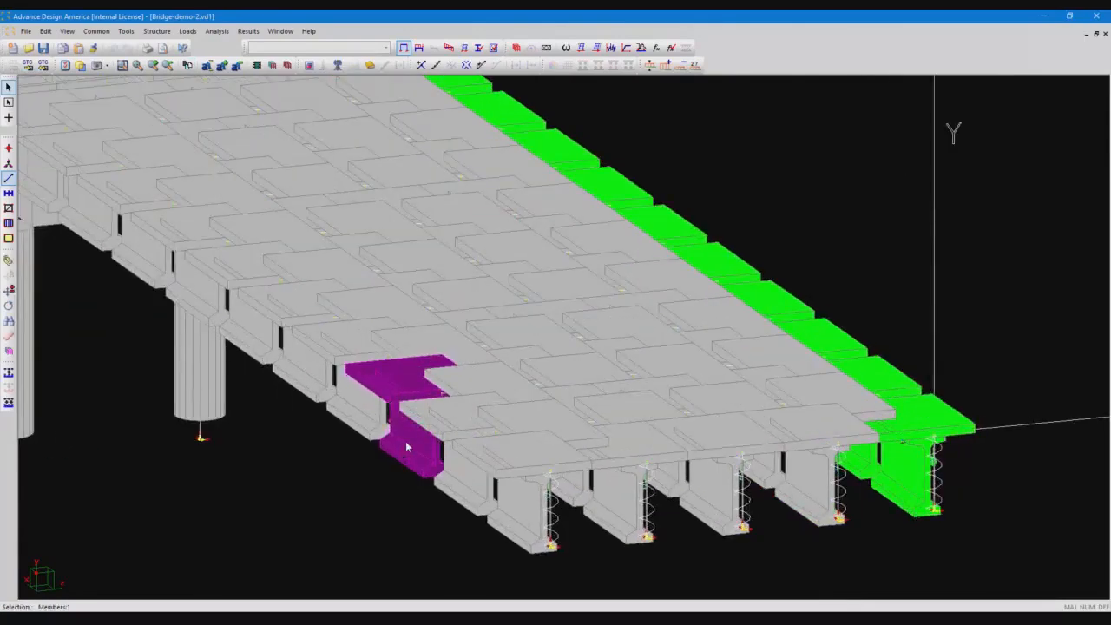
pyautogui.scroll(-2, 404, 439)
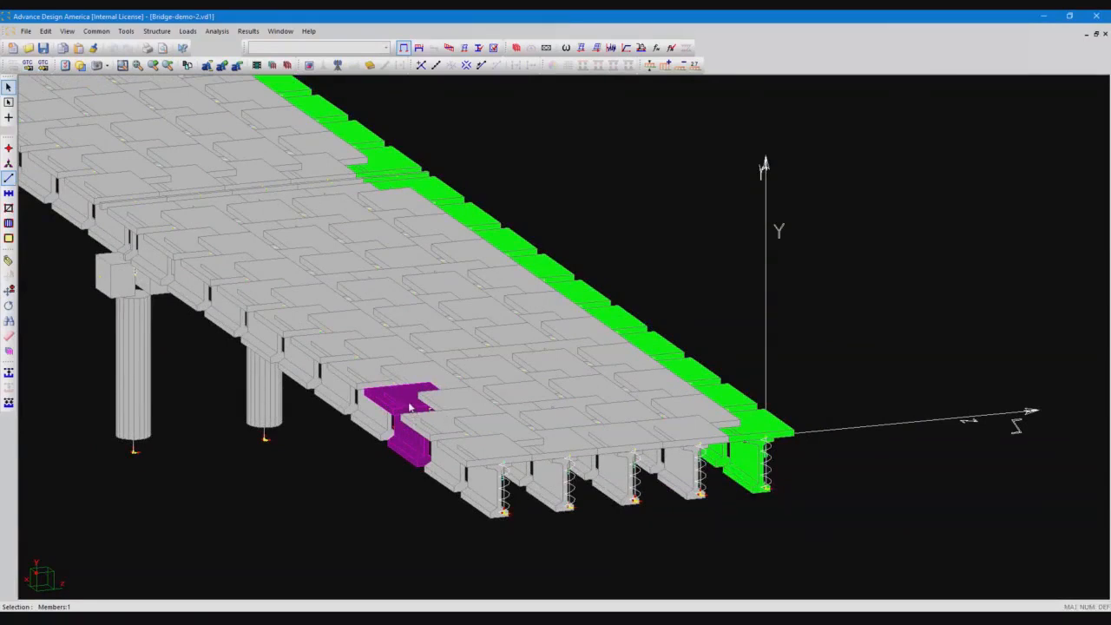
pyautogui.click(1087, 34)
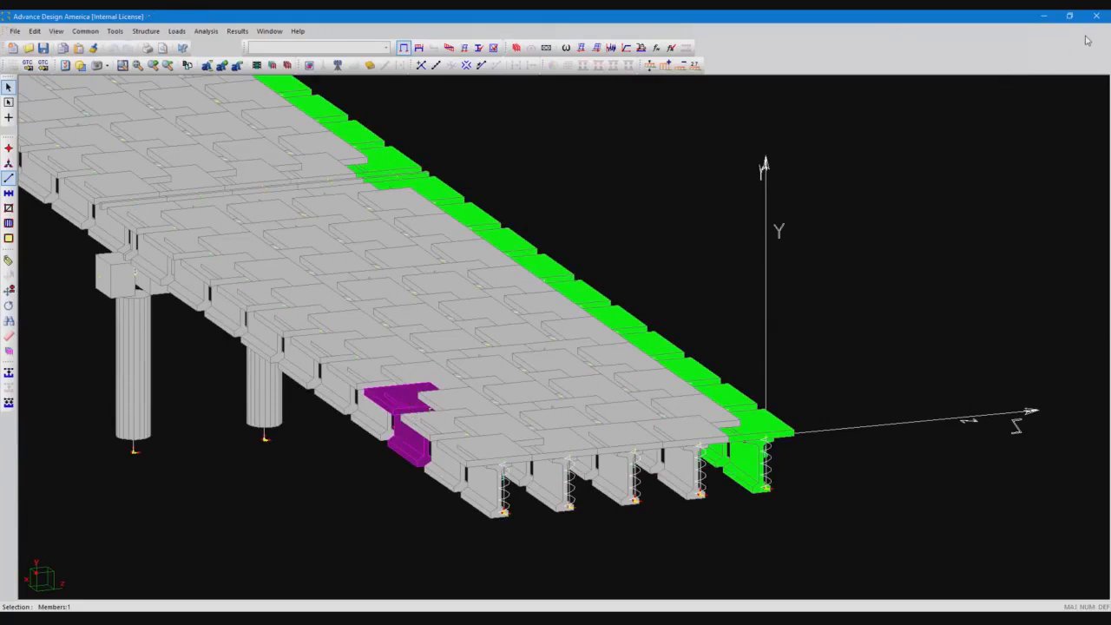
# Open the member characteristics of a steel girder segment near the abutment and check its section designation
pyautogui.scroll(5, 354, 394)
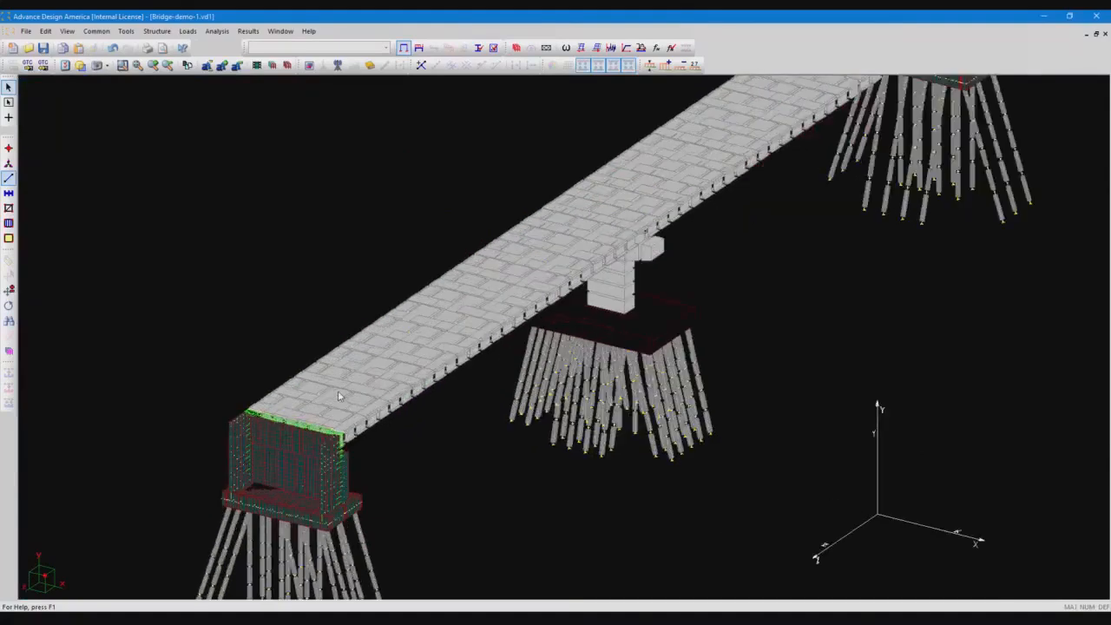
pyautogui.click(286, 387)
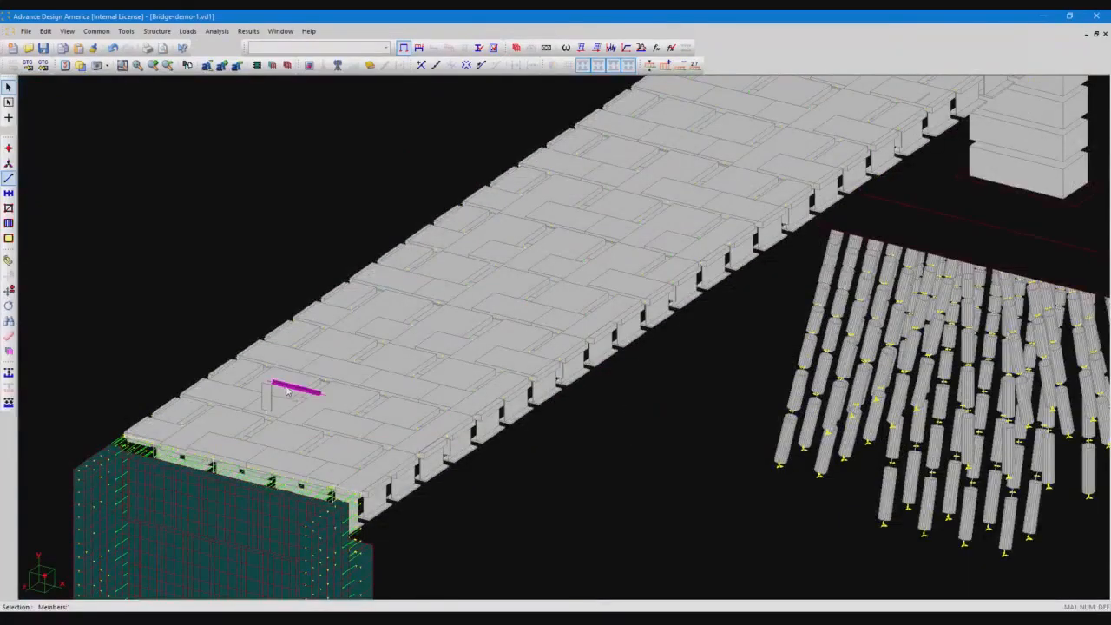
pyautogui.rightClick(310, 351)
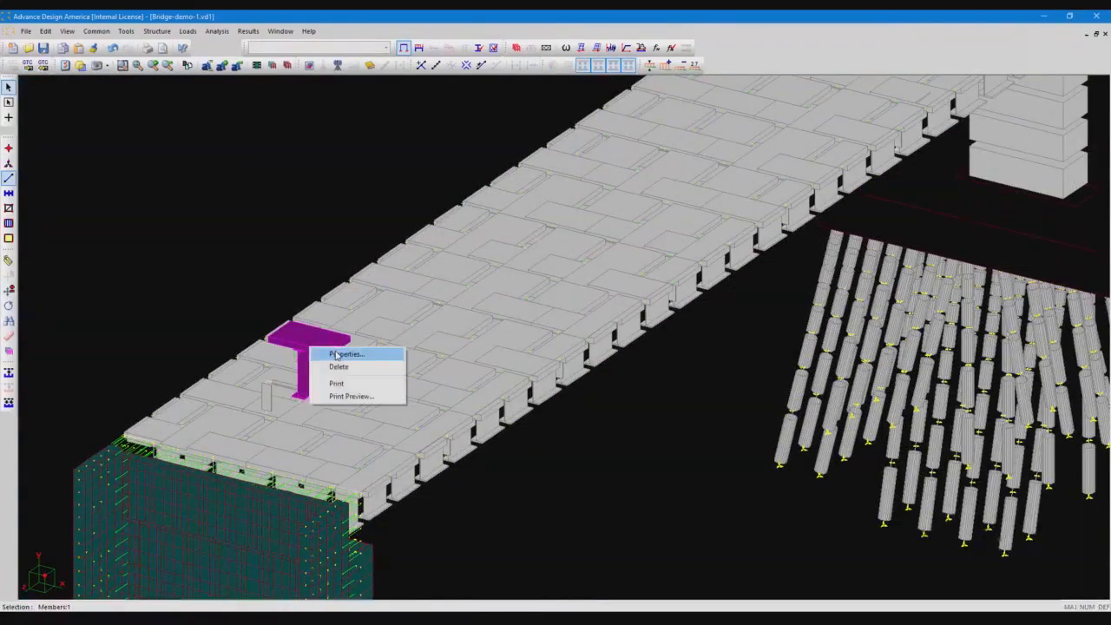
pyautogui.click(335, 353)
pyautogui.moveTo(587, 167); pyautogui.dragTo(438, 202)
pyautogui.moveTo(440, 241); pyautogui.dragTo(457, 241)
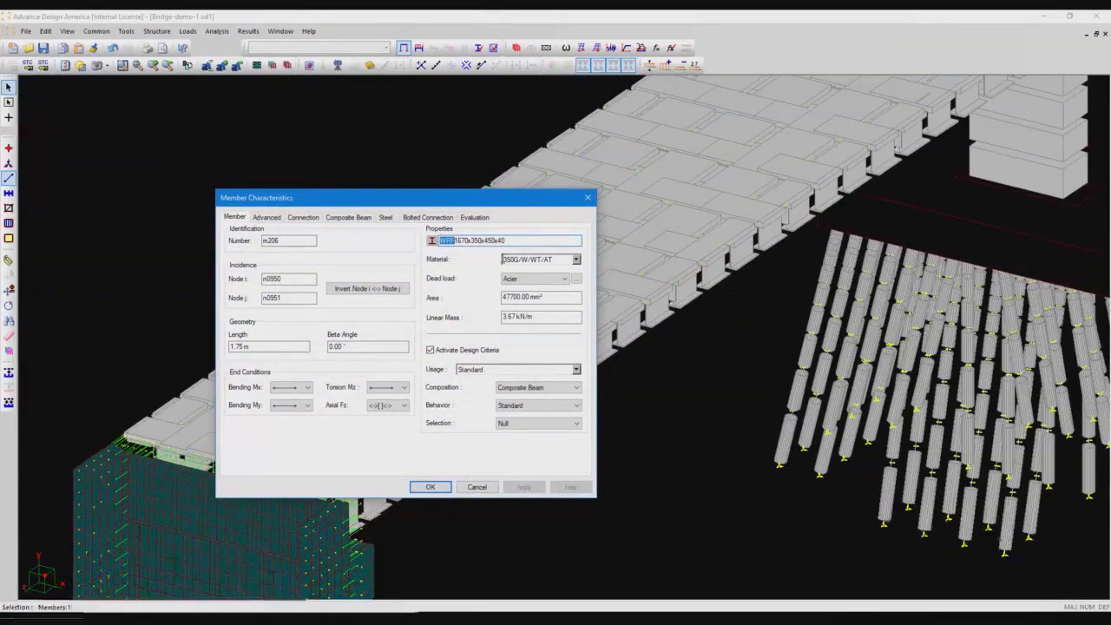
# Review the dimensions and constants of the girder's WRF1670x350x450x40 shape, leaving the section choice as it is
pyautogui.click(432, 242)
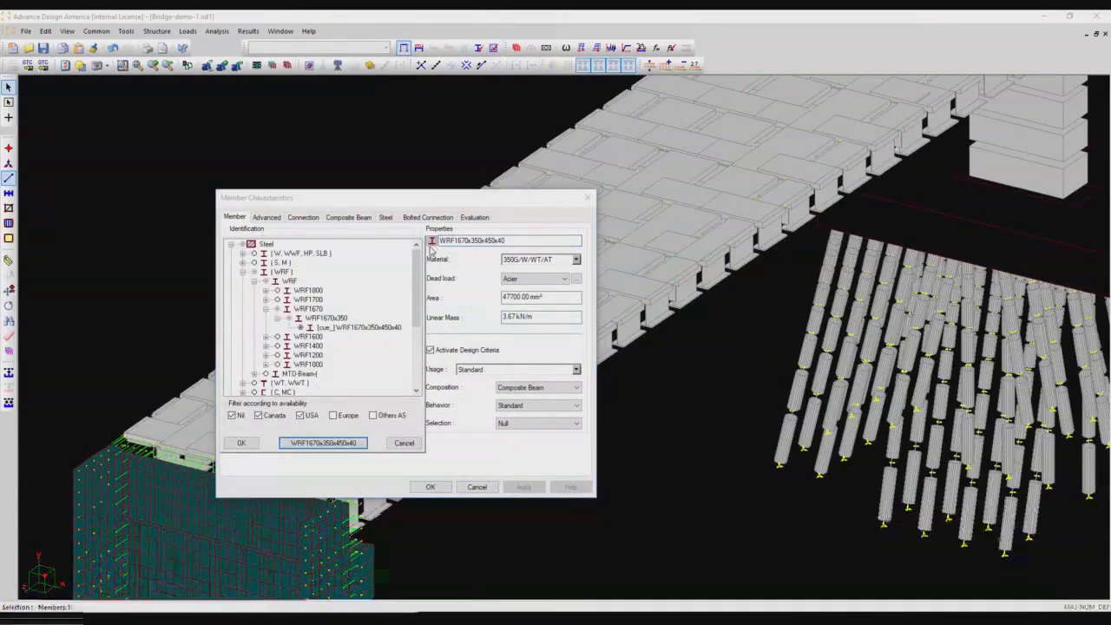
pyautogui.click(283, 442)
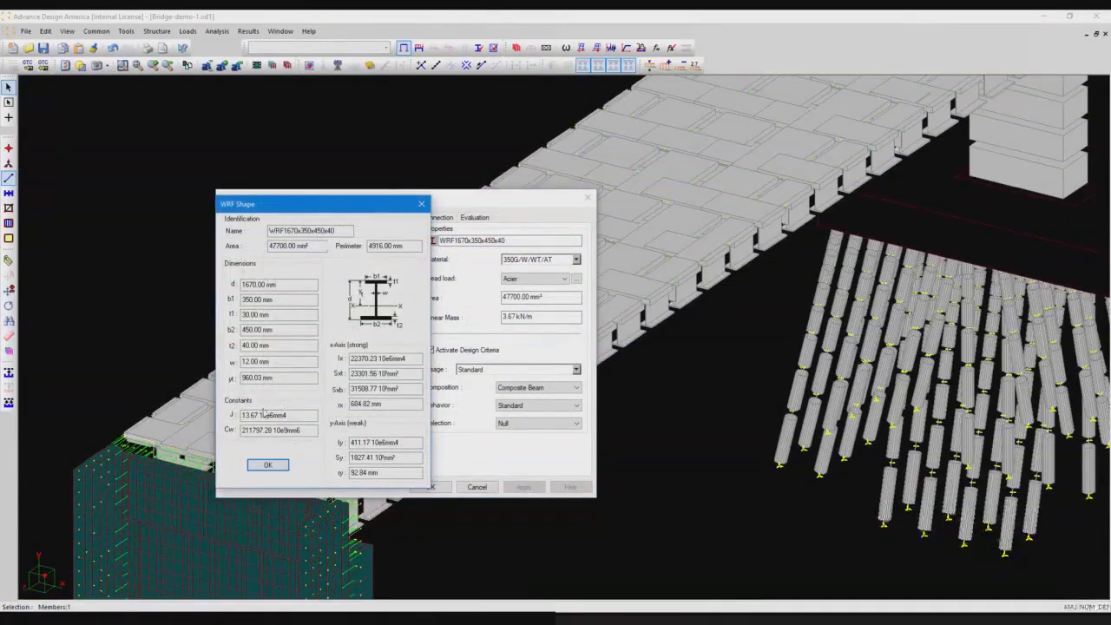
pyautogui.click(269, 466)
pyautogui.click(403, 443)
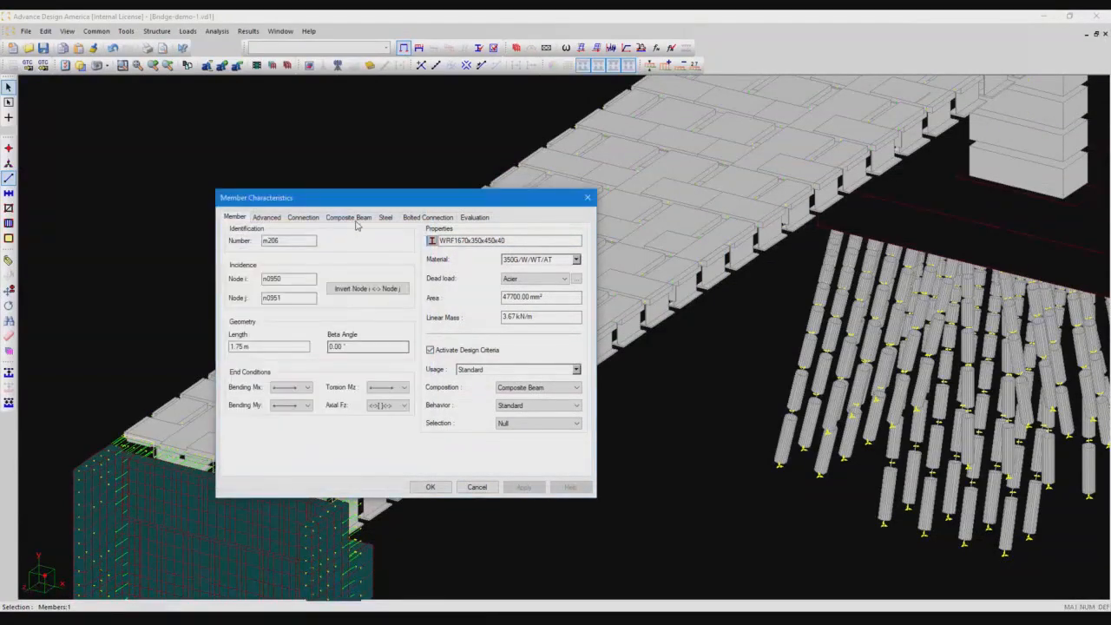
# Set the steel girder's effective composite section to Stage 6 and accept the member characteristics
pyautogui.click(351, 217)
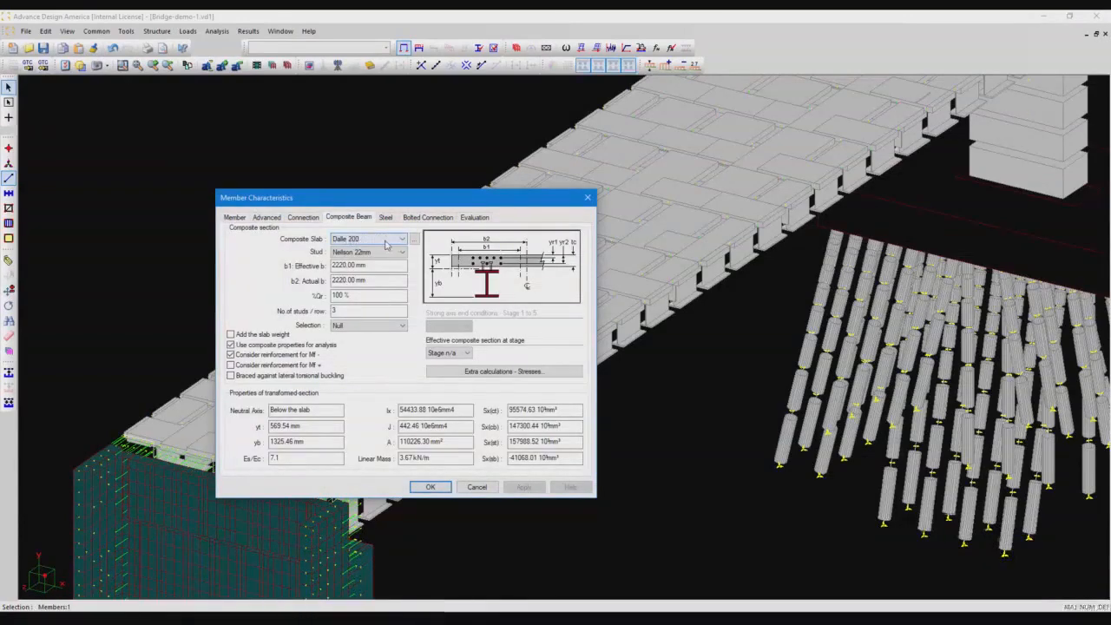
pyautogui.moveTo(395, 268); pyautogui.dragTo(204, 253)
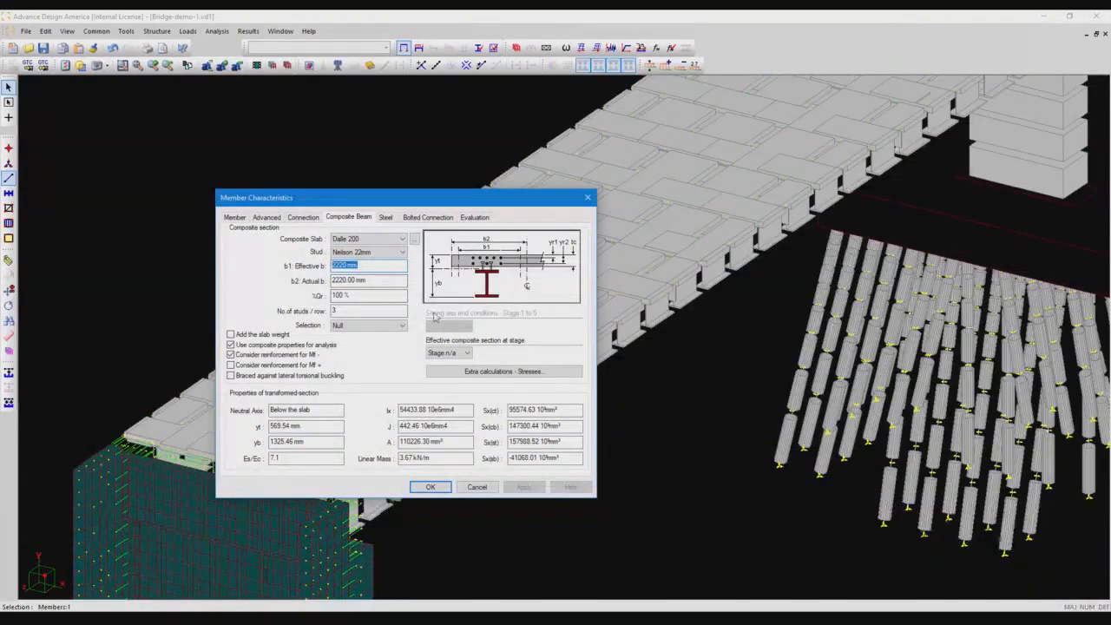
pyautogui.click(448, 353)
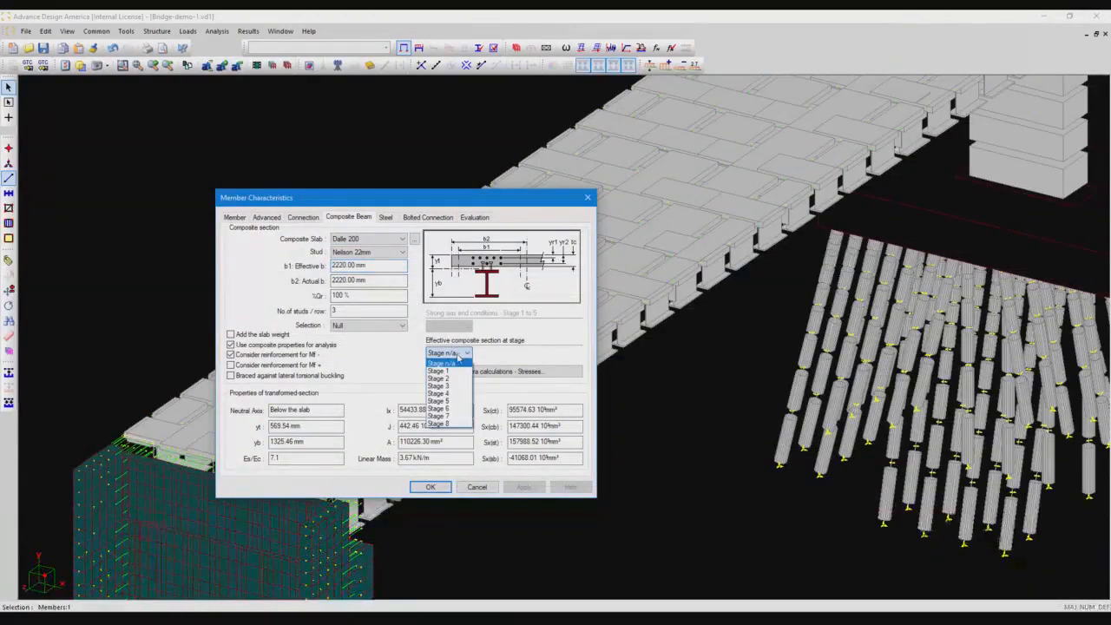
pyautogui.click(441, 401)
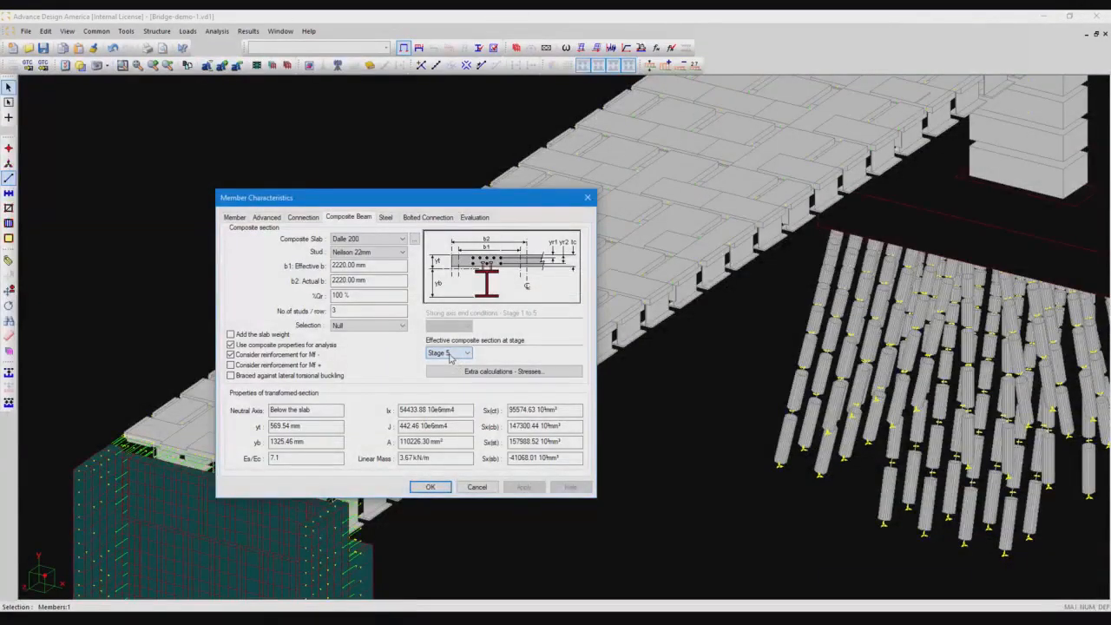
pyautogui.click(449, 353)
pyautogui.click(444, 414)
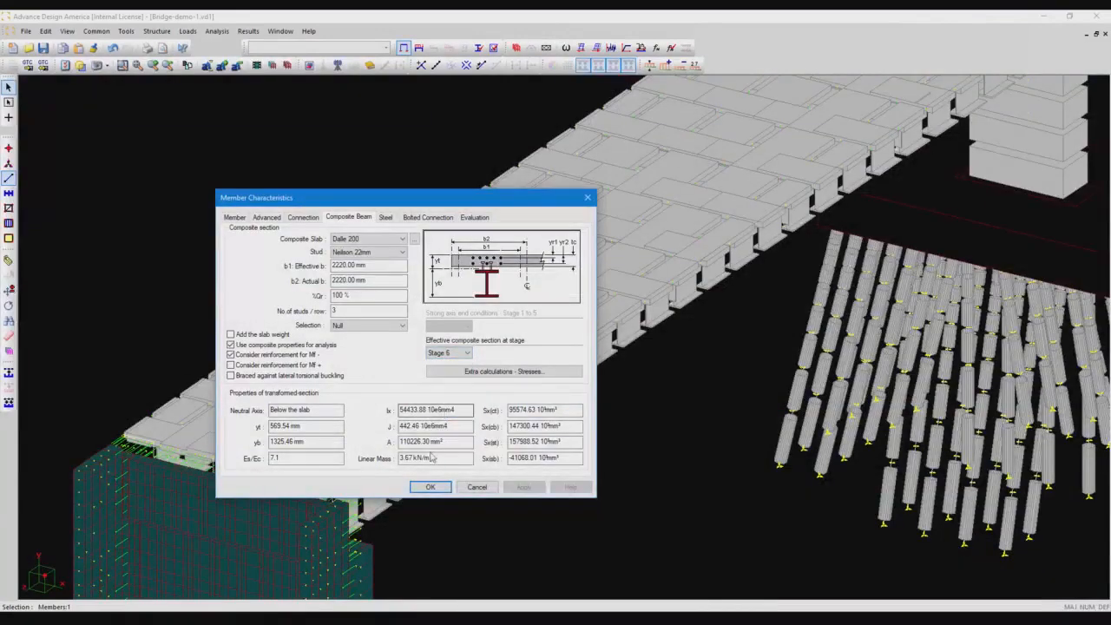
pyautogui.click(430, 487)
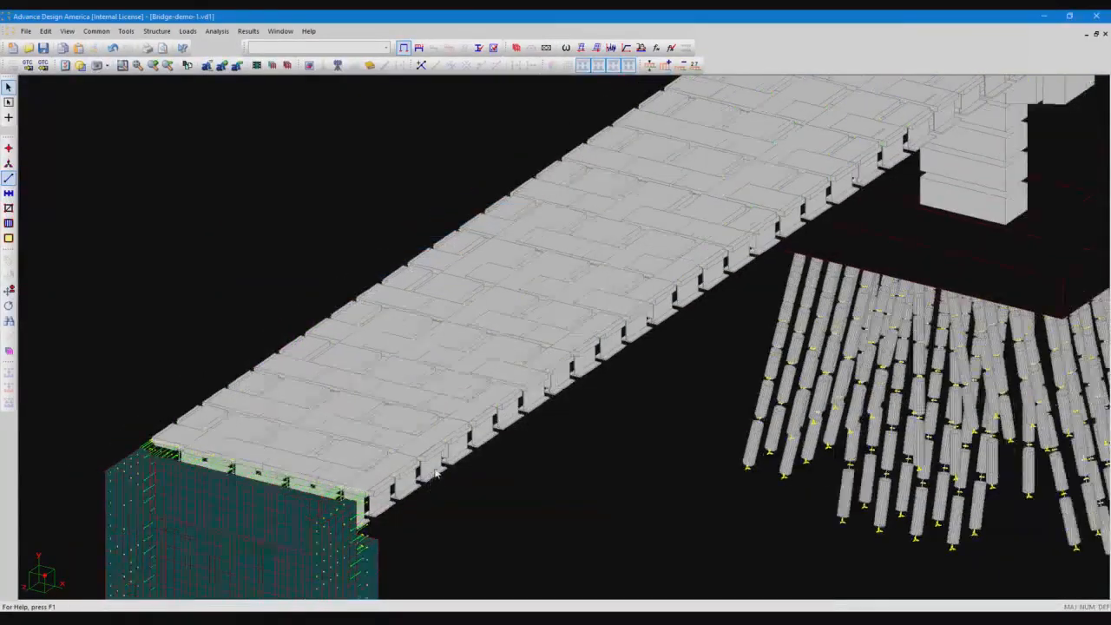
pyautogui.scroll(-5, 831, 367)
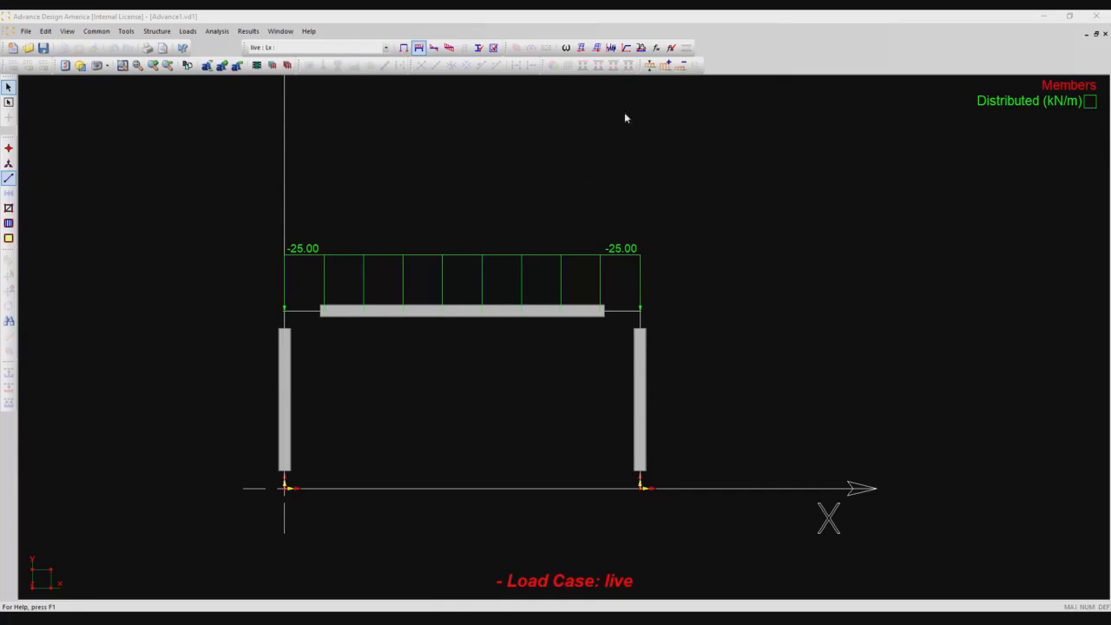
# Run the design of the portal frame with modal, spectral and moving load analysis at each cycle, and close the finished calculation
pyautogui.click(671, 50)
pyautogui.moveTo(214, 88); pyautogui.dragTo(264, 150)
pyautogui.click(126, 336)
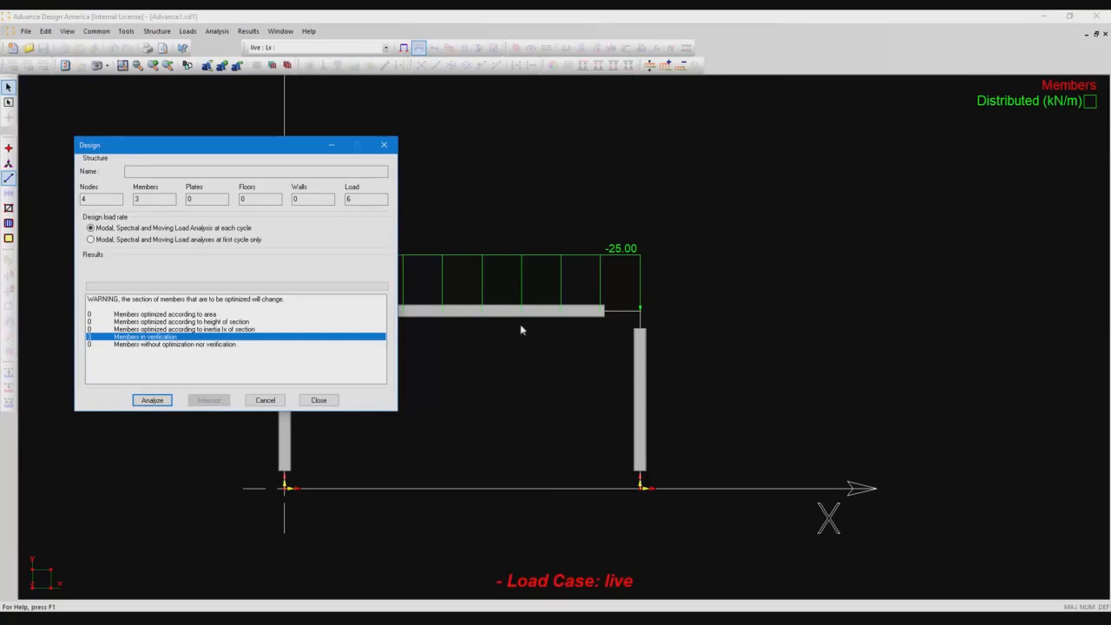
pyautogui.moveTo(276, 147); pyautogui.dragTo(245, 122)
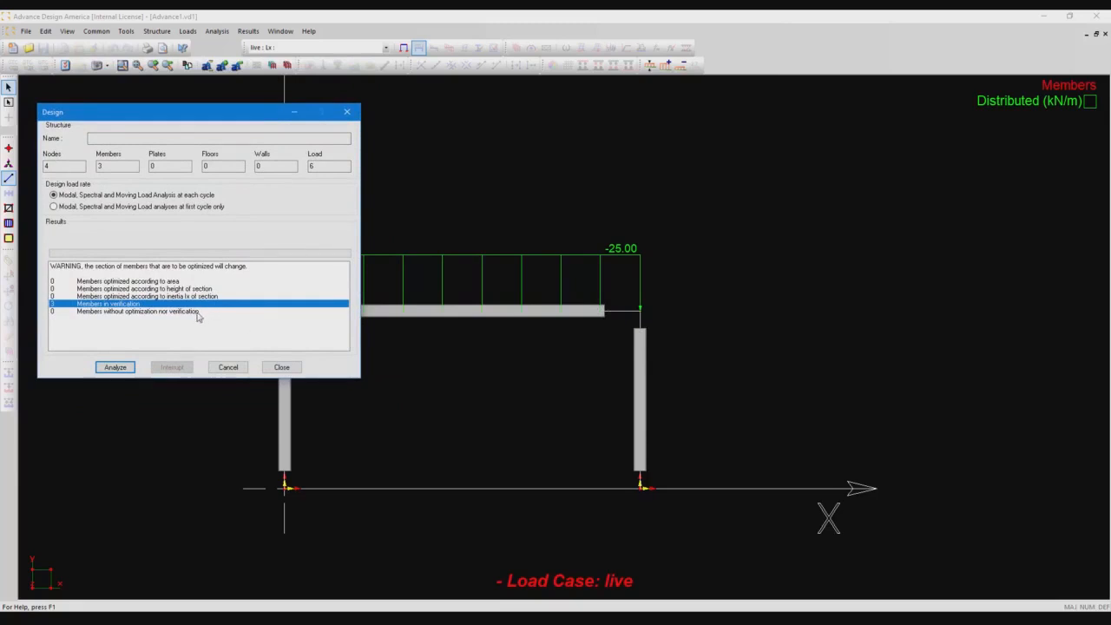
pyautogui.click(122, 368)
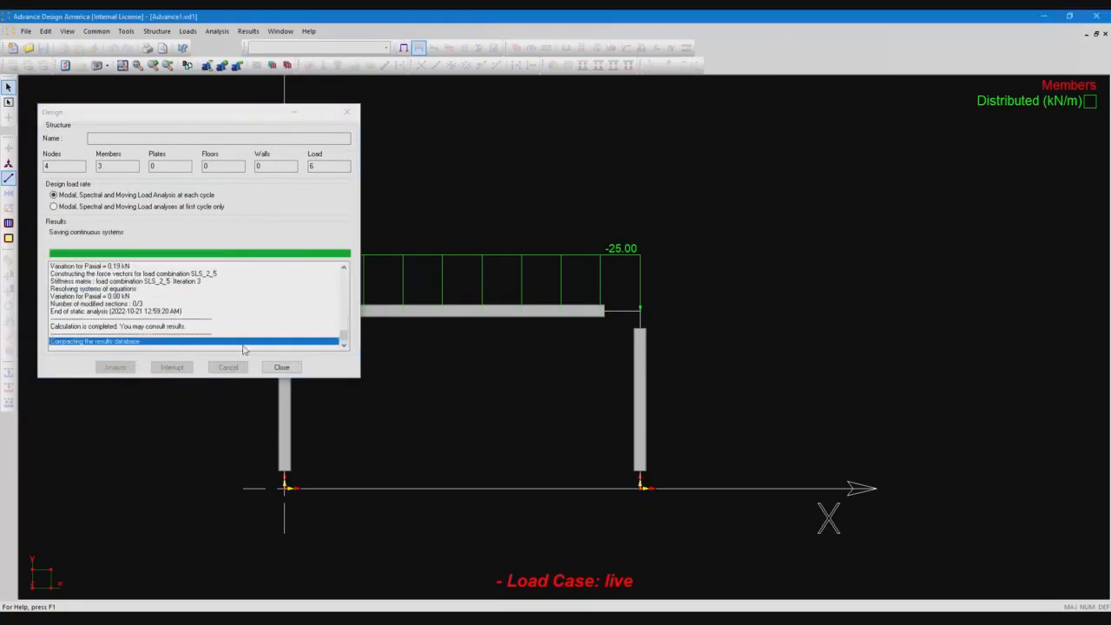
pyautogui.click(281, 367)
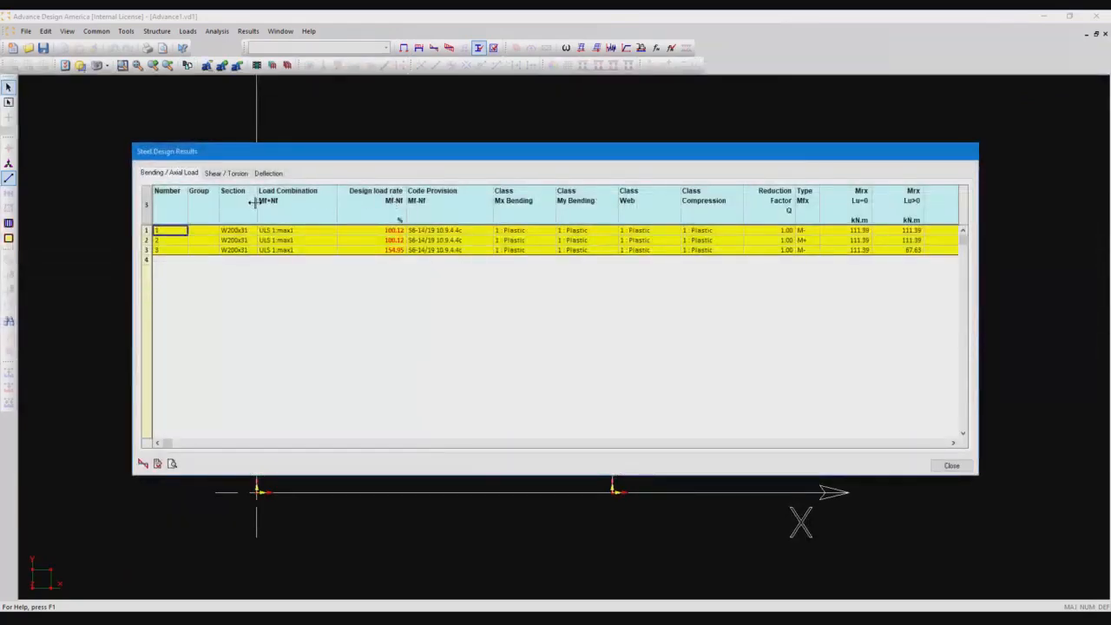
# Narrow the group and load combination columns in the steel design results and review the combination, load rate, code provision and section classes
pyautogui.moveTo(218, 199); pyautogui.dragTo(203, 199)
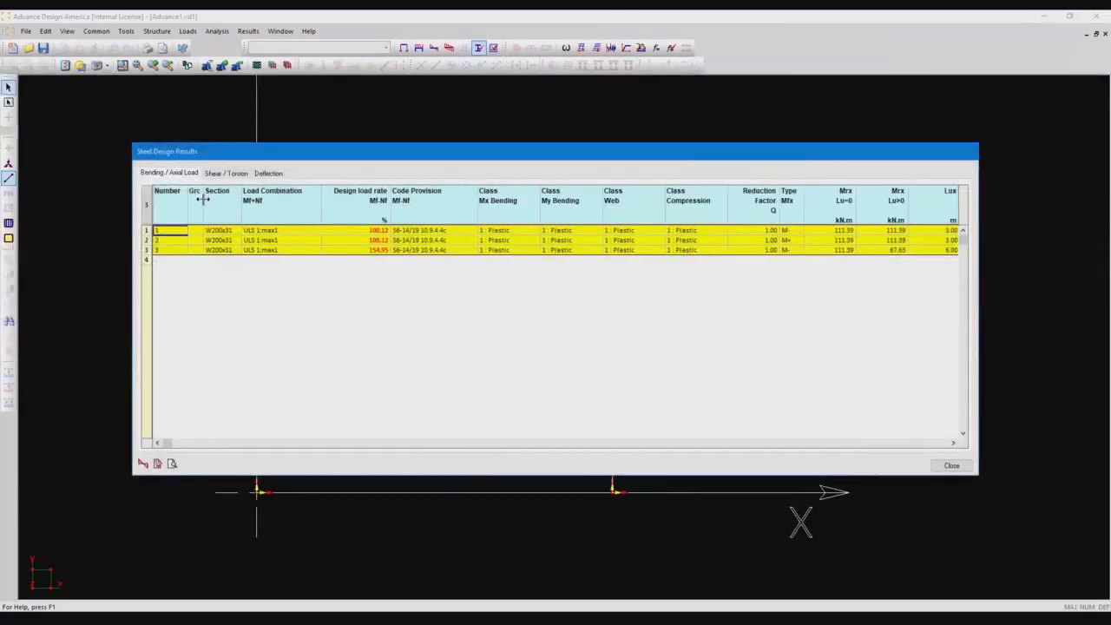
pyautogui.moveTo(322, 205); pyautogui.dragTo(294, 205)
pyautogui.click(266, 233)
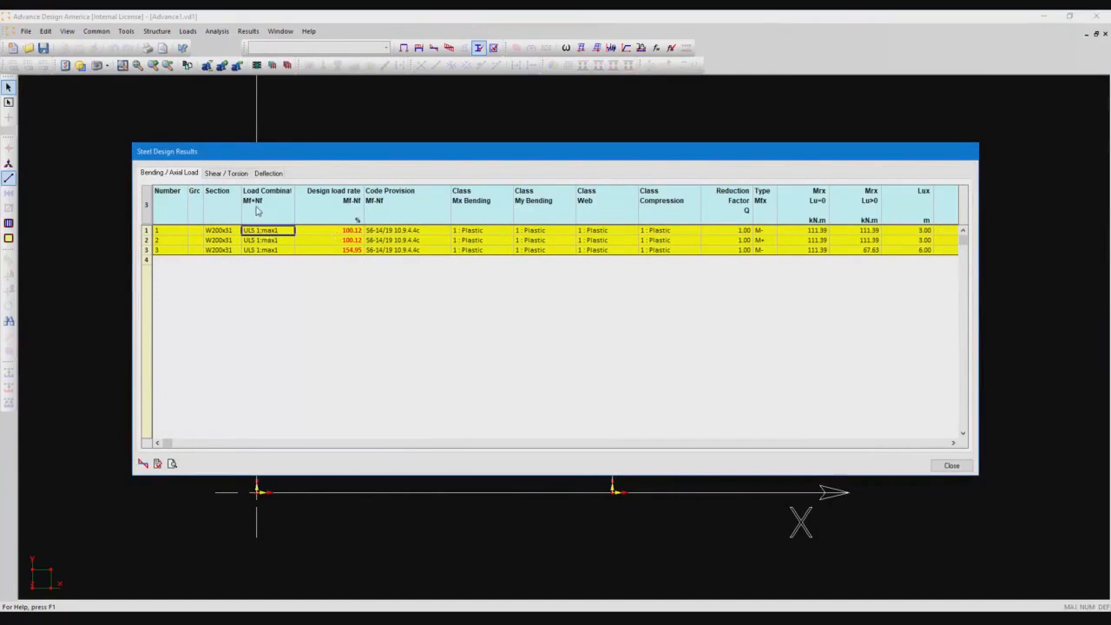
pyautogui.click(330, 231)
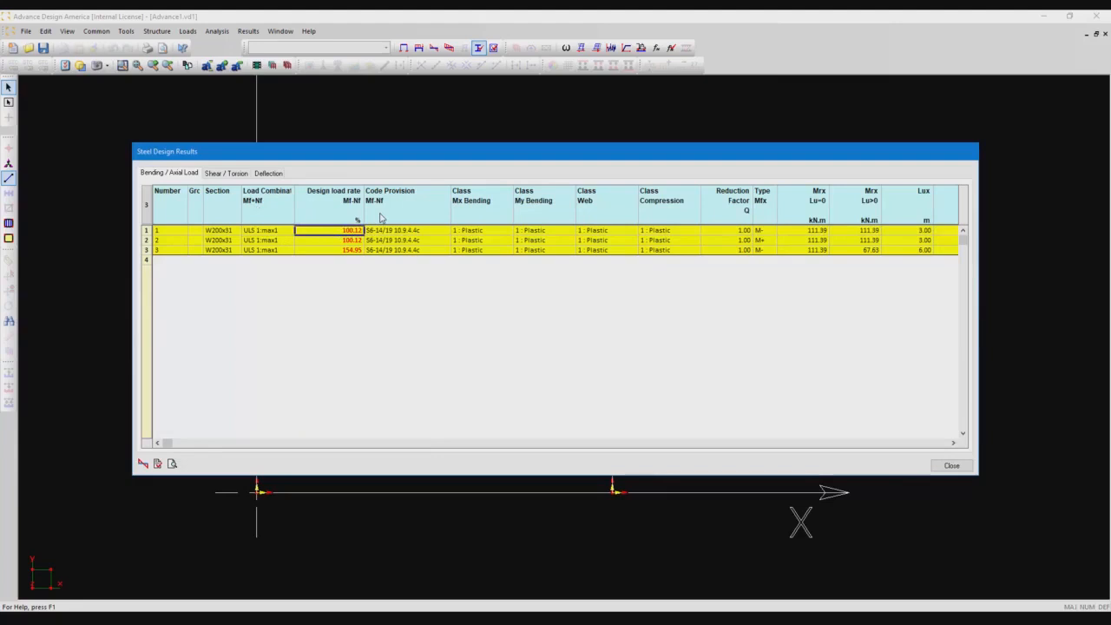
pyautogui.click(414, 231)
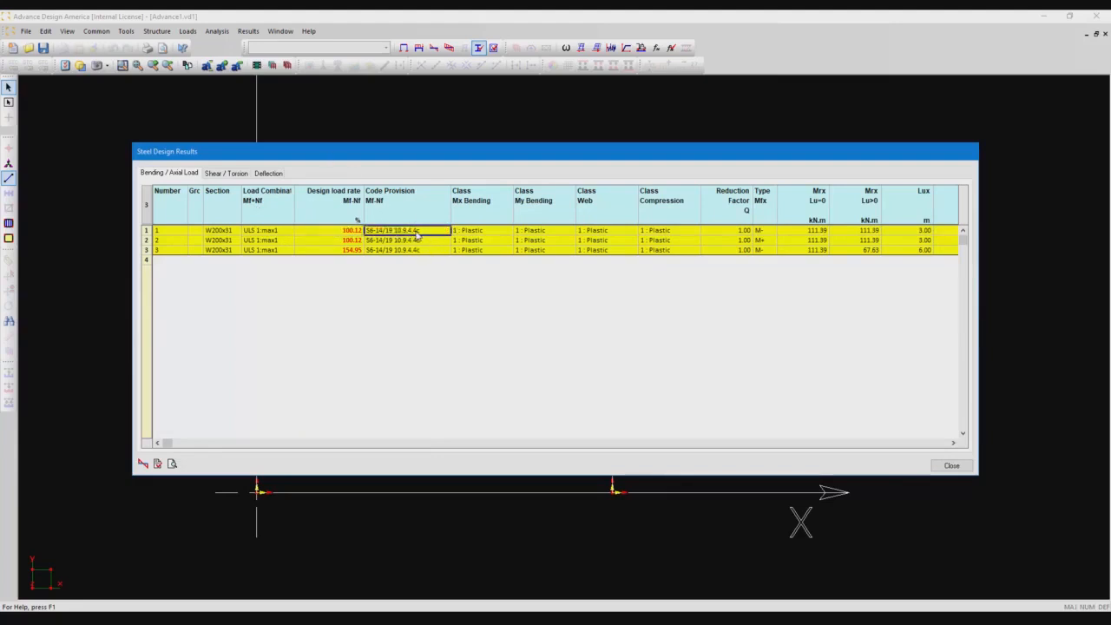
pyautogui.moveTo(488, 232); pyautogui.dragTo(662, 233)
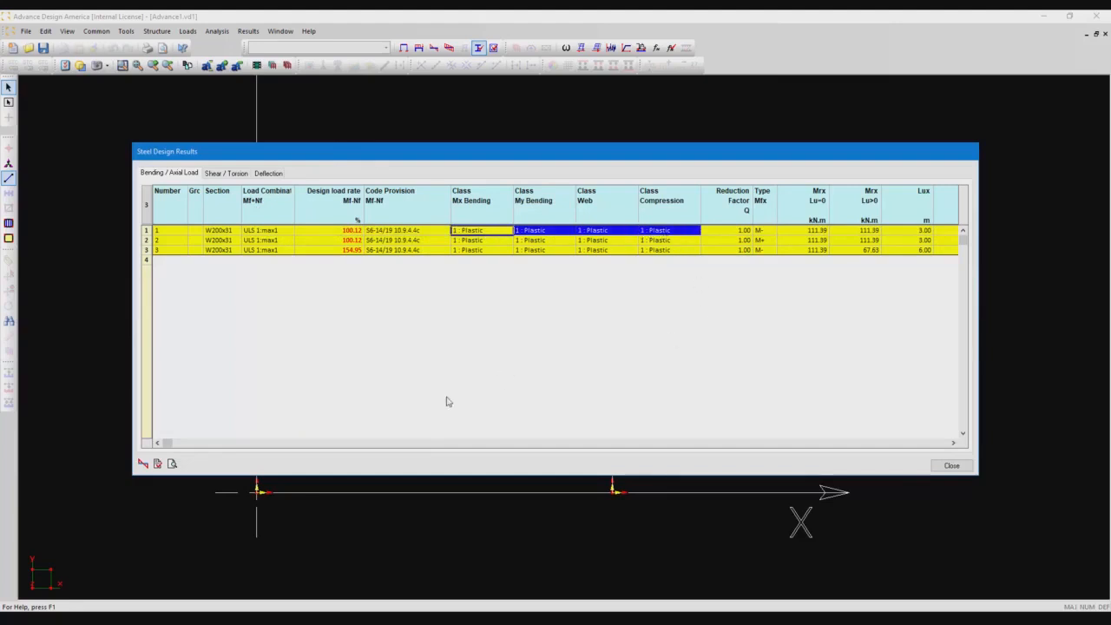
# Compare the members' bending resistances Mrx for Lu=0 and Lu>0 in the bending and axial load results
pyautogui.moveTo(169, 443); pyautogui.dragTo(538, 428)
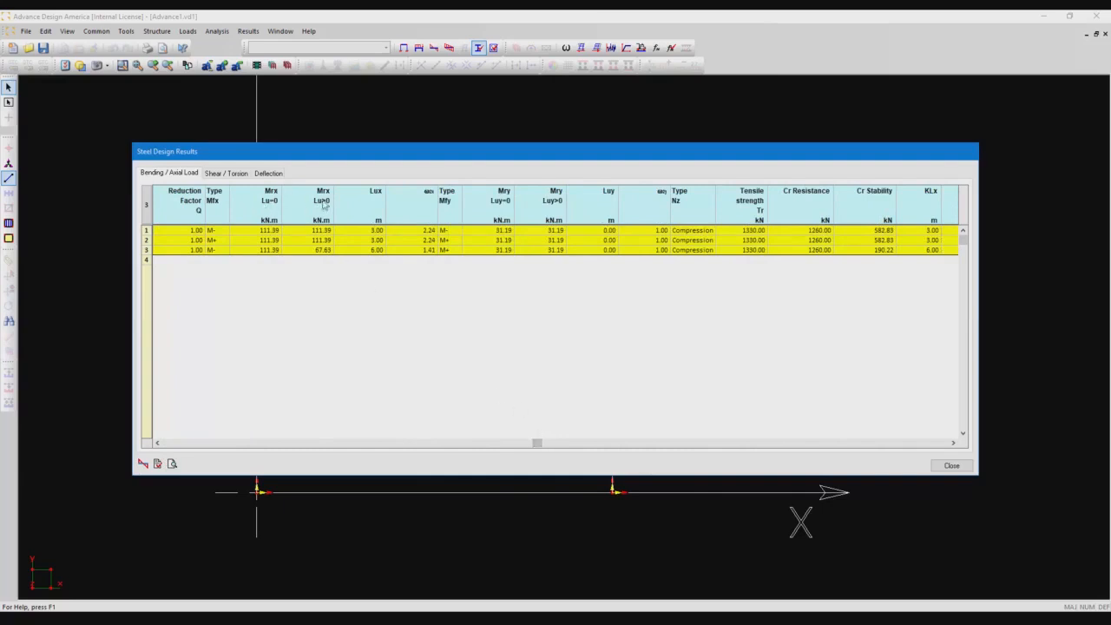
pyautogui.click(267, 214)
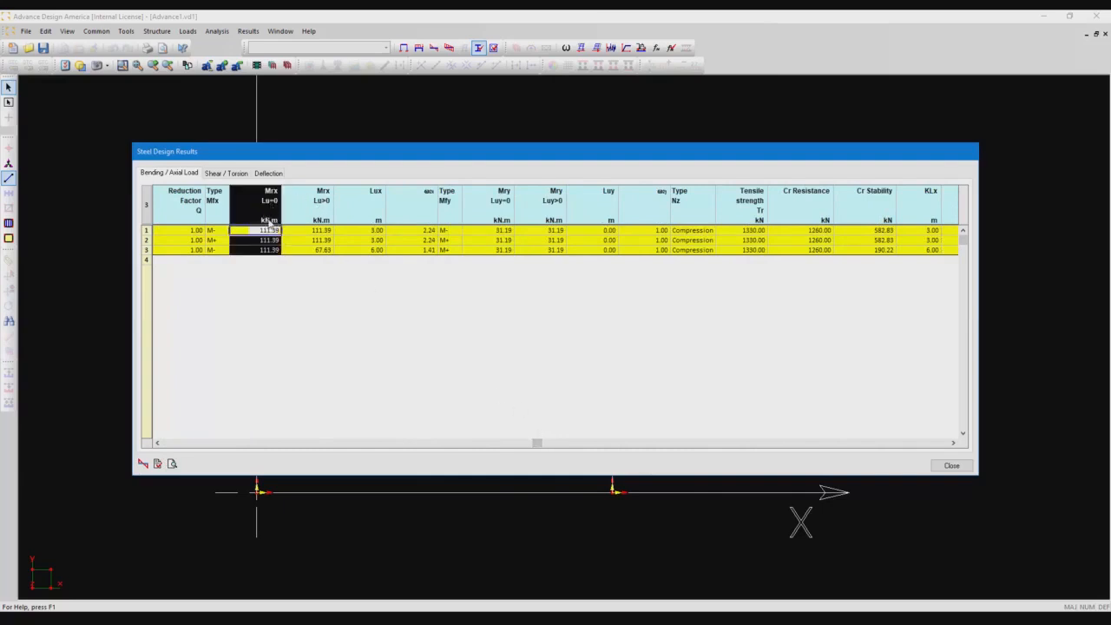
pyautogui.moveTo(535, 443); pyautogui.dragTo(471, 440)
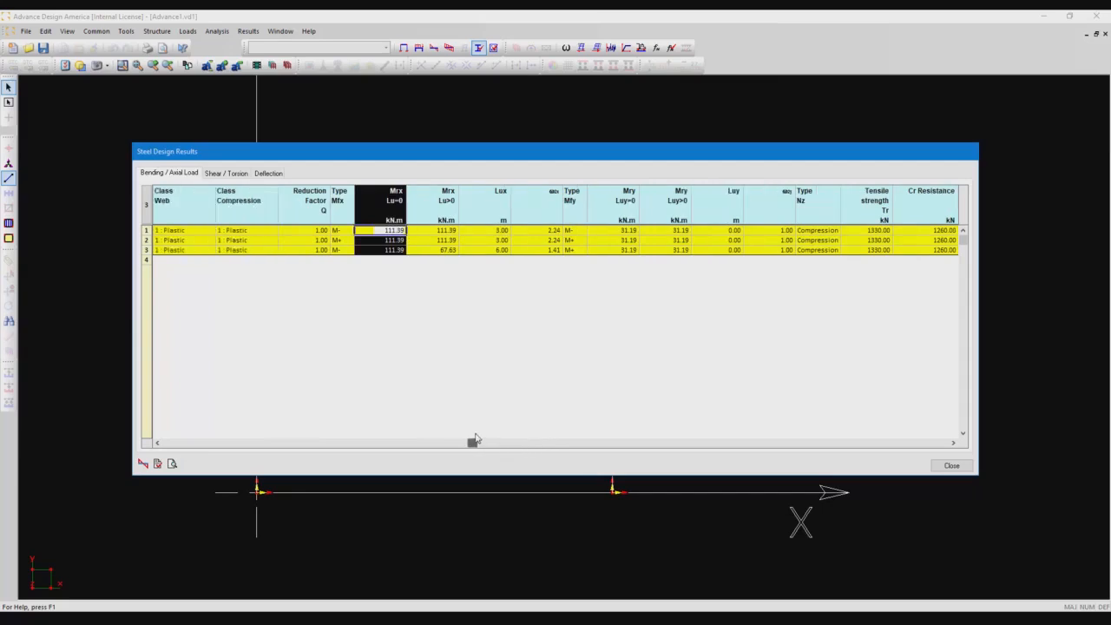
pyautogui.click(400, 240)
pyautogui.click(395, 213)
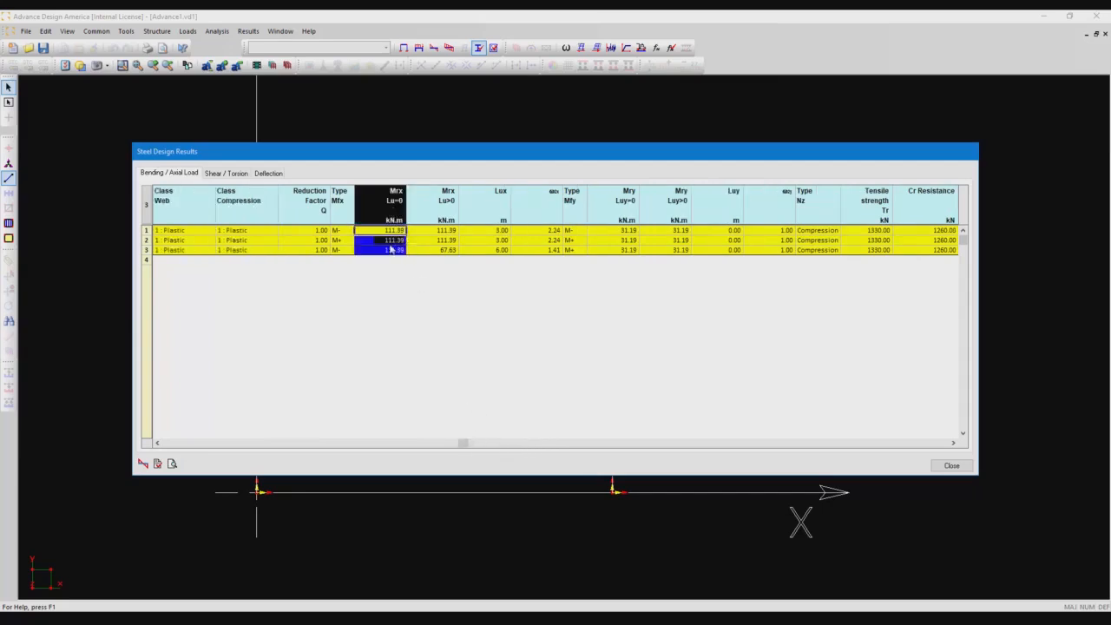
pyautogui.click(390, 249)
pyautogui.click(437, 203)
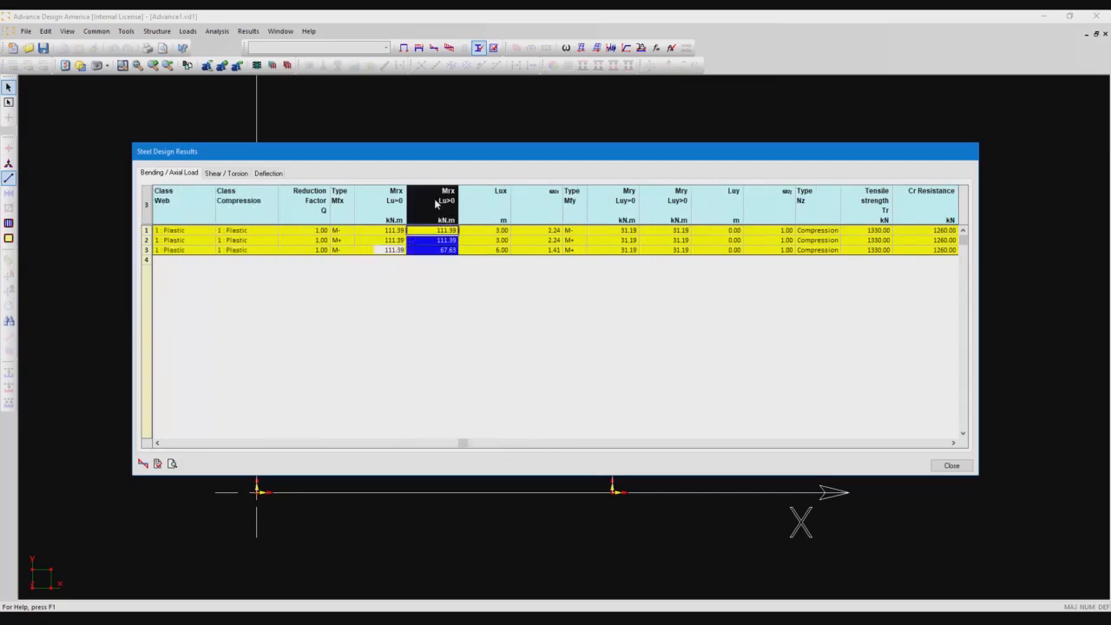
pyautogui.click(440, 251)
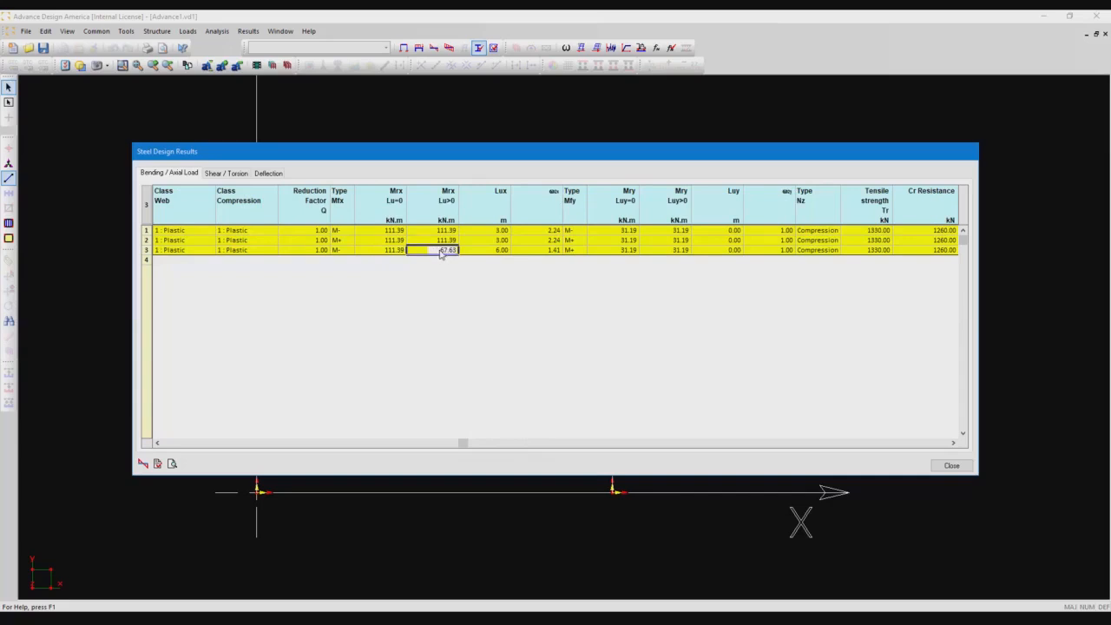
# Review the remaining bending and axial resistance columns and the first member's Mf-Nf design load rate in the results
pyautogui.press('Up')
pyautogui.click(447, 251)
pyautogui.click(563, 443)
pyautogui.click(675, 443)
pyautogui.moveTo(763, 449); pyautogui.dragTo(201, 392)
pyautogui.click(318, 230)
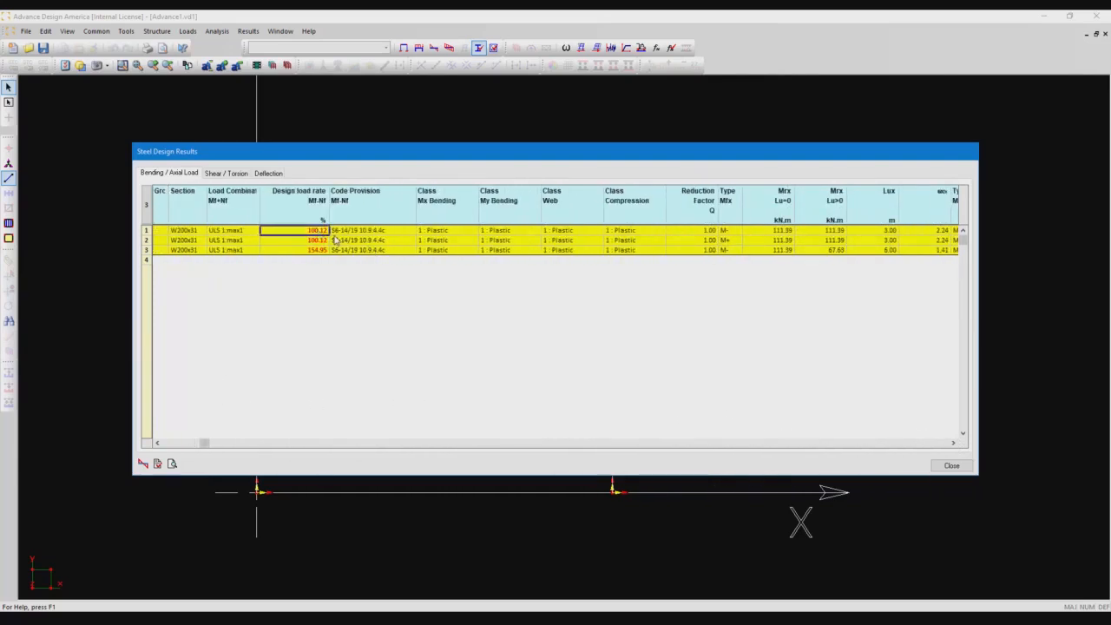
# Check the shear/torsion and deflection results of the members and return to the bending and axial load results
pyautogui.click(233, 175)
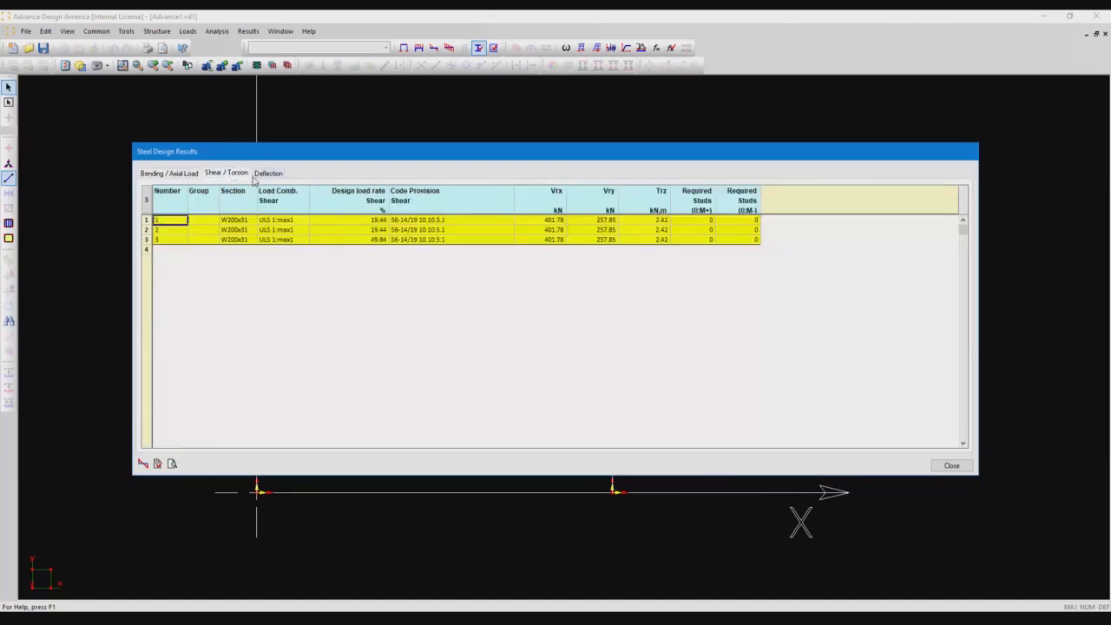
pyautogui.click(267, 176)
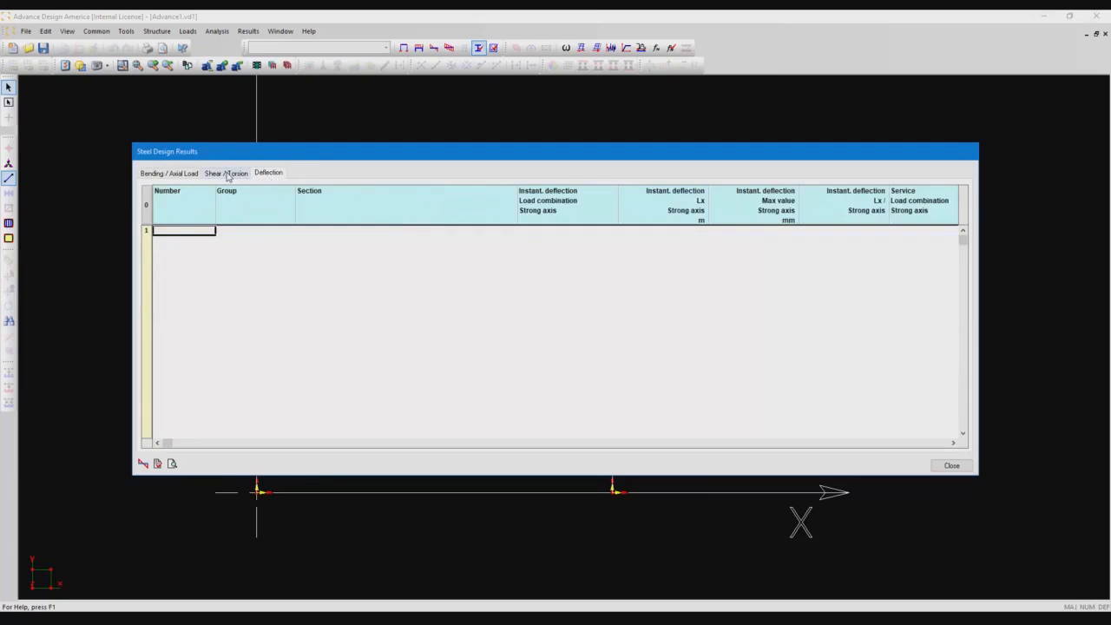
pyautogui.click(226, 174)
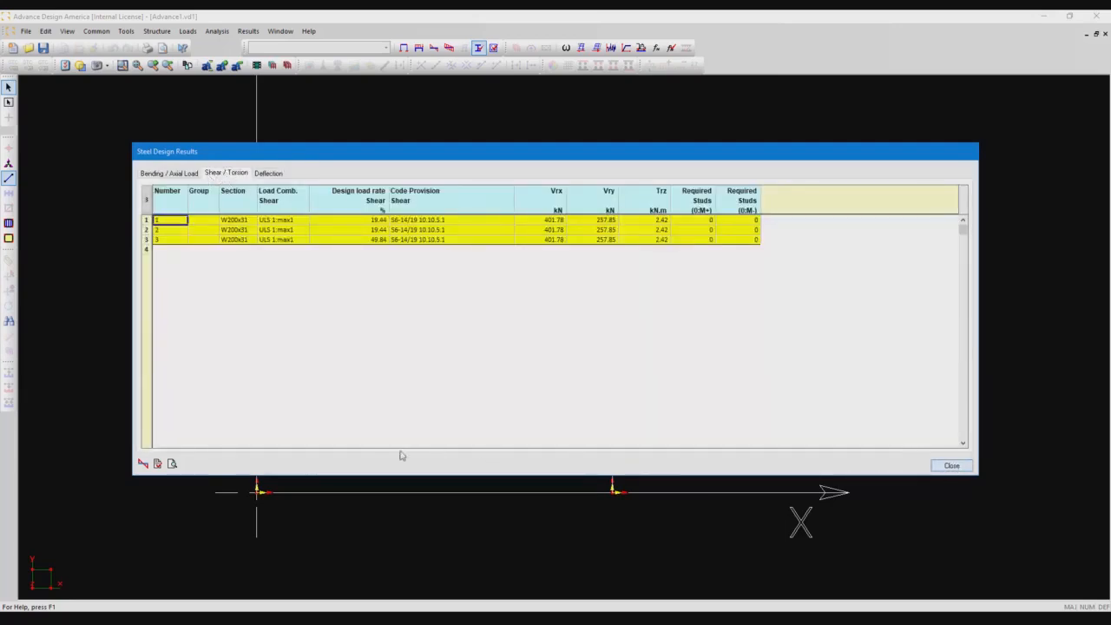
pyautogui.click(168, 175)
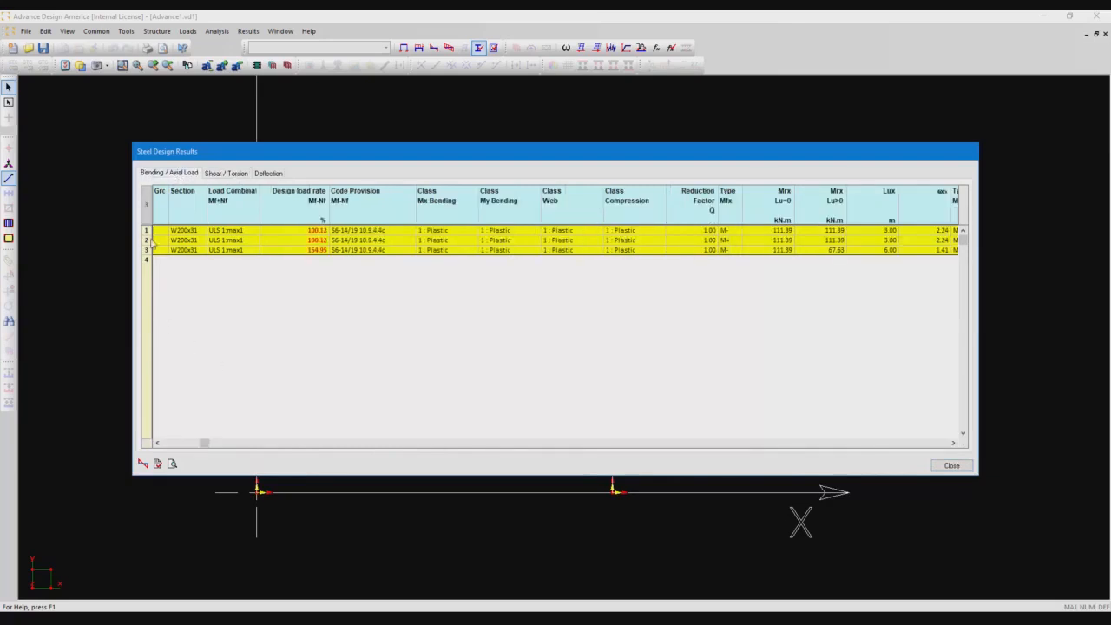
# Preview member 1's design brief and examine its shape properties, factored forces and code clause checks
pyautogui.click(145, 230)
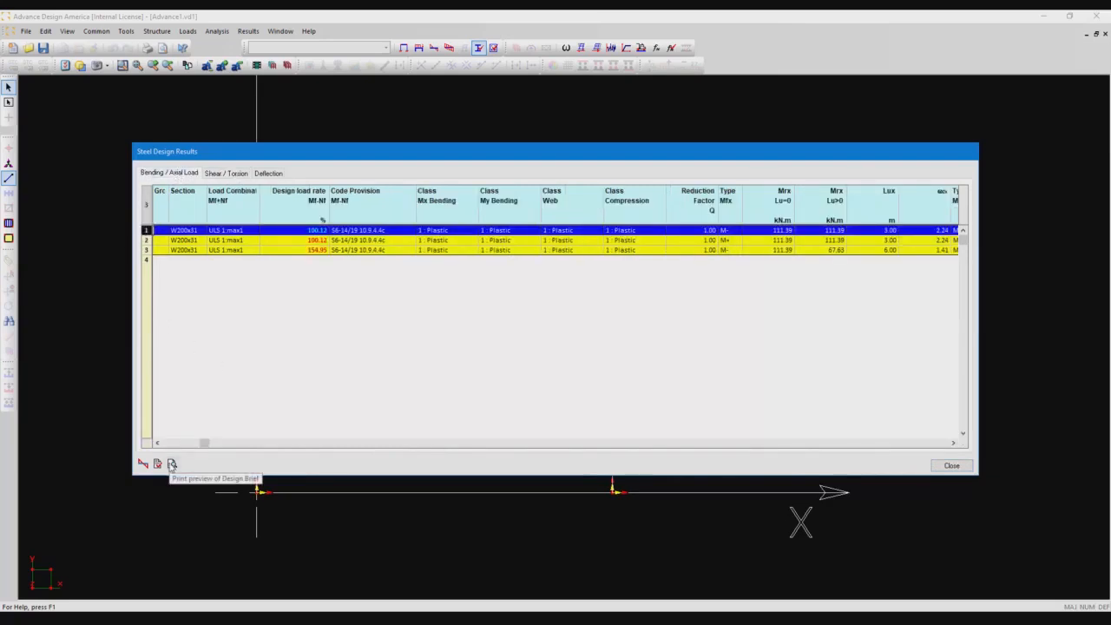
pyautogui.click(171, 464)
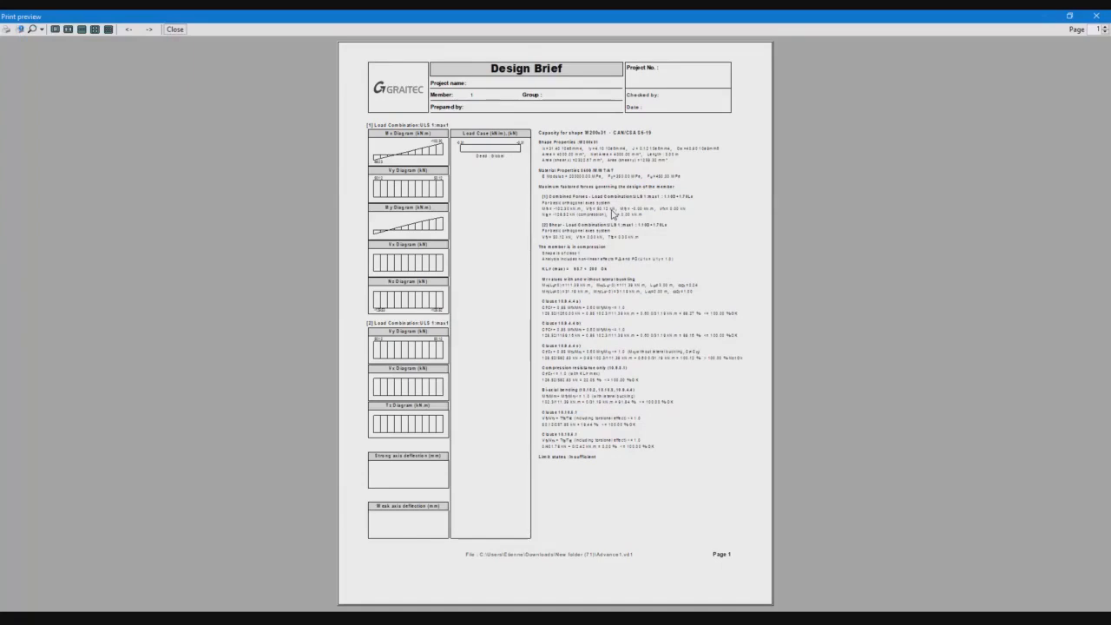
pyautogui.keyDown('ctrl'); pyautogui.scroll(3, 613, 214); pyautogui.keyUp('ctrl')
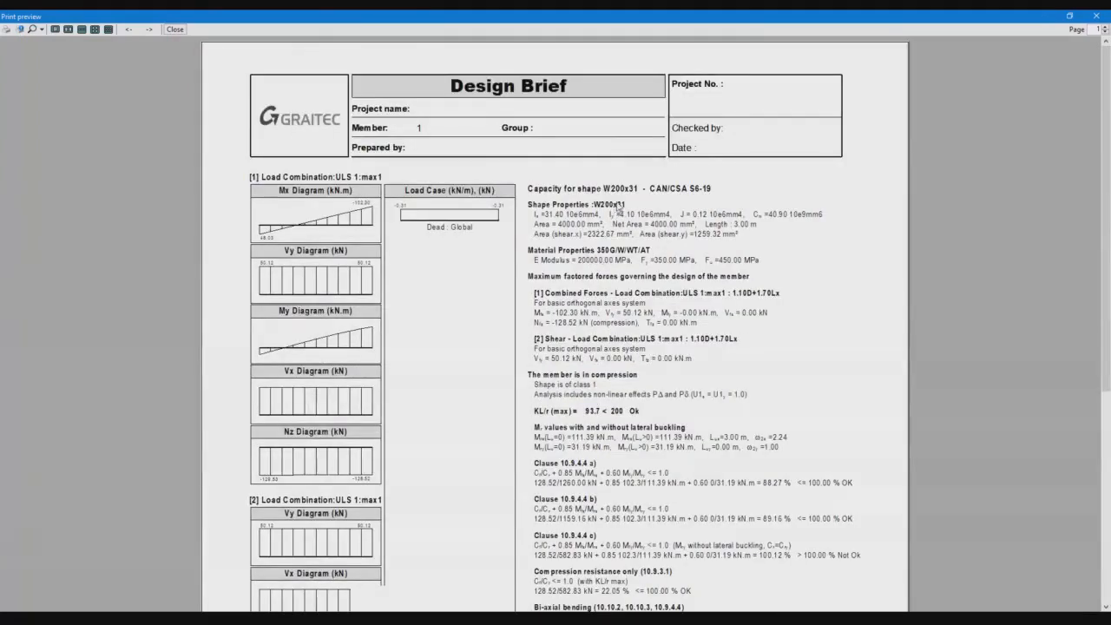
pyautogui.moveTo(1110, 82); pyautogui.dragTo(1106, 138)
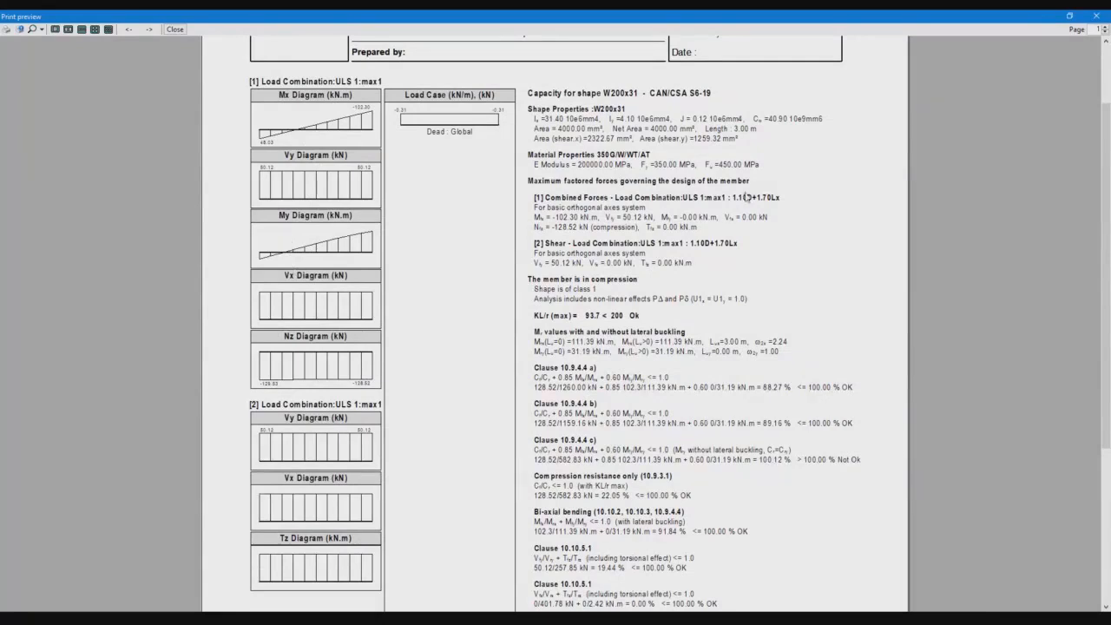
pyautogui.scroll(-1, 1108, 137)
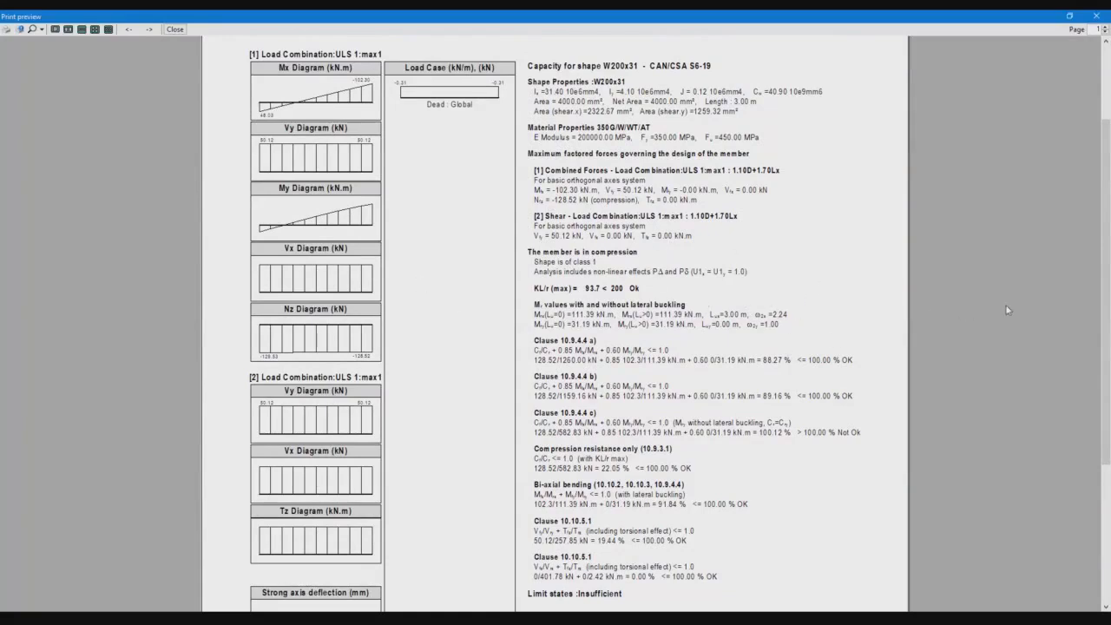
pyautogui.scroll(-3, 1105, 346)
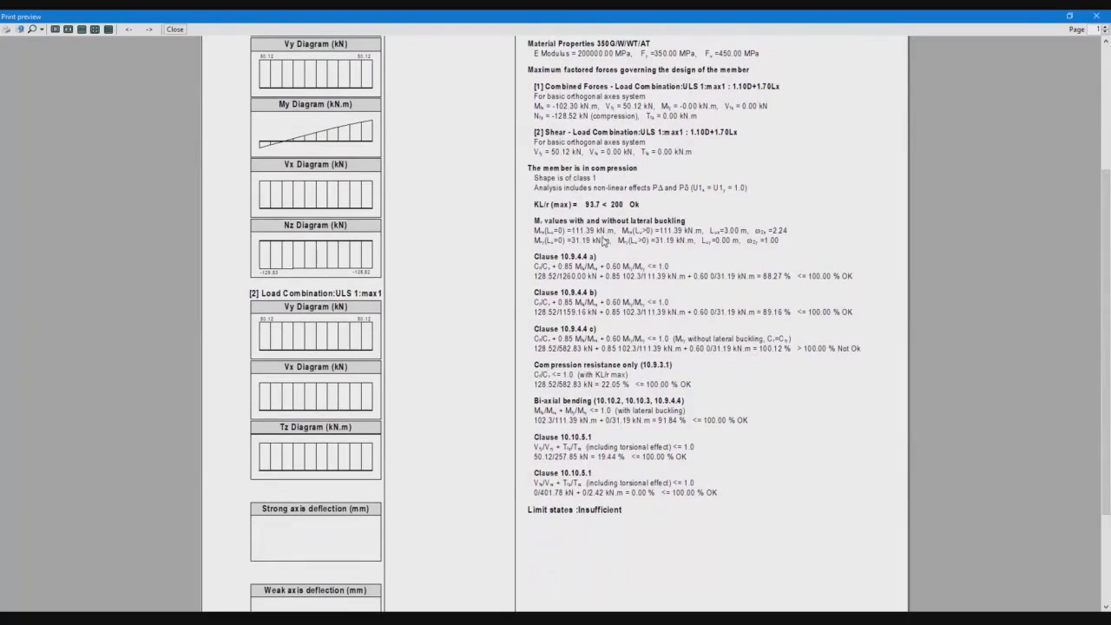
pyautogui.moveTo(1107, 414); pyautogui.dragTo(1104, 384)
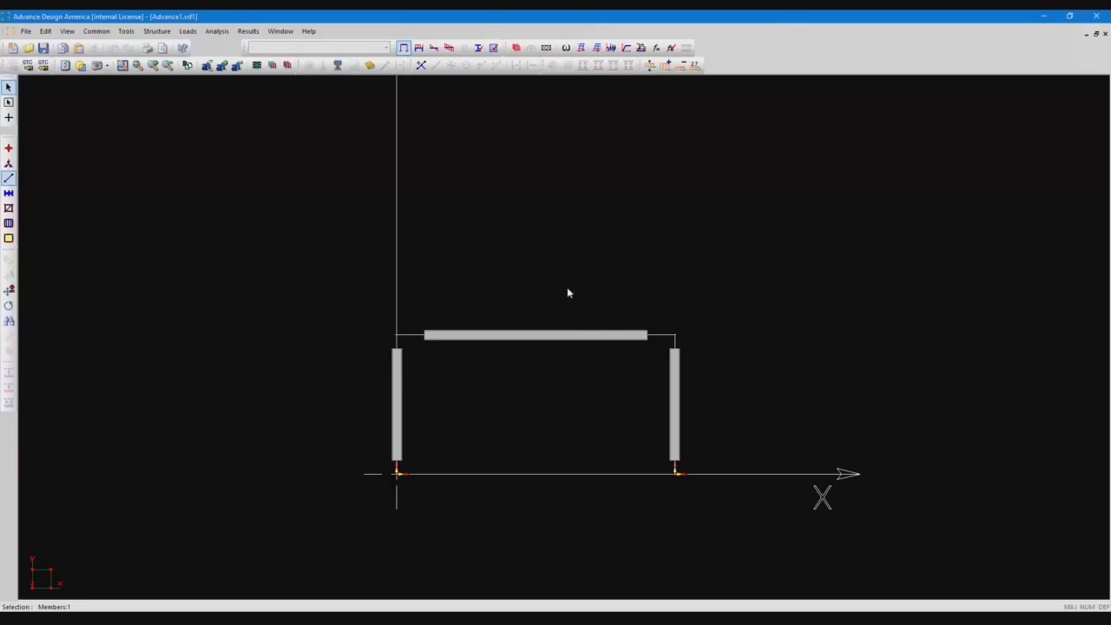
# Open the portal frame beam's member characteristics and examine the steel design specifications available for strength
pyautogui.doubleClick(538, 336)
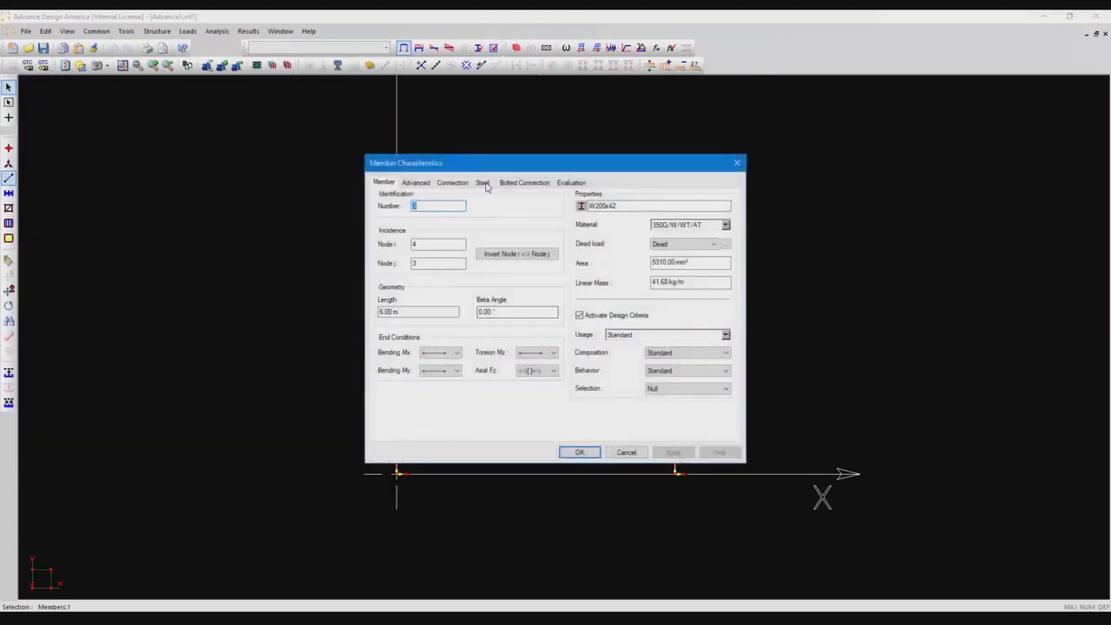
pyautogui.click(482, 184)
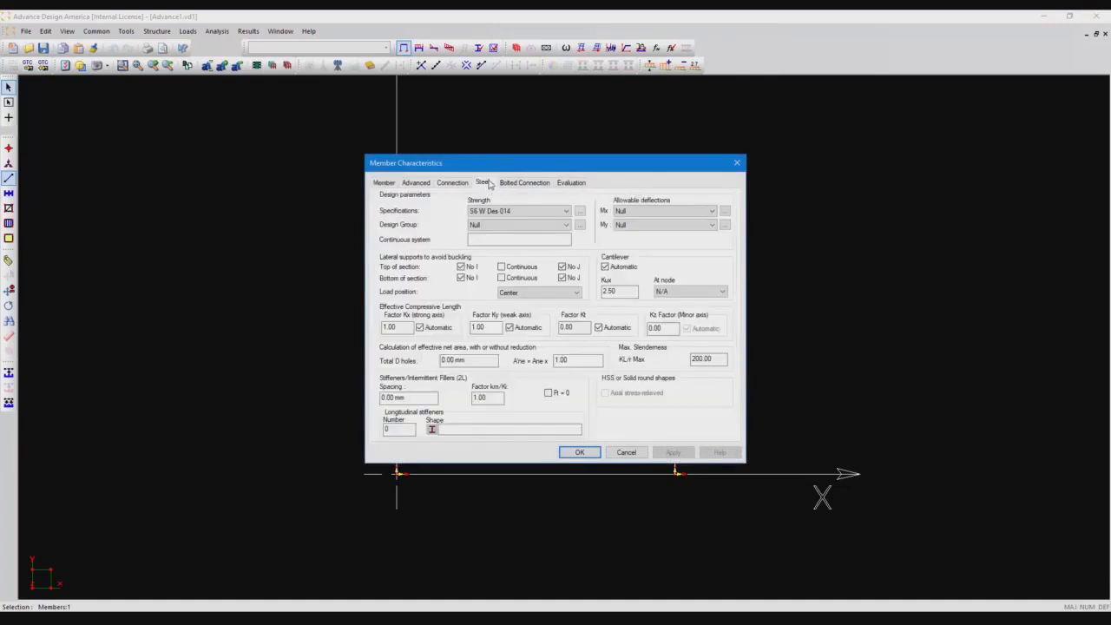
pyautogui.moveTo(520, 169); pyautogui.dragTo(503, 183)
pyautogui.click(534, 224)
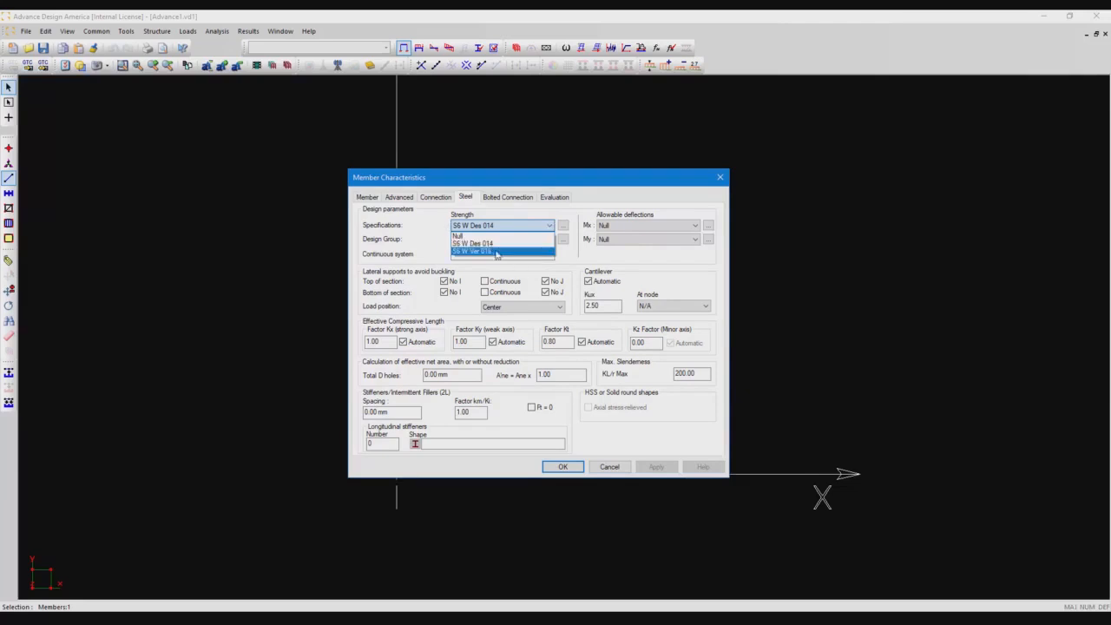
pyautogui.click(601, 236)
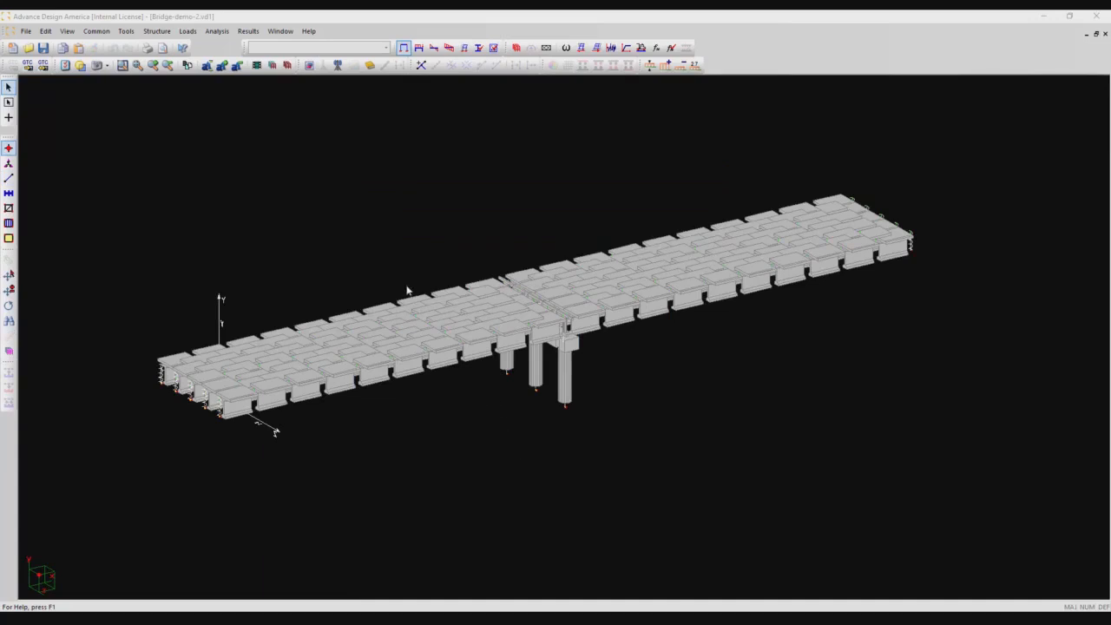
# Display the ultimate limit states envelope results on the bridge model
pyautogui.scroll(2, 415, 236)
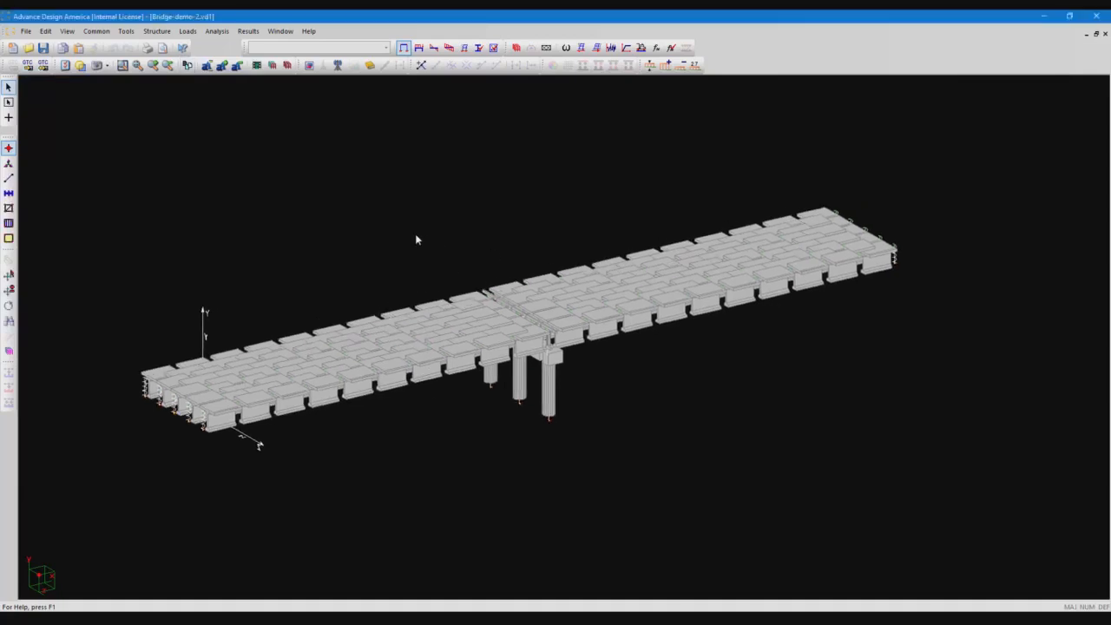
pyautogui.click(449, 48)
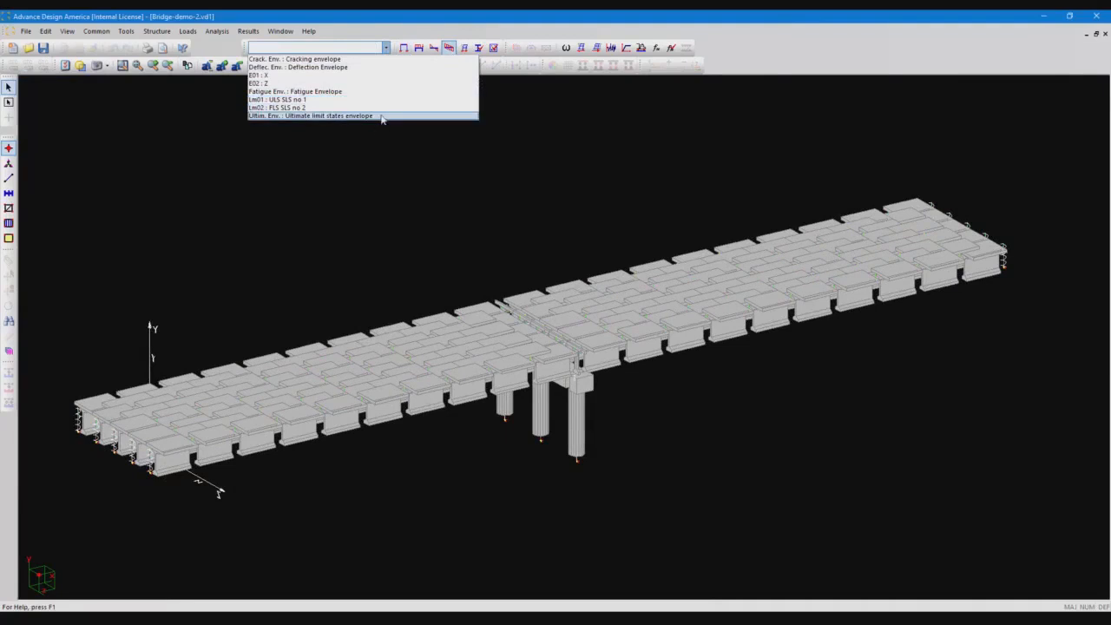
pyautogui.click(382, 117)
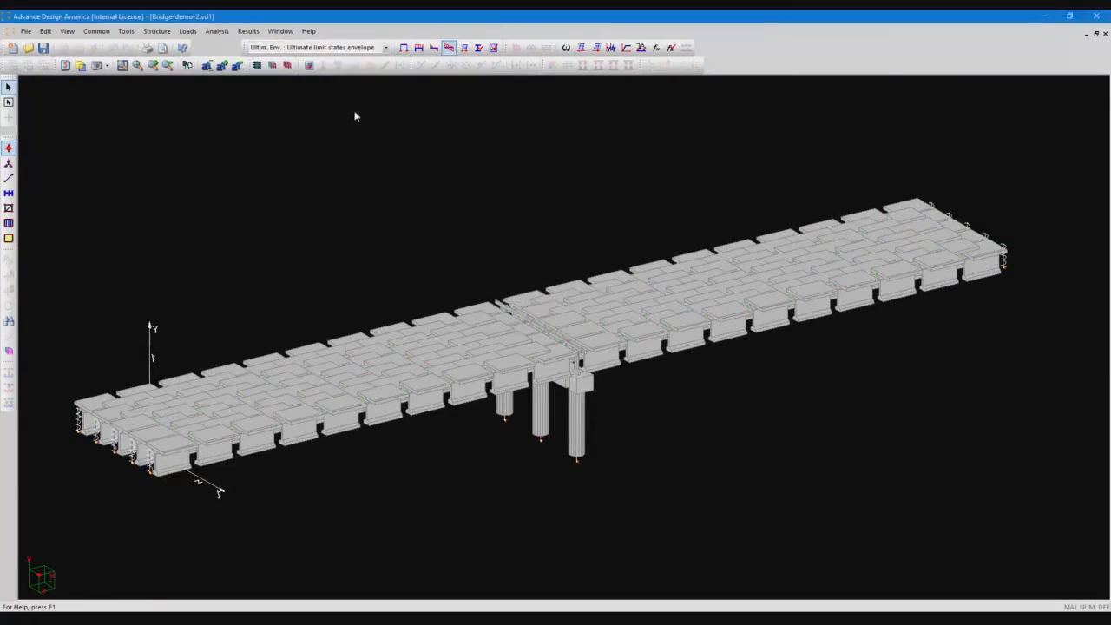
pyautogui.scroll(5, 531, 425)
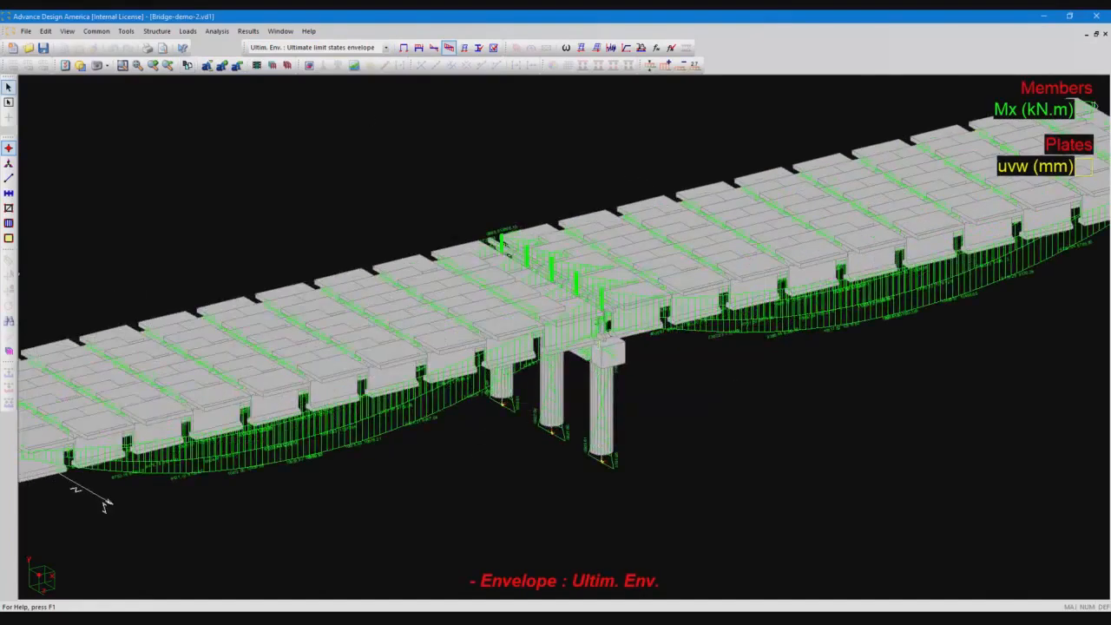
pyautogui.moveTo(480, 454); pyautogui.dragTo(604, 451, button='middle')
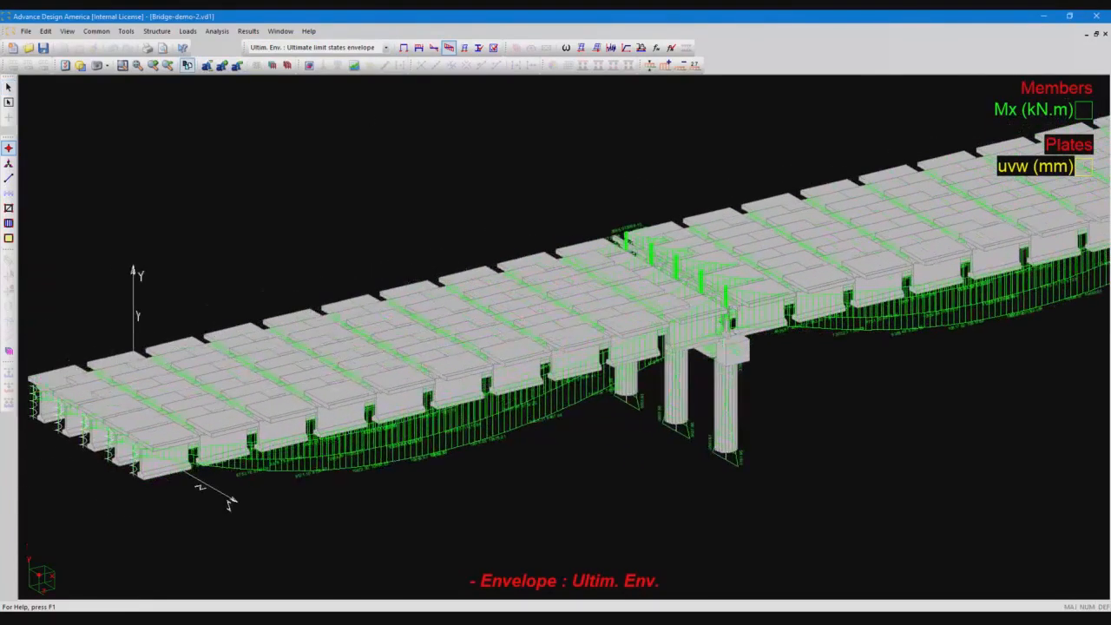
# Add the members' Vy shear diagram to the displayed envelope results
pyautogui.doubleClick(631, 414)
pyautogui.moveTo(557, 194); pyautogui.dragTo(874, 290)
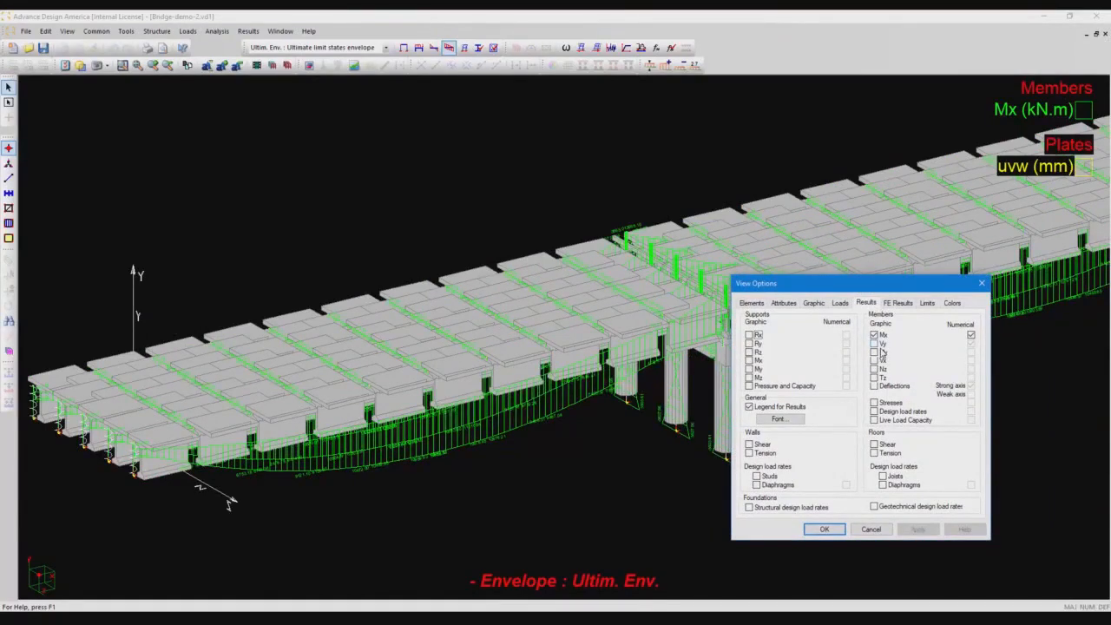
pyautogui.click(874, 344)
pyautogui.click(929, 531)
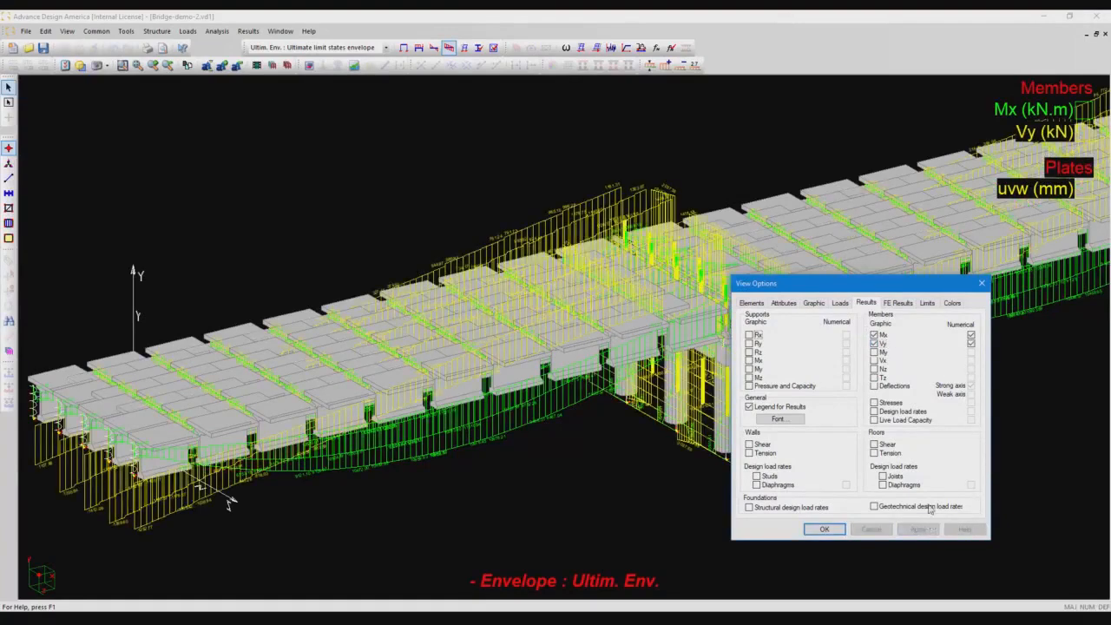
# Try displaying the members' My and Vx diagrams, and turn both off again
pyautogui.click(874, 353)
pyautogui.click(874, 361)
pyautogui.click(919, 530)
pyautogui.click(874, 360)
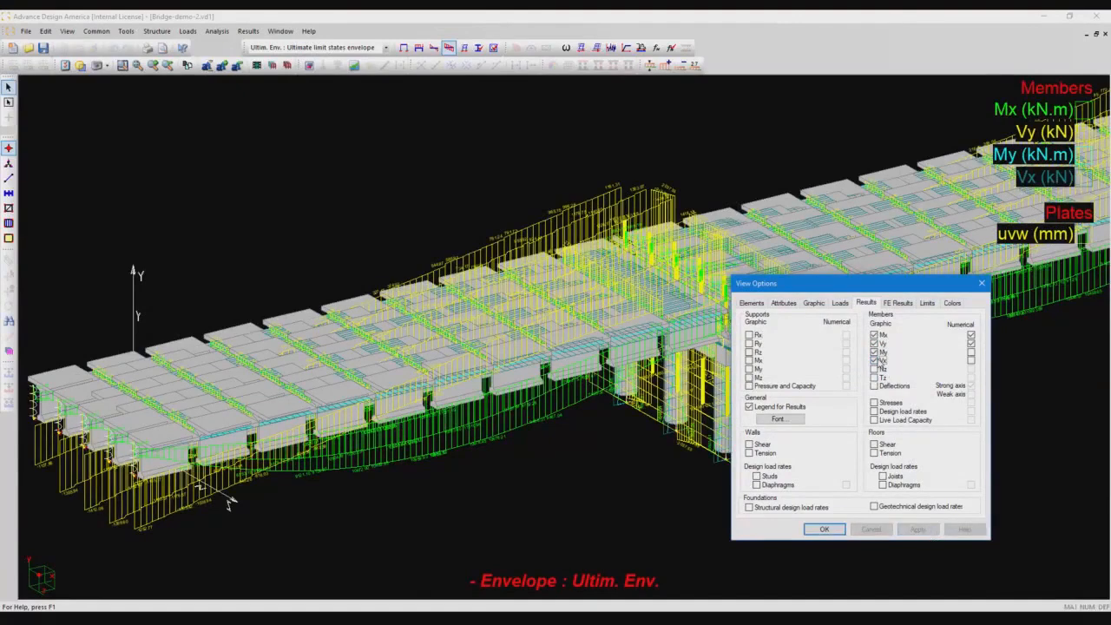
pyautogui.click(874, 353)
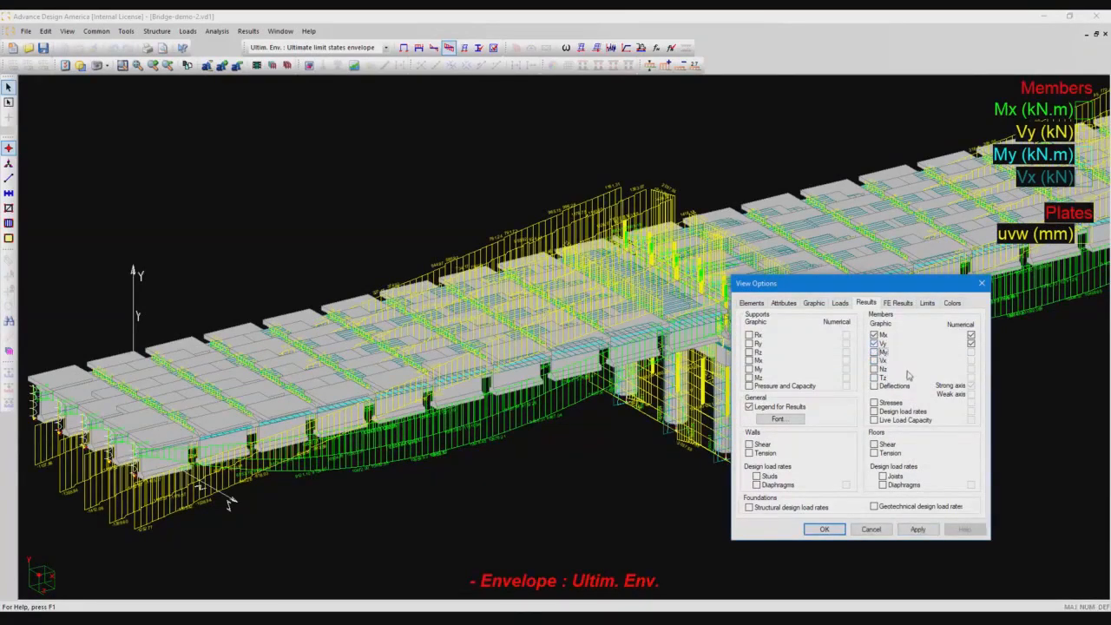
pyautogui.click(917, 530)
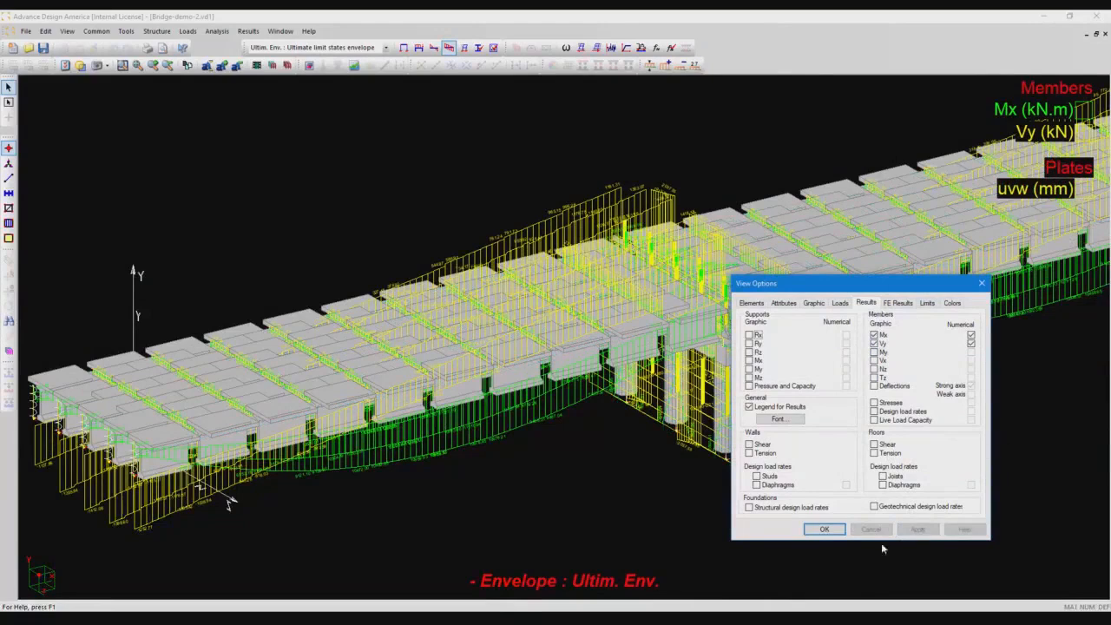
# Turn off the members' Vy diagram, keeping Mx displayed, and accept the view options
pyautogui.moveTo(894, 287); pyautogui.dragTo(880, 294)
pyautogui.click(957, 342)
pyautogui.click(860, 350)
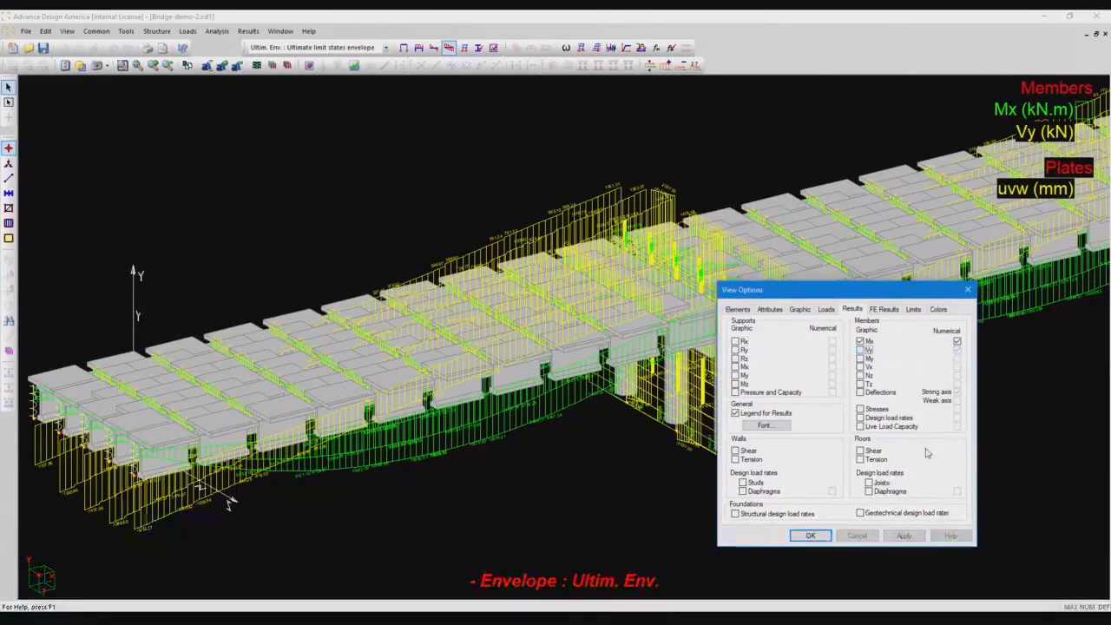
pyautogui.click(903, 535)
pyautogui.click(812, 536)
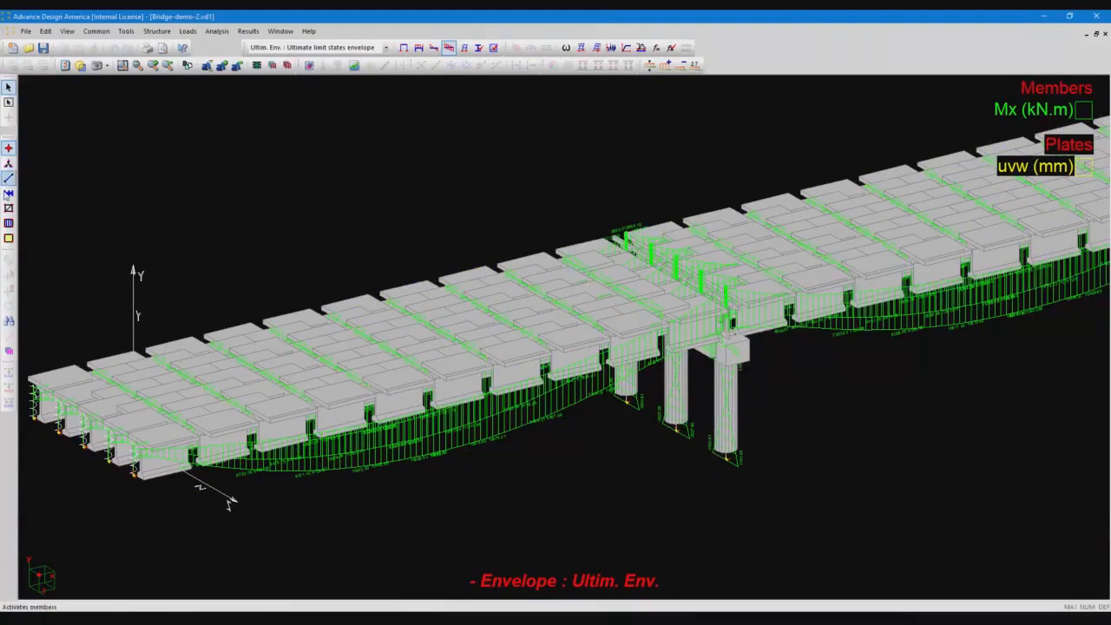
# Select the front edge girder's continuous system, isolate it and show it in side elevation
pyautogui.click(8, 193)
pyautogui.click(402, 410)
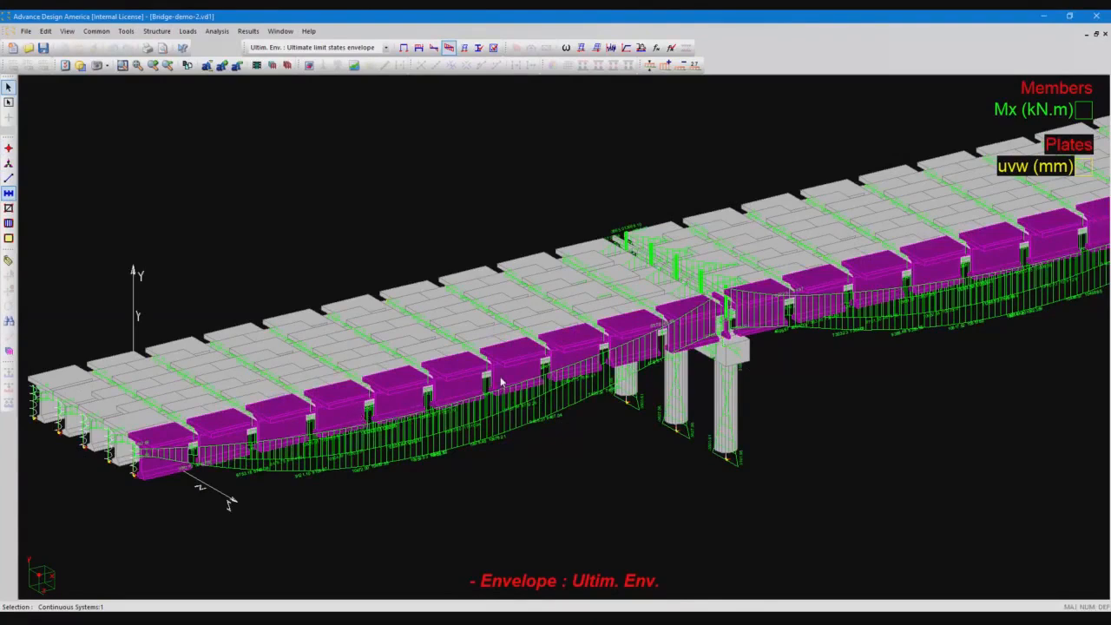
pyautogui.press('space')
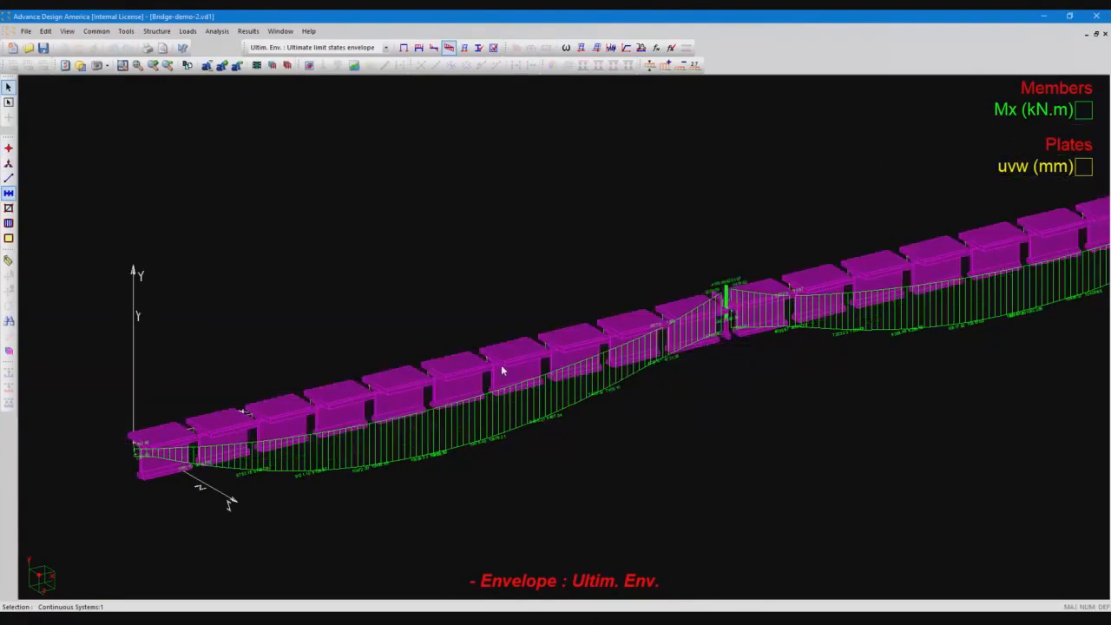
pyautogui.press('y')
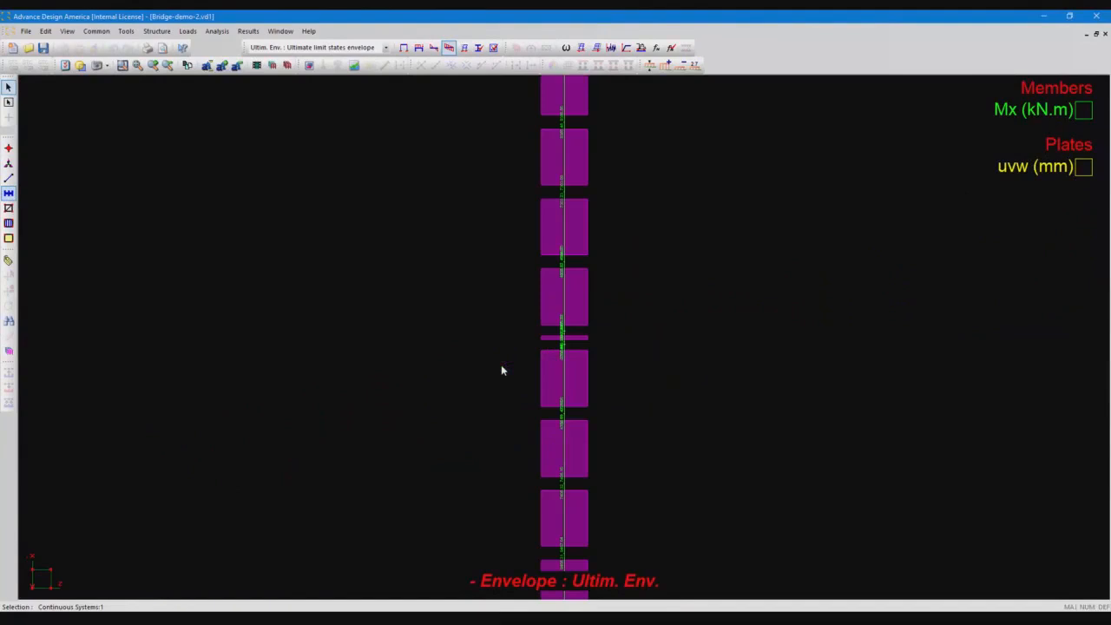
pyautogui.press('z')
# Examine the Mx envelope diagram and its values along both spans of the isolated girder
pyautogui.scroll(-2, 518, 370)
pyautogui.moveTo(546, 384); pyautogui.dragTo(572, 374, button='middle')
pyautogui.moveTo(925, 330); pyautogui.dragTo(826, 324, button='middle')
pyautogui.scroll(2, 763, 398)
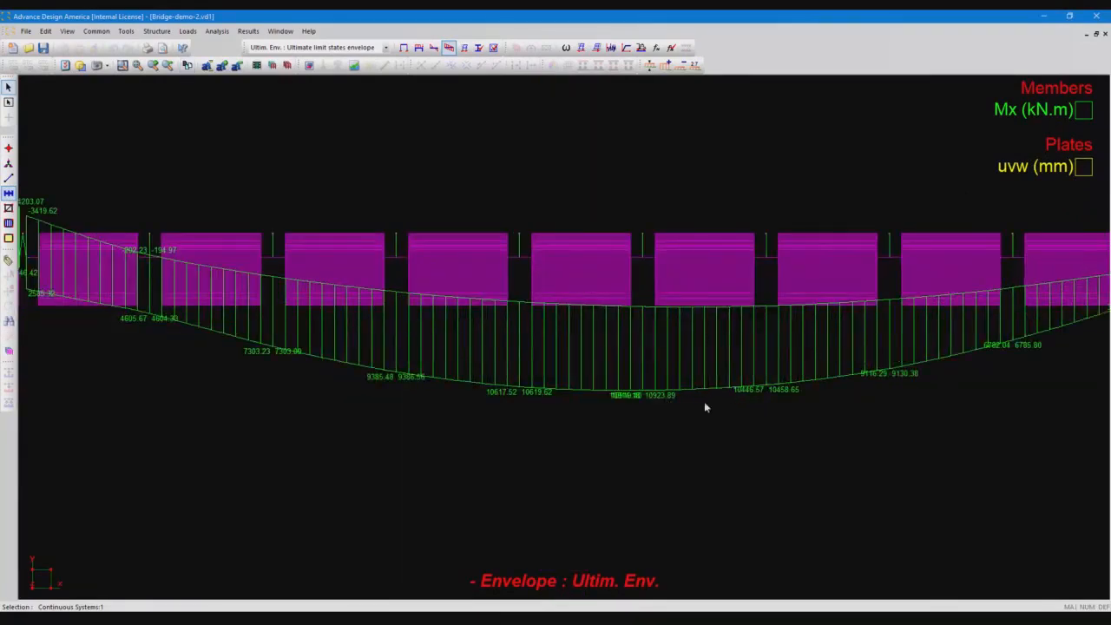
pyautogui.moveTo(887, 338); pyautogui.dragTo(686, 350, button='middle')
pyautogui.moveTo(435, 353); pyautogui.dragTo(812, 360, button='middle')
pyautogui.scroll(-3, 265, 240)
pyautogui.moveTo(266, 241); pyautogui.dragTo(470, 271, button='middle')
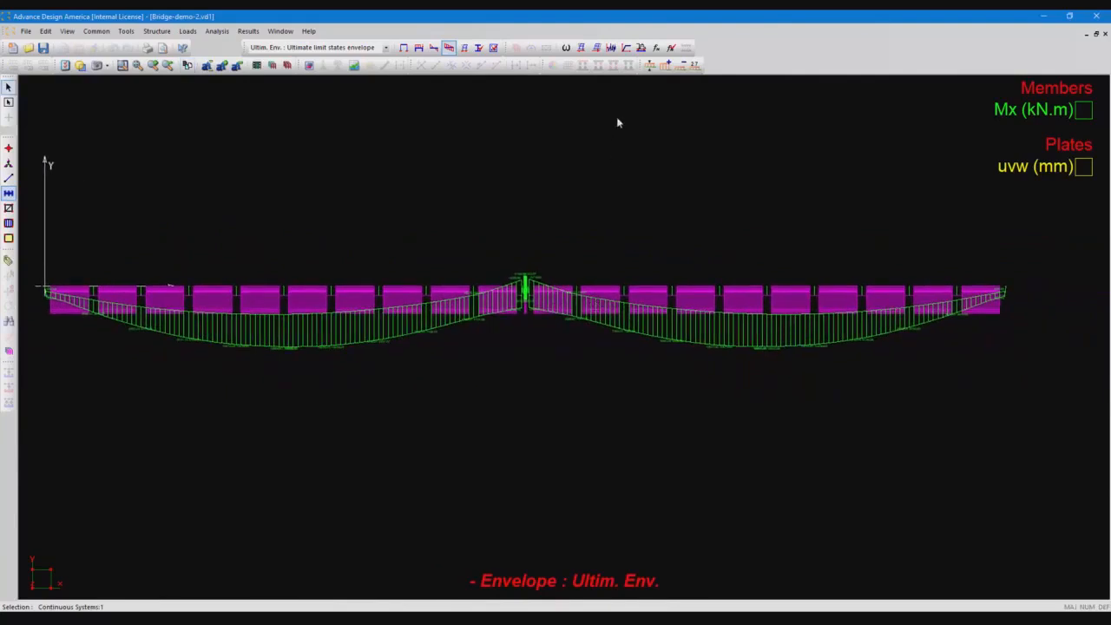
# Adjust the display amplitude of the girder's Mx envelope diagram, increasing it three times
pyautogui.click(650, 67)
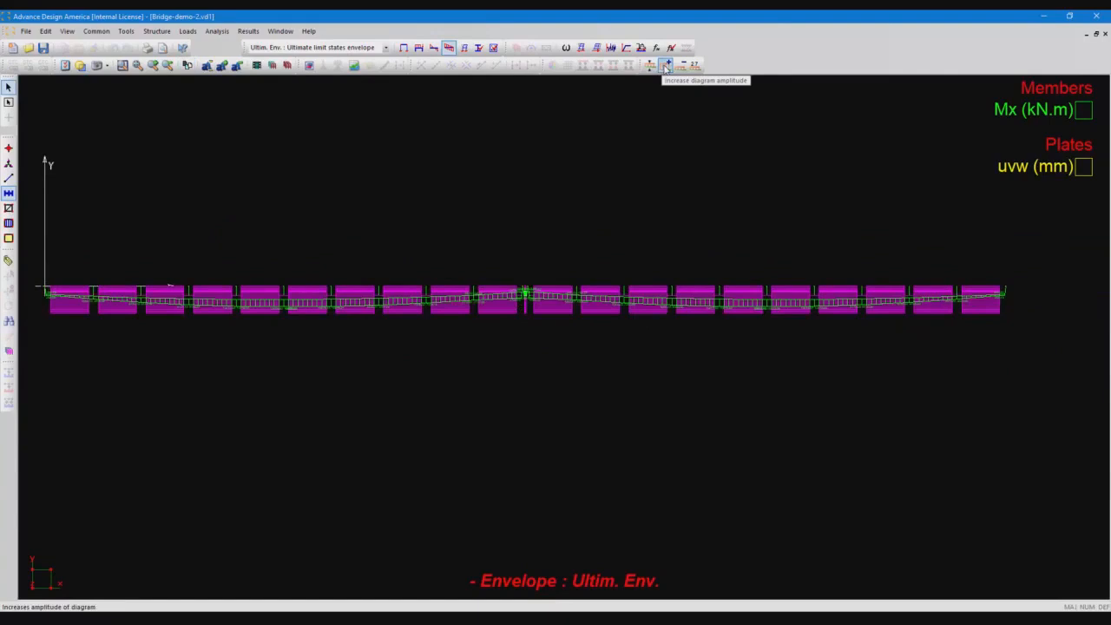
pyautogui.click(665, 66)
pyautogui.click(665, 67)
pyautogui.click(665, 67)
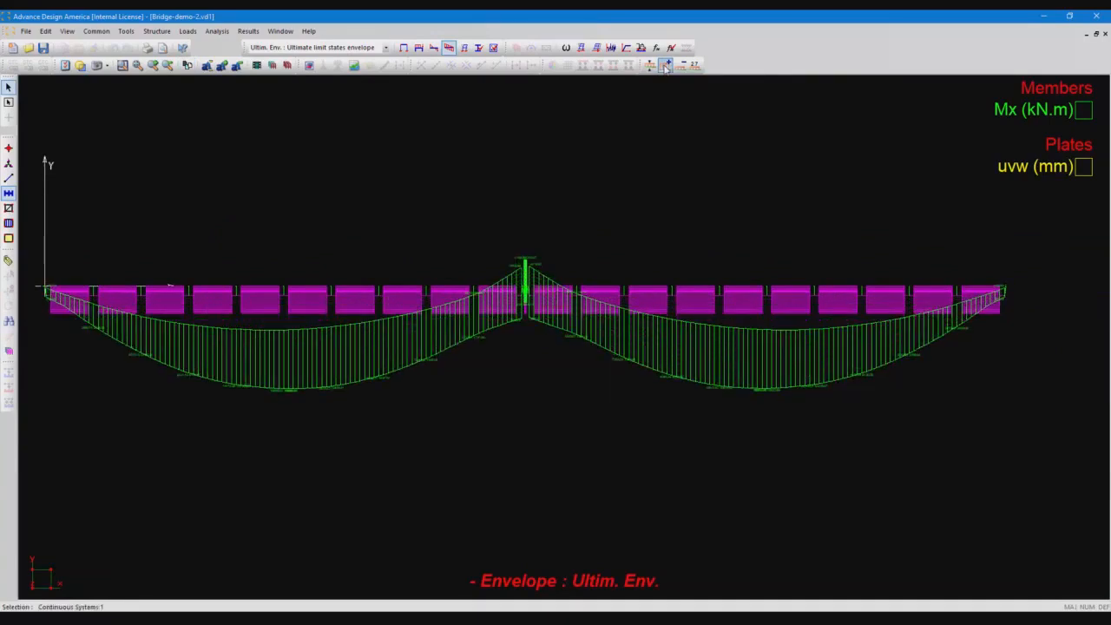
# Increase the Mx envelope diagram's display amplitude once more and adjust the font size of its values
pyautogui.click(665, 67)
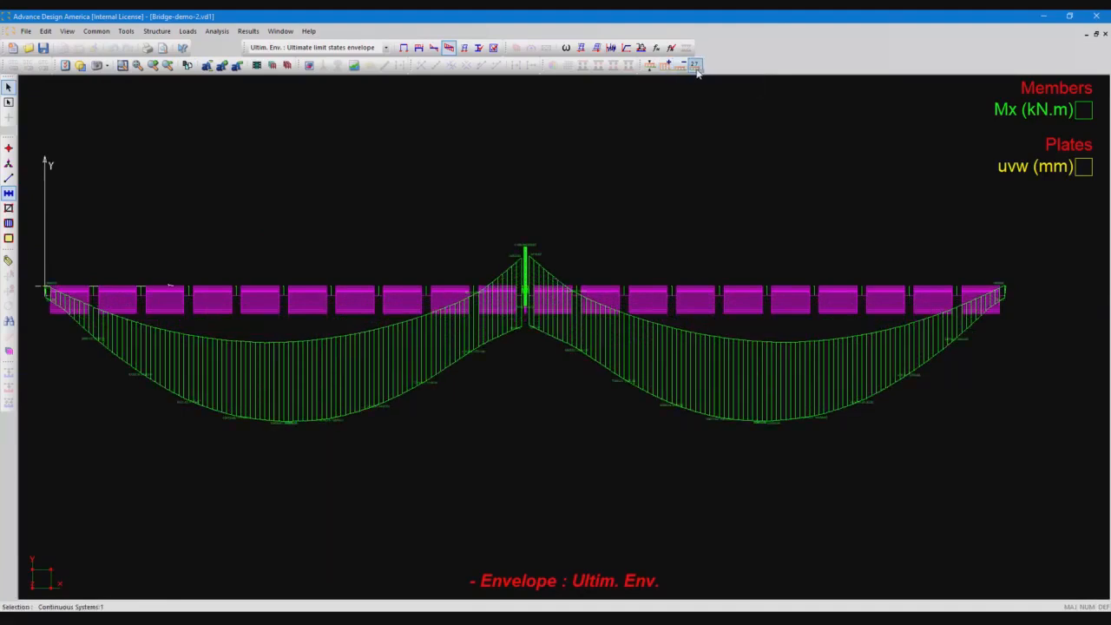
pyautogui.click(223, 67)
pyautogui.click(224, 67)
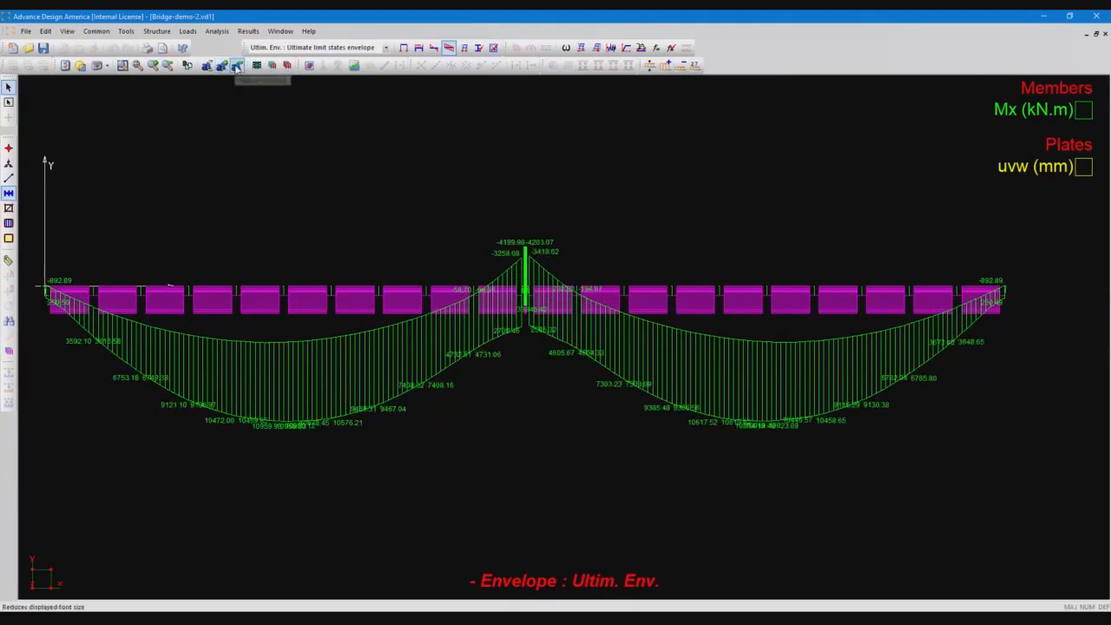
pyautogui.click(237, 67)
pyautogui.click(237, 67)
pyautogui.click(237, 67)
pyautogui.moveTo(462, 302); pyautogui.dragTo(491, 297, button='middle')
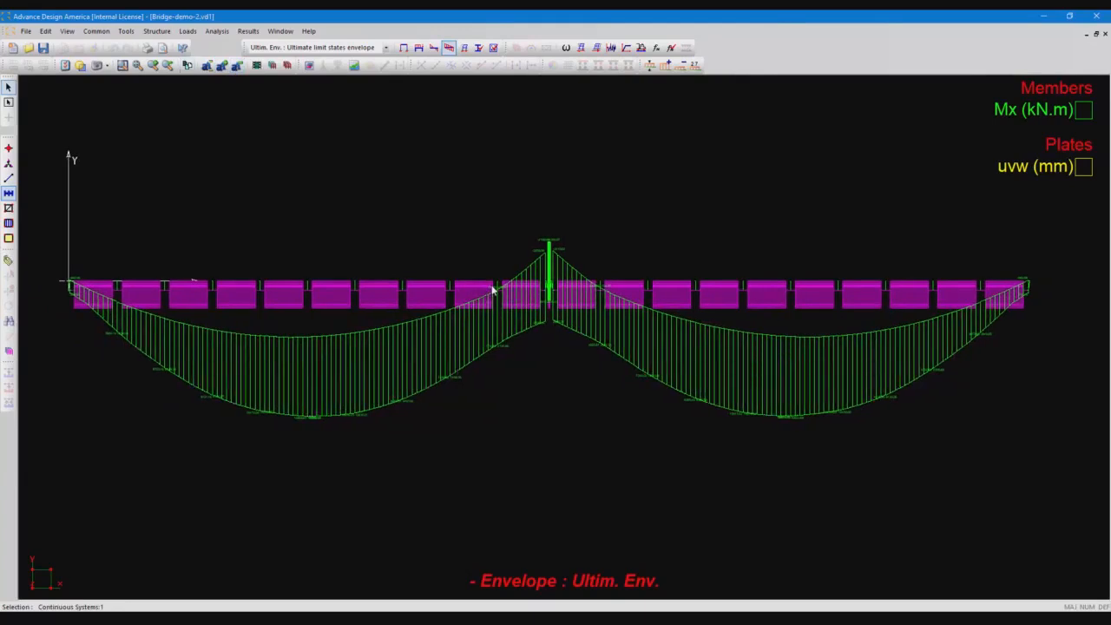
# Open the girder's Internal Forces and Deflections spreadsheet for the ultimate envelope, review values by position along its members, and close it
pyautogui.doubleClick(348, 293)
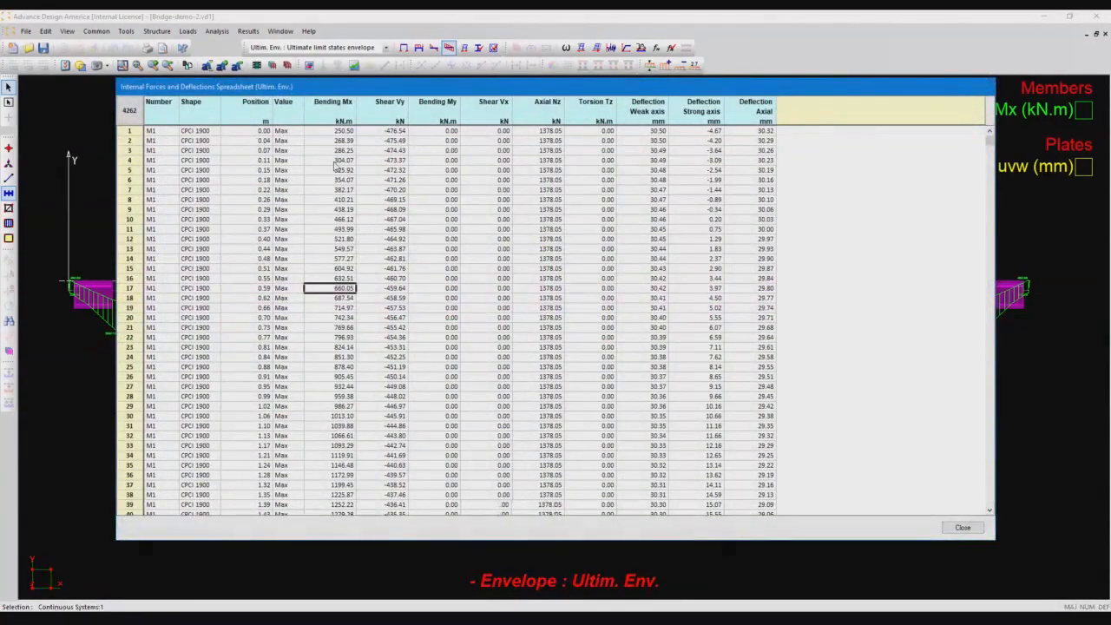
pyautogui.moveTo(334, 170); pyautogui.dragTo(751, 174)
pyautogui.click(254, 172)
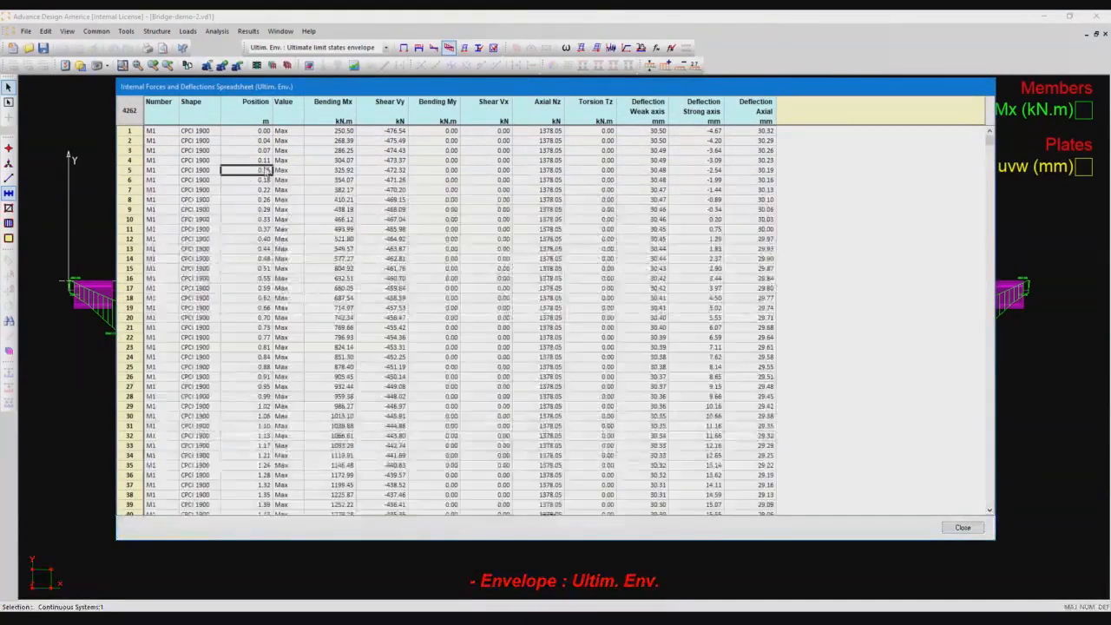
pyautogui.press('Down')
pyautogui.press('Down')
pyautogui.press('Down')
pyautogui.press('Down')
pyautogui.press('Down')
pyautogui.press('Down')
pyautogui.press('Down')
pyautogui.press('Down')
pyautogui.press('Down')
pyautogui.press('Down')
pyautogui.press('Down')
pyautogui.press('Down')
pyautogui.press('Down')
pyautogui.press('Down')
pyautogui.press('Down')
pyautogui.press('Down')
pyautogui.press('Down')
pyautogui.press('Down')
pyautogui.press('Down')
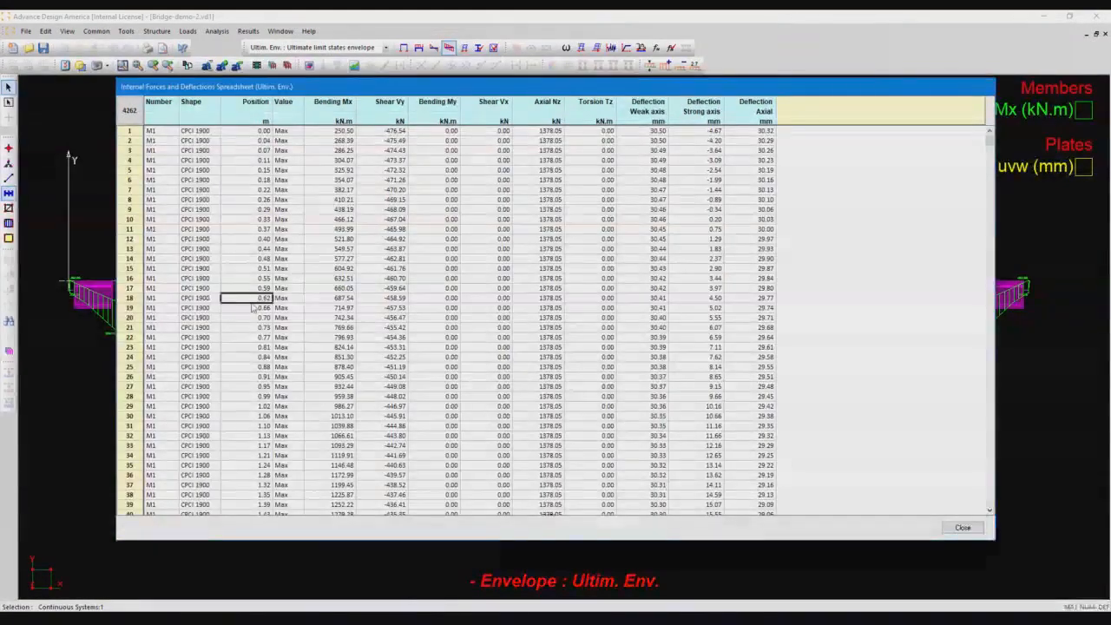
pyautogui.moveTo(990, 141); pyautogui.dragTo(991, 425)
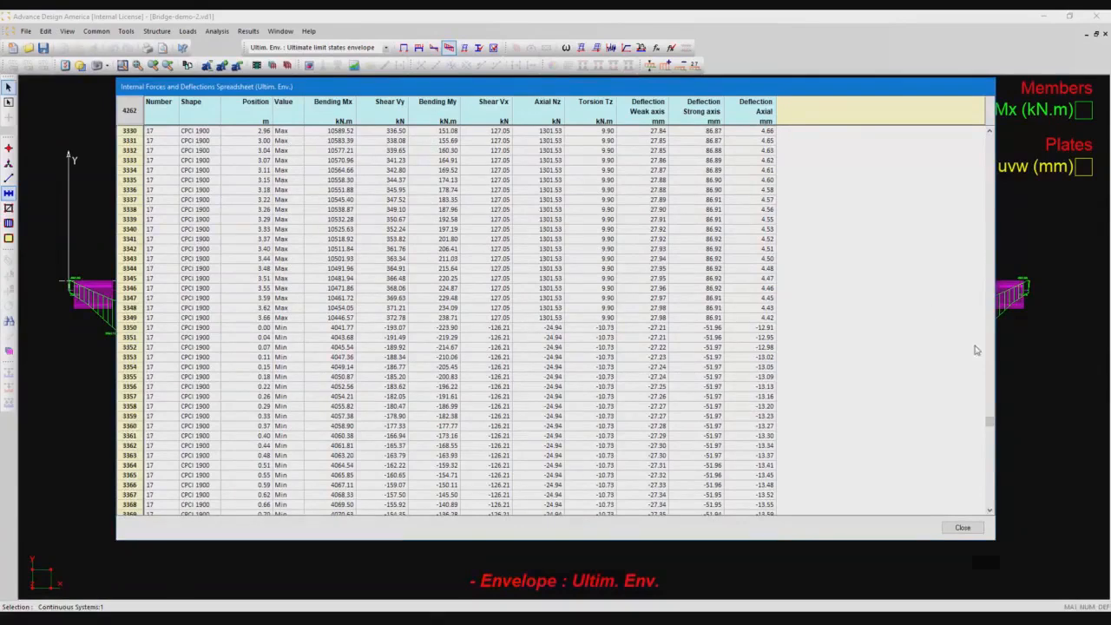
pyautogui.click(963, 527)
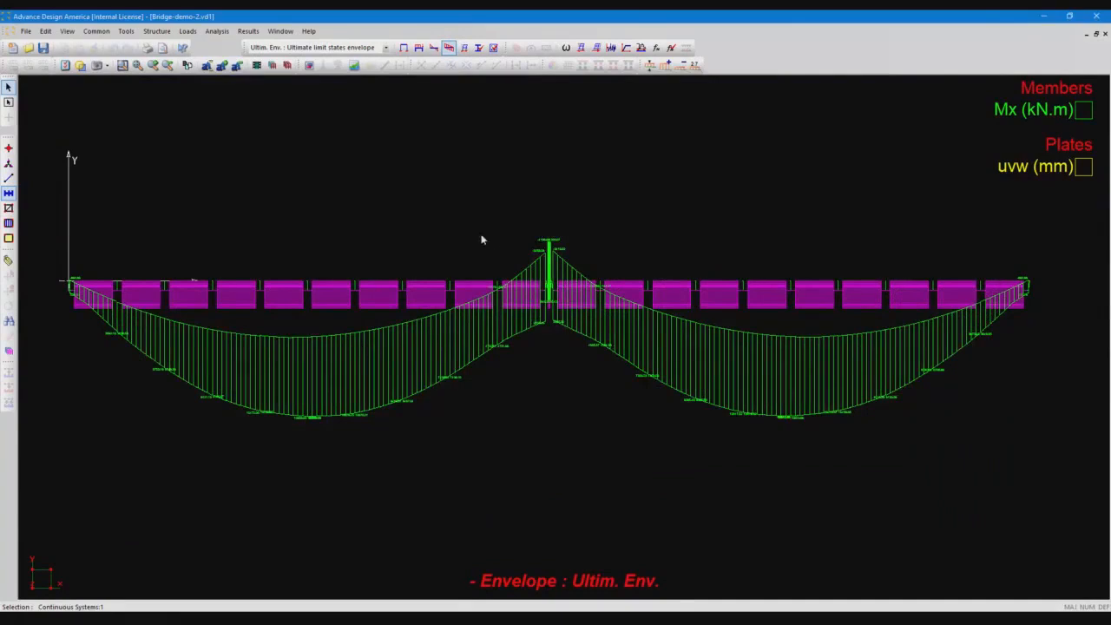
# Open the envelope's min/max member internal forces spreadsheet, widen it to review forces and deflections per member, and close it
pyautogui.click(246, 33)
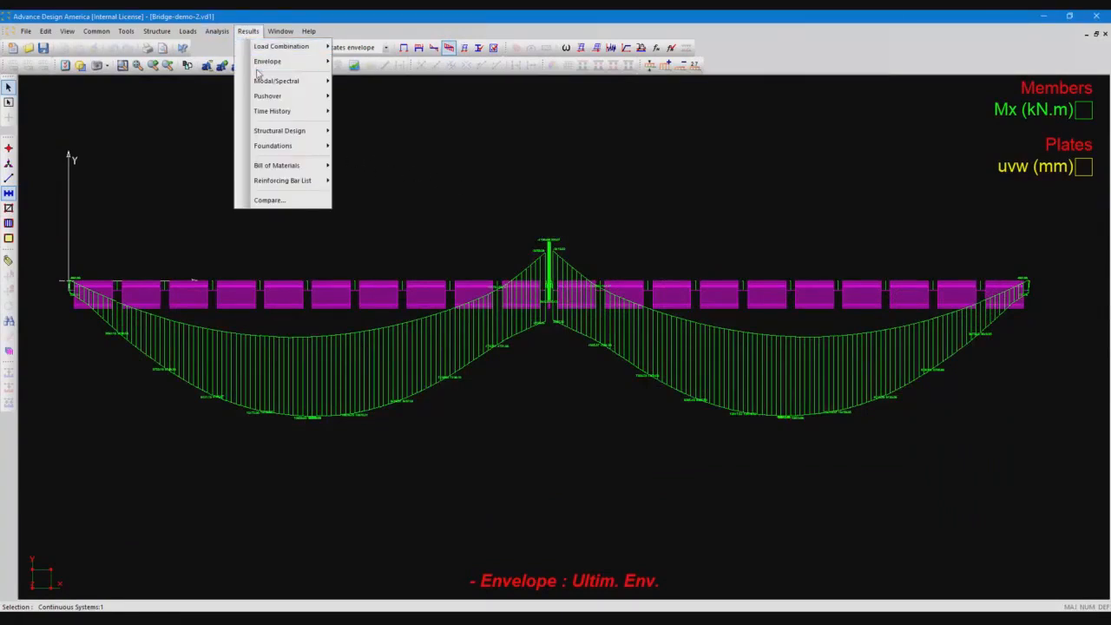
pyautogui.moveTo(286, 61)
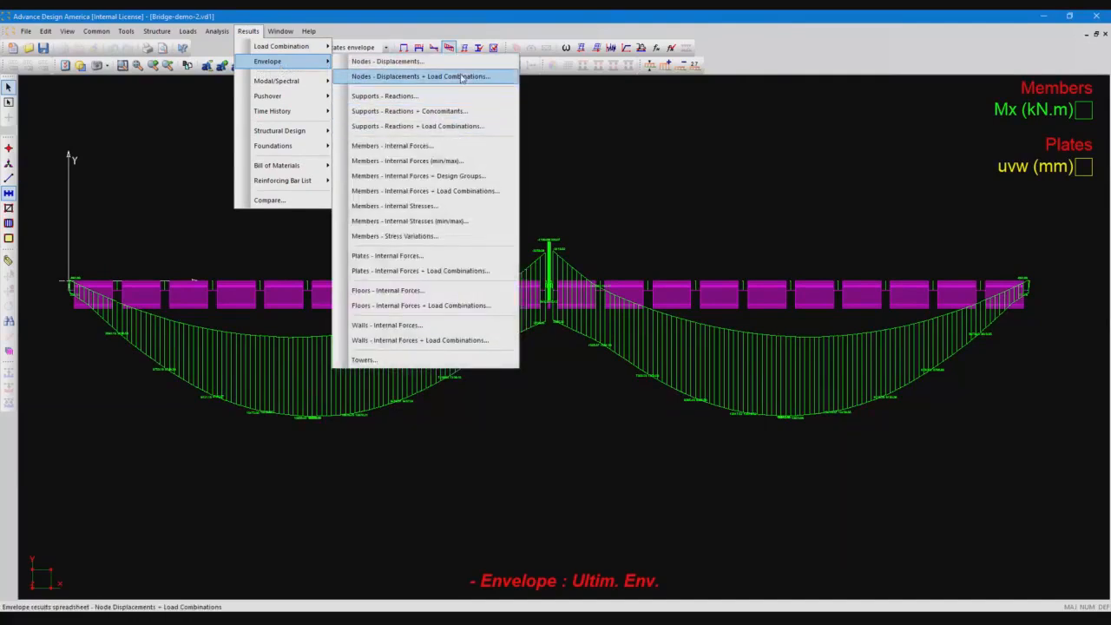
pyautogui.click(475, 165)
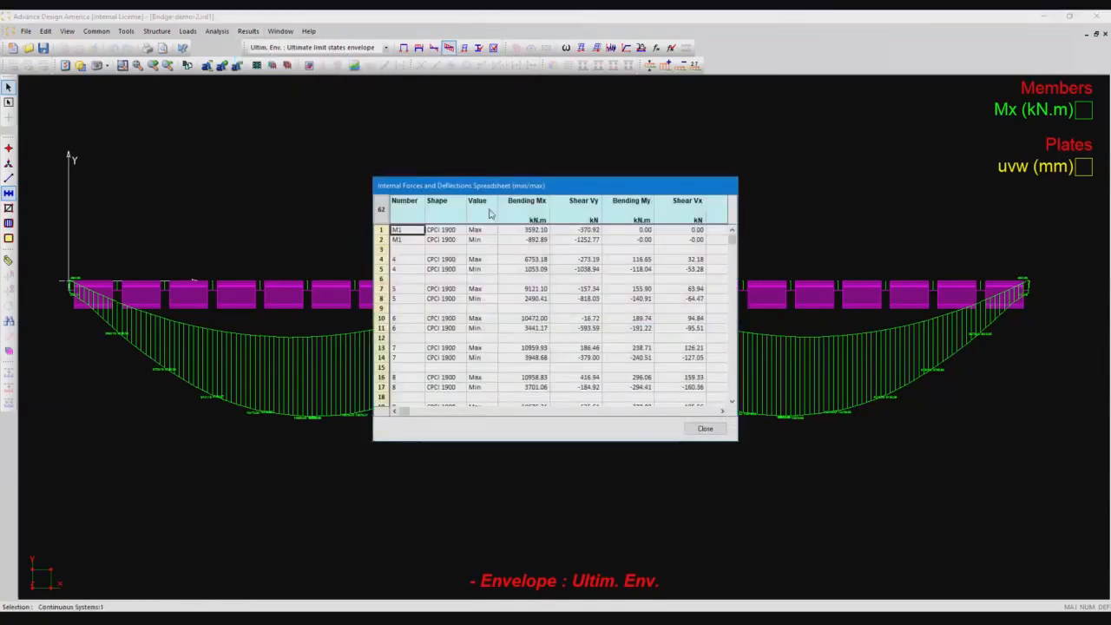
pyautogui.moveTo(366, 176); pyautogui.dragTo(130, 122)
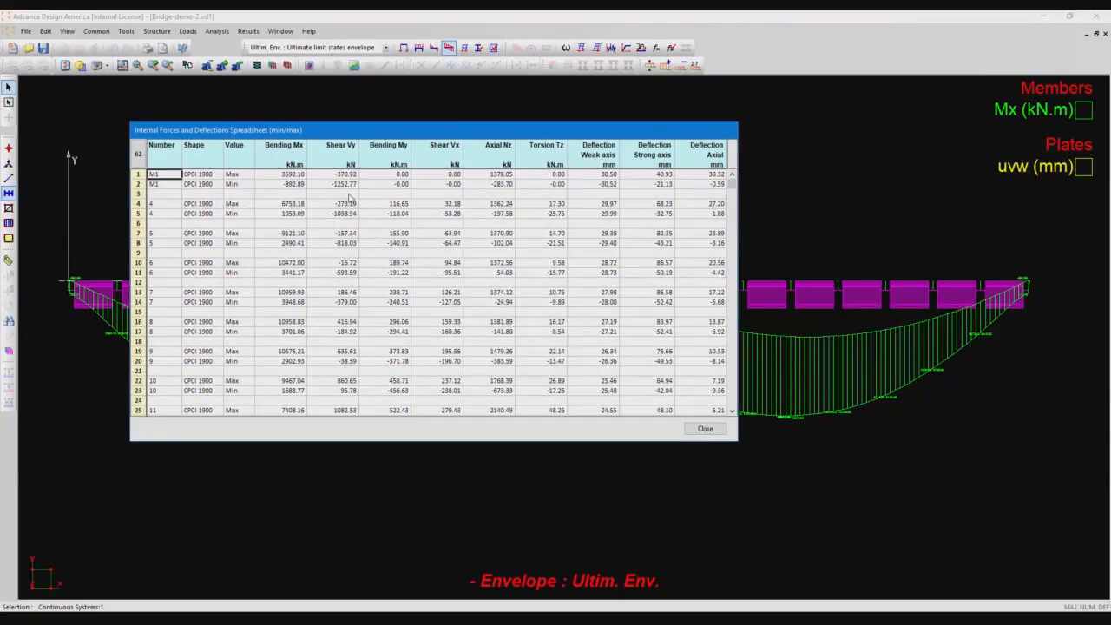
pyautogui.moveTo(283, 204); pyautogui.dragTo(395, 215)
pyautogui.click(560, 224)
pyautogui.click(705, 429)
pyautogui.click(248, 32)
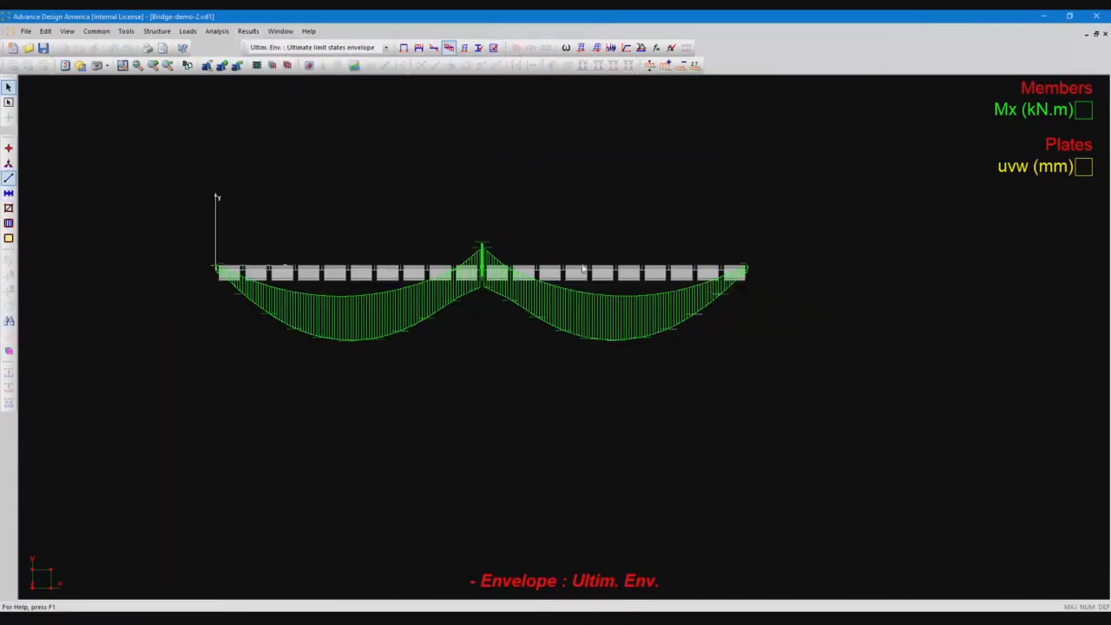
# Open the girder's continuous system for editing its reinforcement placement
pyautogui.click(8, 193)
pyautogui.click(493, 49)
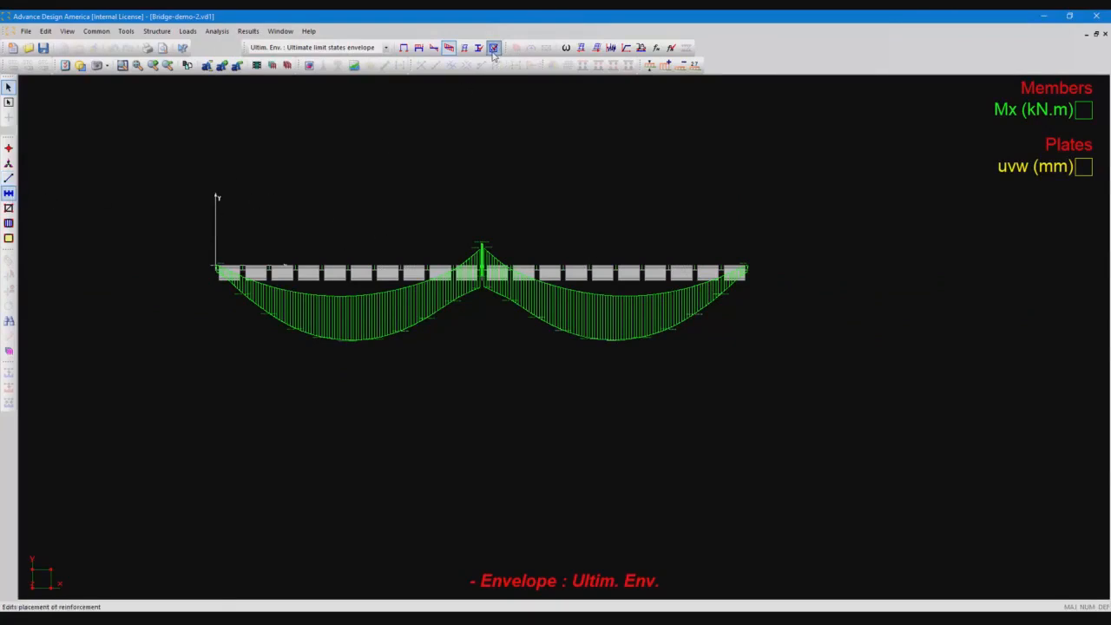
pyautogui.click(514, 274)
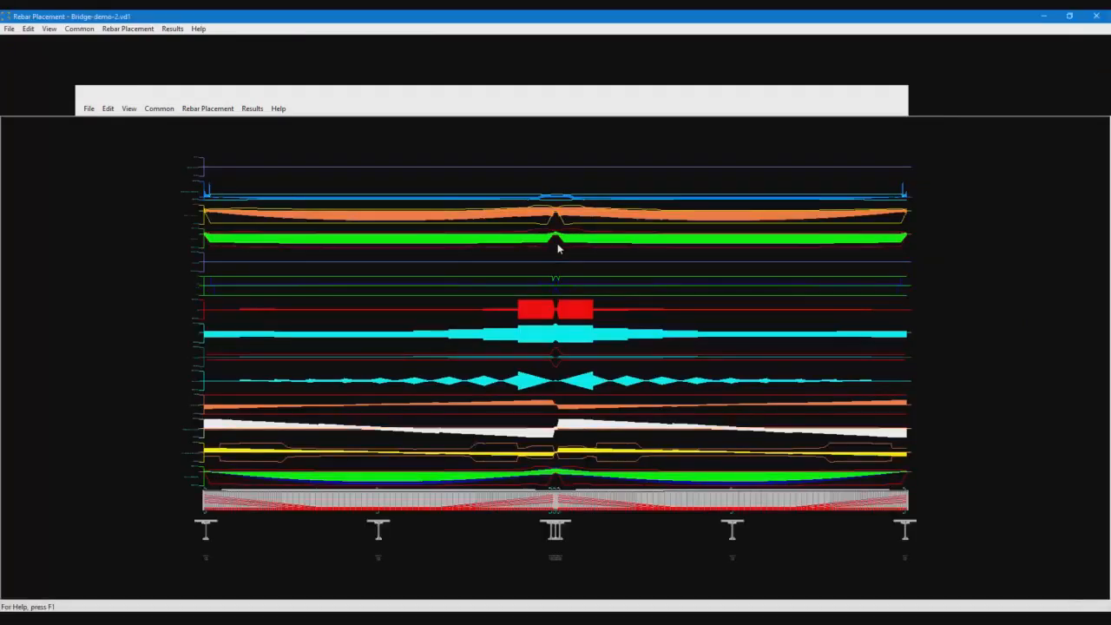
# Examine the girder's design result diagrams, cable layout and cross-sections along the first span and over the middle support
pyautogui.moveTo(581, 431); pyautogui.dragTo(563, 374, button='middle')
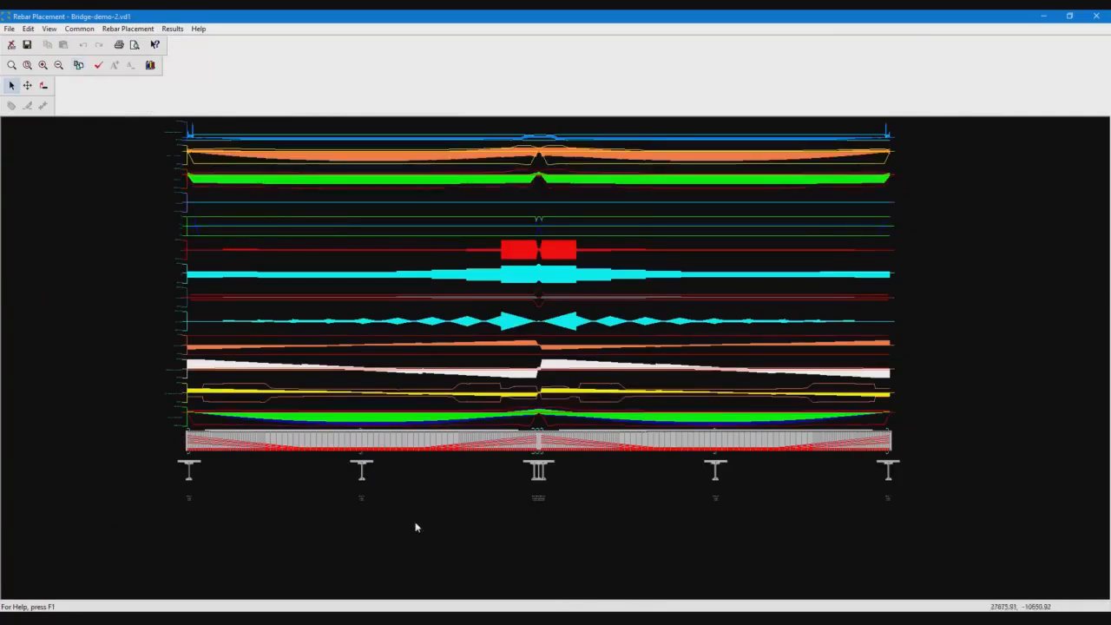
pyautogui.scroll(3, 298, 492)
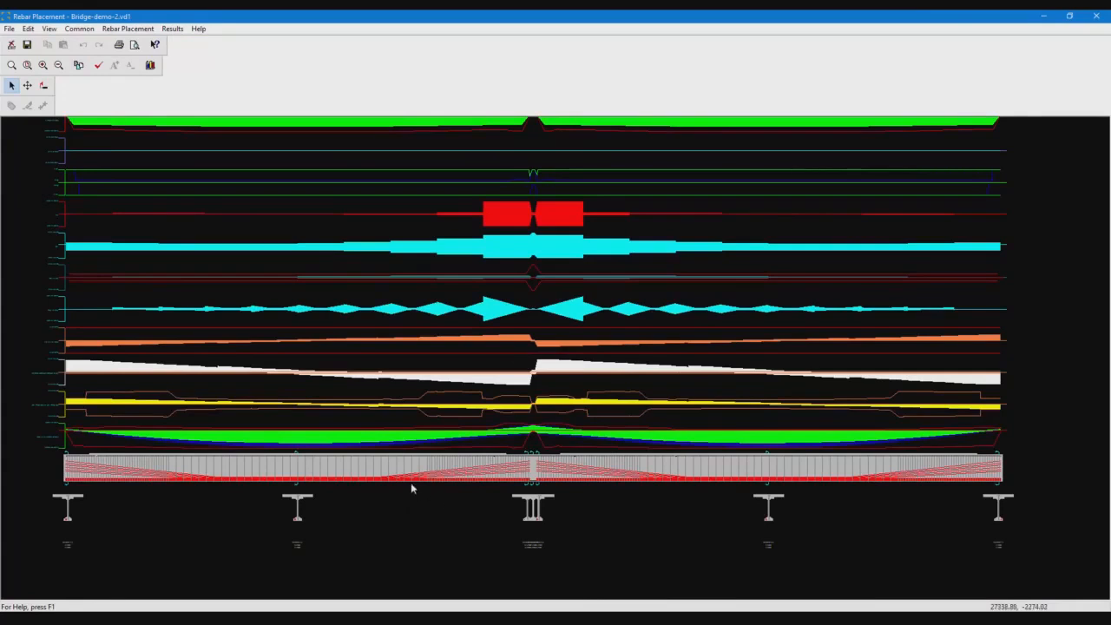
pyautogui.scroll(1, 409, 480)
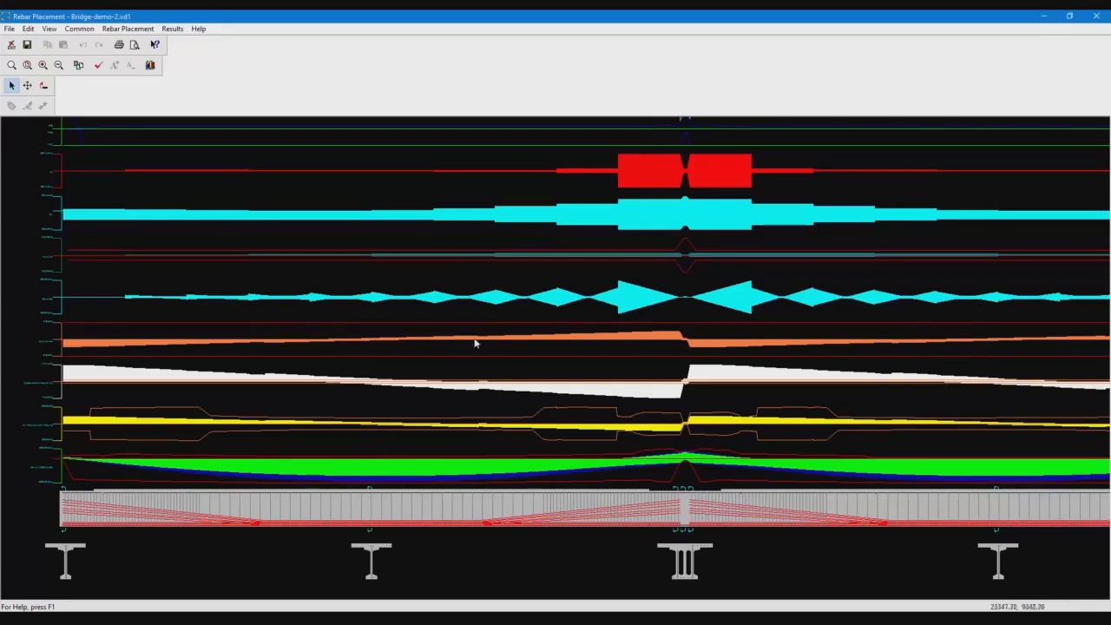
pyautogui.scroll(2, 165, 491)
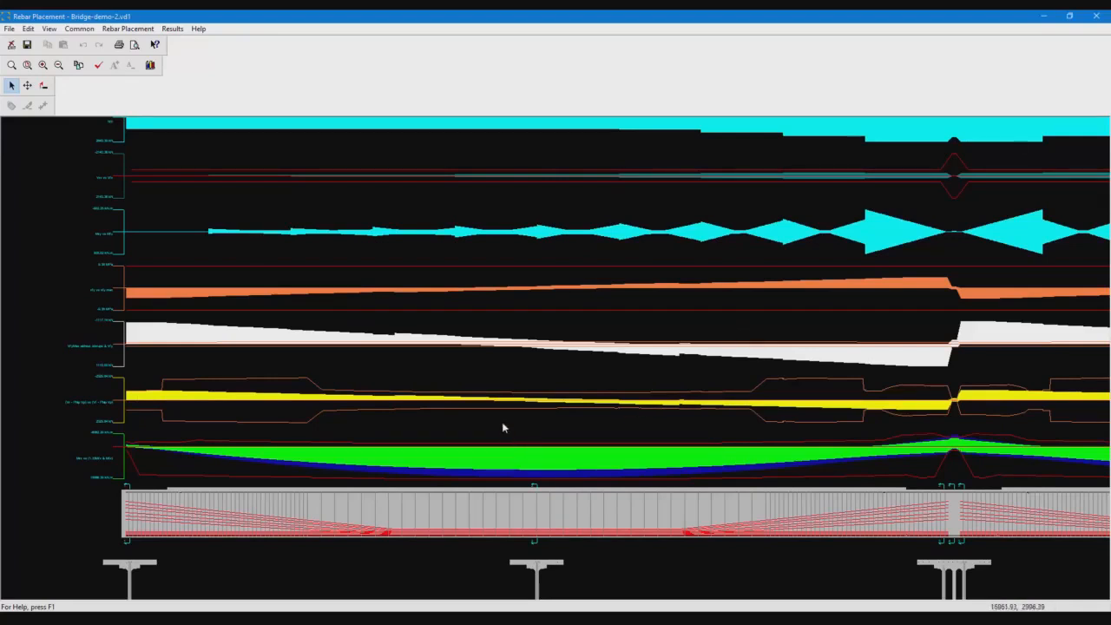
# Open the General Results spreadsheet, enlarge it and review all the Positive Bending Moment columns
pyautogui.click(171, 27)
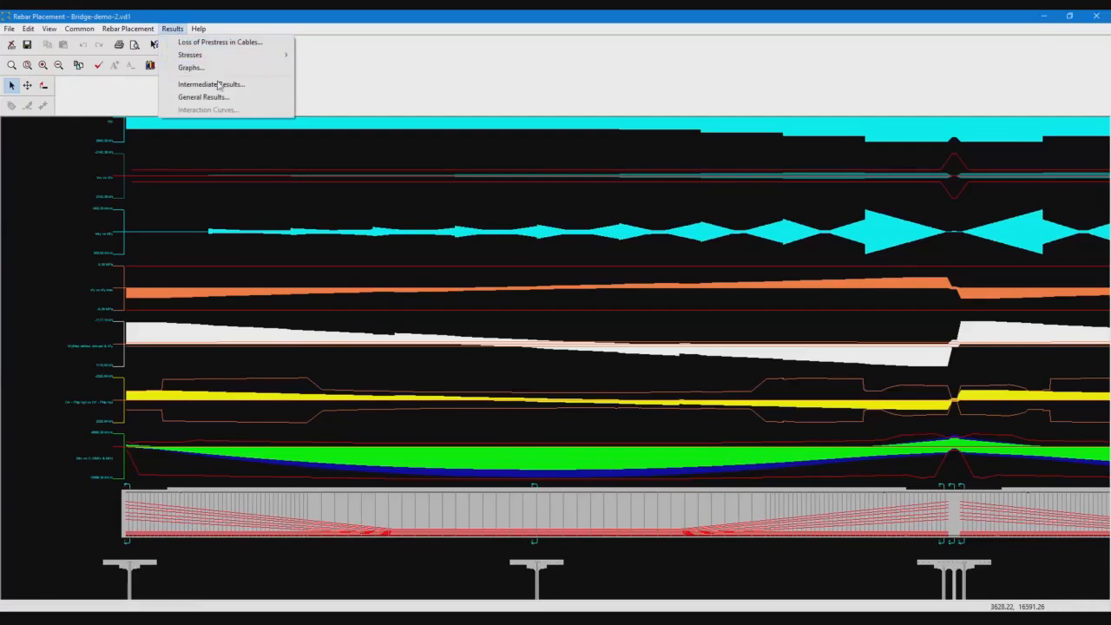
pyautogui.click(233, 97)
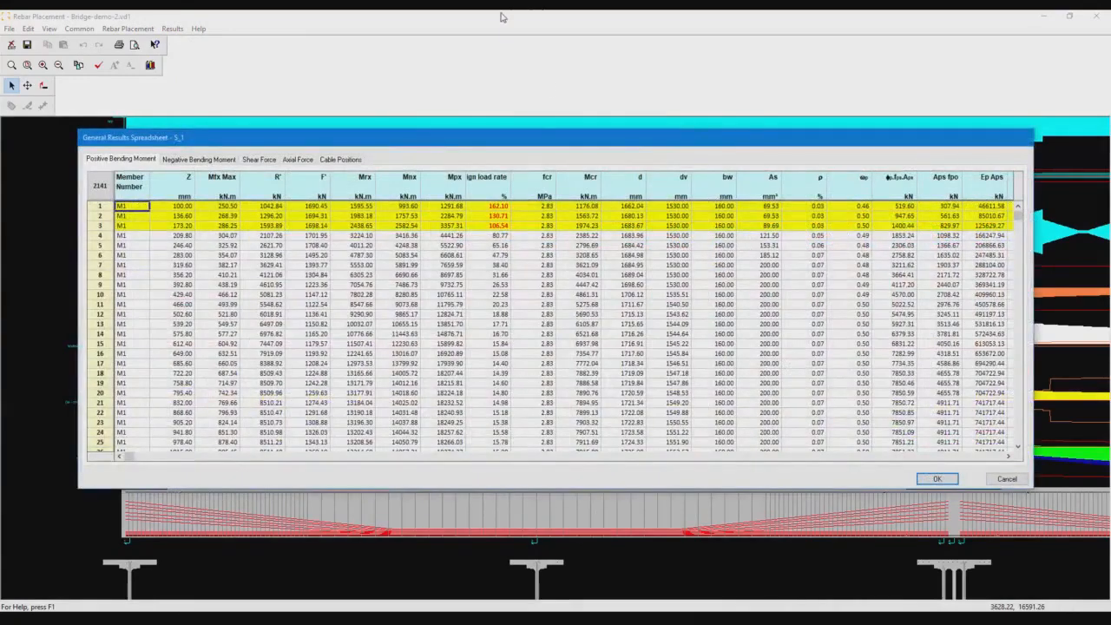
pyautogui.moveTo(346, 139); pyautogui.dragTo(297, 69)
pyautogui.moveTo(988, 419); pyautogui.dragTo(1074, 562)
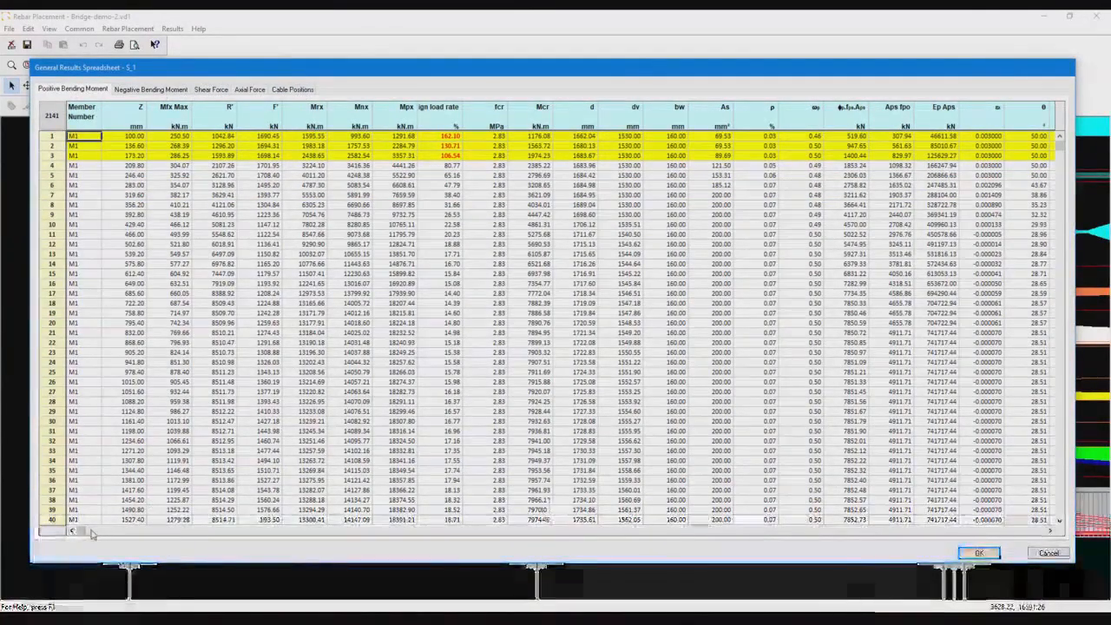
pyautogui.moveTo(78, 530); pyautogui.dragTo(830, 511)
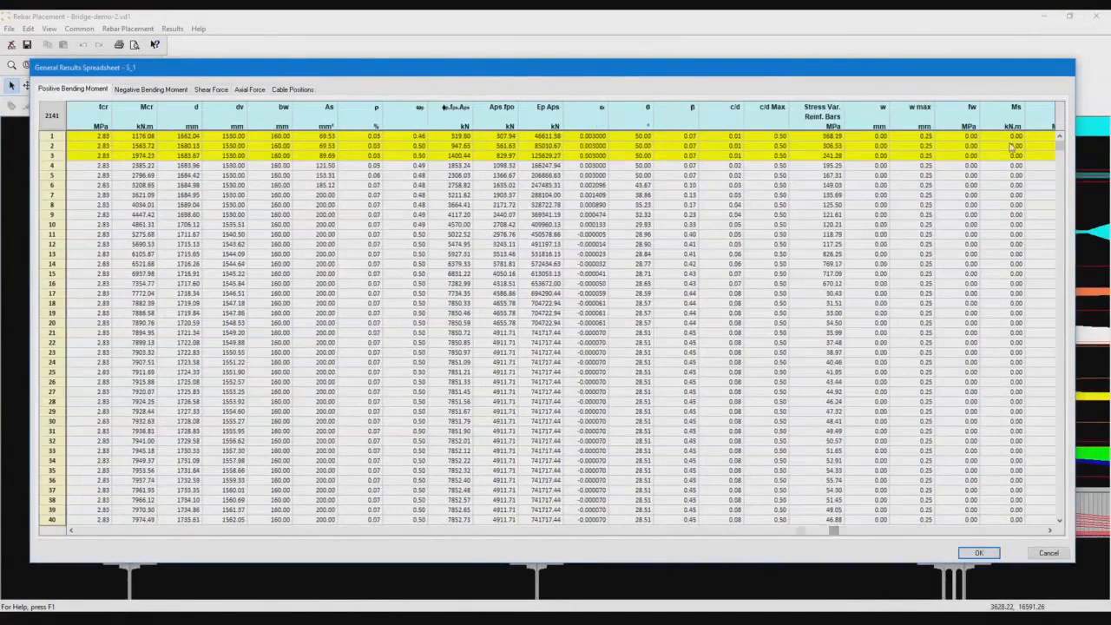
pyautogui.moveTo(1016, 115); pyautogui.dragTo(336, 120)
pyautogui.click(228, 165)
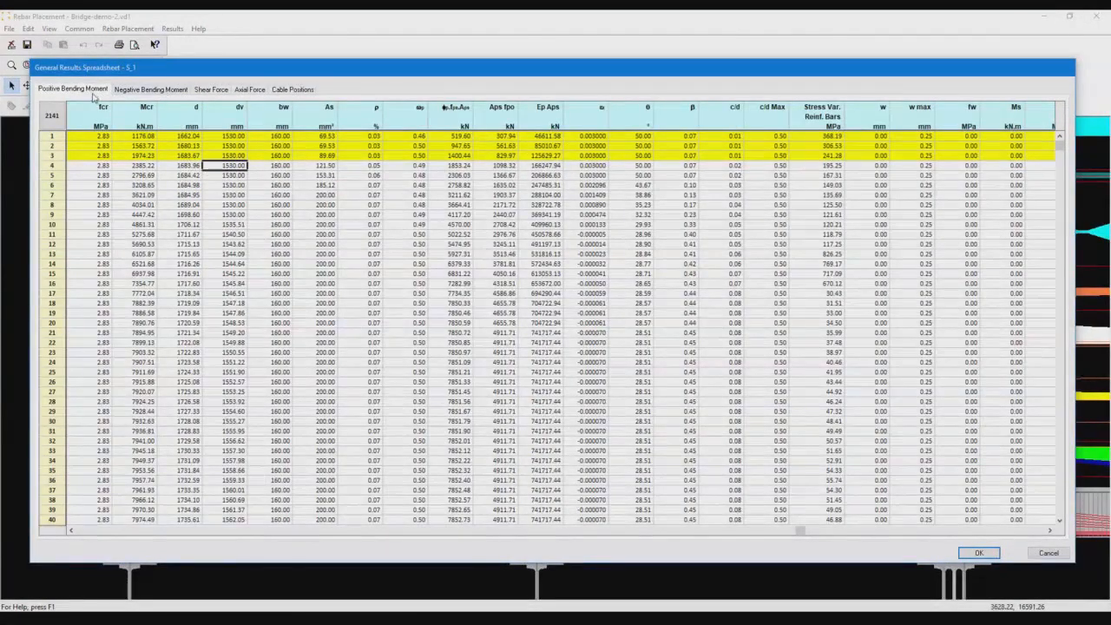
pyautogui.moveTo(800, 530); pyautogui.dragTo(82, 525)
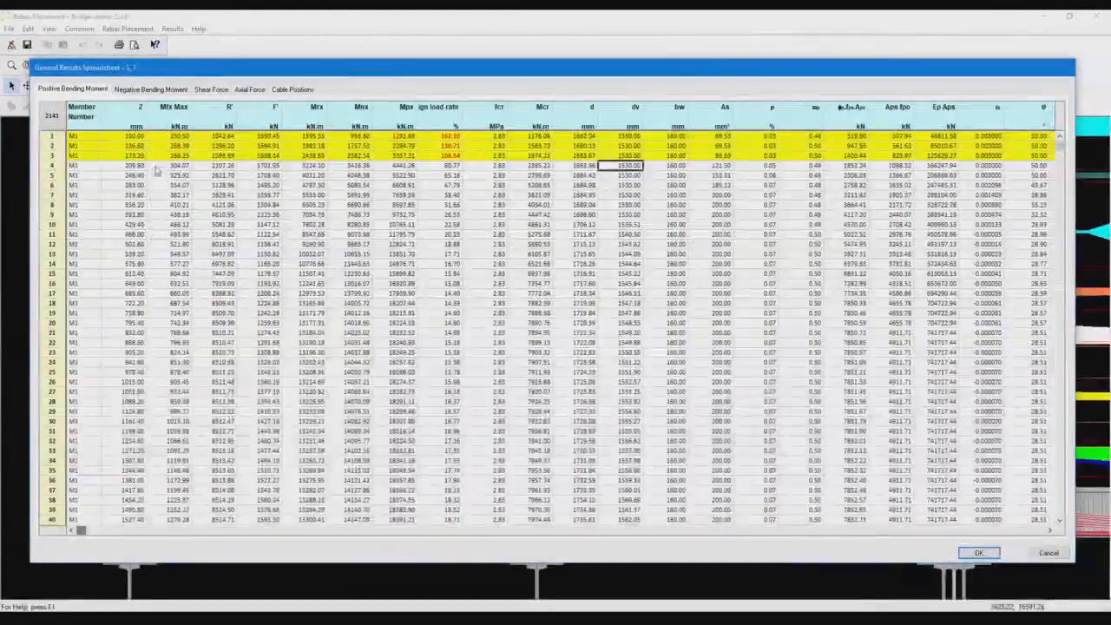
# Review the Negative Bending Moment, Shear Force, Axial Force and Cable Positions results, and close the spreadsheet without changes
pyautogui.click(169, 89)
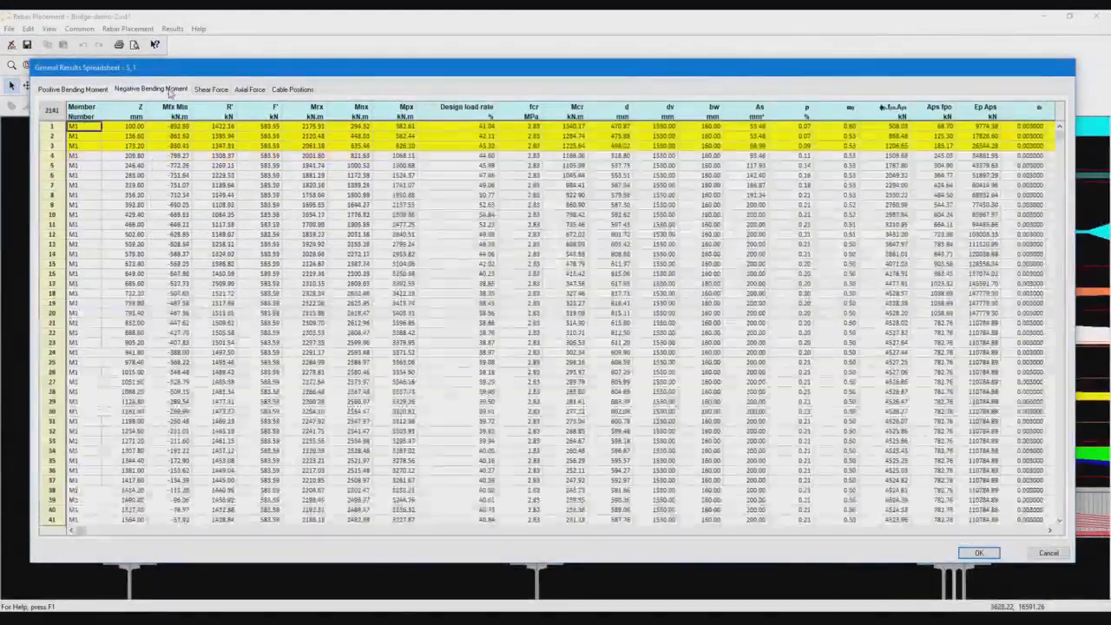
pyautogui.click(214, 89)
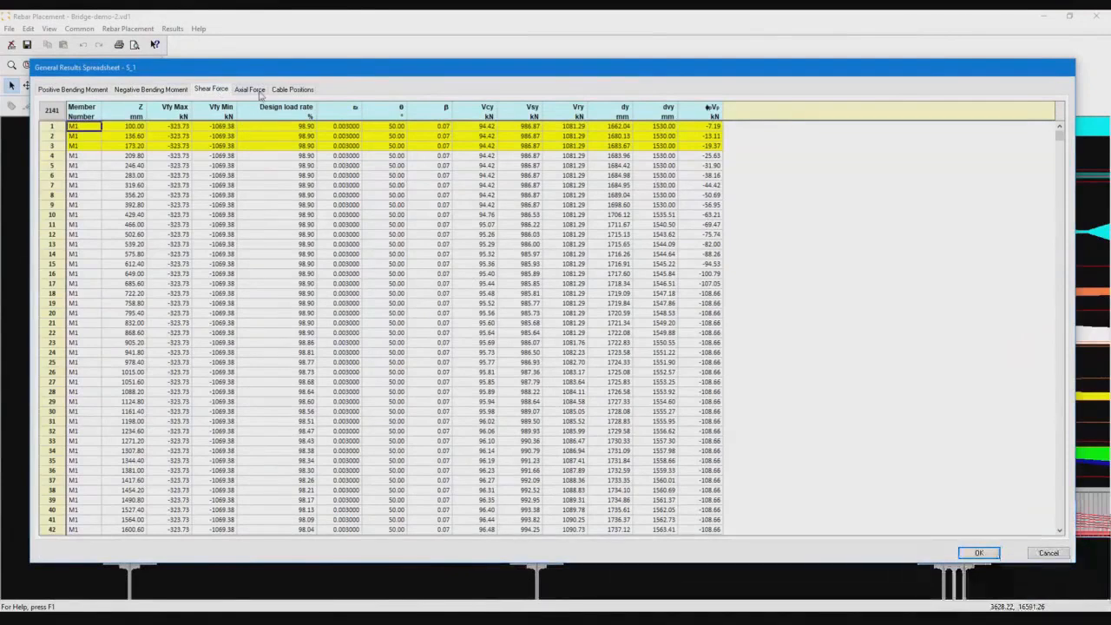
pyautogui.click(250, 90)
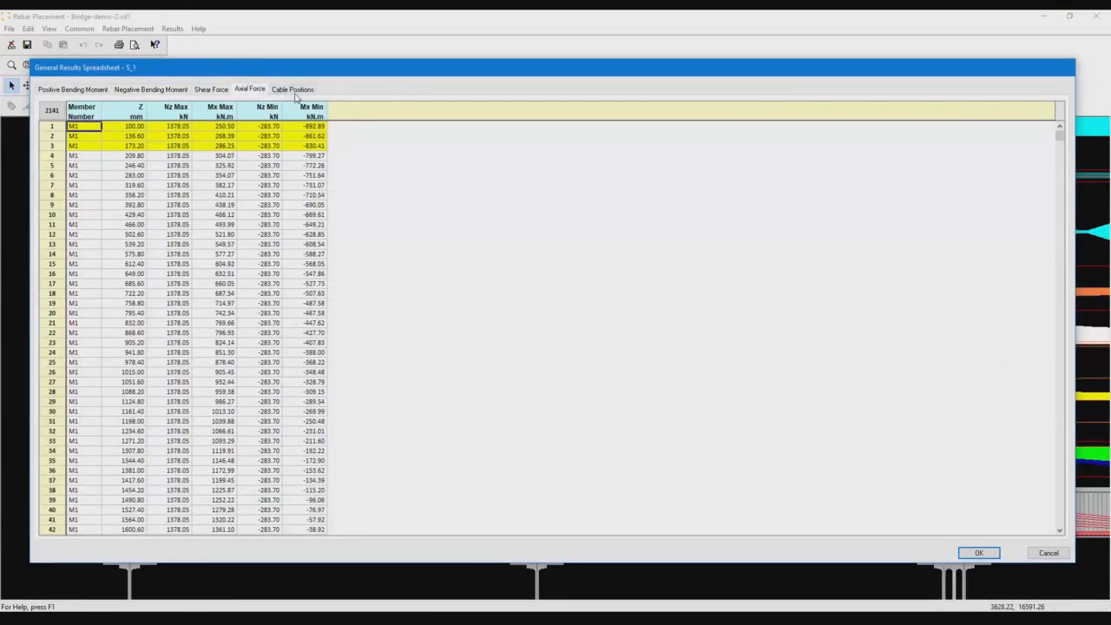
pyautogui.click(292, 90)
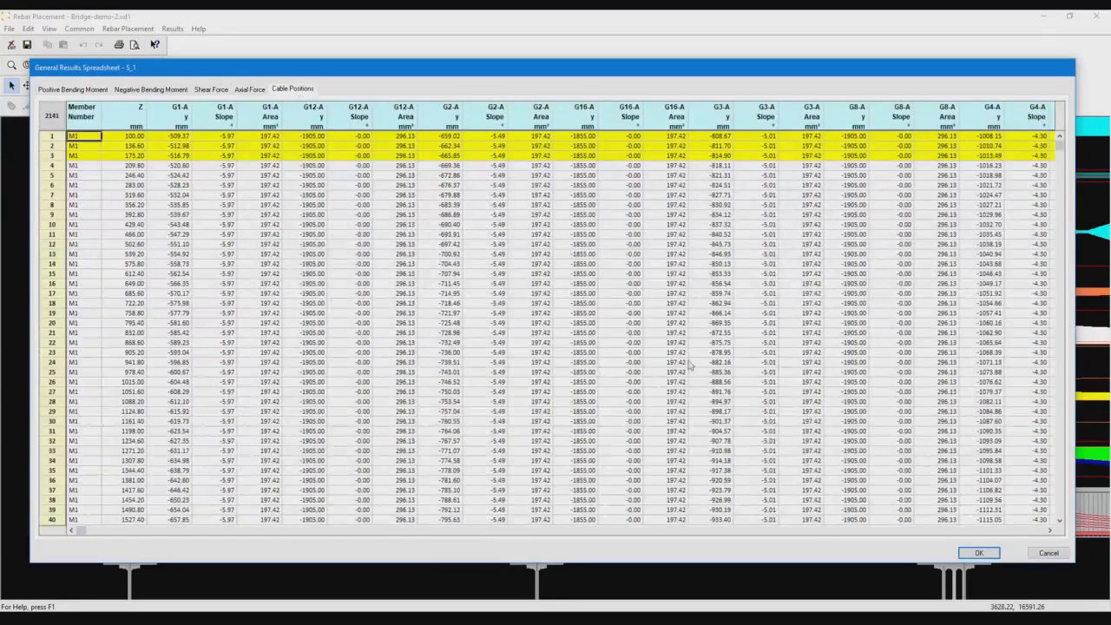
pyautogui.click(1048, 552)
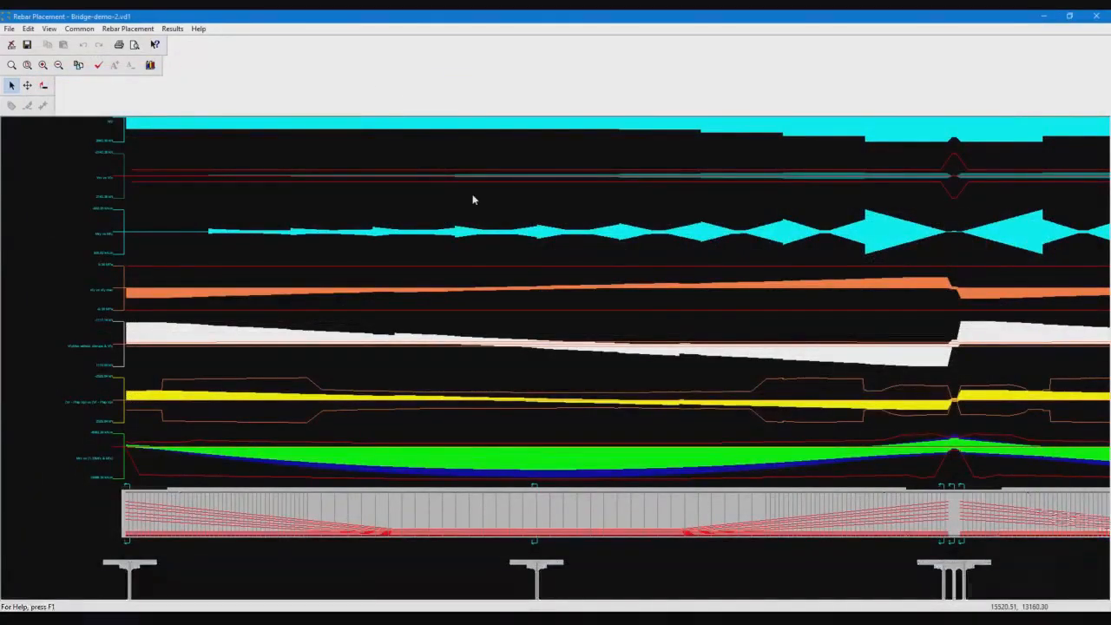
# Open the prestressed concrete Intermediate Results spreadsheet, enlarge it to review the section and slab properties by stage, and close it
pyautogui.click(172, 28)
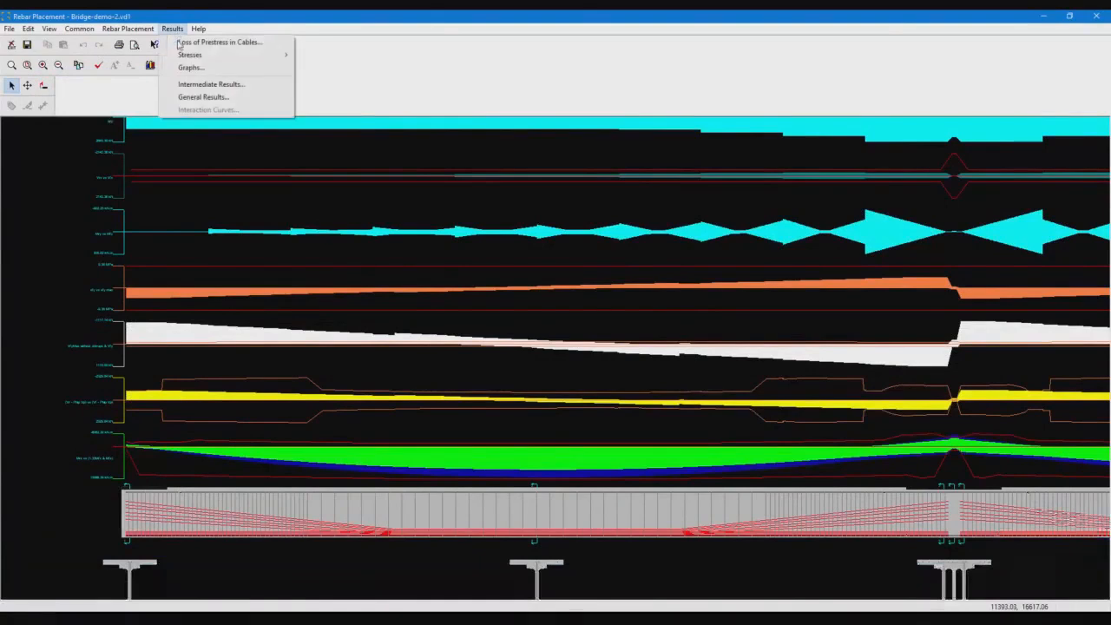
pyautogui.click(267, 89)
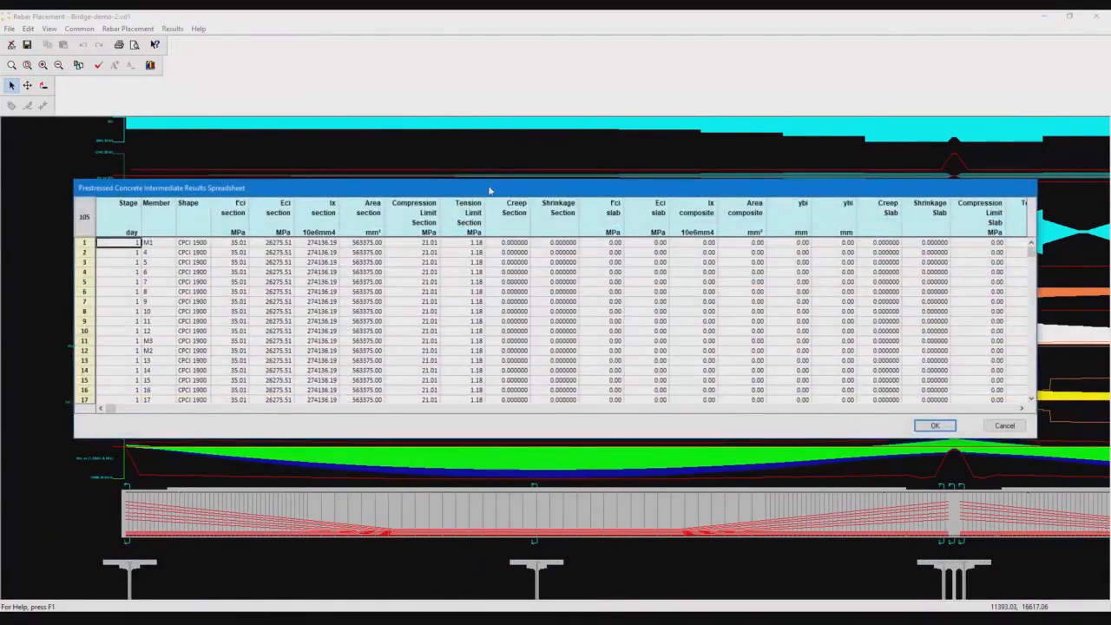
pyautogui.moveTo(489, 190); pyautogui.dragTo(438, 120)
pyautogui.moveTo(988, 371); pyautogui.dragTo(1067, 567)
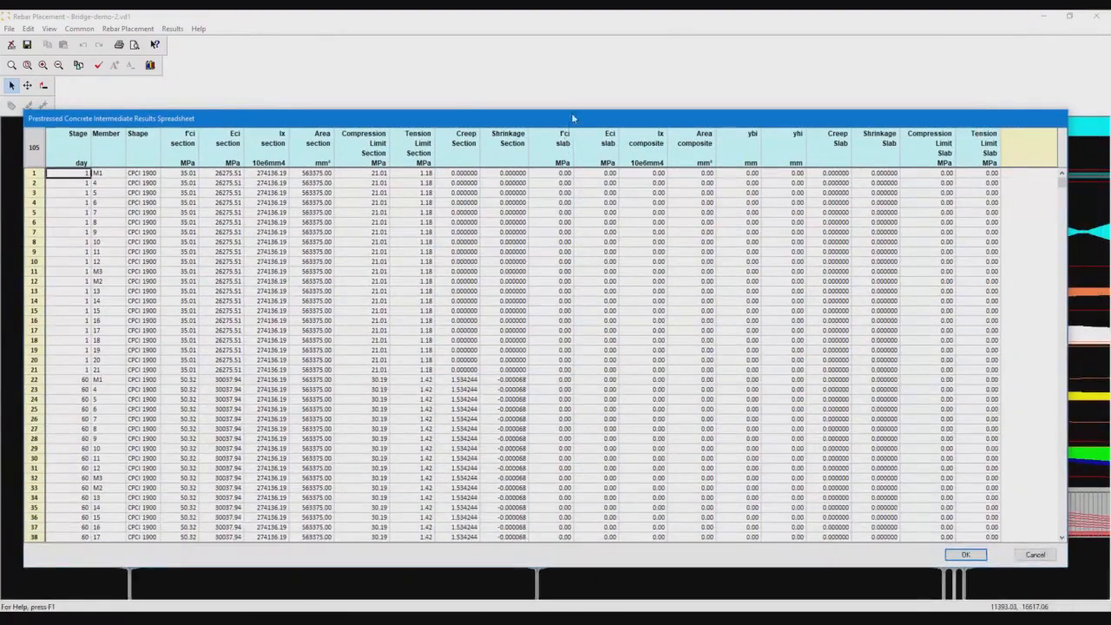
pyautogui.moveTo(573, 119); pyautogui.dragTo(582, 77)
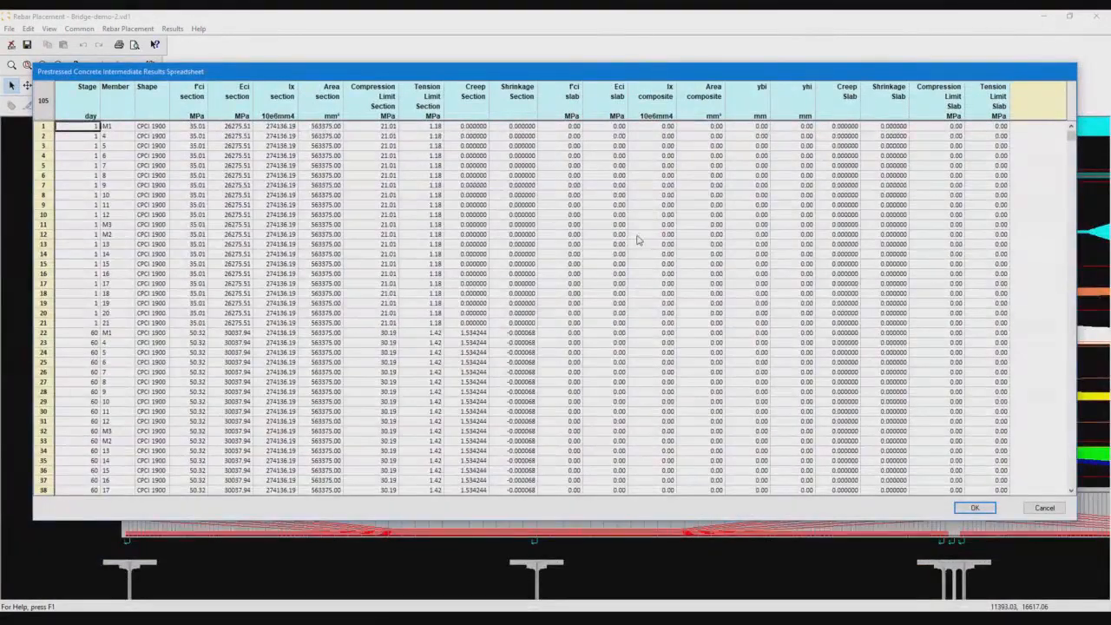
pyautogui.click(1044, 508)
# Open the Loss of Prestress in Cables spreadsheet, enlarge it and review the Stage 3, 3a and 3b loss columns
pyautogui.click(172, 29)
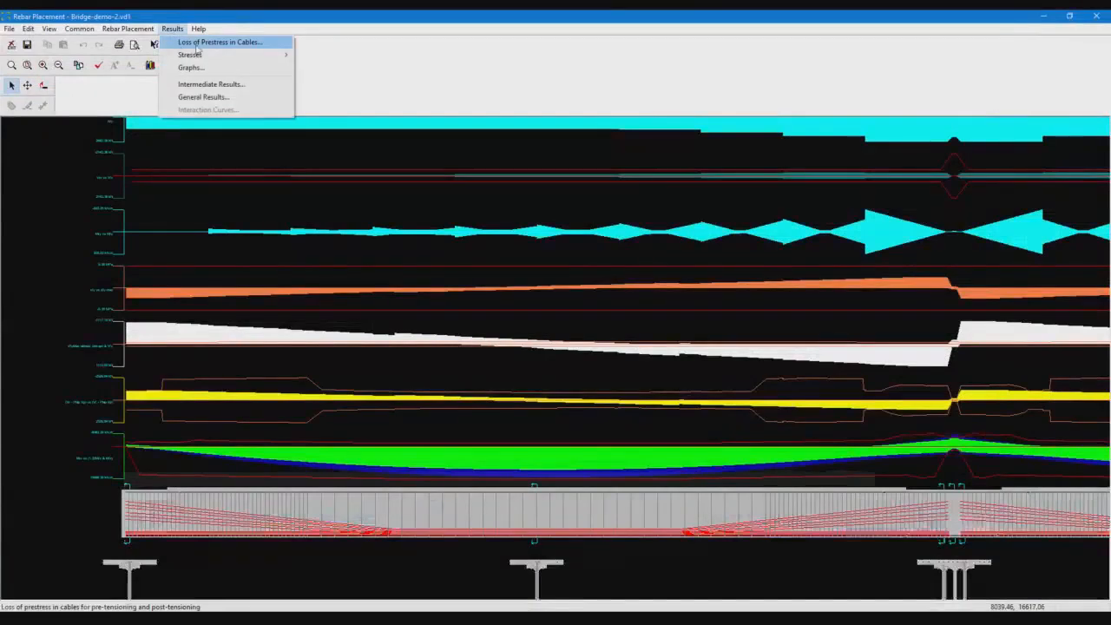
pyautogui.click(269, 44)
pyautogui.moveTo(628, 184); pyautogui.dragTo(554, 89)
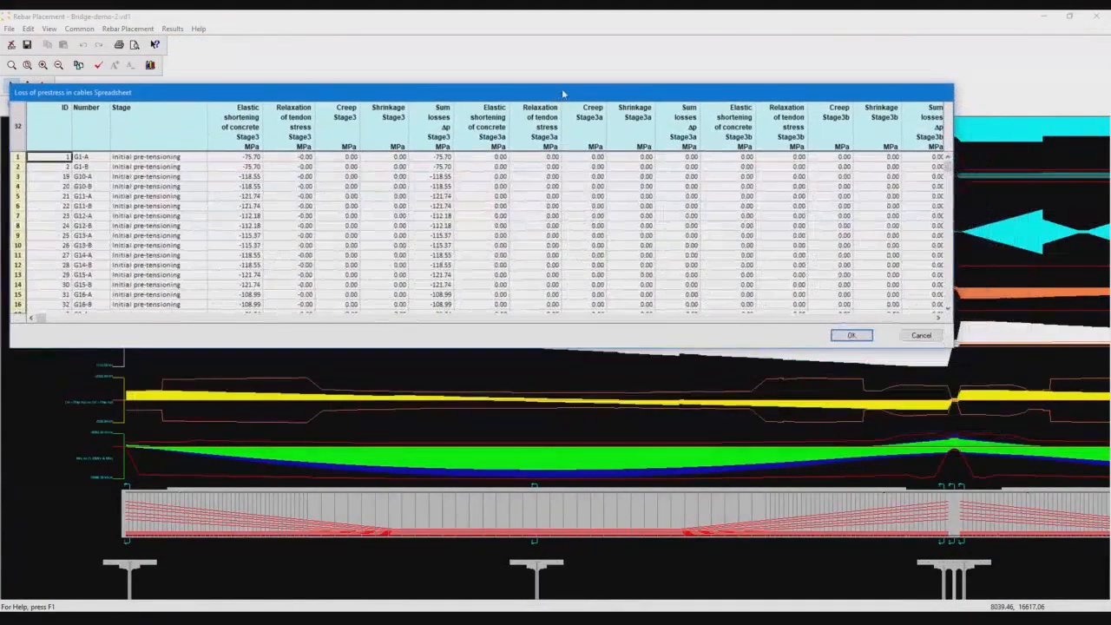
pyautogui.moveTo(948, 348); pyautogui.dragTo(1024, 572)
pyautogui.moveTo(491, 137); pyautogui.dragTo(718, 135)
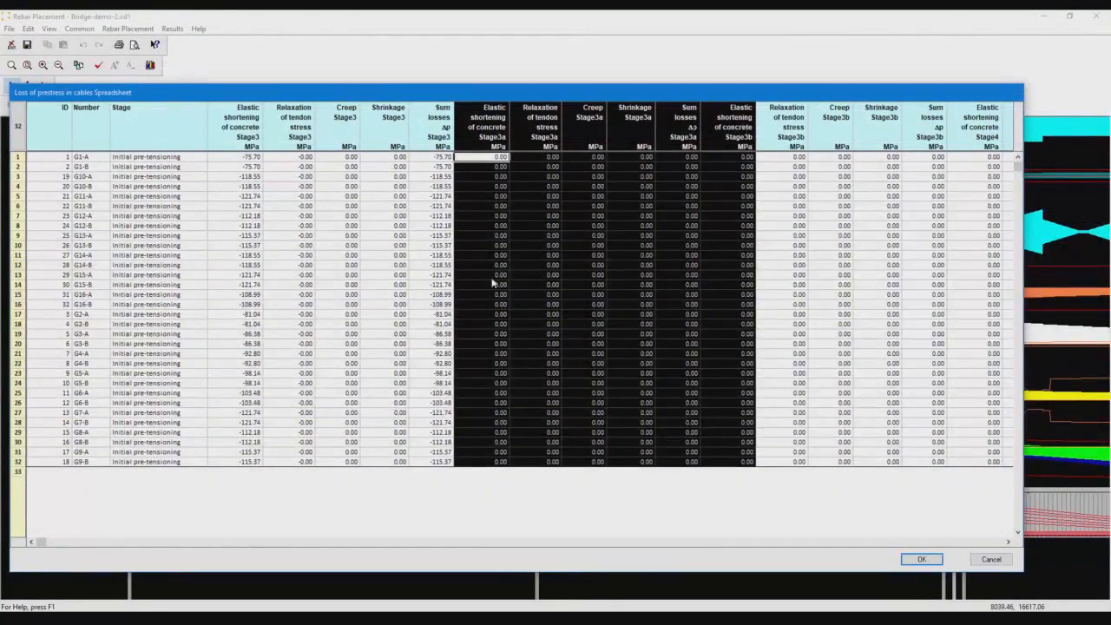
pyautogui.click(438, 126)
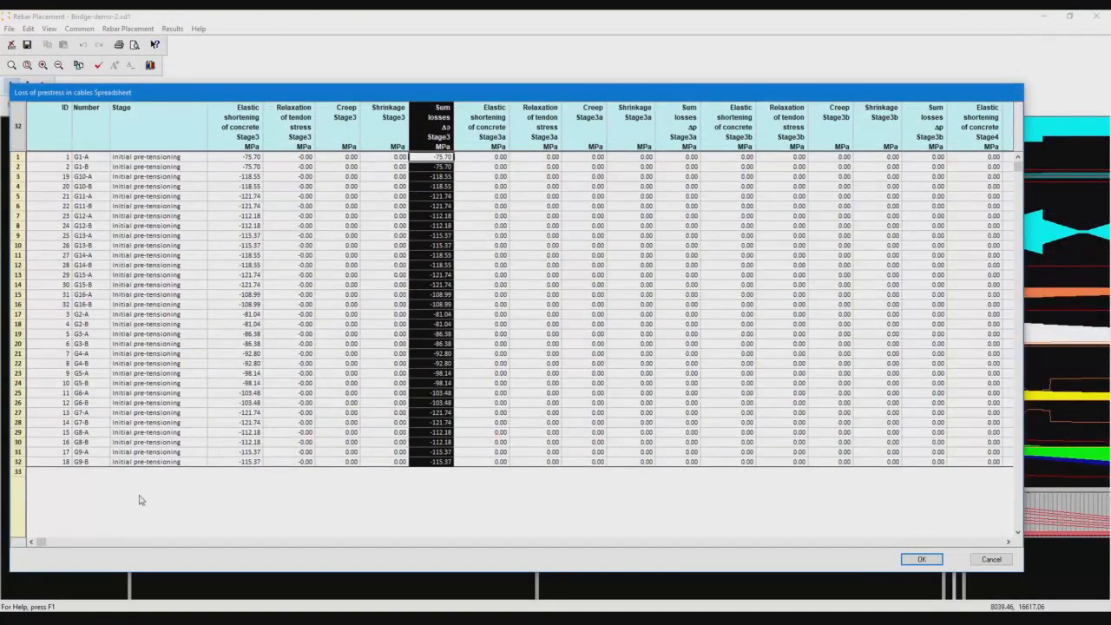
pyautogui.click(233, 128)
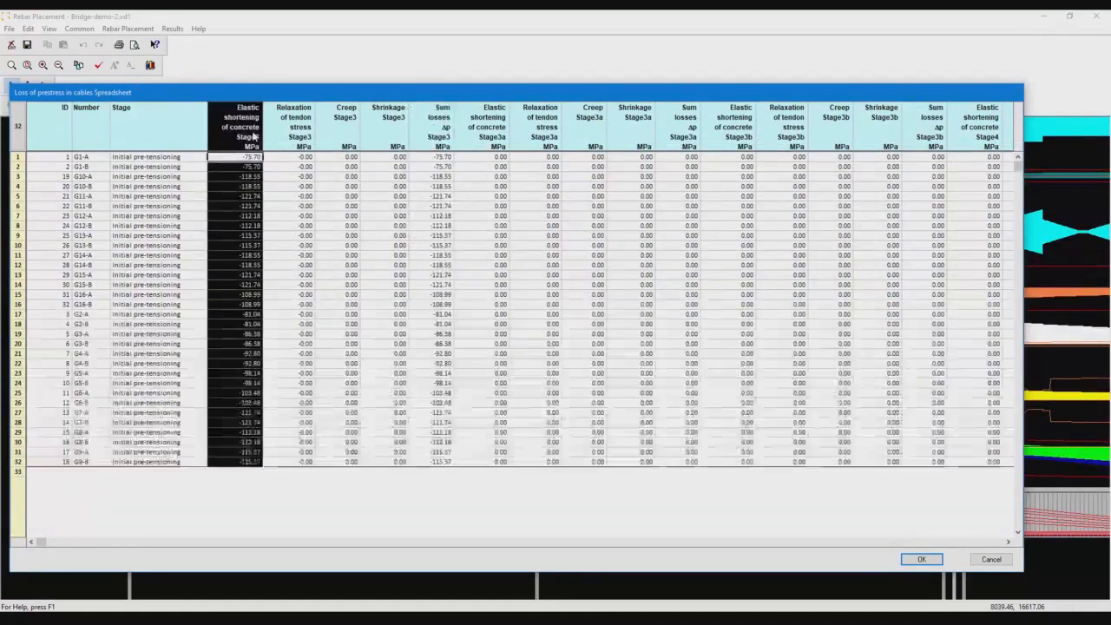
pyautogui.click(438, 129)
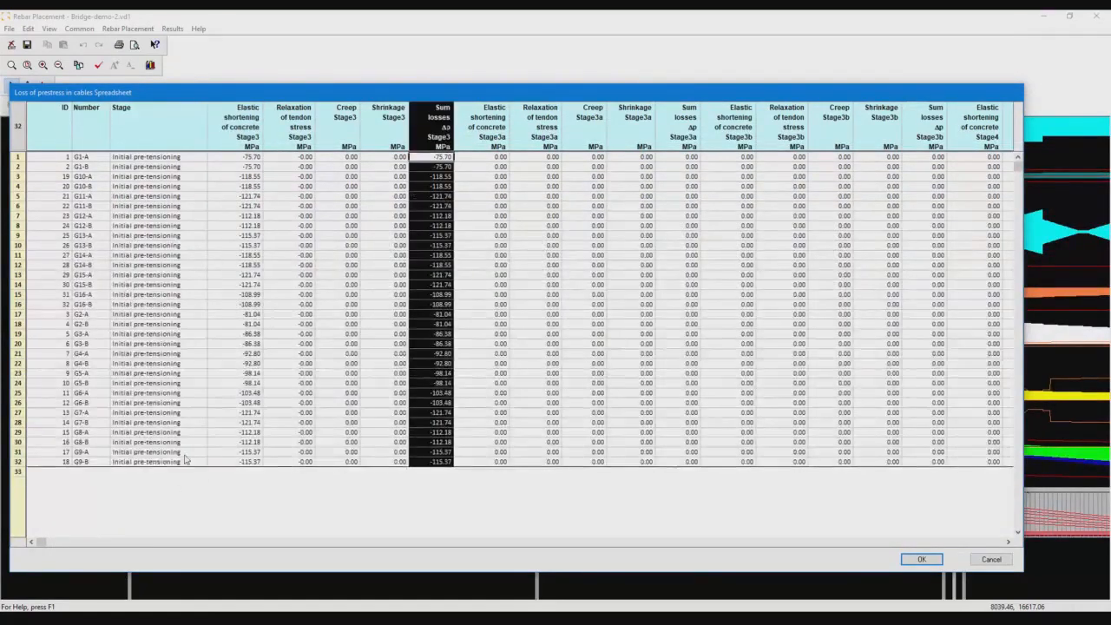
# Review the total prestress losses and the Stage 9 relaxation, creep, shrinkage and summed losses, and close the spreadsheet without changes
pyautogui.moveTo(40, 542); pyautogui.dragTo(998, 541)
pyautogui.click(985, 126)
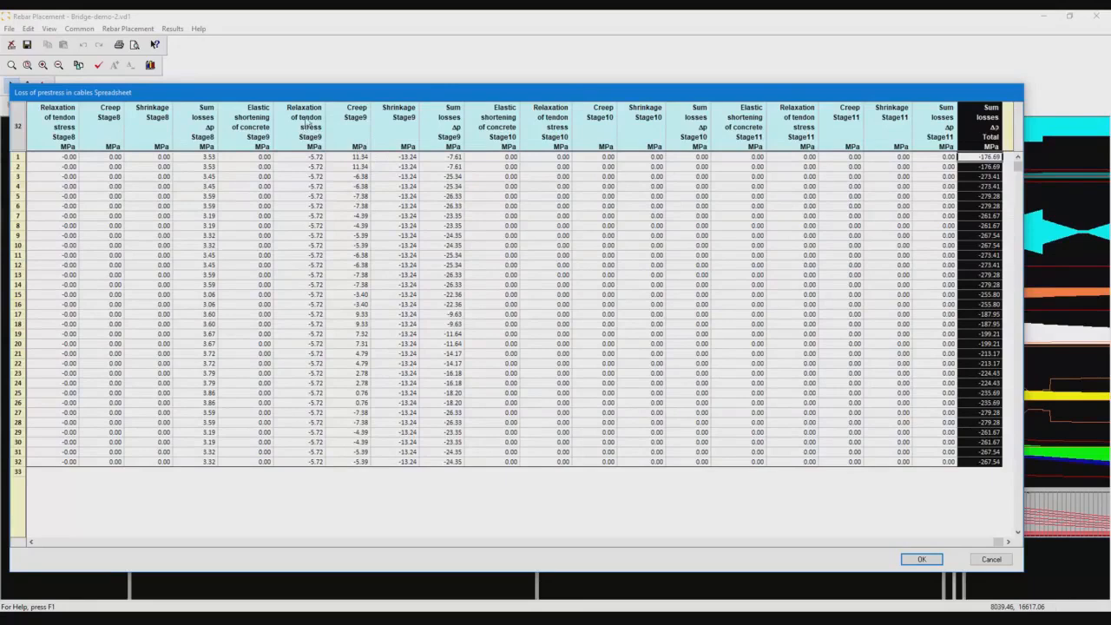
pyautogui.click(286, 137)
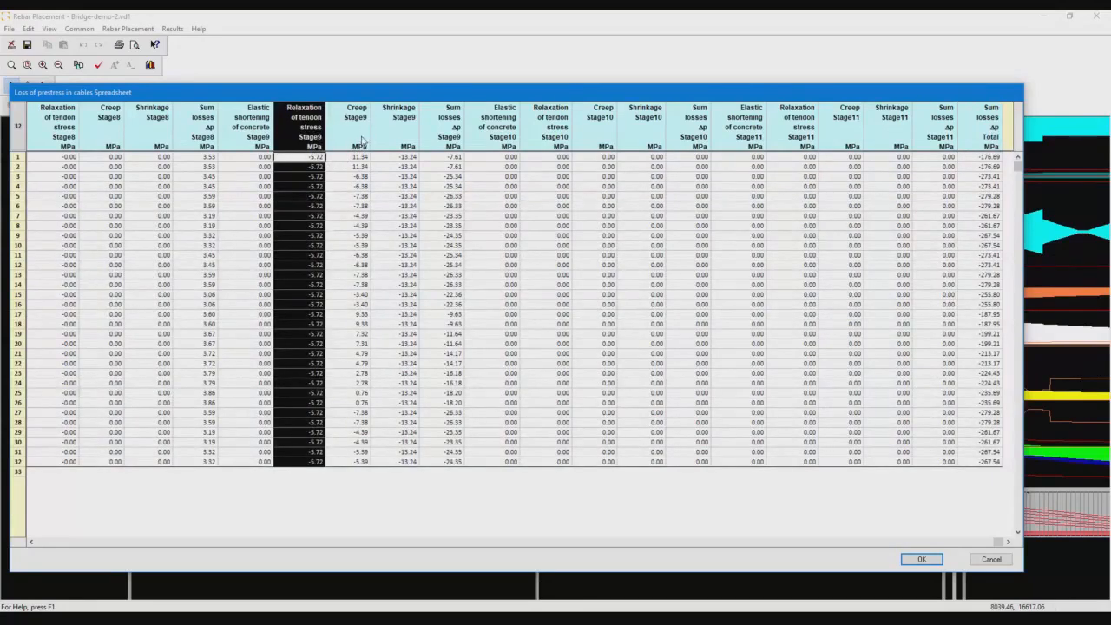
pyautogui.click(350, 126)
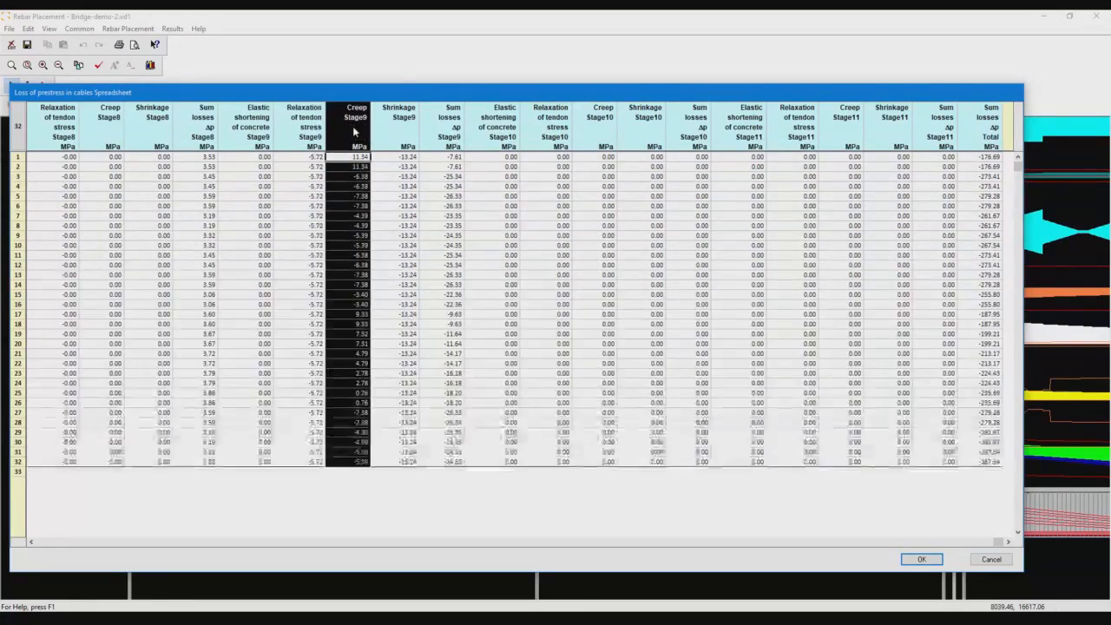
pyautogui.click(404, 130)
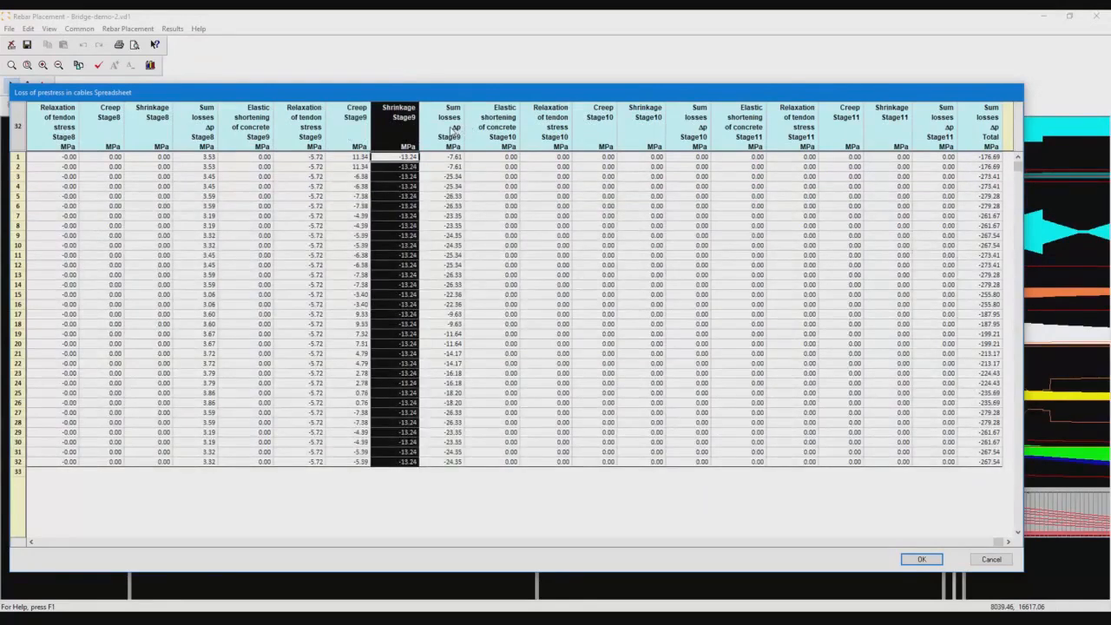
pyautogui.click(455, 128)
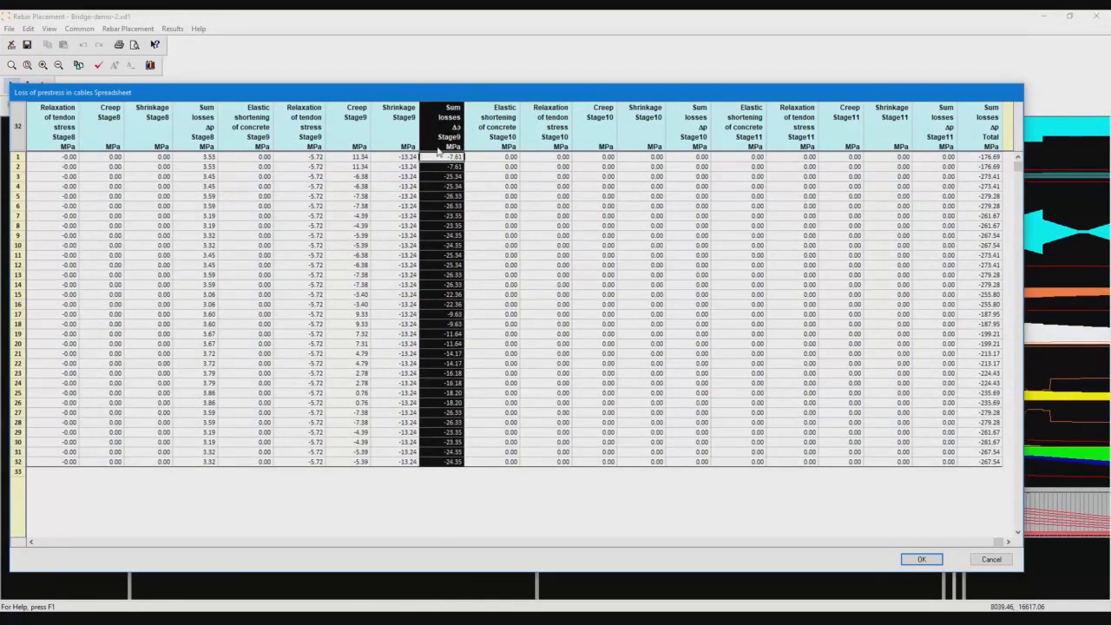
pyautogui.click(991, 559)
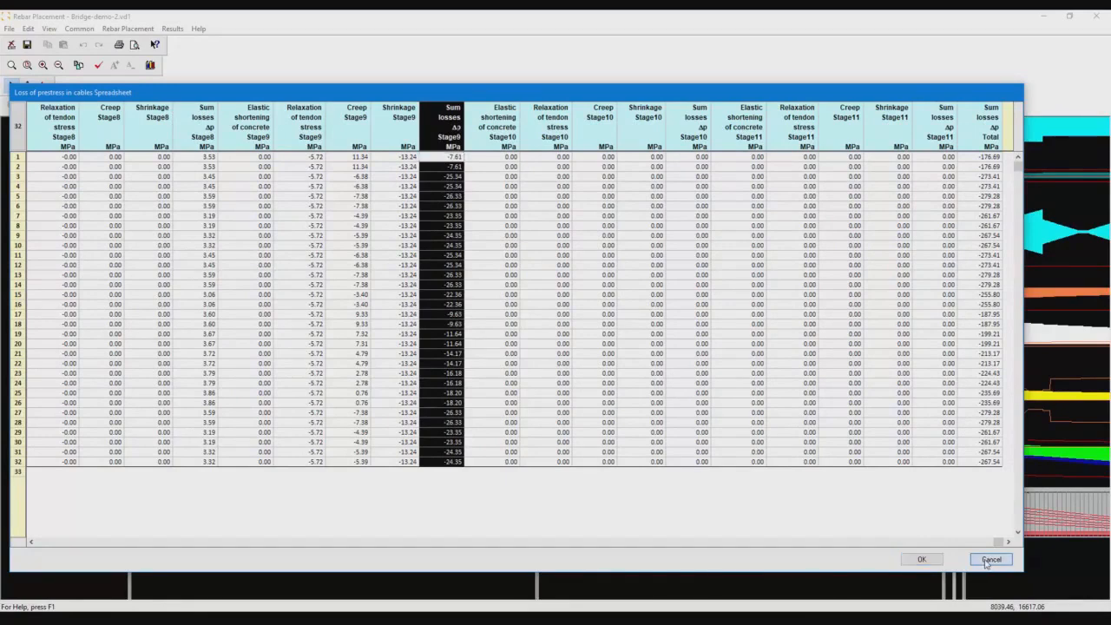
pyautogui.click(990, 560)
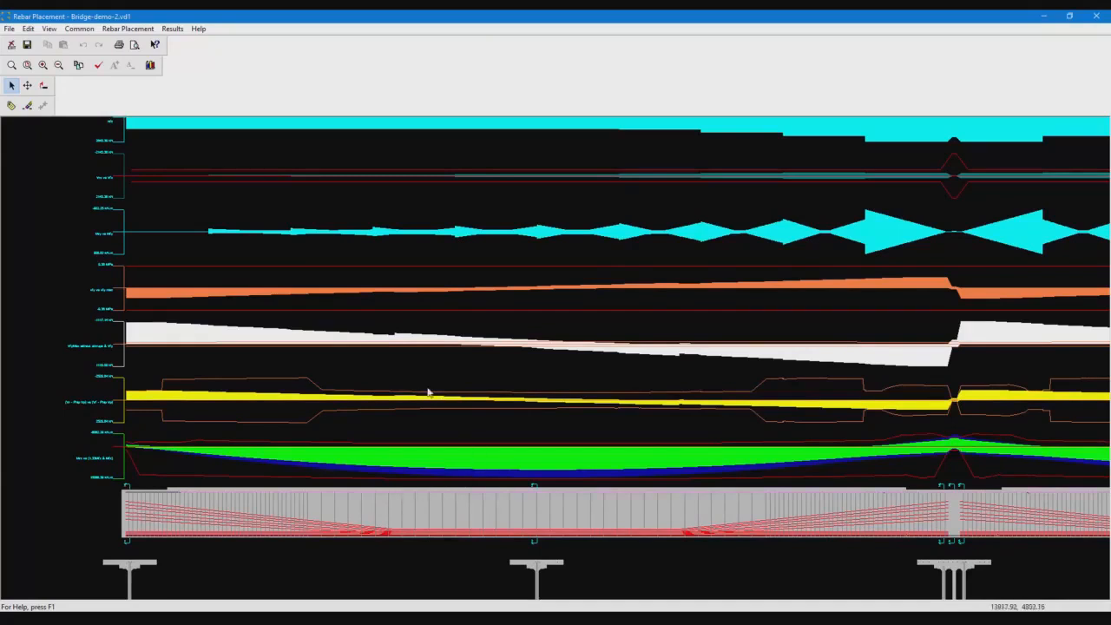
pyautogui.doubleClick(547, 475)
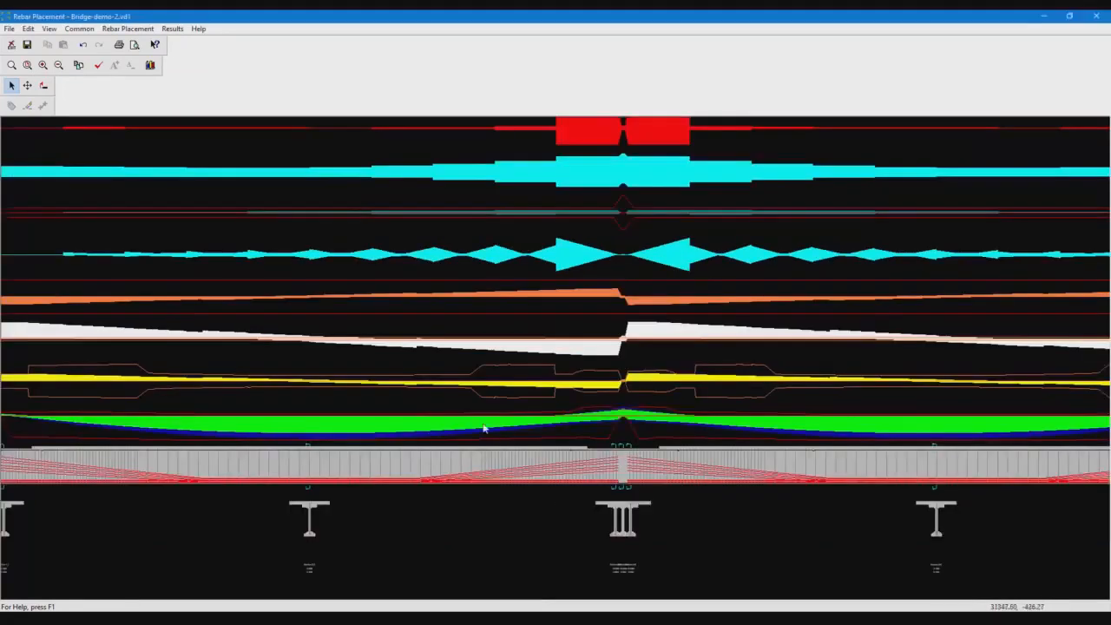
pyautogui.click(130, 29)
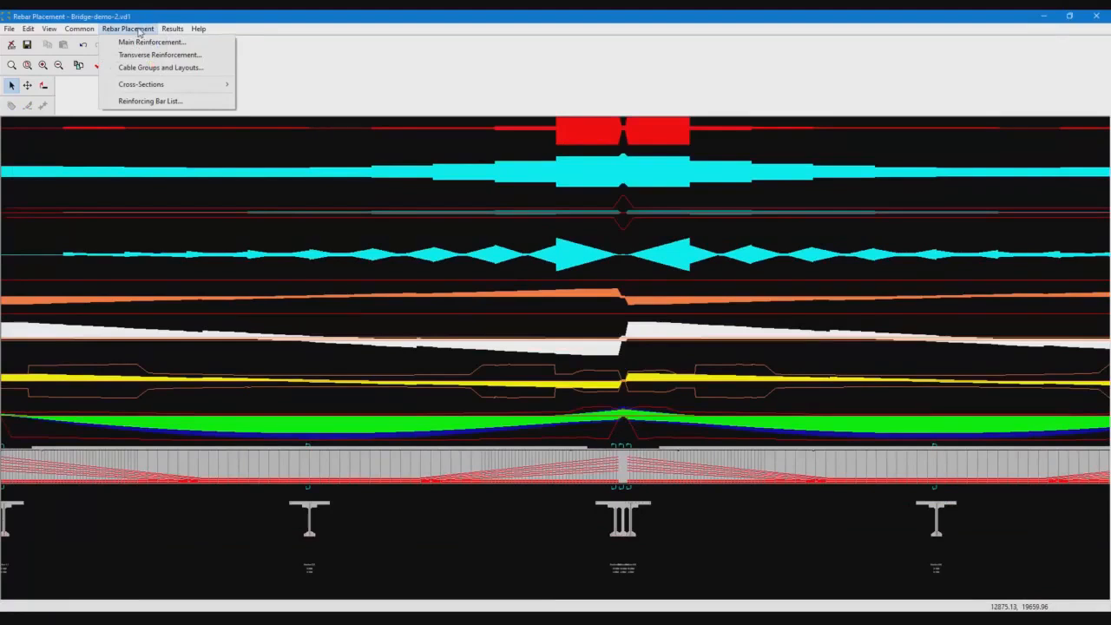
pyautogui.click(139, 28)
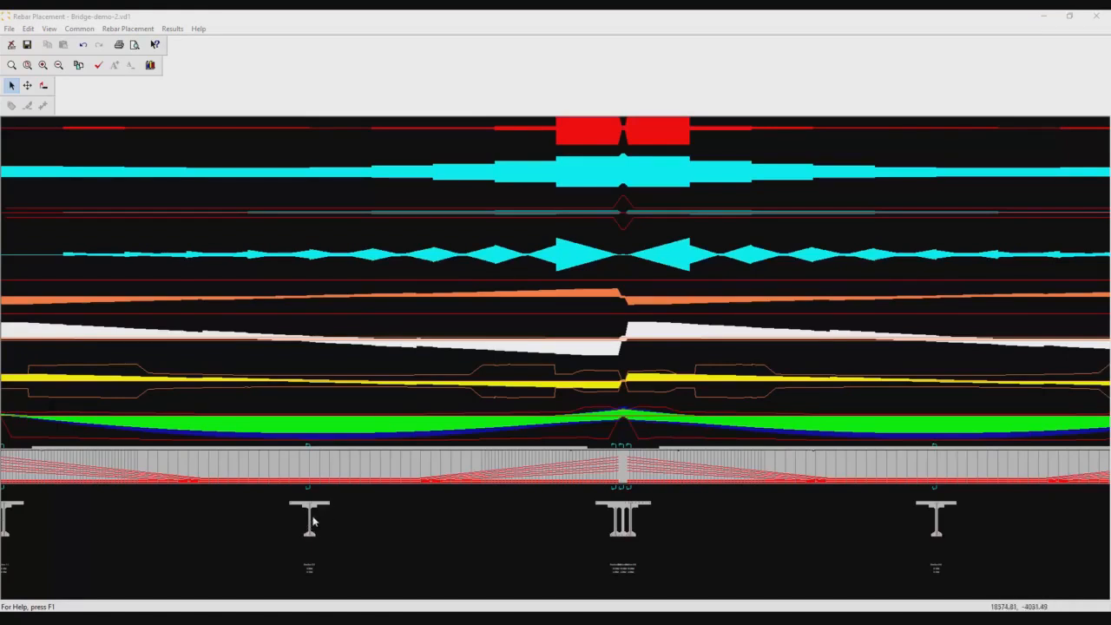
# Open the graphical results by construction stage and review the Stage 3 cable stress ratio, bending moment, fatigue stress and shear force graphs
pyautogui.click(152, 68)
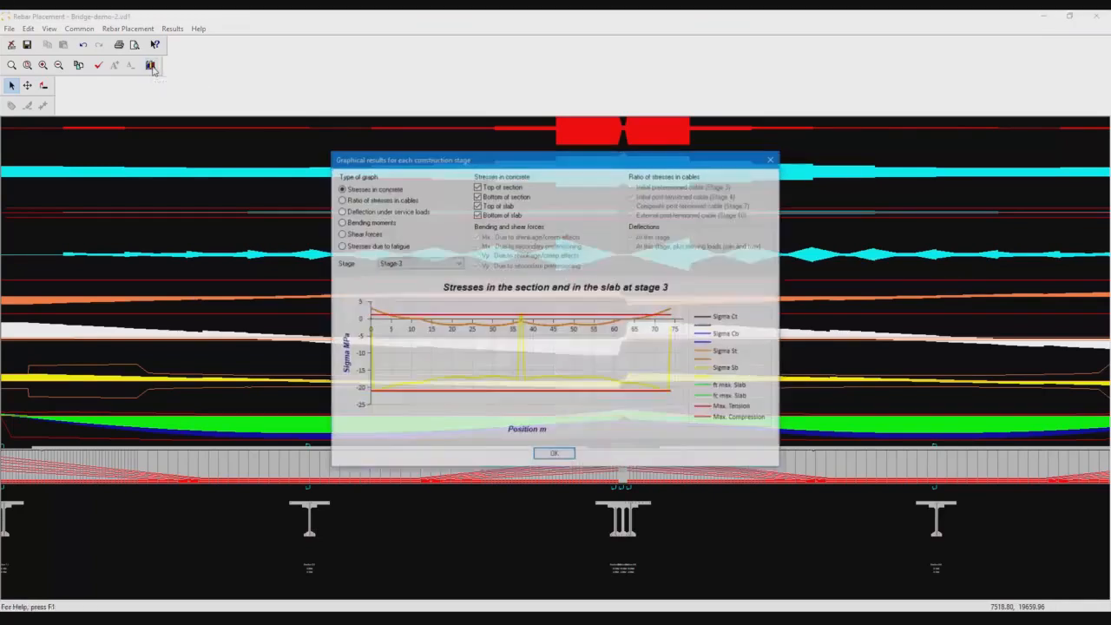
pyautogui.moveTo(587, 165); pyautogui.dragTo(432, 169)
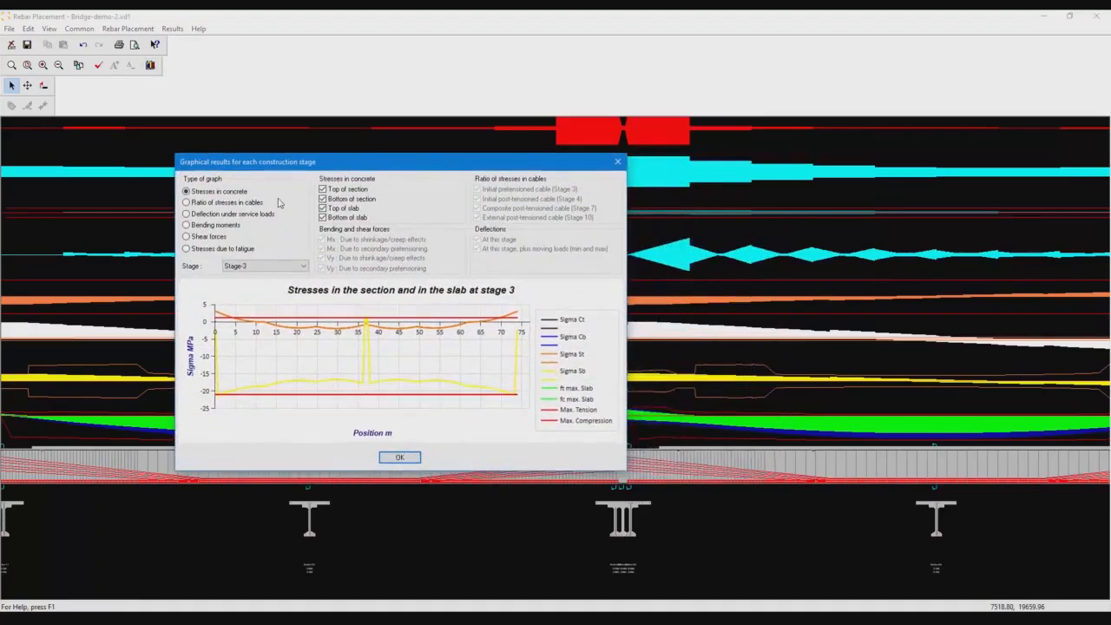
pyautogui.click(218, 203)
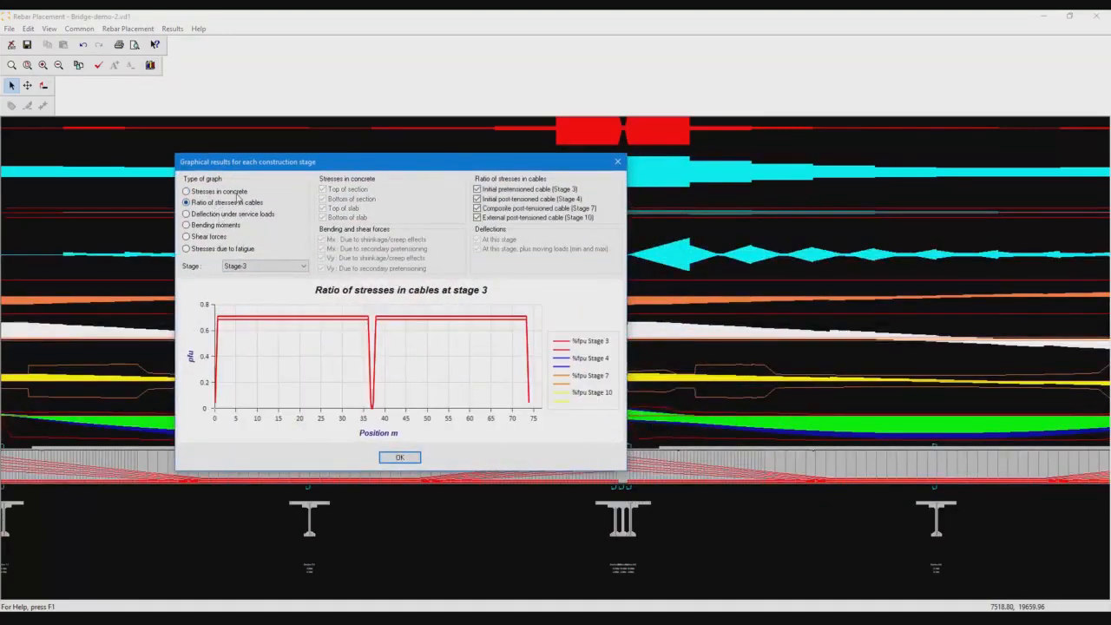
pyautogui.click(236, 192)
pyautogui.click(227, 227)
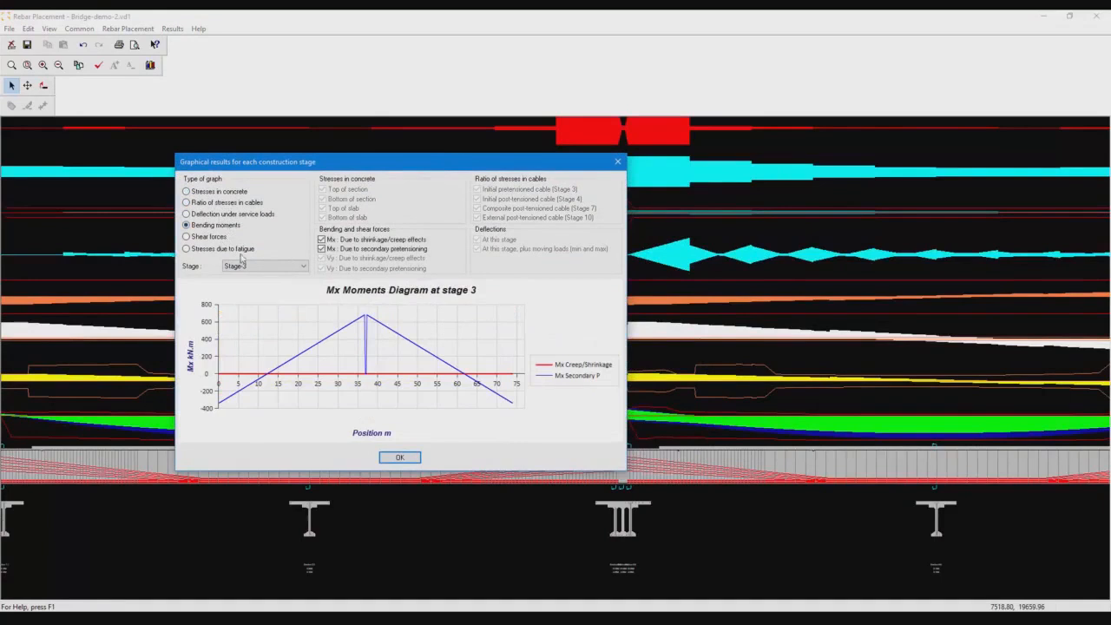
pyautogui.click(217, 250)
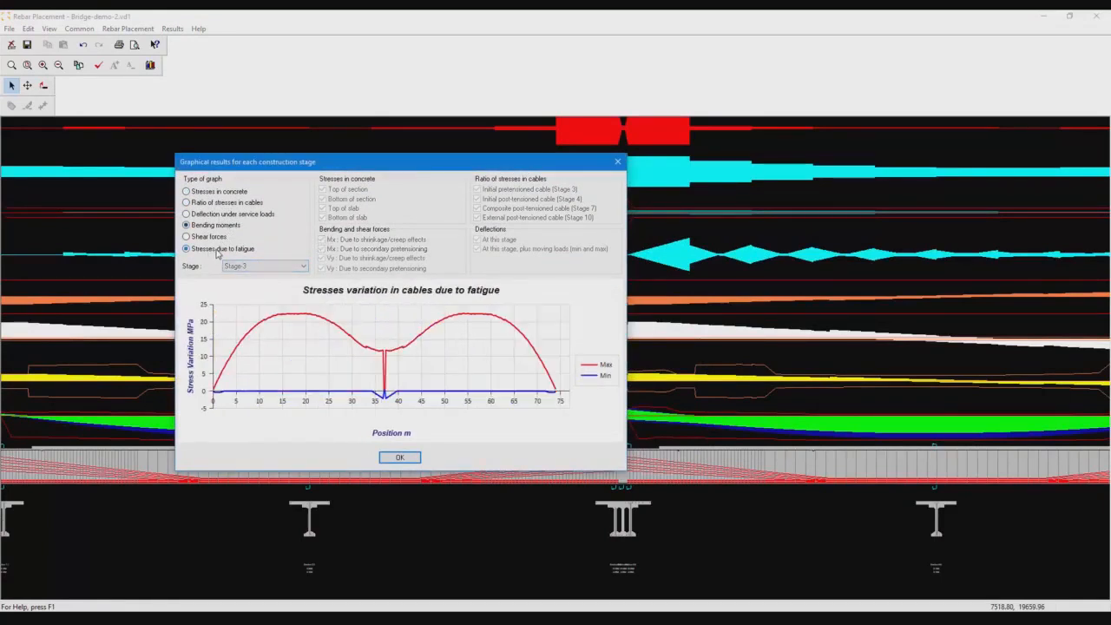
pyautogui.click(212, 238)
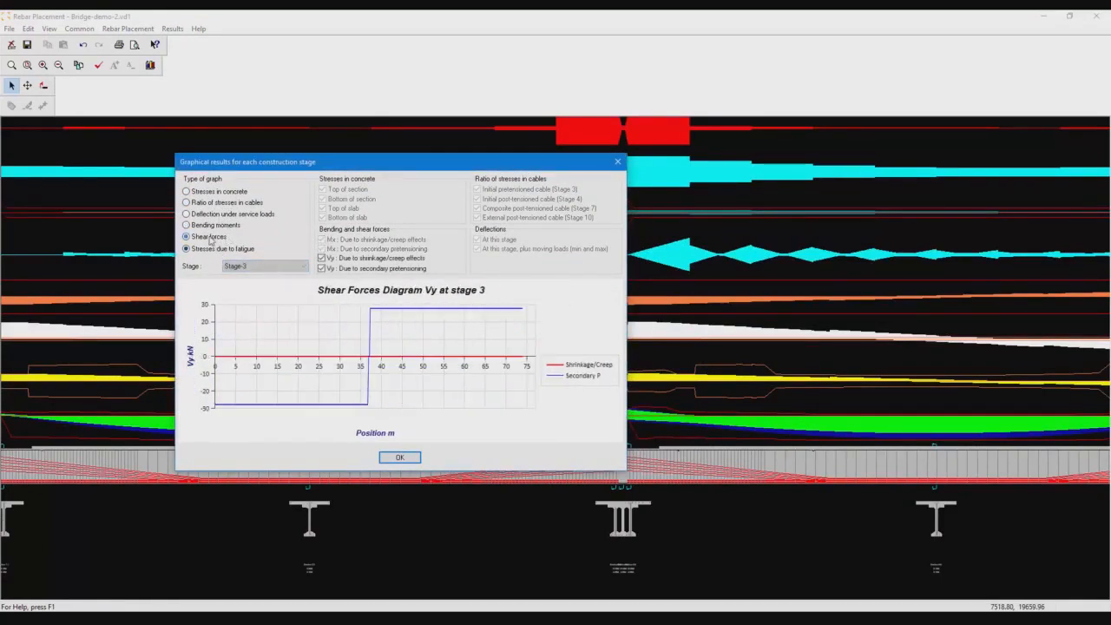
# Switch the graph stage to Stage-8 and back to Stage-3, review the cable stress ratio and concrete stress graphs, and close the graphs
pyautogui.click(250, 266)
pyautogui.click(259, 306)
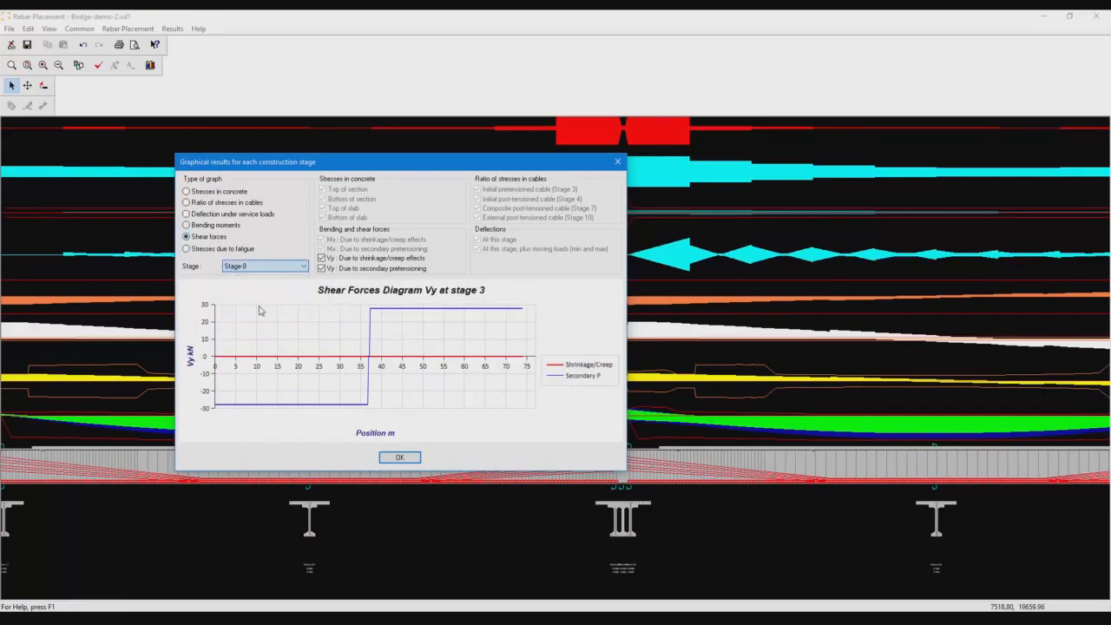
pyautogui.click(260, 266)
pyautogui.click(264, 285)
pyautogui.click(209, 203)
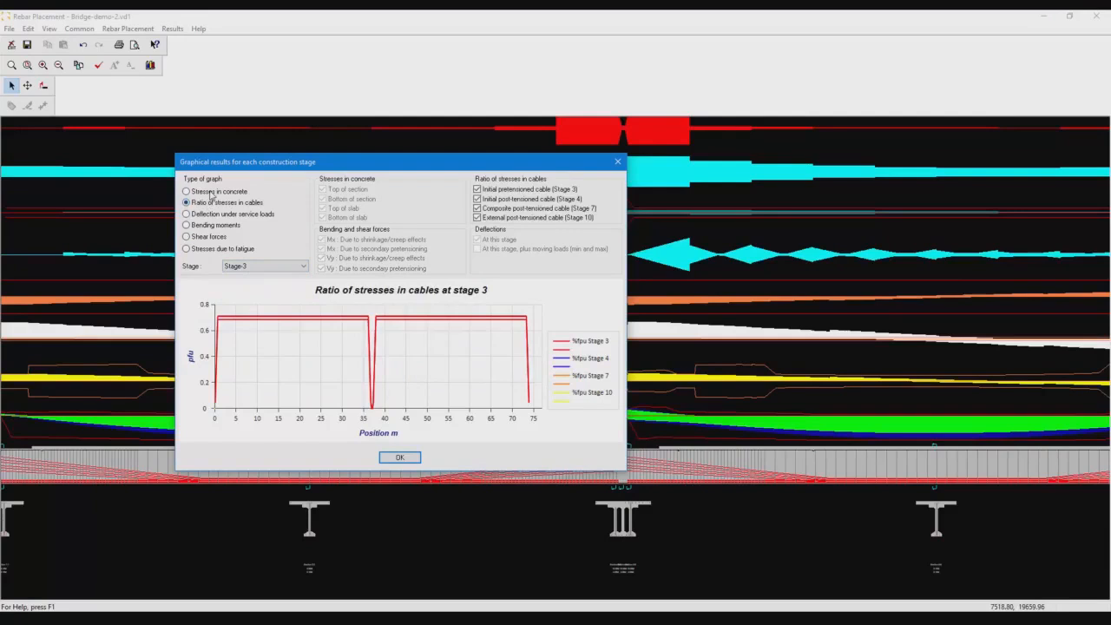
pyautogui.click(212, 191)
pyautogui.rightClick(440, 344)
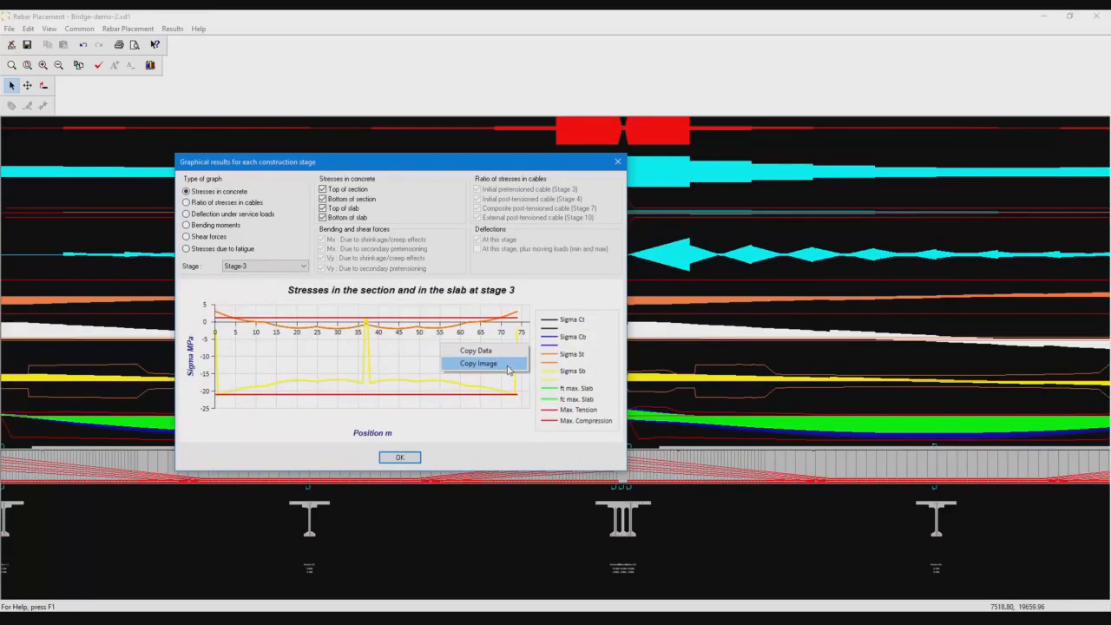
pyautogui.click(538, 296)
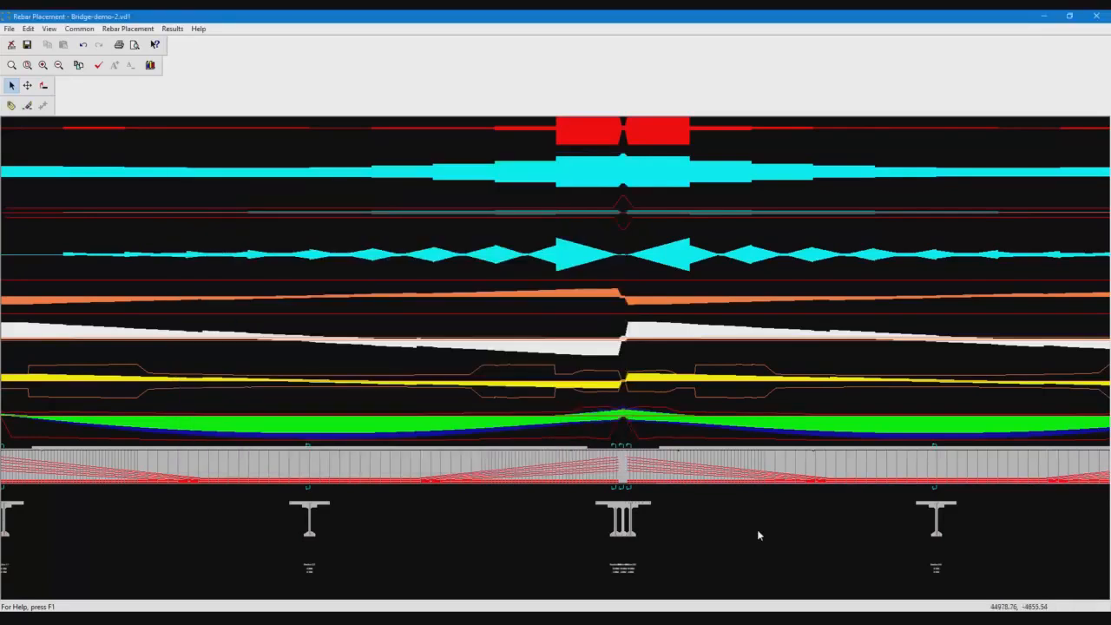
# Close the Rebar Placement window without saving the project and show the whole bridge model in 3D with nothing selected
pyautogui.click(1103, 15)
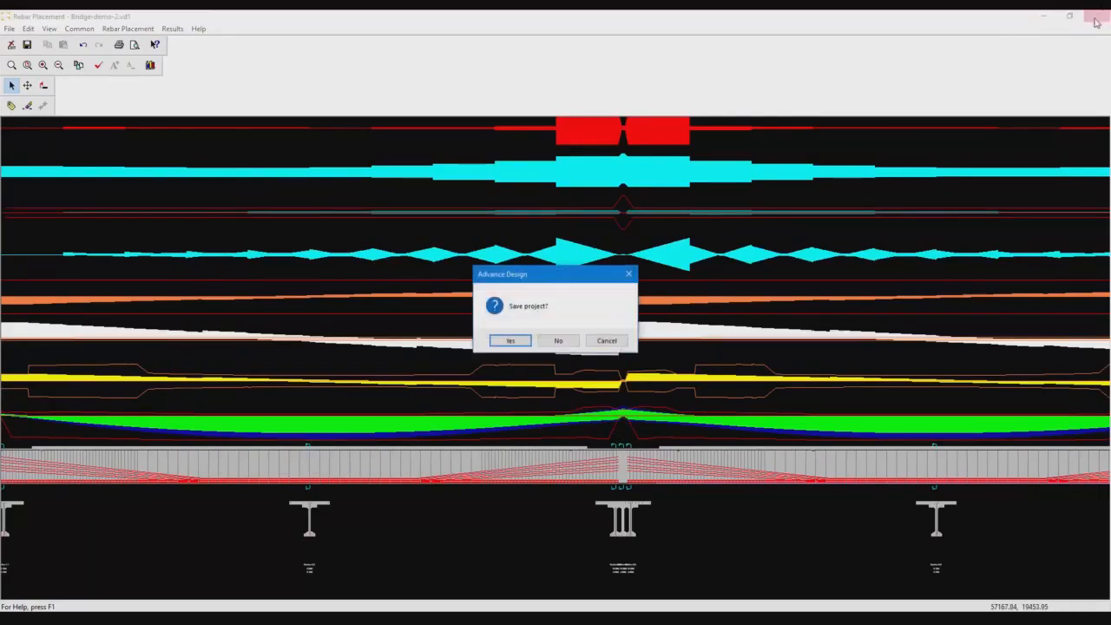
pyautogui.click(558, 340)
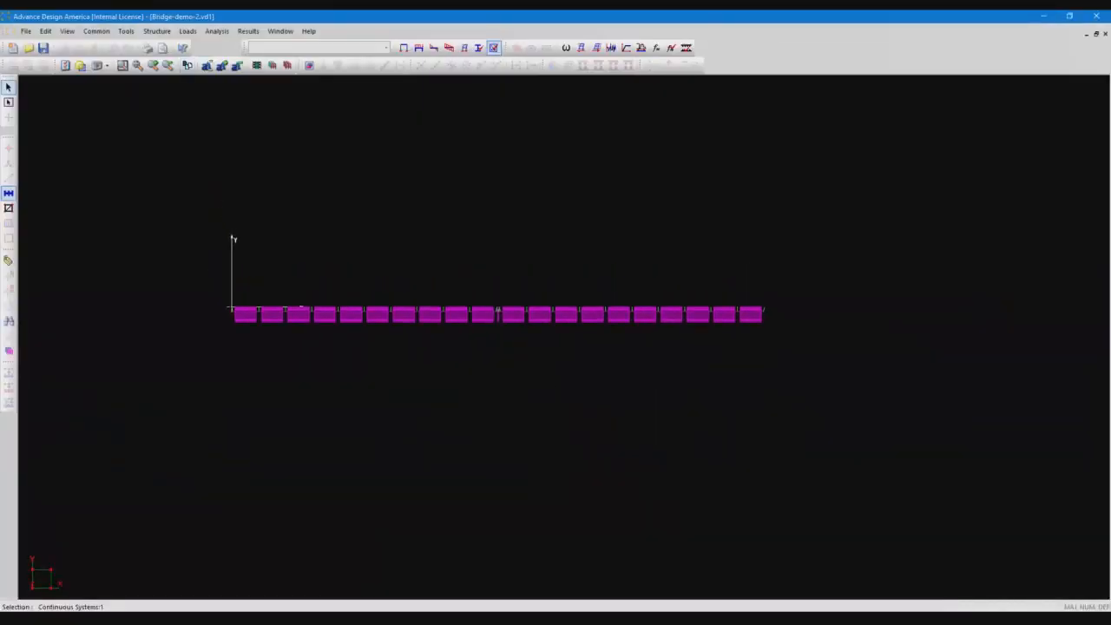
pyautogui.moveTo(388, 419); pyautogui.dragTo(585, 399, button='middle')
pyautogui.scroll(-2, 586, 404)
pyautogui.click(585, 409)
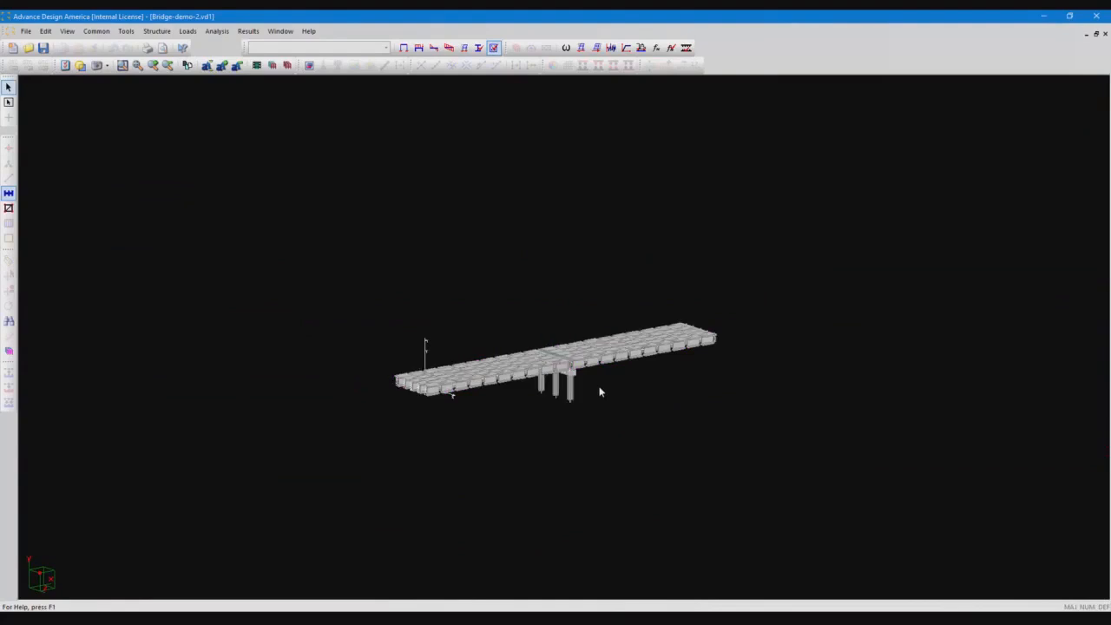
# In structure mode, open the characteristics of the near edge girder's second member and review its Evaluation reduction factors and member categories
pyautogui.scroll(5, 598, 389)
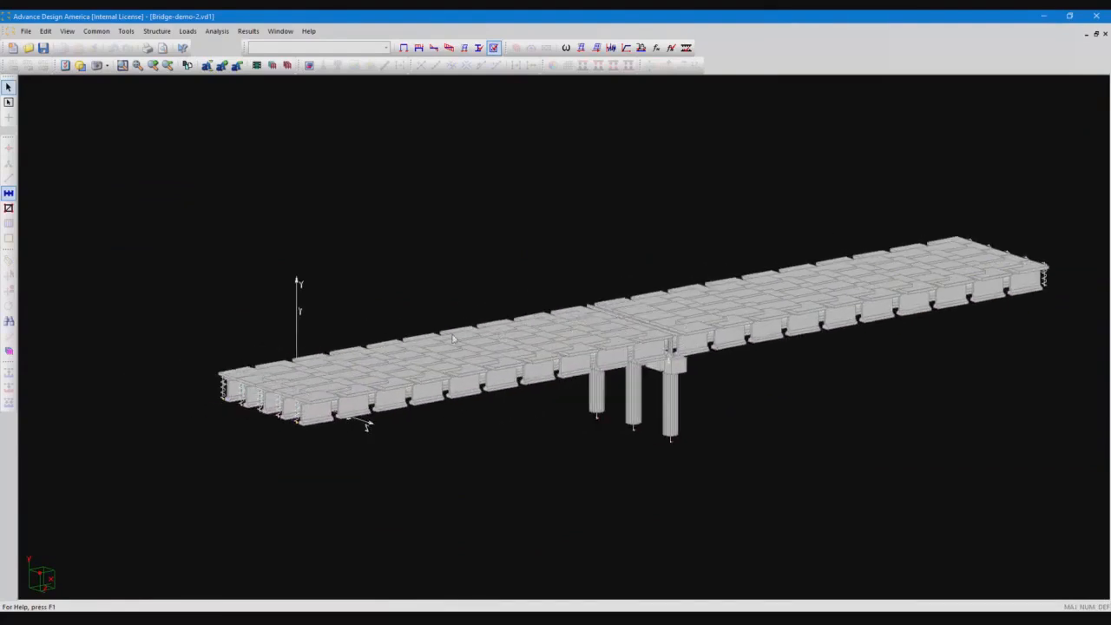
pyautogui.moveTo(442, 329); pyautogui.dragTo(482, 319, button='middle')
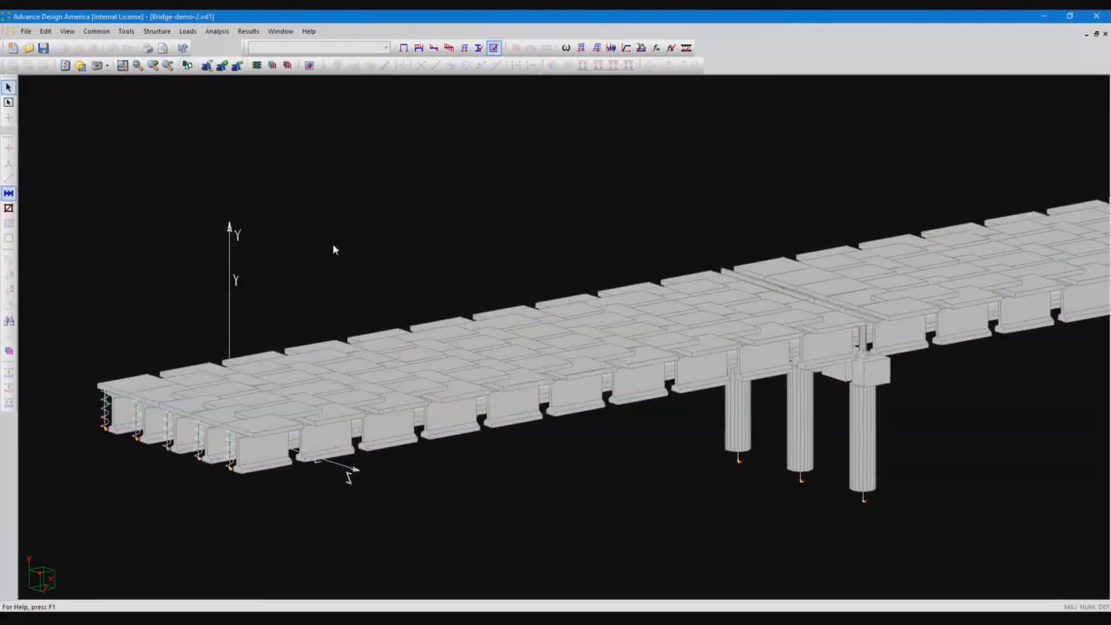
pyautogui.click(402, 47)
pyautogui.click(9, 177)
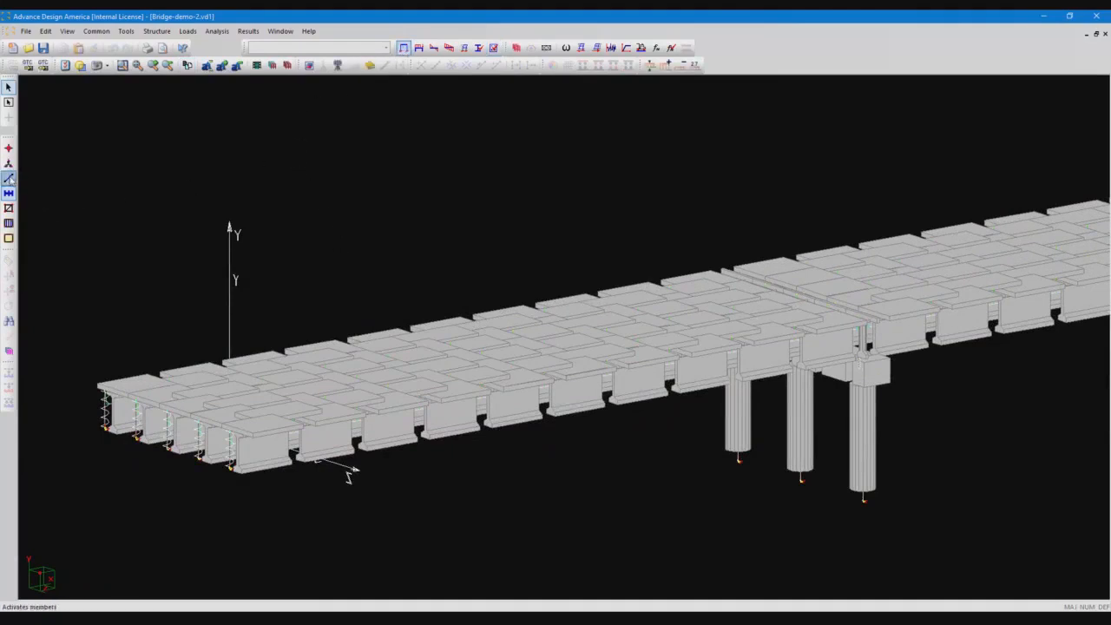
pyautogui.doubleClick(312, 441)
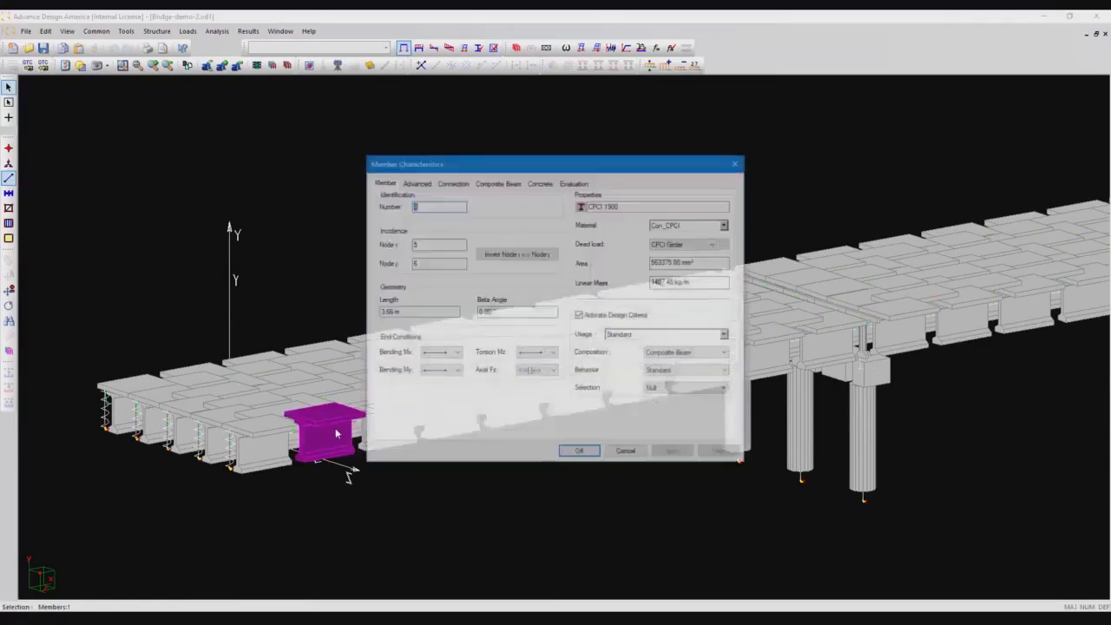
pyautogui.click(574, 182)
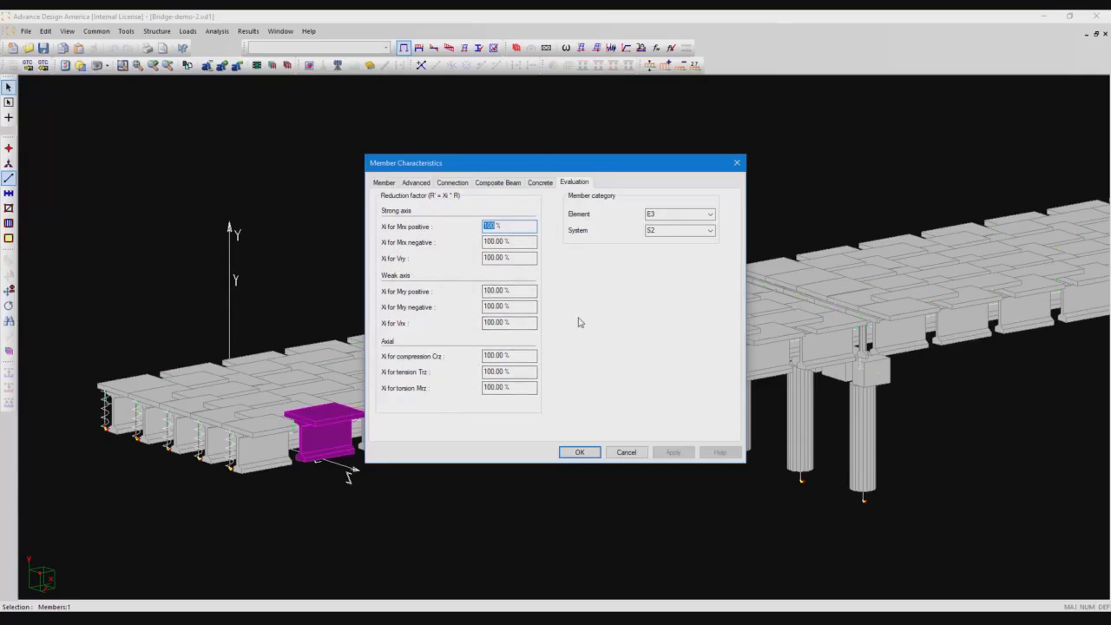
pyautogui.click(579, 453)
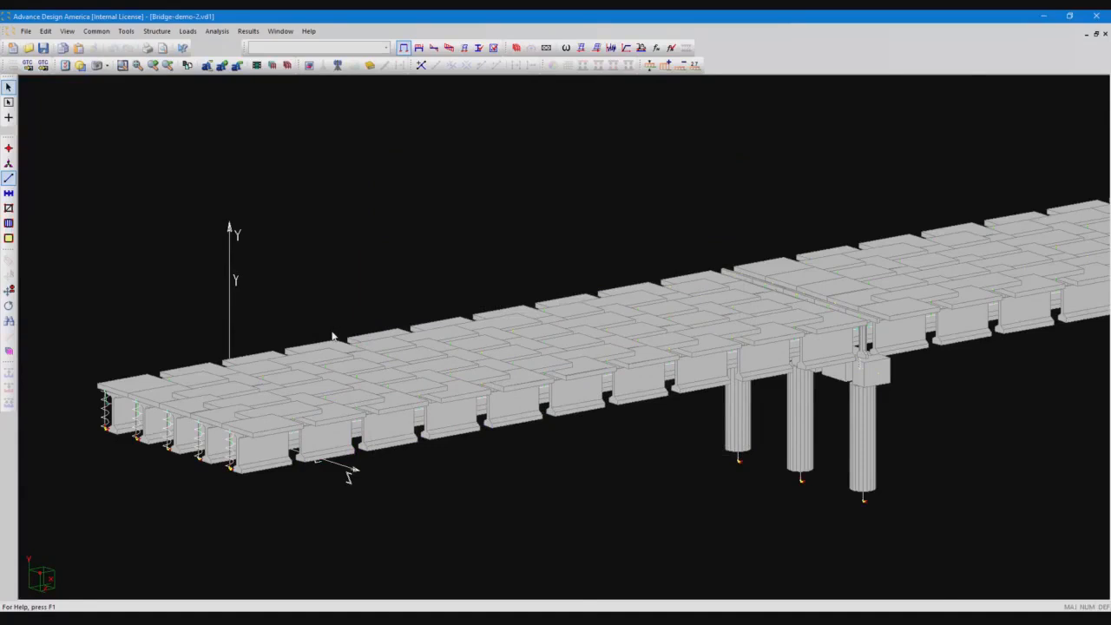
# Open the load combination generator, review the bridge evaluation load factor calculation in its specific options, and cancel without generating combinations
pyautogui.click(187, 30)
pyautogui.moveTo(260, 61)
pyautogui.click(339, 66)
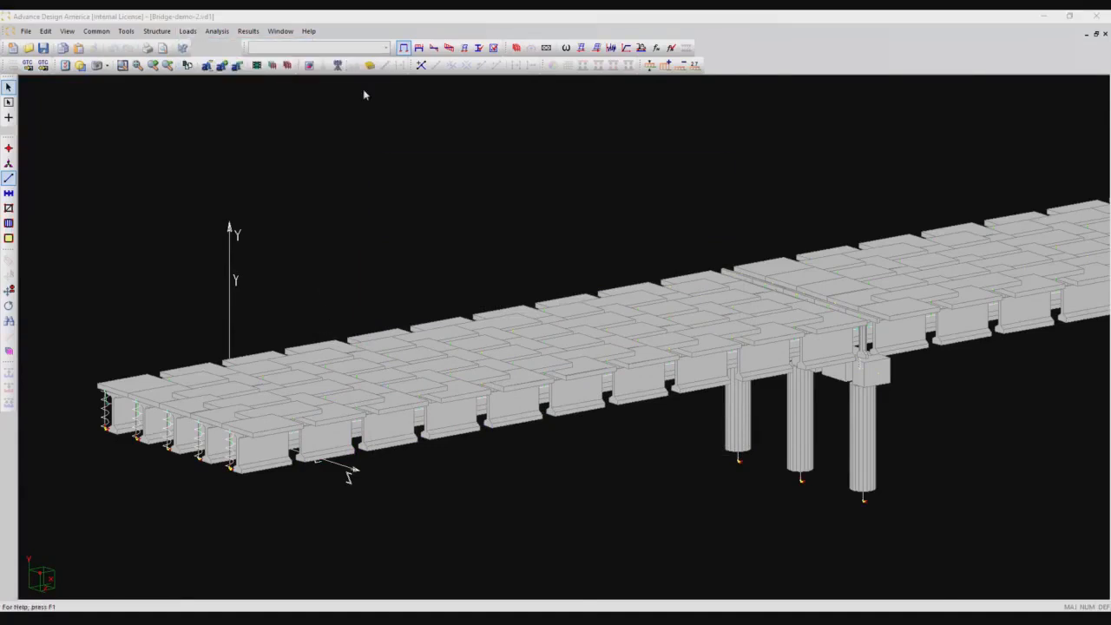
pyautogui.click(616, 459)
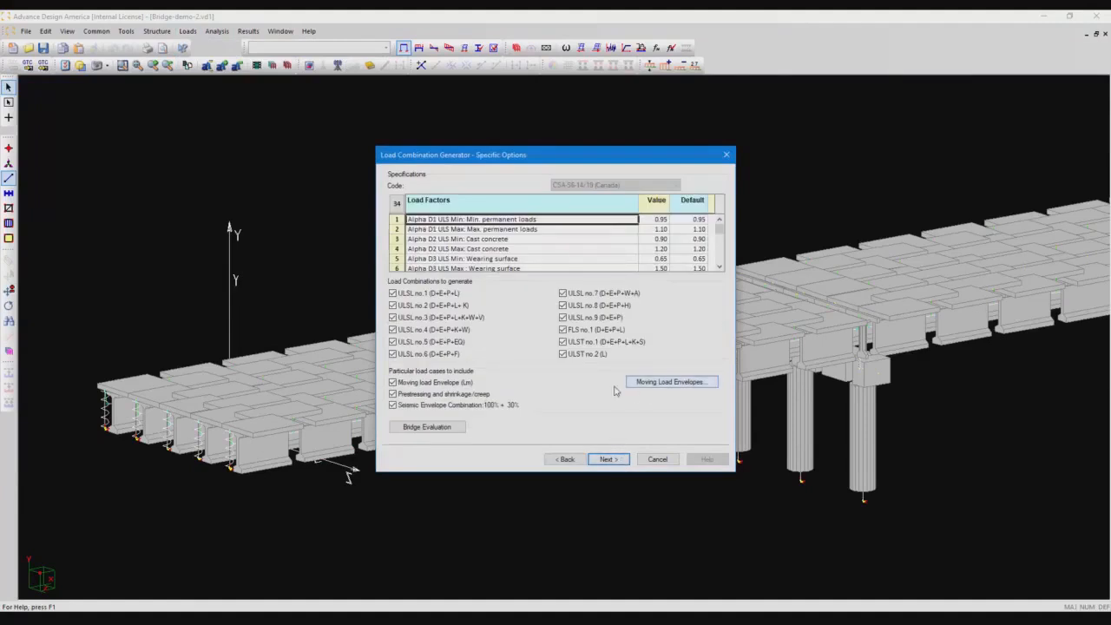
pyautogui.click(430, 427)
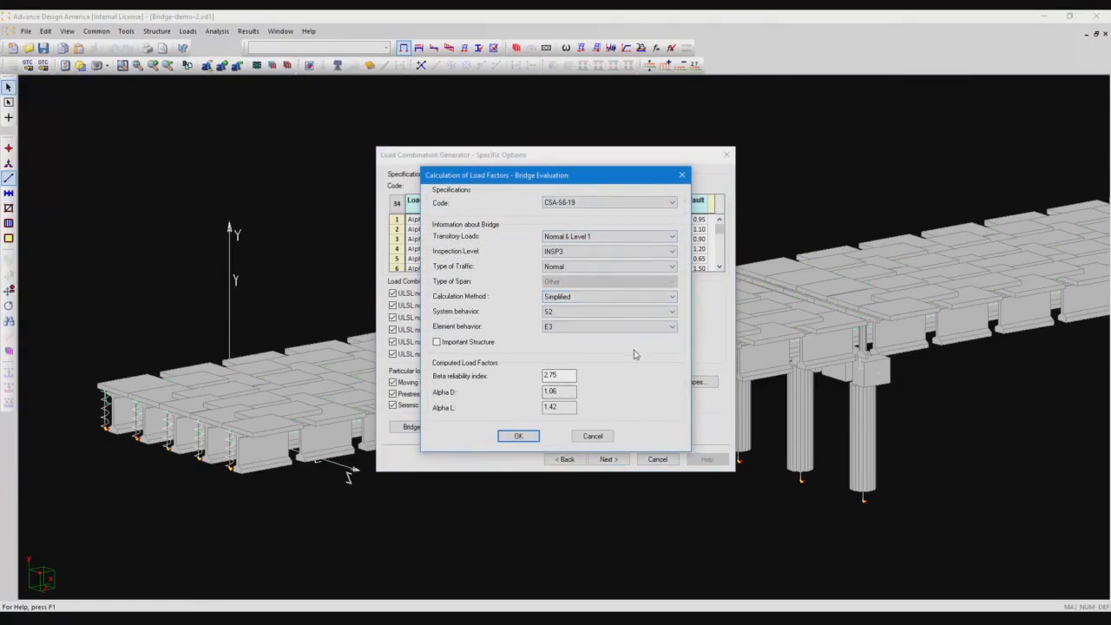
pyautogui.click(610, 440)
pyautogui.click(604, 440)
pyautogui.click(656, 459)
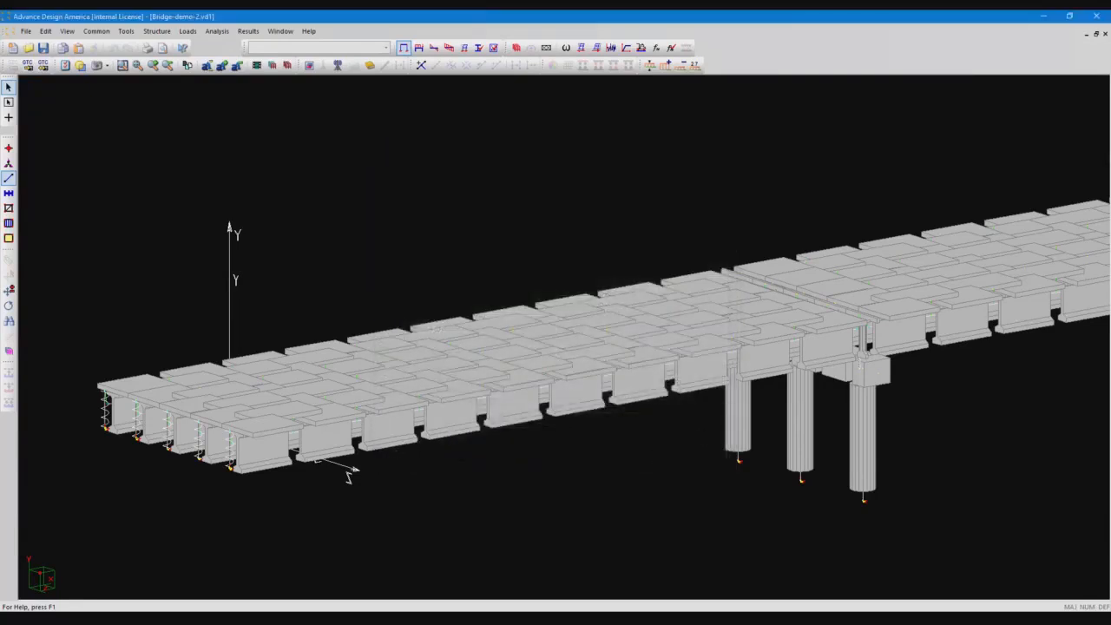
# Open the concrete specification of the near edge girder's continuous system and set its type of analysis to Bridge Evaluation
pyautogui.click(7, 195)
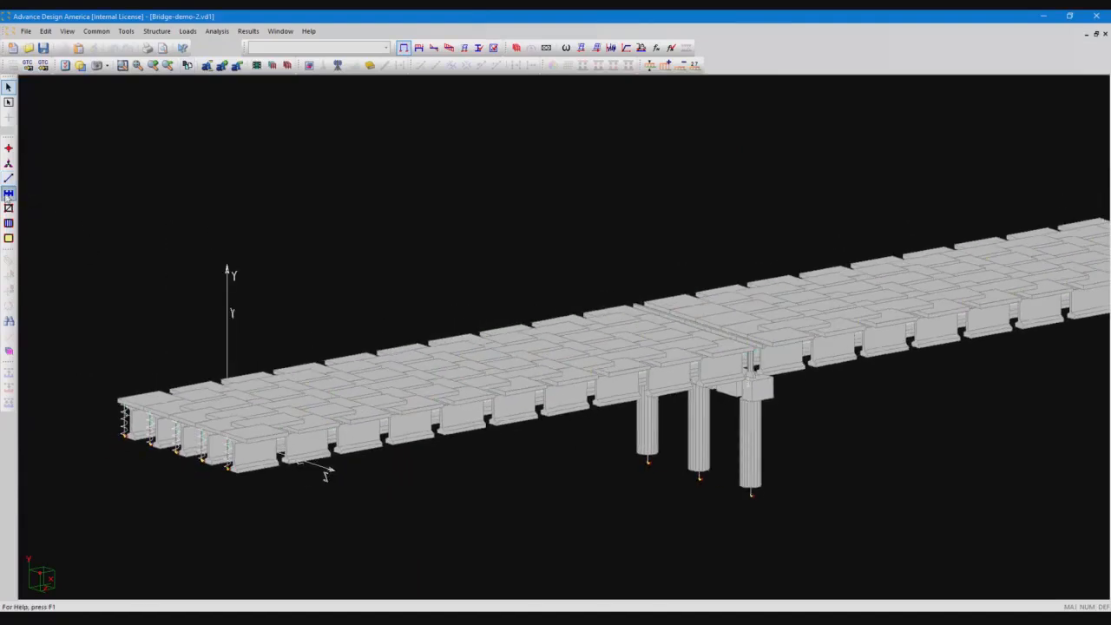
pyautogui.click(416, 236)
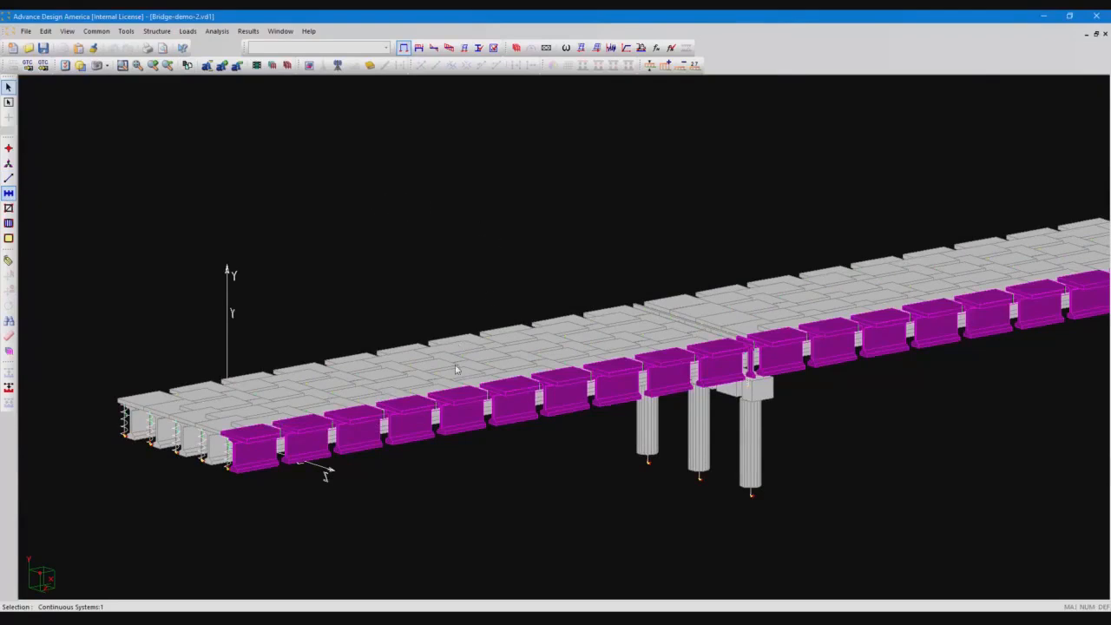
pyautogui.doubleClick(466, 411)
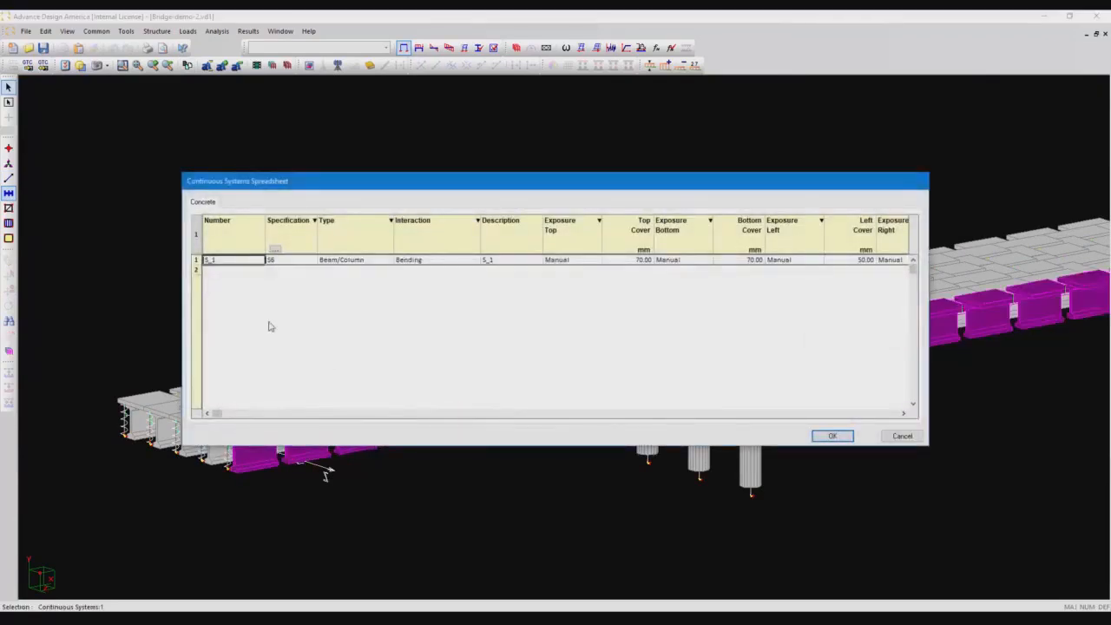
pyautogui.click(279, 261)
pyautogui.click(274, 250)
pyautogui.click(407, 260)
pyautogui.click(408, 260)
pyautogui.click(441, 293)
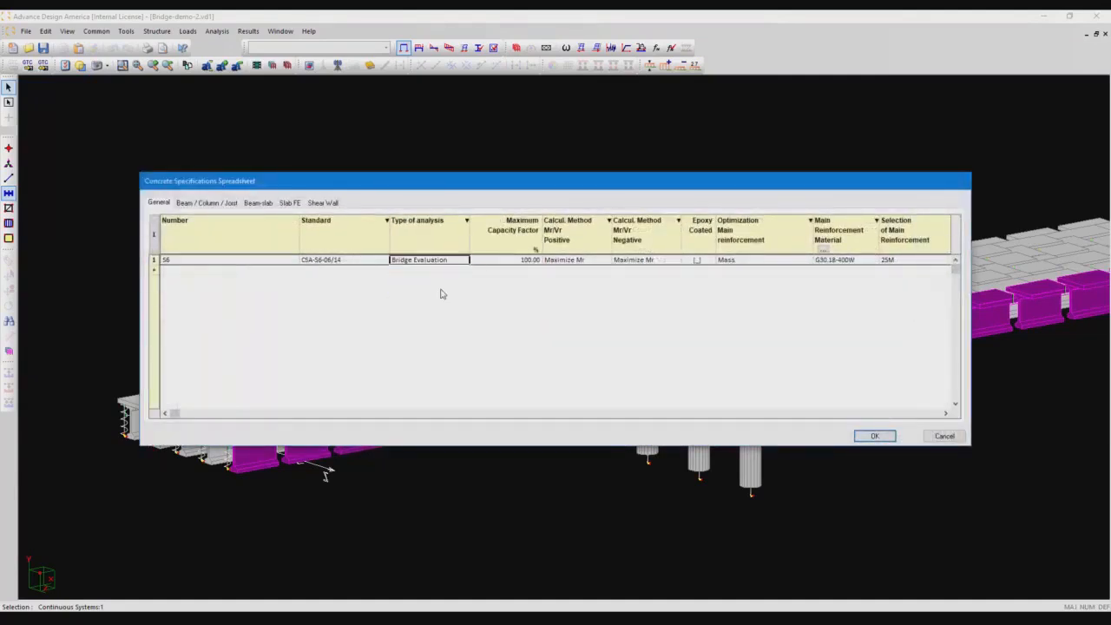
pyautogui.click(875, 437)
pyautogui.click(831, 436)
# Run the bridge design with modal, spectral and moving load analysis at each cycle, and close the Design window
pyautogui.click(671, 48)
pyautogui.click(544, 343)
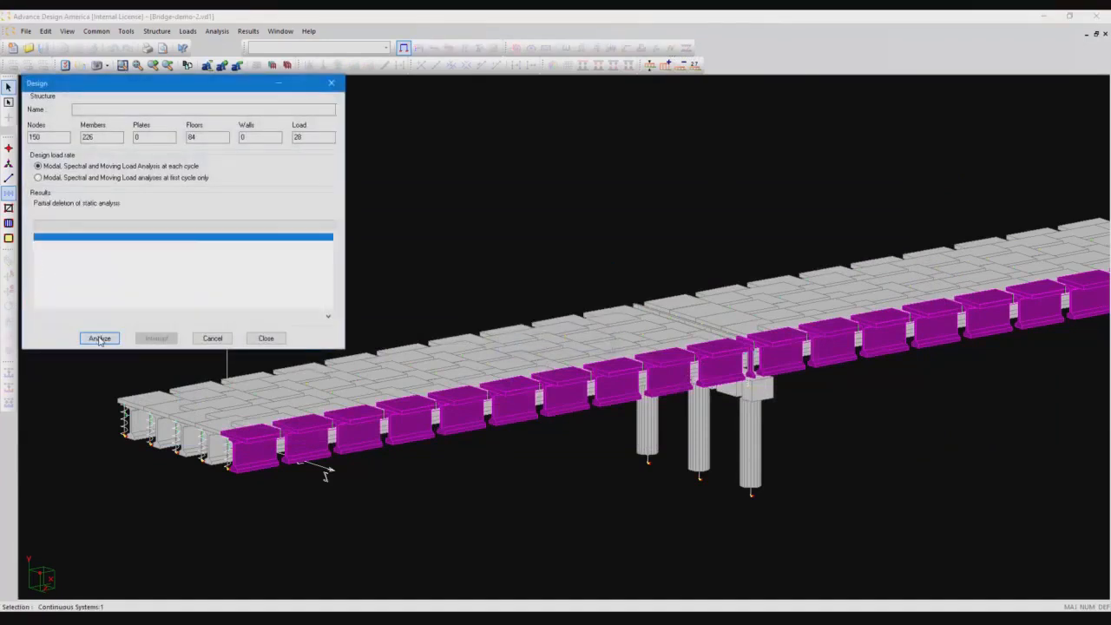
pyautogui.click(99, 339)
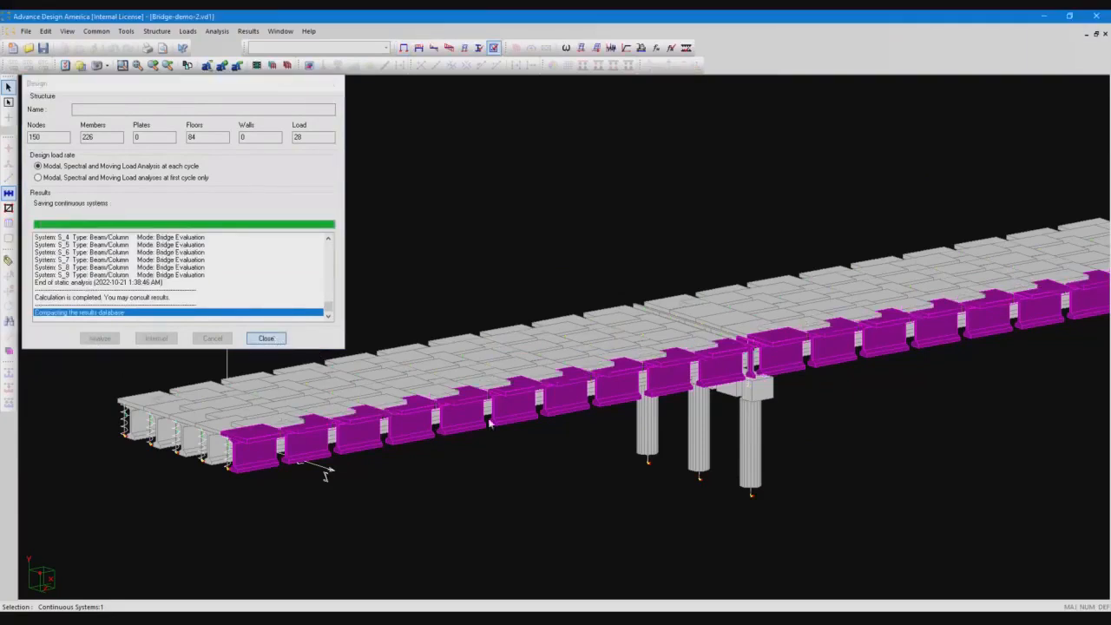
pyautogui.click(266, 338)
# Open the near edge girder's General Results in Rebar Placement and review the F column for positive bending in members 8 and 9
pyautogui.doubleClick(530, 416)
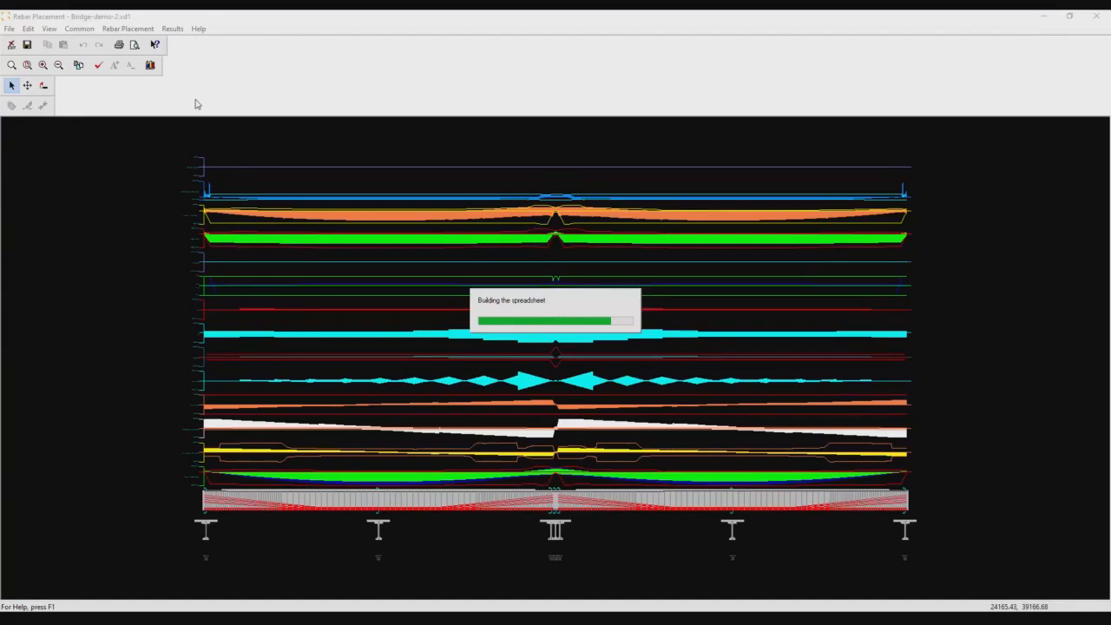
pyautogui.click(172, 28)
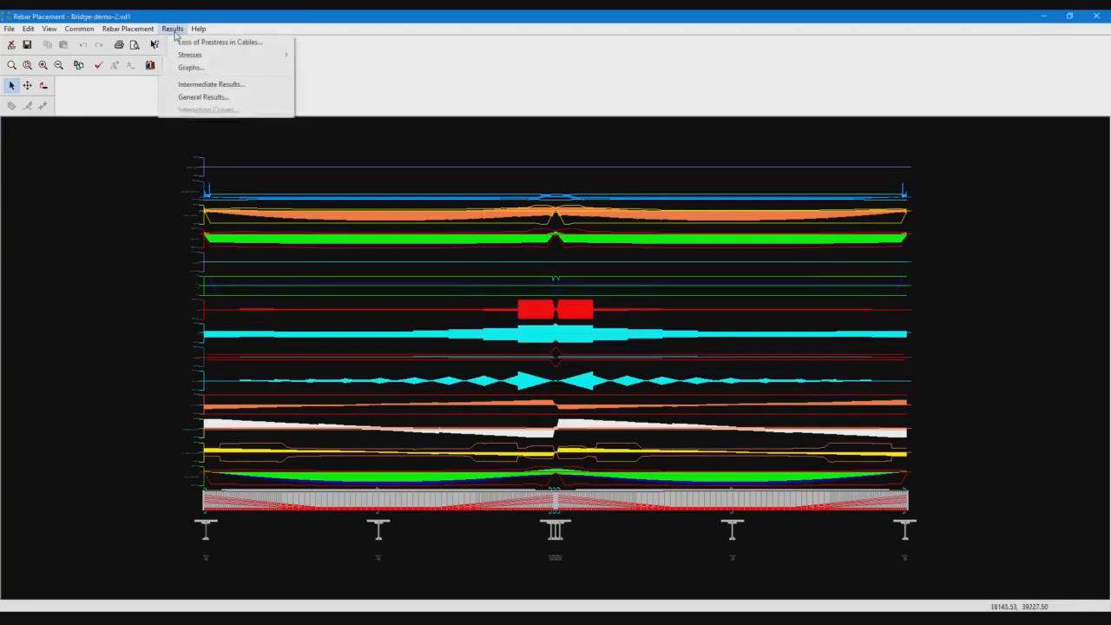
pyautogui.click(205, 98)
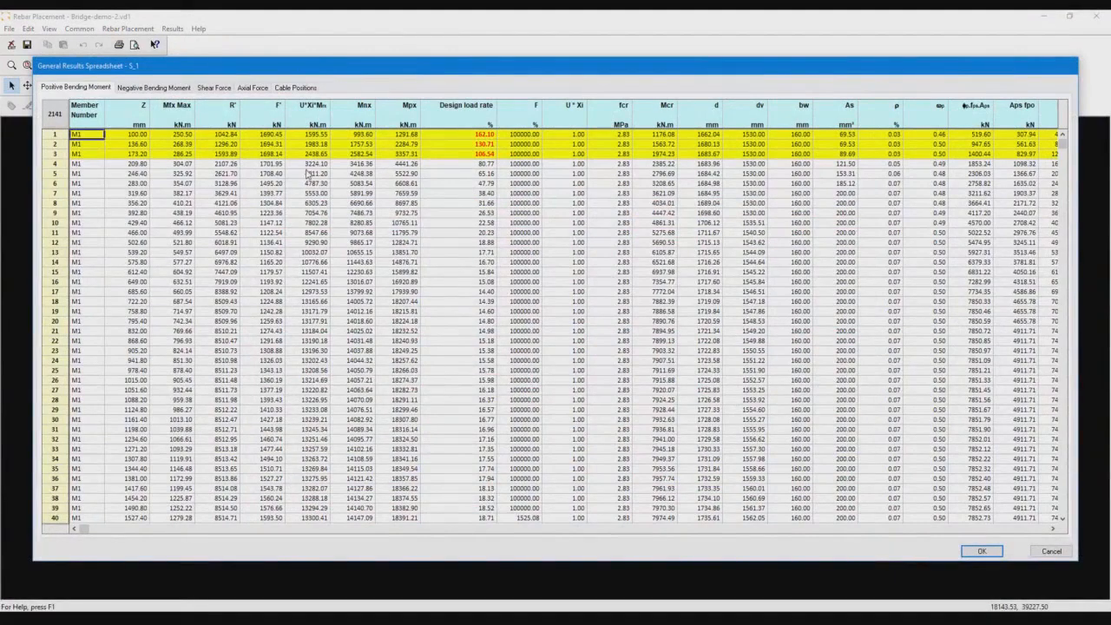
pyautogui.scroll(-2, 317, 198)
pyautogui.moveTo(1062, 157); pyautogui.dragTo(1061, 252)
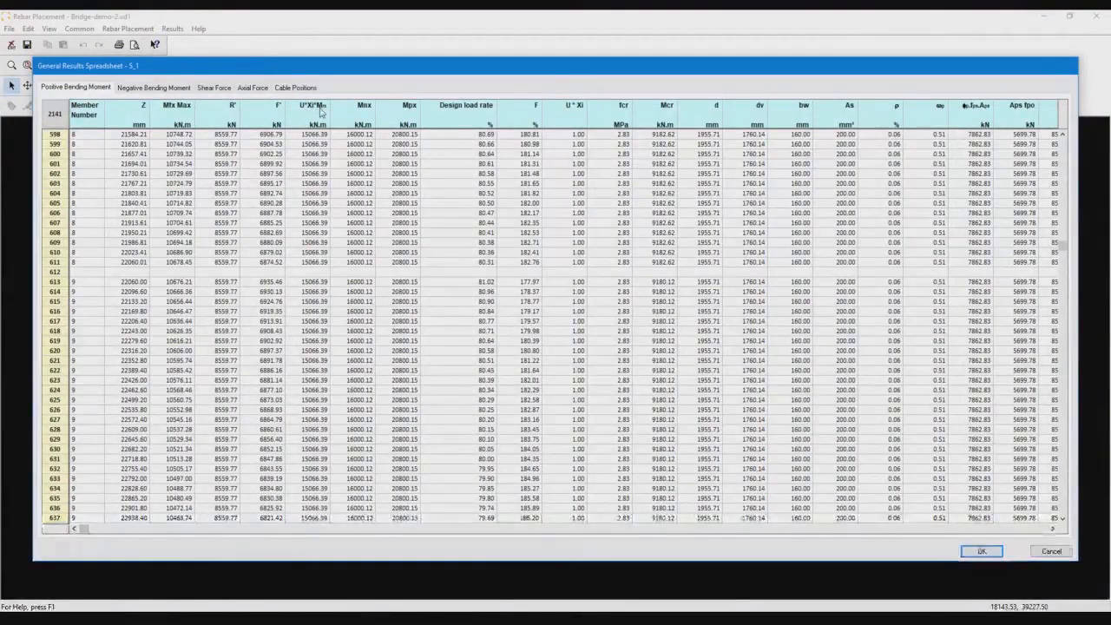
pyautogui.click(535, 111)
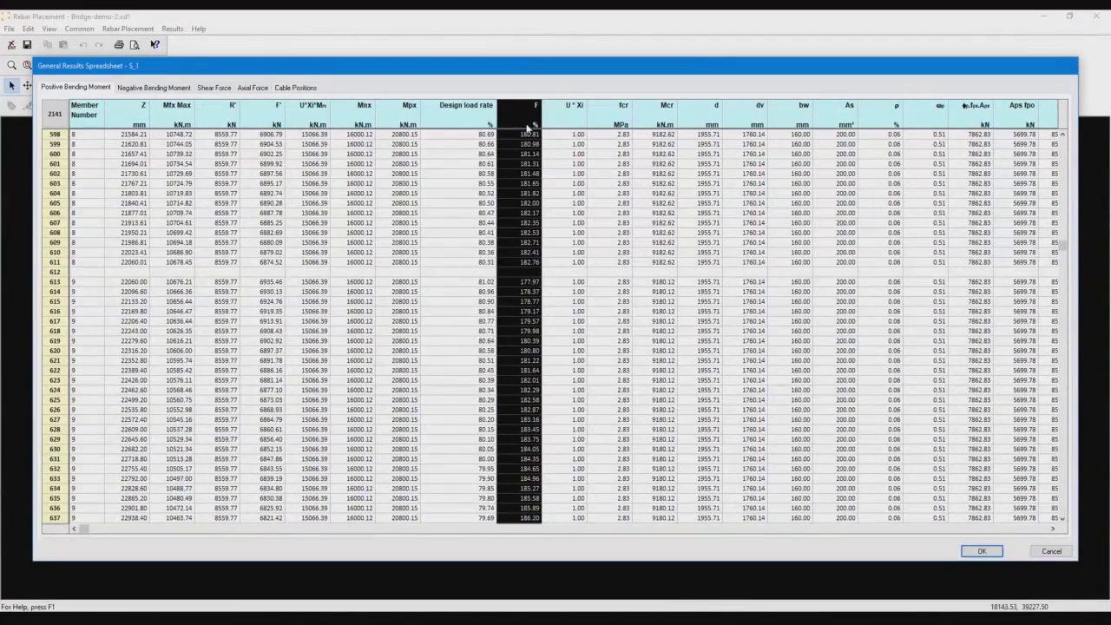
pyautogui.click(526, 332)
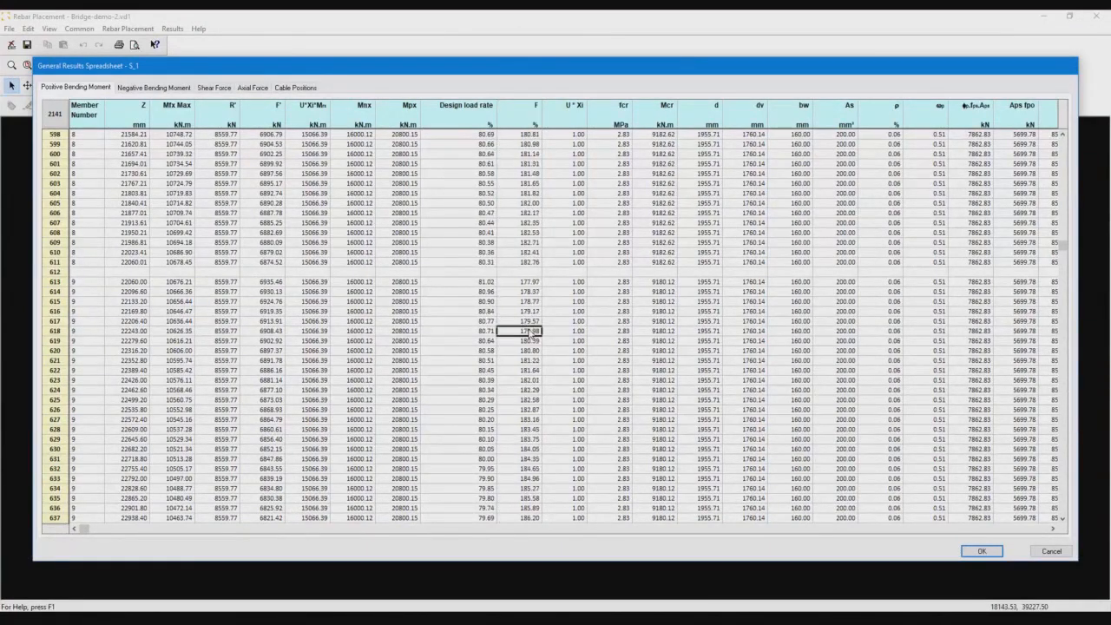
pyautogui.click(535, 107)
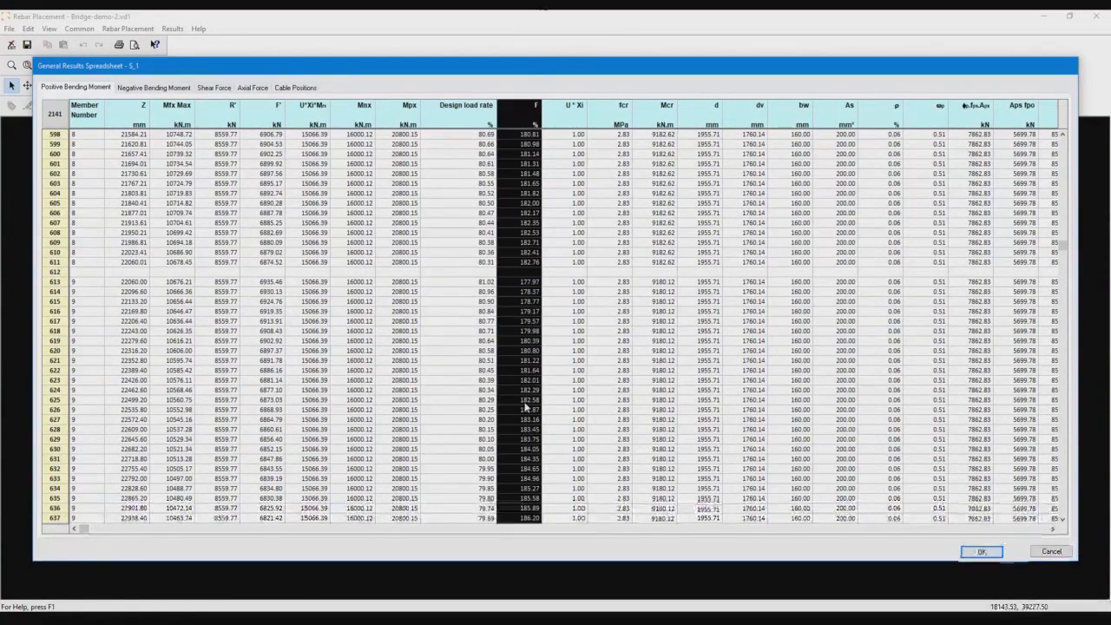
# Display the F factor column as a unitless ratio with three decimals
pyautogui.click(518, 114)
pyautogui.click(520, 162)
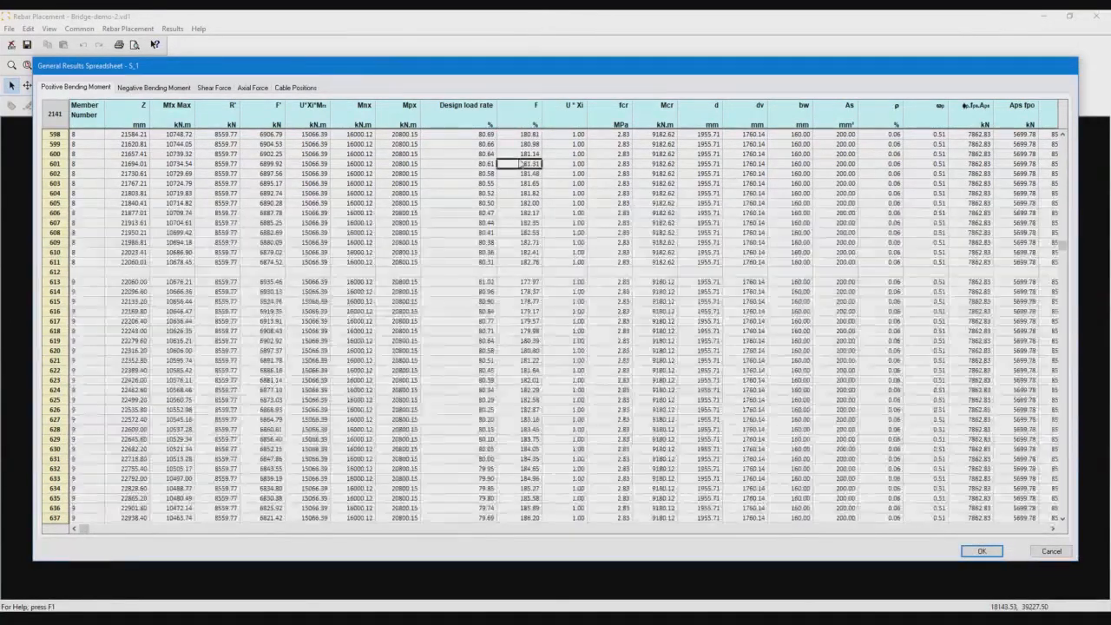
pyautogui.rightClick(520, 162)
pyautogui.click(571, 186)
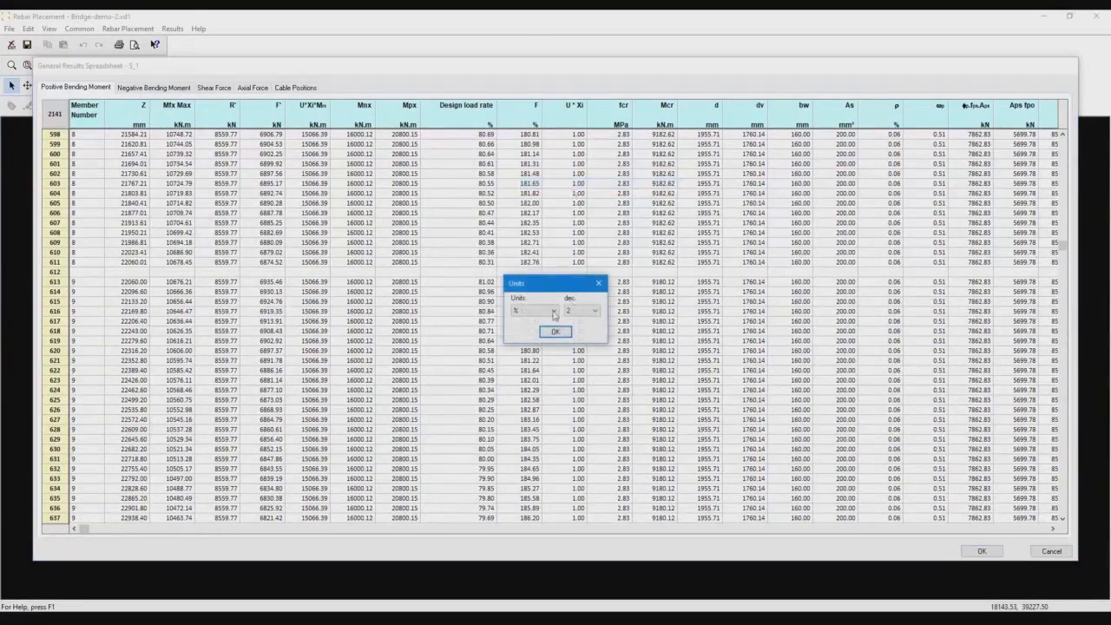
pyautogui.click(594, 311)
pyautogui.click(579, 345)
pyautogui.click(556, 332)
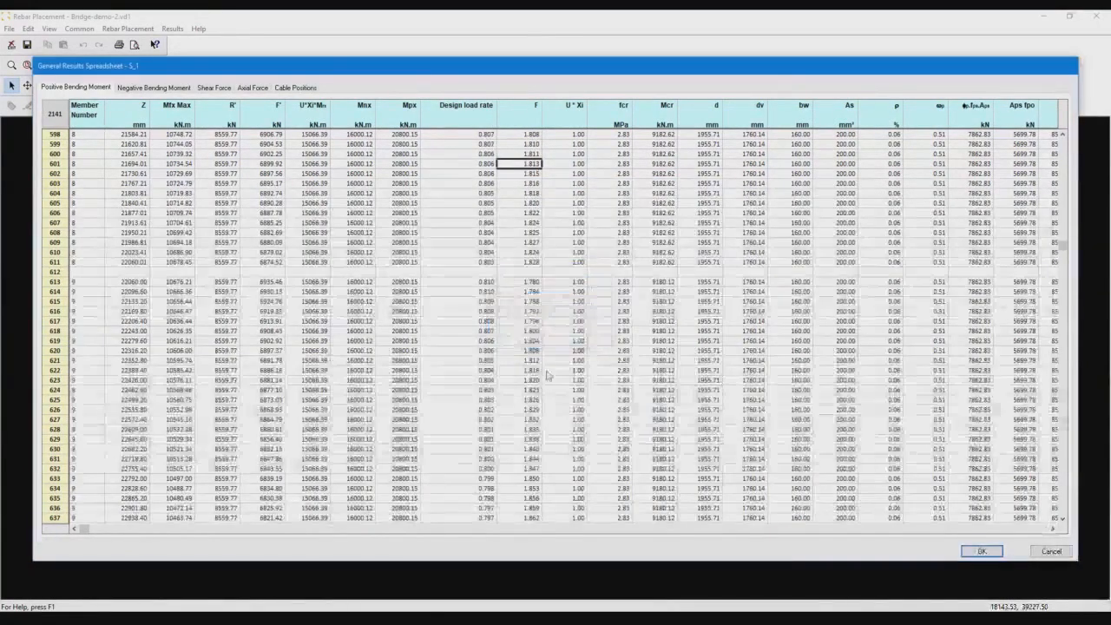
# Examine the F values around the start of member 9, and close the General Results and the Rebar Placement window
pyautogui.moveTo(531, 360); pyautogui.dragTo(536, 290)
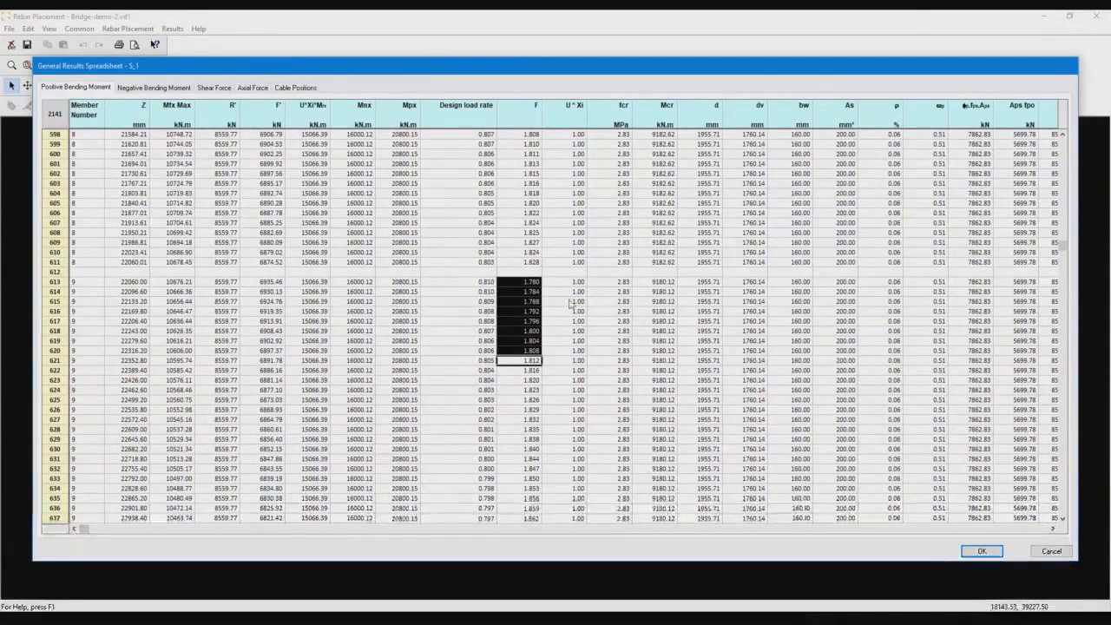
pyautogui.click(526, 243)
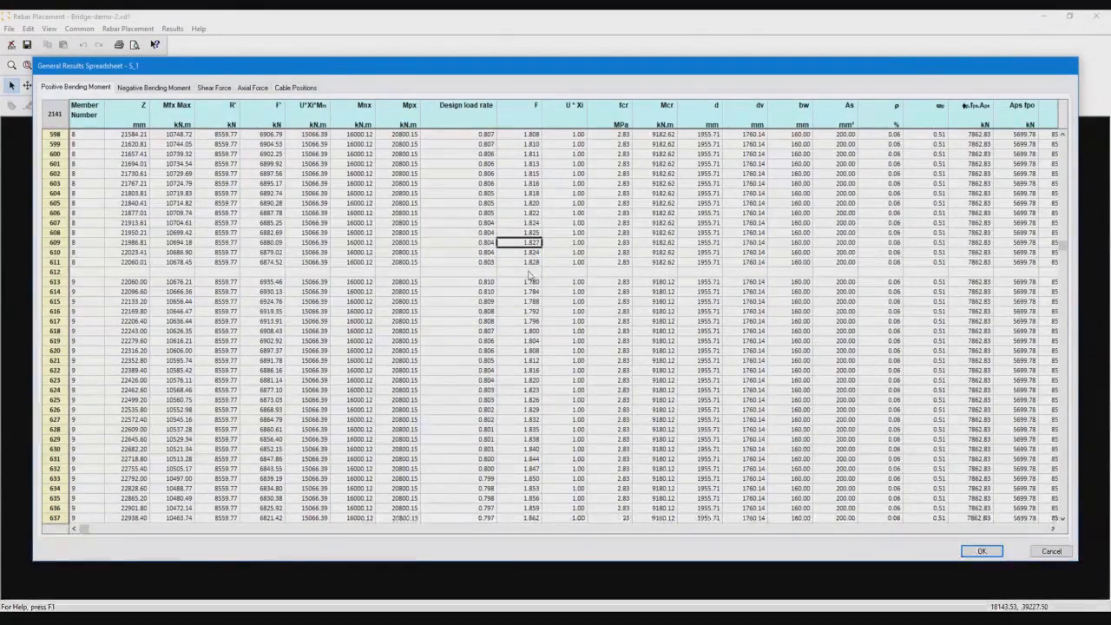
pyautogui.click(981, 552)
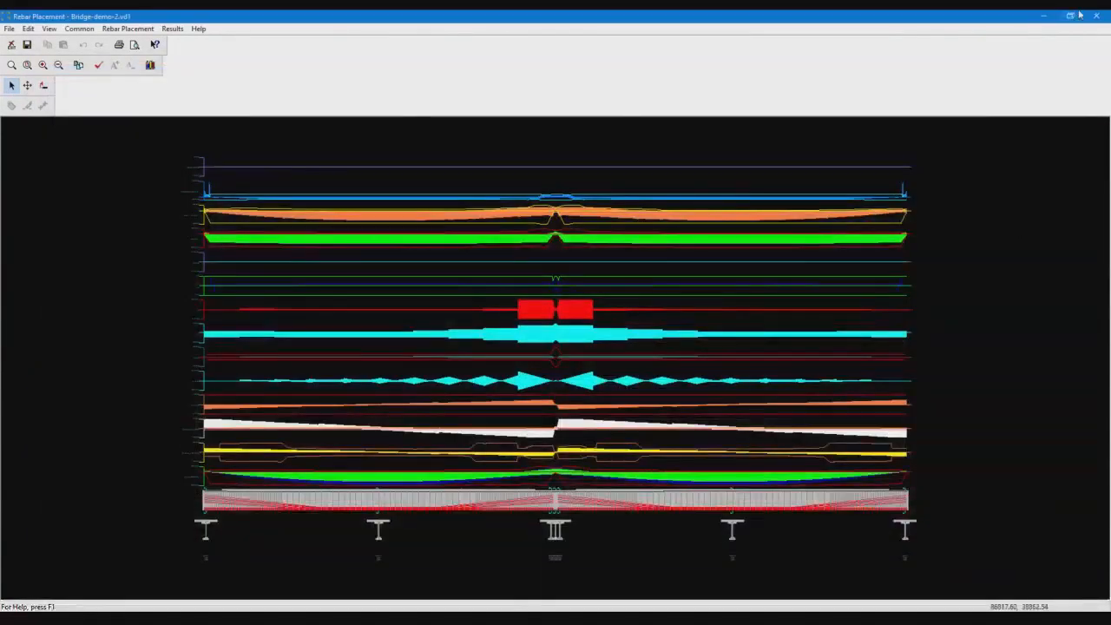
pyautogui.click(1096, 17)
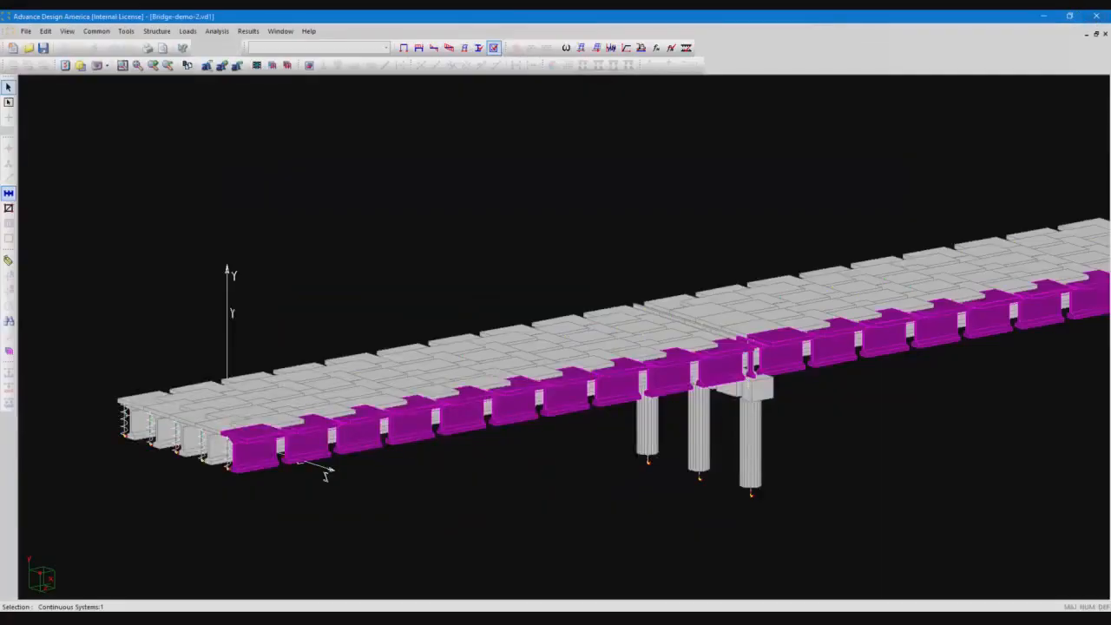